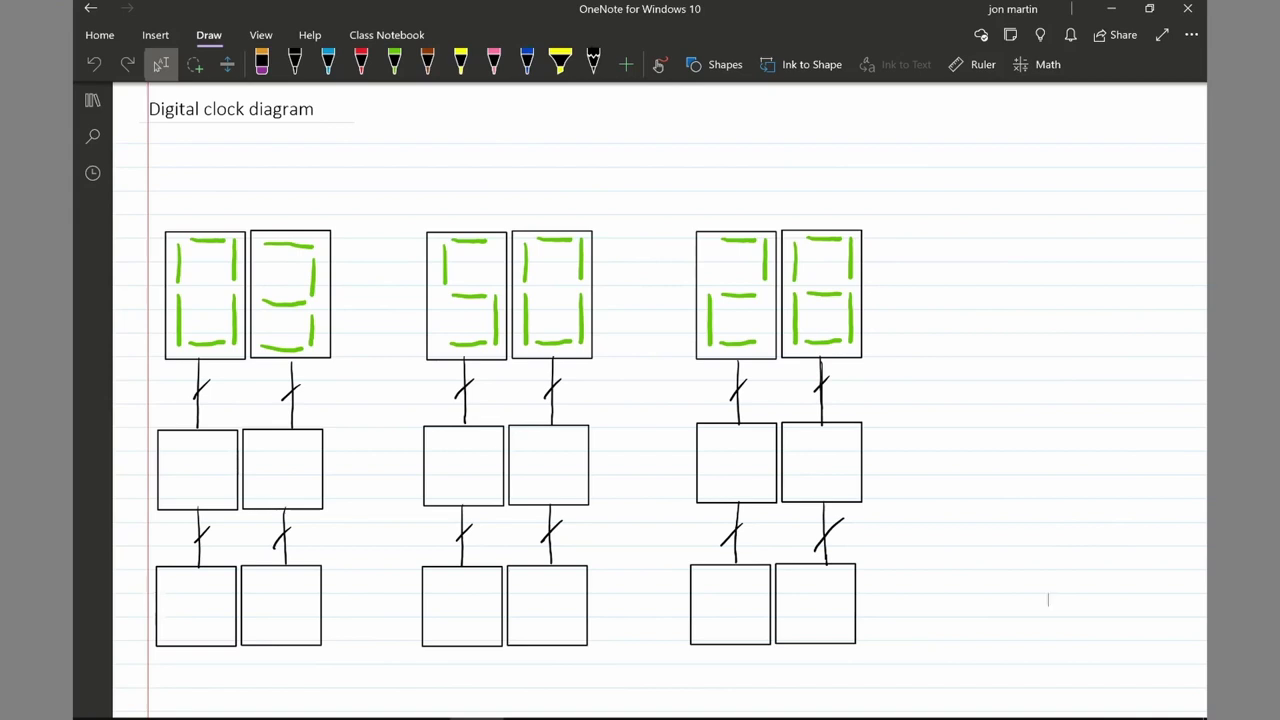
scroll(1048, 600, up, 3)
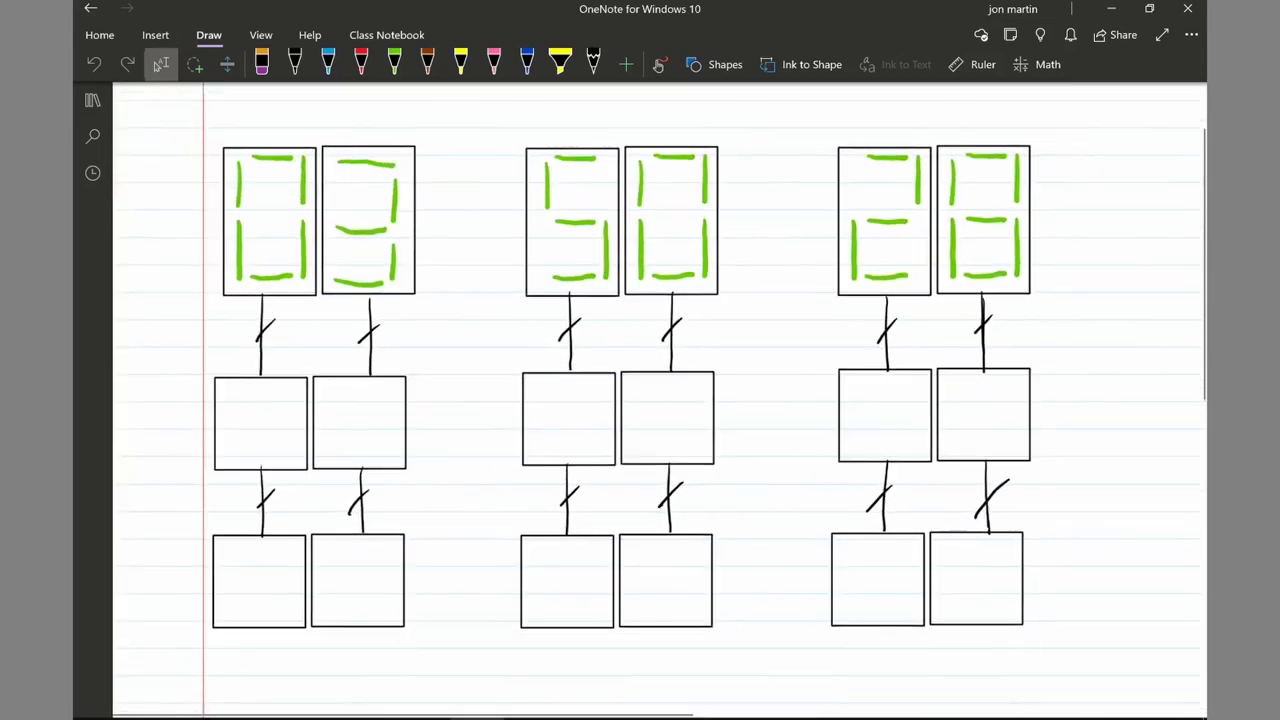
scroll(650, 400, right, 1)
scroll(650, 400, down, 1)
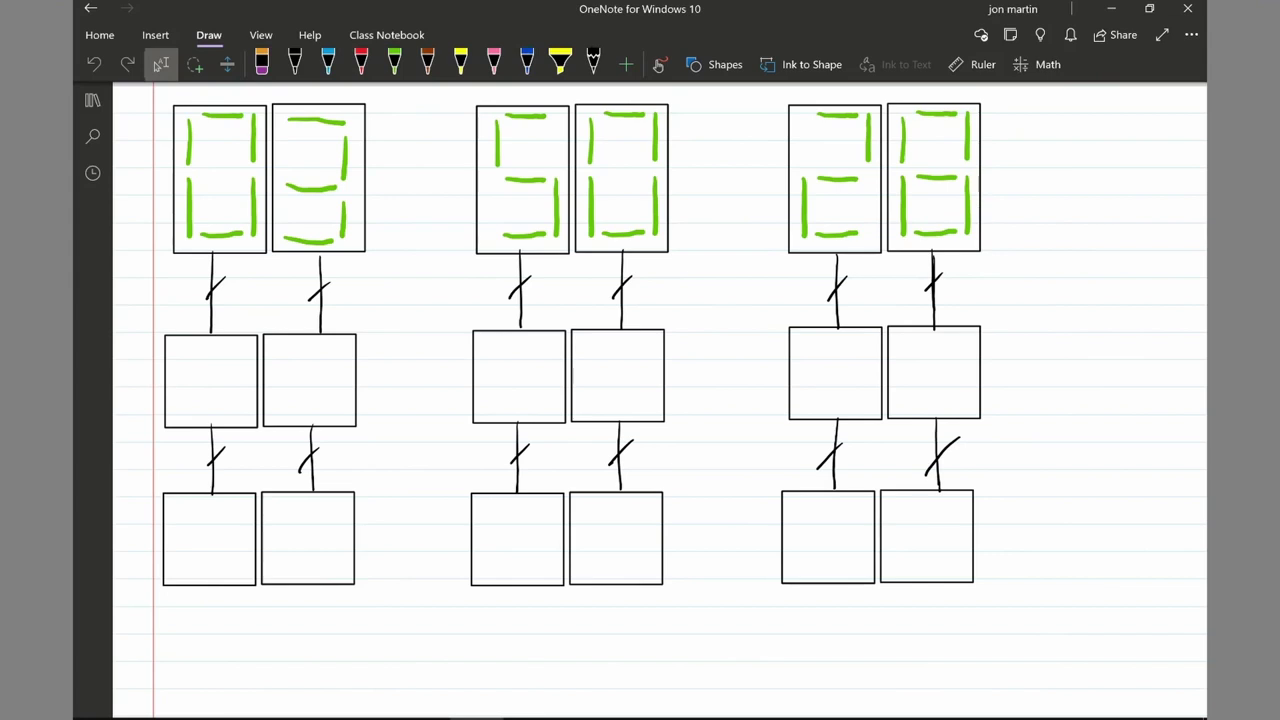
scroll(640, 400, right, 2)
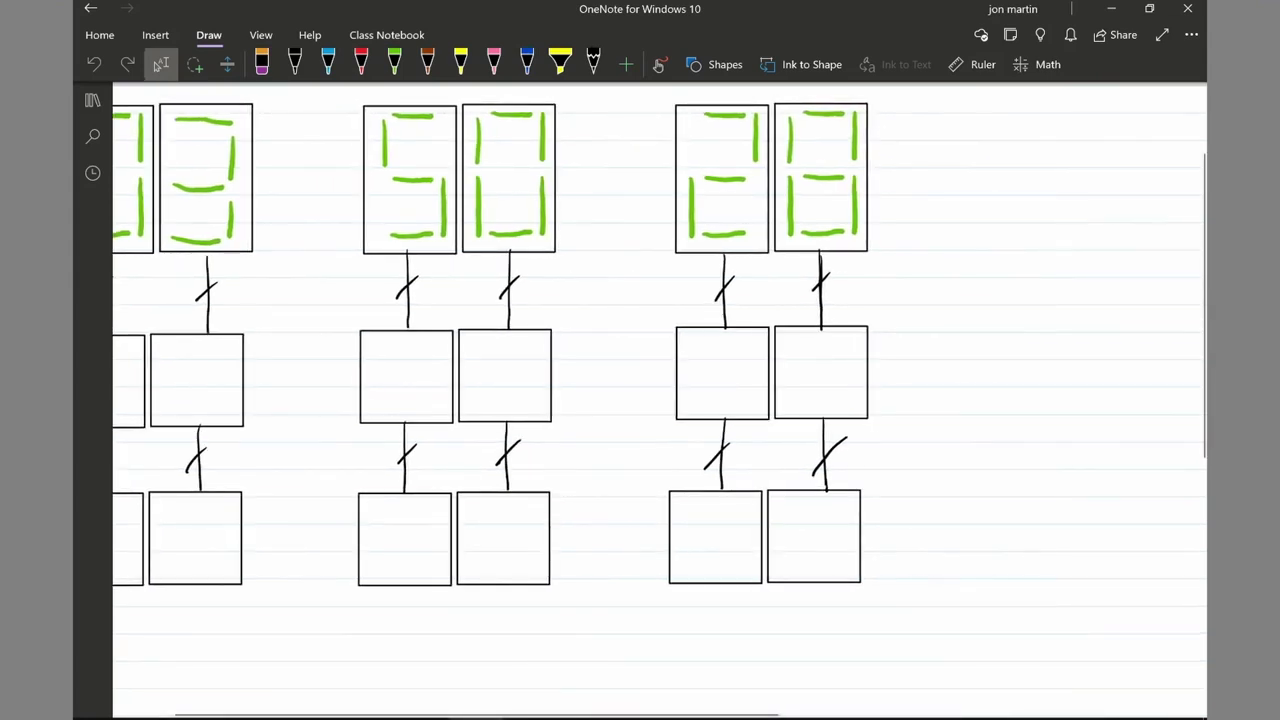
scroll(640, 400, left, 2)
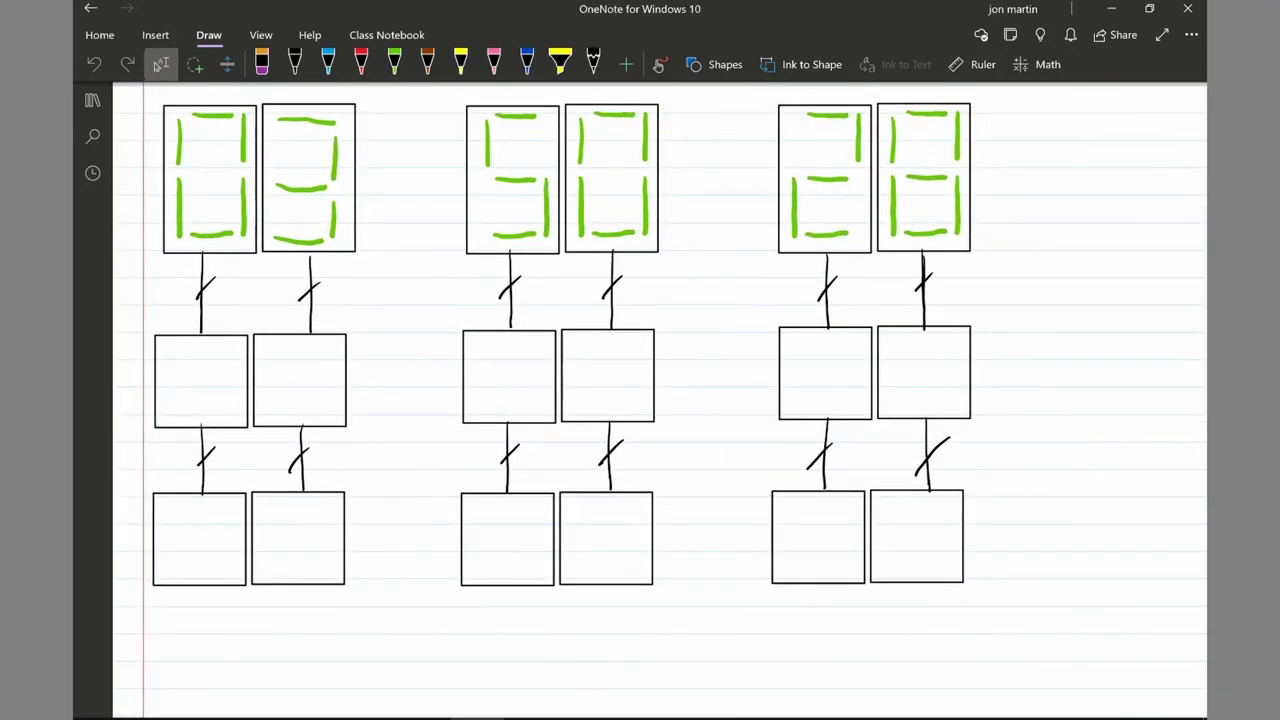
scroll(1133, 531, right, 1)
click(394, 64)
mouse_move(1021, 354)
mouse_down()
mouse_move(955, 352)
mouse_move(958, 371)
mouse_move(972, 368)
mouse_move(950, 374)
mouse_move(960, 389)
mouse_up()
key(ctrl+z)
- Draw a black arrow pointing at the middle row of boxes and handwrite the label "Drivers" beside it
click(295, 64)
scroll(654, 345, right, 2)
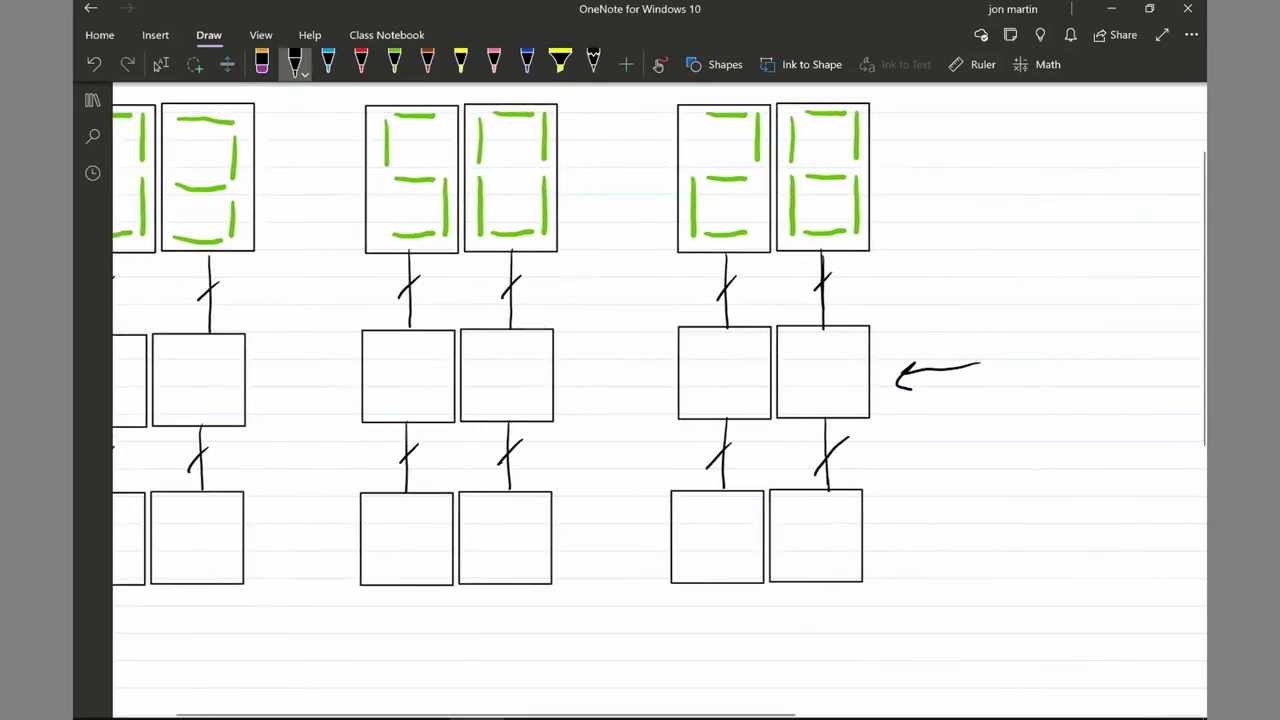
mouse_move(1018, 353)
mouse_down()
mouse_move(1011, 385)
mouse_move(1048, 362)
mouse_move(1051, 382)
mouse_move(1075, 366)
mouse_move(1090, 380)
mouse_move(1109, 366)
mouse_move(1110, 378)
mouse_up()
- Draw a curly brace beside the rightmost driver box, and undo it
drag(889, 318, 896, 420)
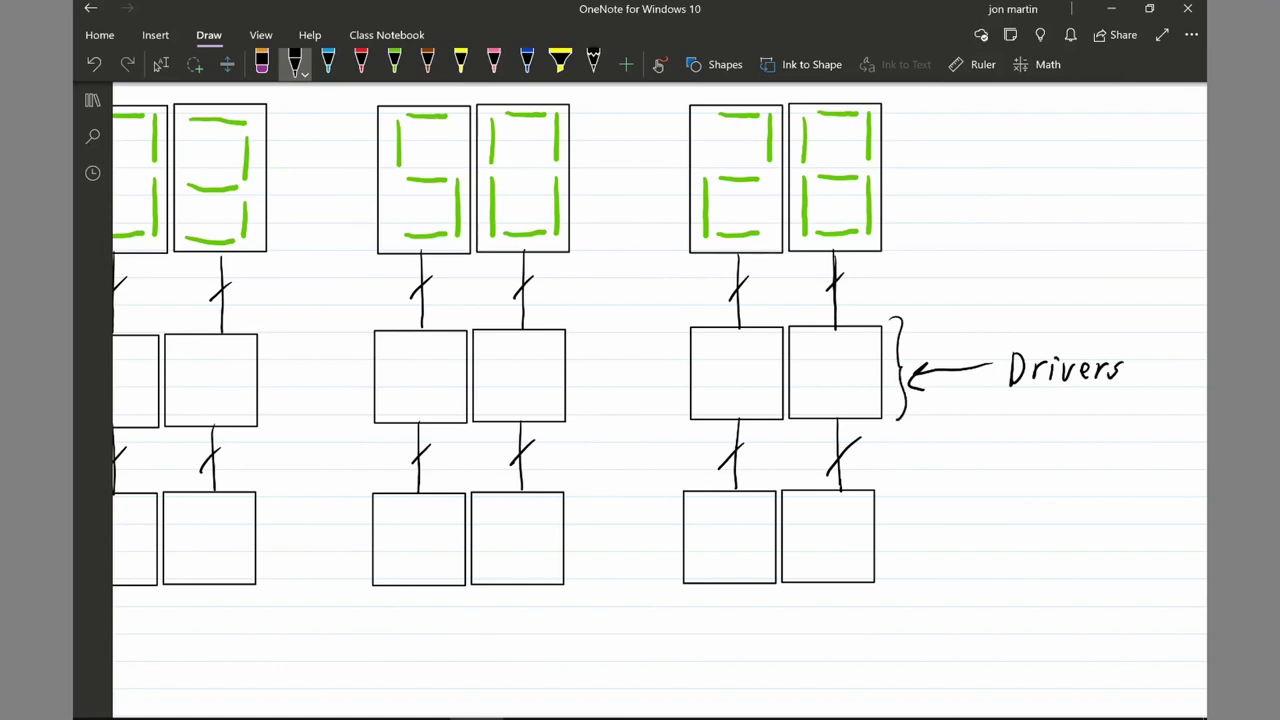
scroll(640, 380, left, 1)
mouse_move(944, 368)
mouse_down()
mouse_move(232, 376)
mouse_move(150, 400)
mouse_up()
click(94, 64)
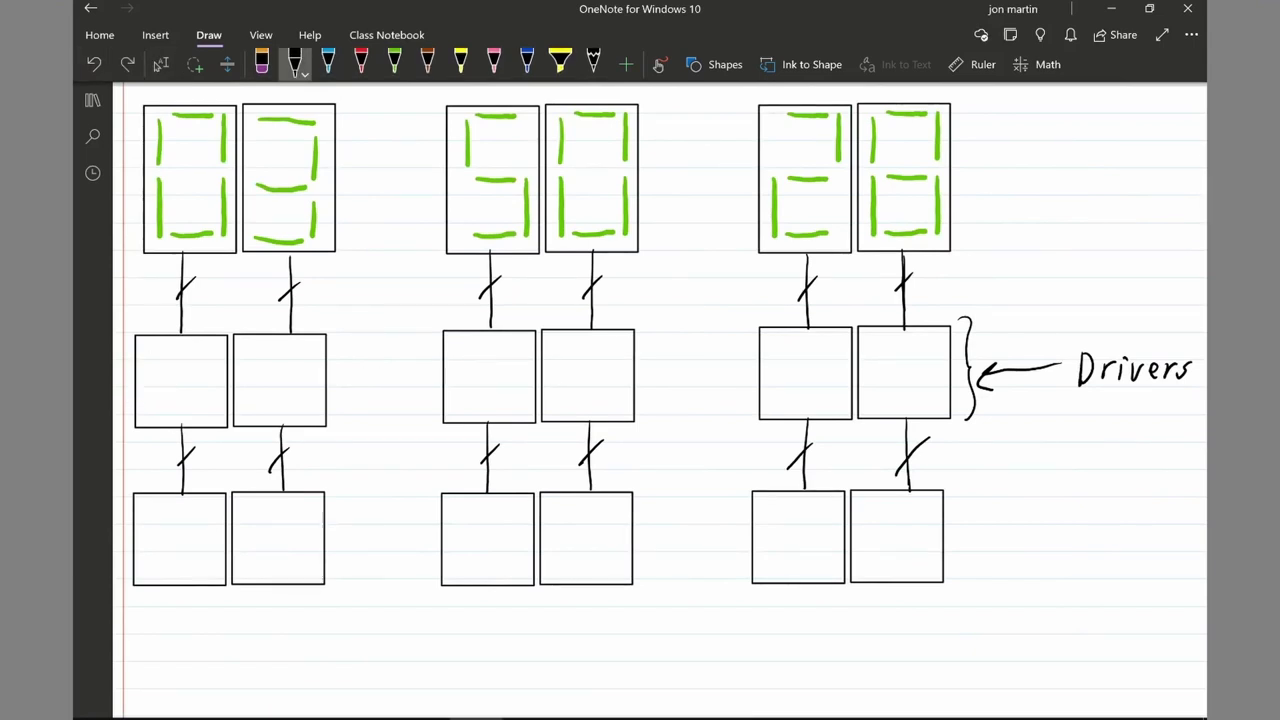
key(ctrl+z)
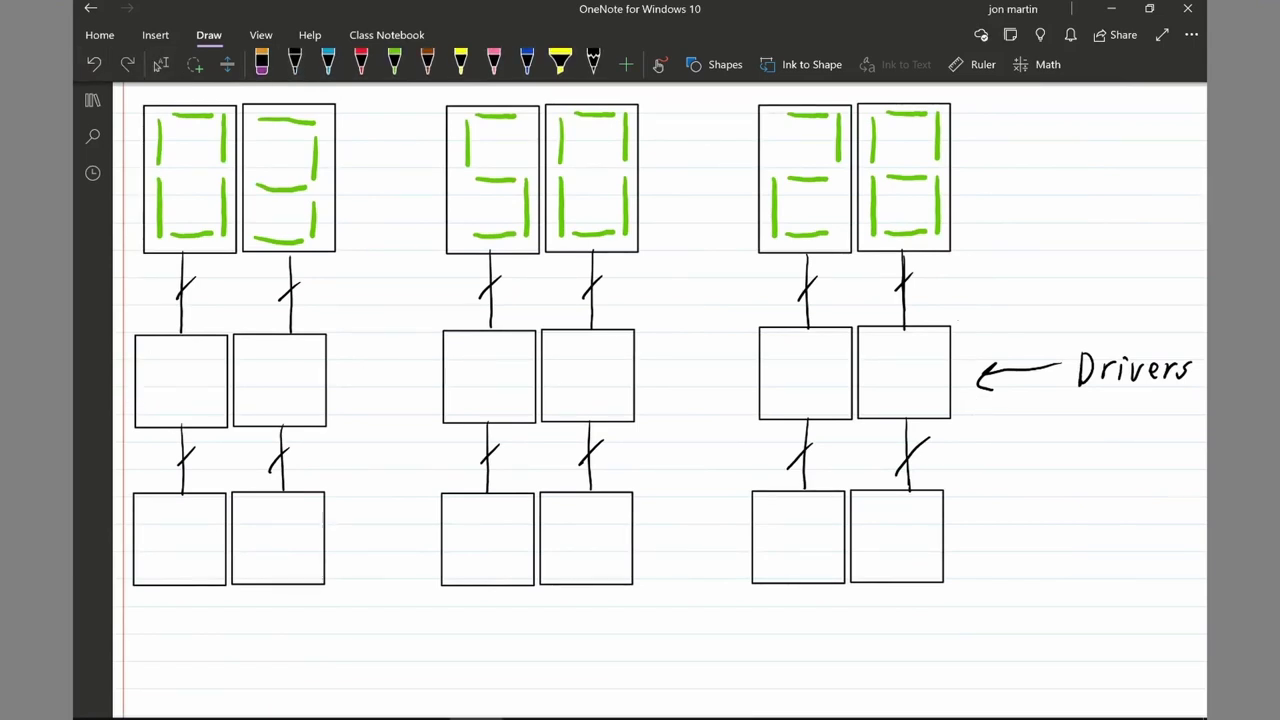
- Draw a black arrow pointing at the bottom row of boxes and handwrite the label "Counters" beside it
scroll(640, 380, right, 3)
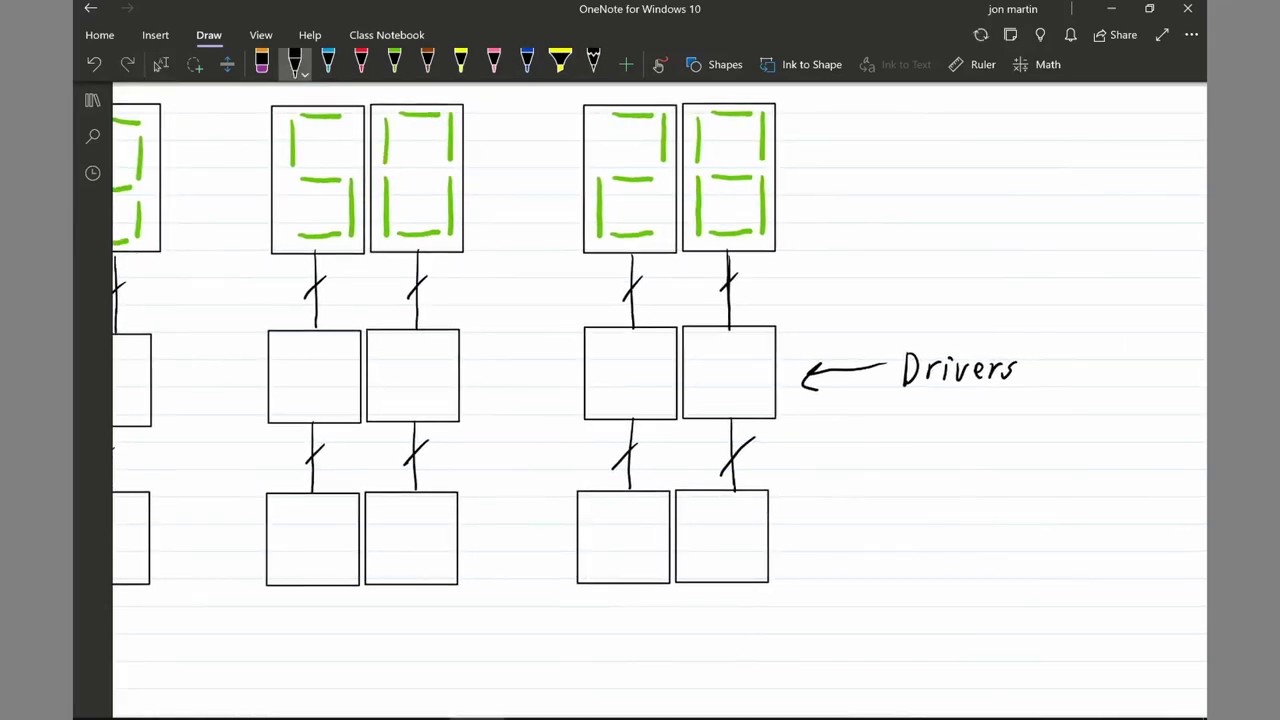
click(295, 64)
mouse_move(852, 531)
mouse_down()
mouse_move(804, 533)
mouse_move(806, 548)
mouse_up()
mouse_move(906, 523)
mouse_down()
mouse_move(894, 526)
mouse_move(910, 546)
mouse_move(941, 534)
mouse_move(950, 546)
mouse_up()
mouse_move(961, 524)
mouse_down()
mouse_move(960, 540)
mouse_move(989, 532)
mouse_move(990, 546)
mouse_up()
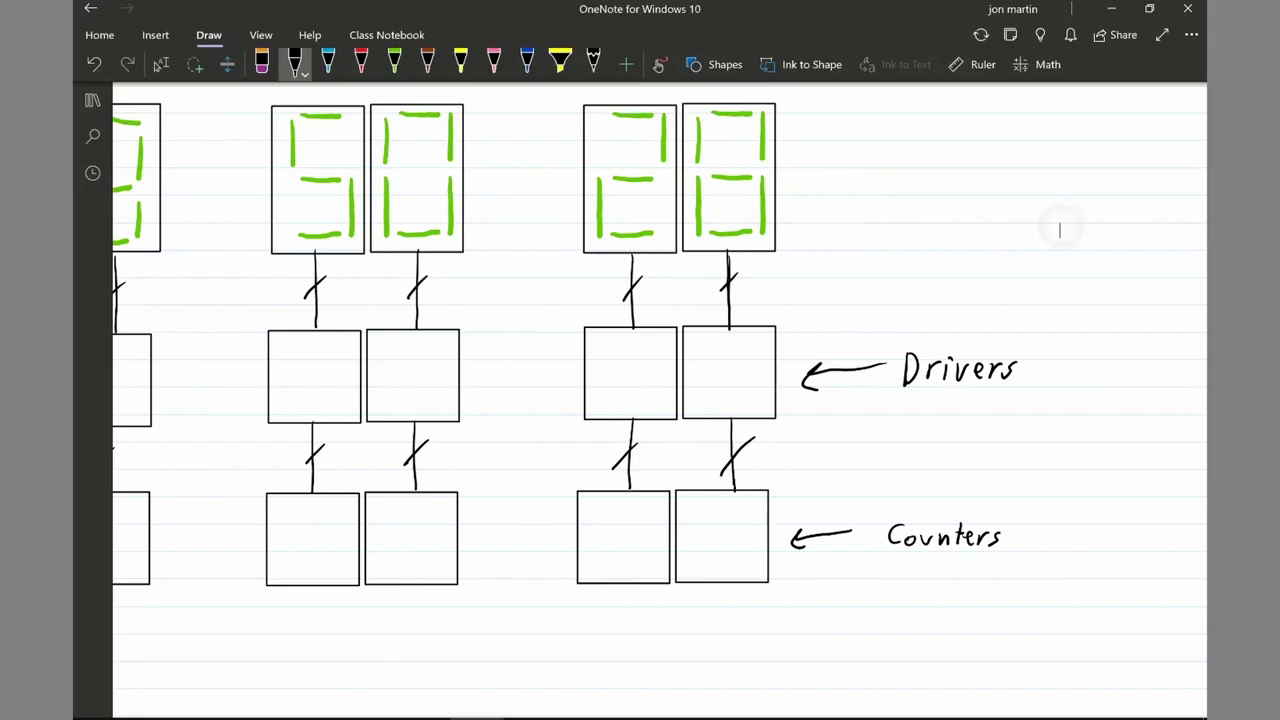
- Draw a line from the underside of the rightmost counter to a small box containing a clock pulse symbol
drag(1060, 226, 1060, 277)
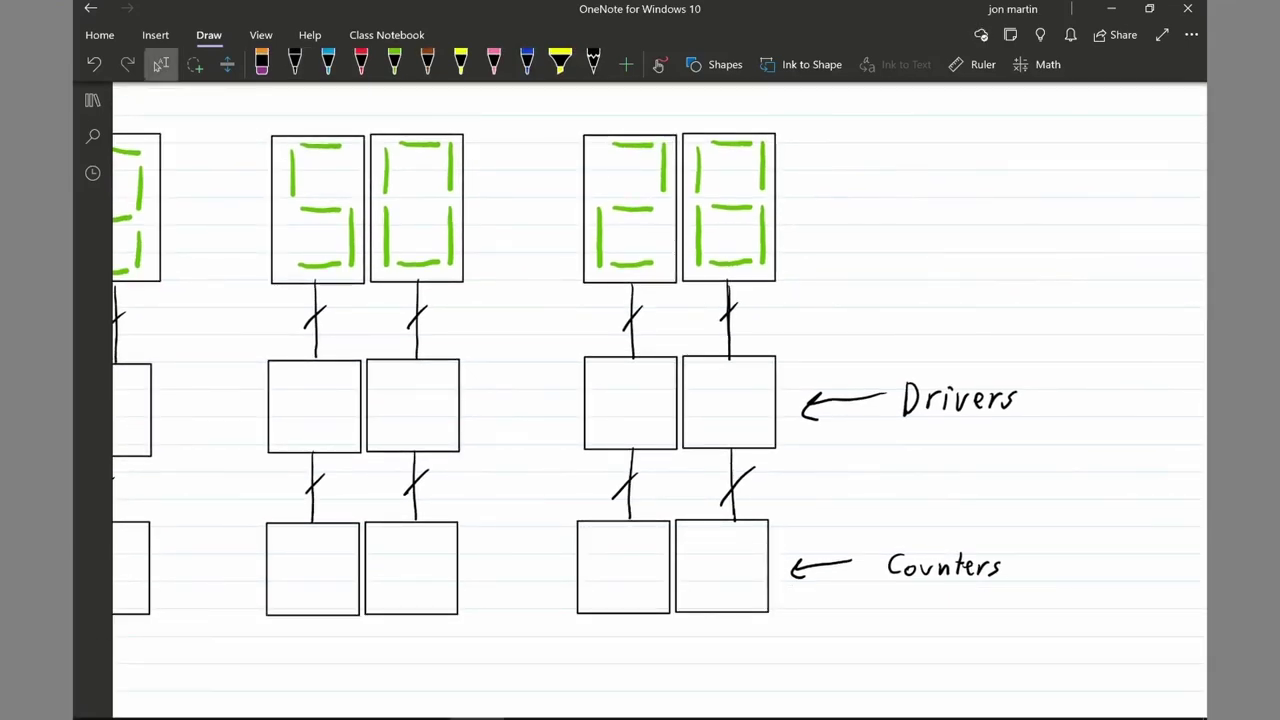
click(295, 64)
drag(761, 686, 755, 612)
scroll(660, 400, down, 2)
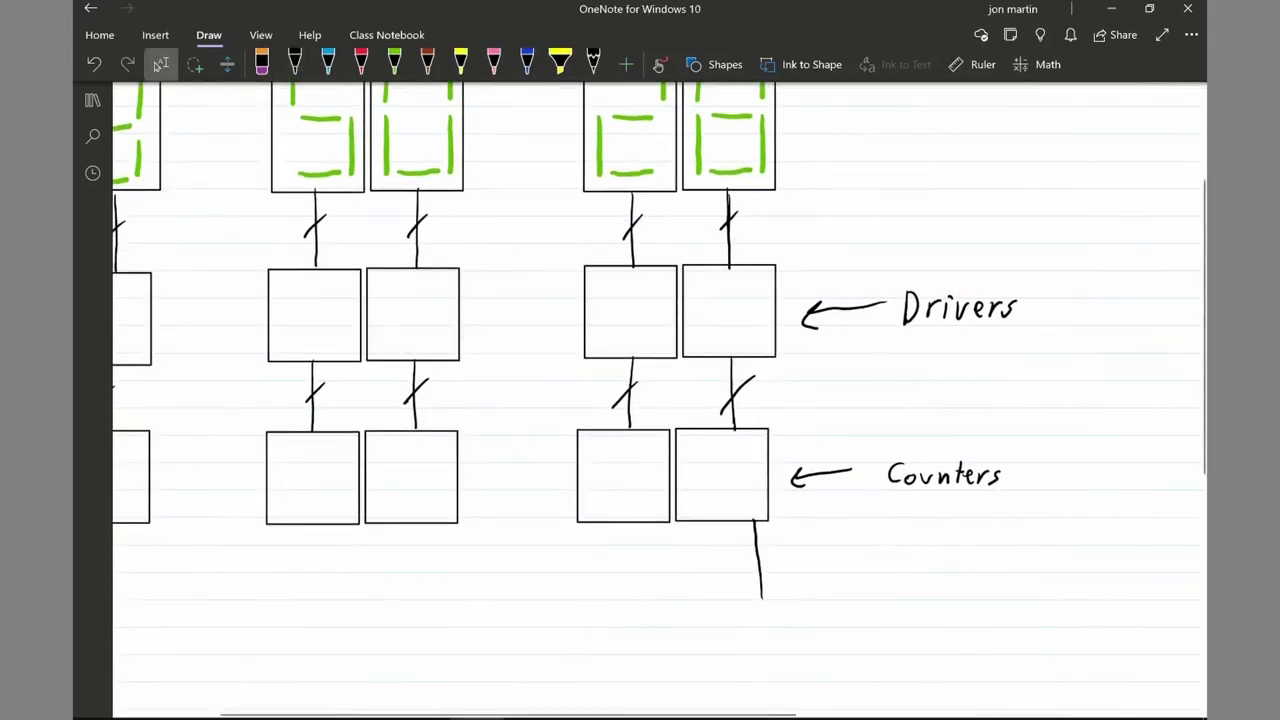
mouse_move(760, 597)
mouse_down()
mouse_move(810, 589)
mouse_move(823, 601)
mouse_move(785, 588)
mouse_move(827, 580)
mouse_move(829, 604)
mouse_move(778, 611)
mouse_up()
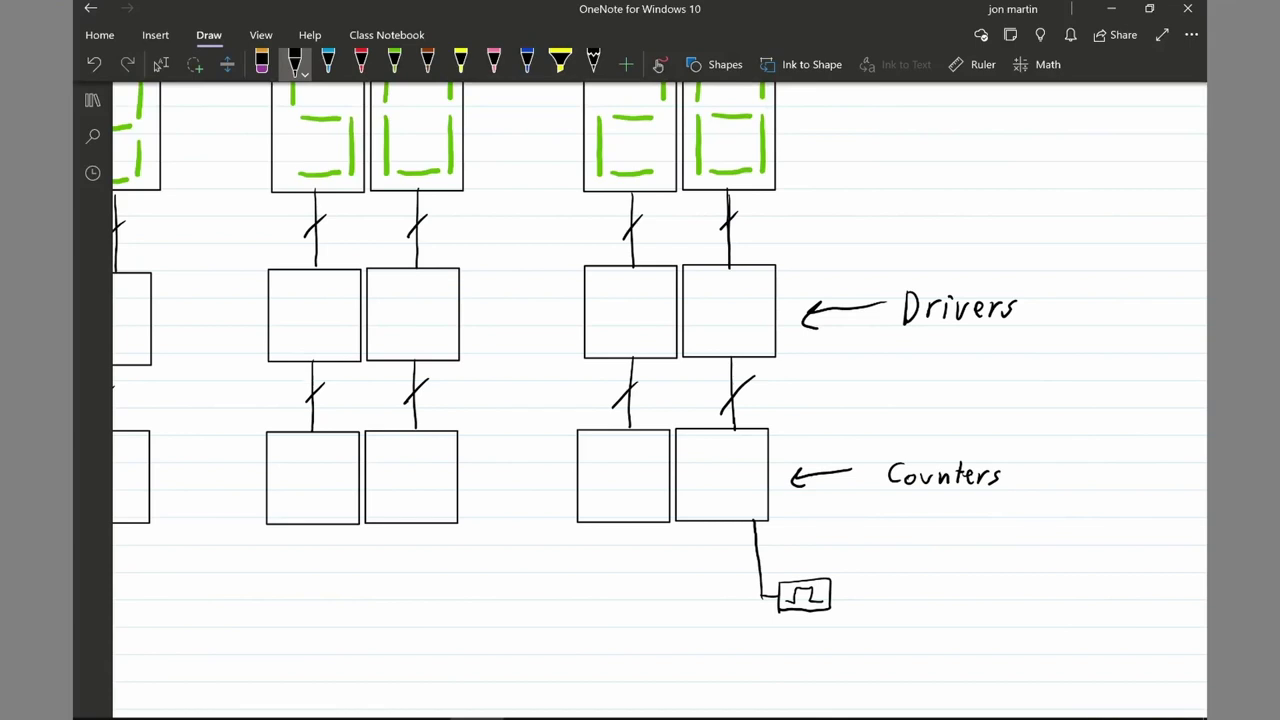
- Label the rightmost counter-to-driver line with 4 and the driver-to-display line above it with 7
drag(755, 389, 758, 411)
scroll(659, 400, up, 1)
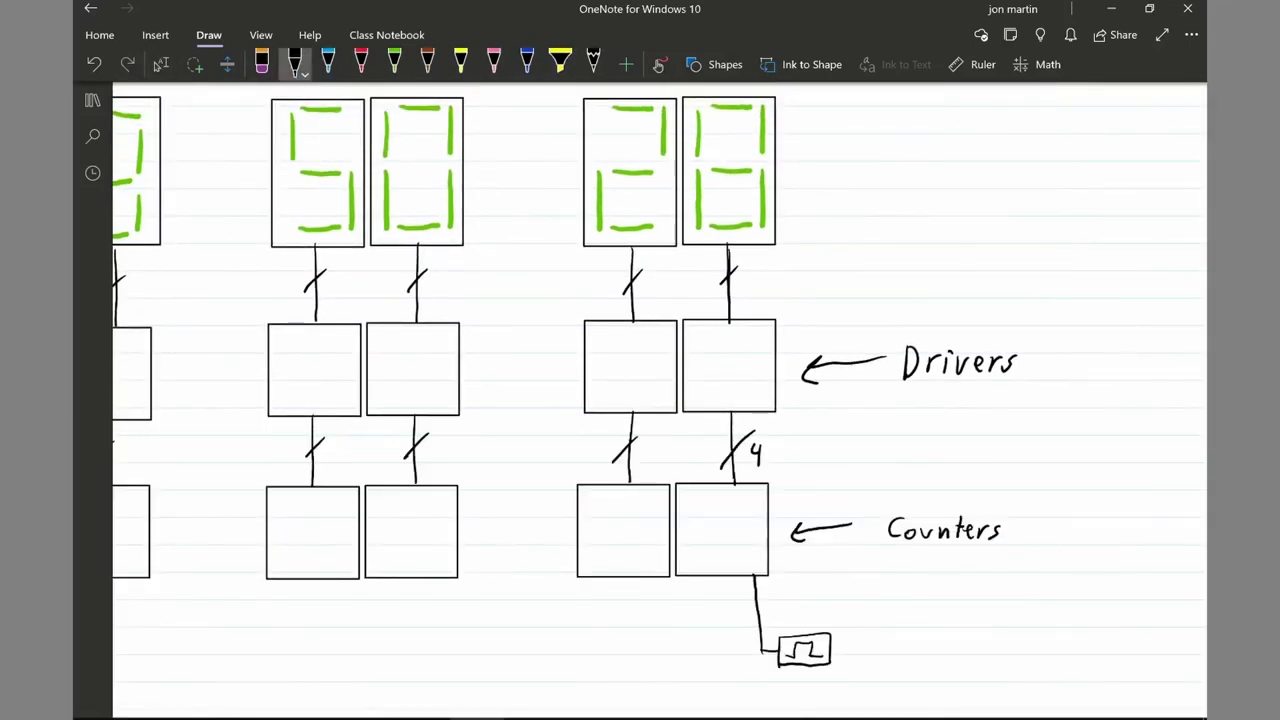
drag(724, 434, 732, 432)
click(94, 64)
drag(744, 267, 750, 284)
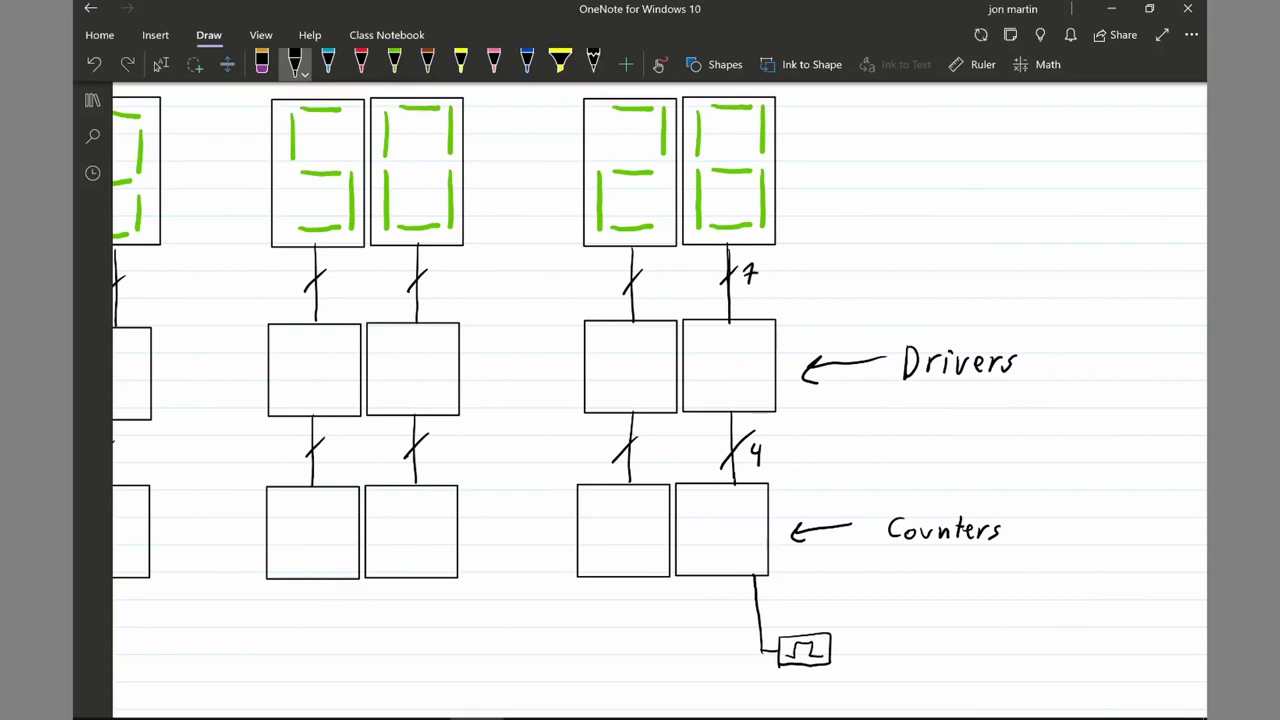
- Circle the rightmost digit display, and separately its whole display, driver and counter column, undoing each circle
click(909, 237)
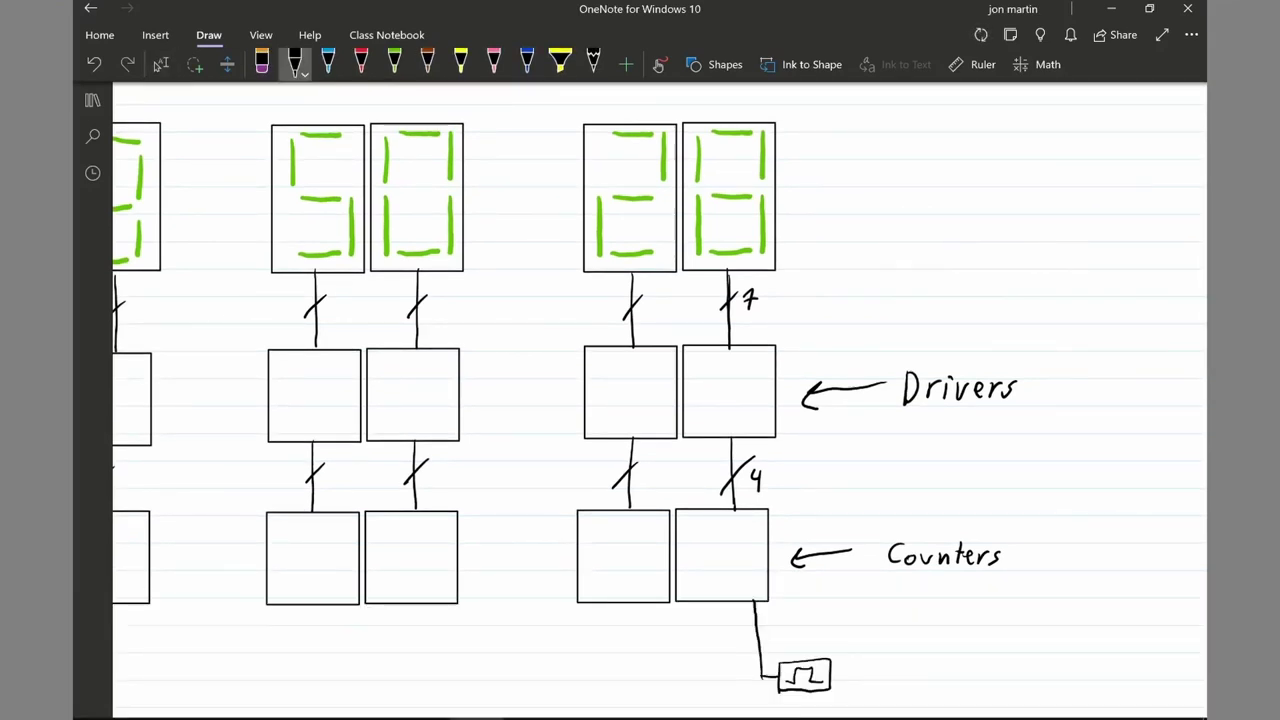
mouse_move(786, 110)
mouse_down()
mouse_move(668, 240)
mouse_move(818, 262)
mouse_move(756, 103)
mouse_up()
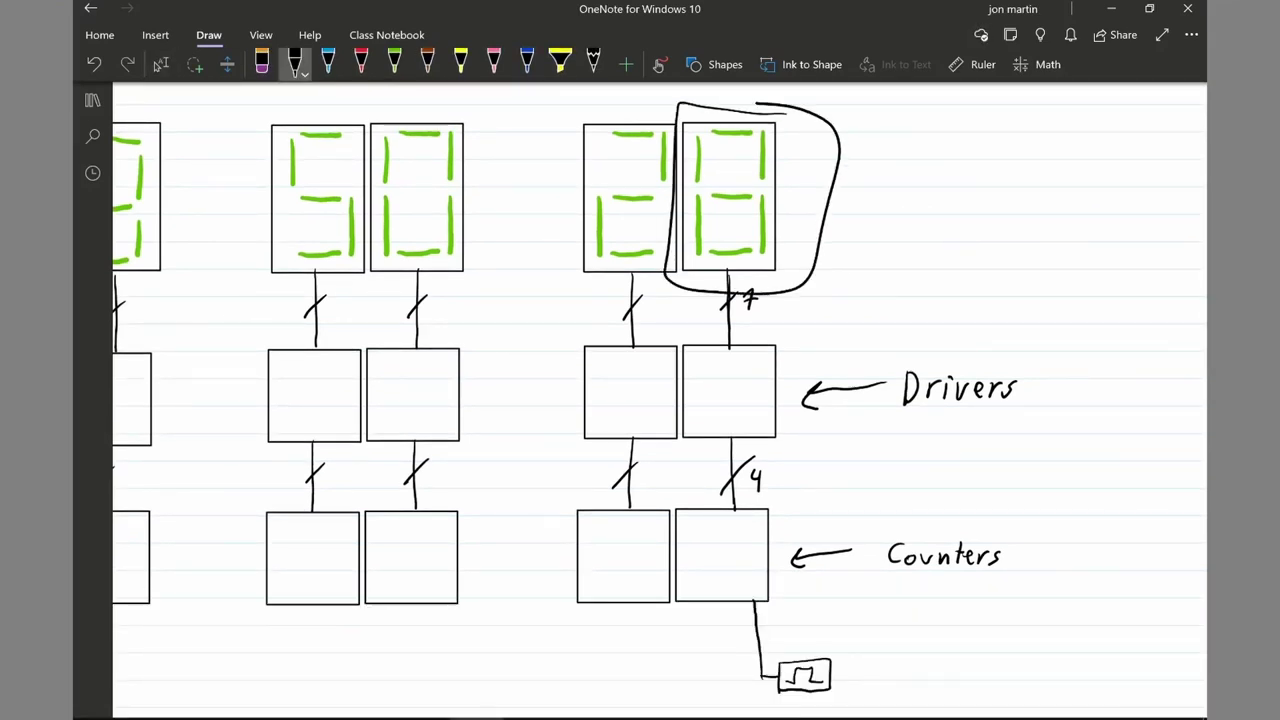
key(ctrl+z)
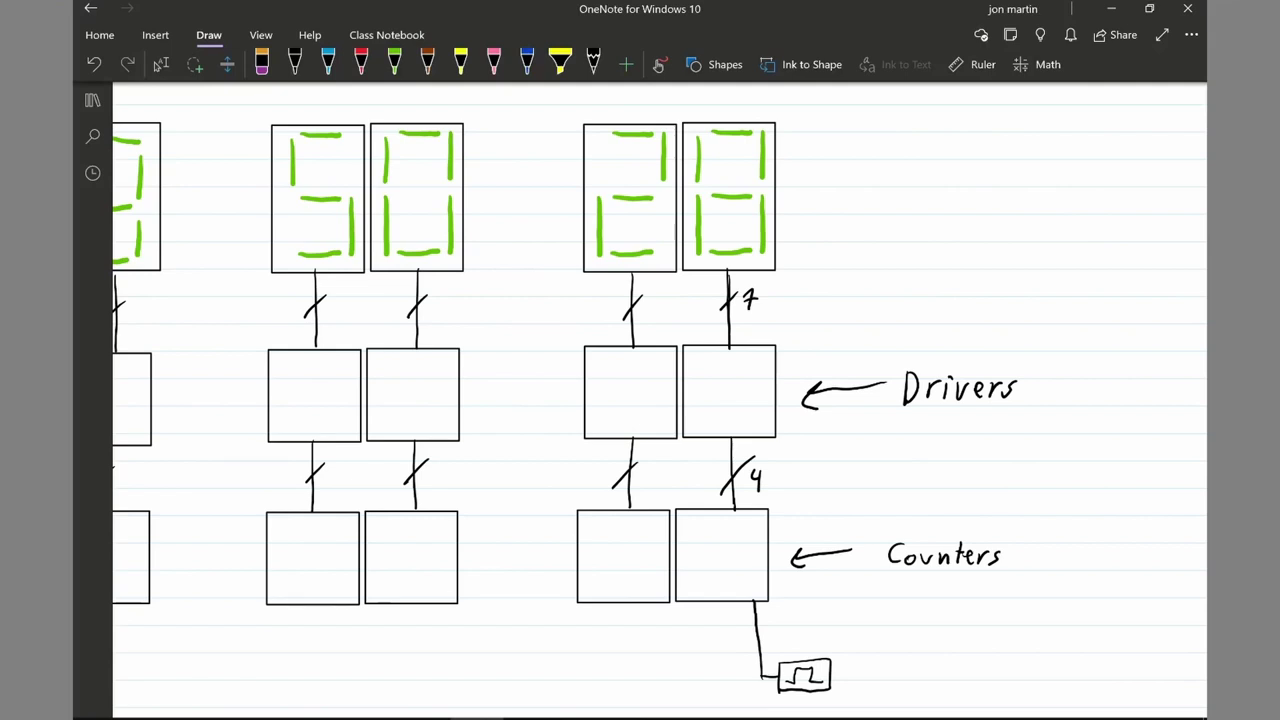
click(295, 64)
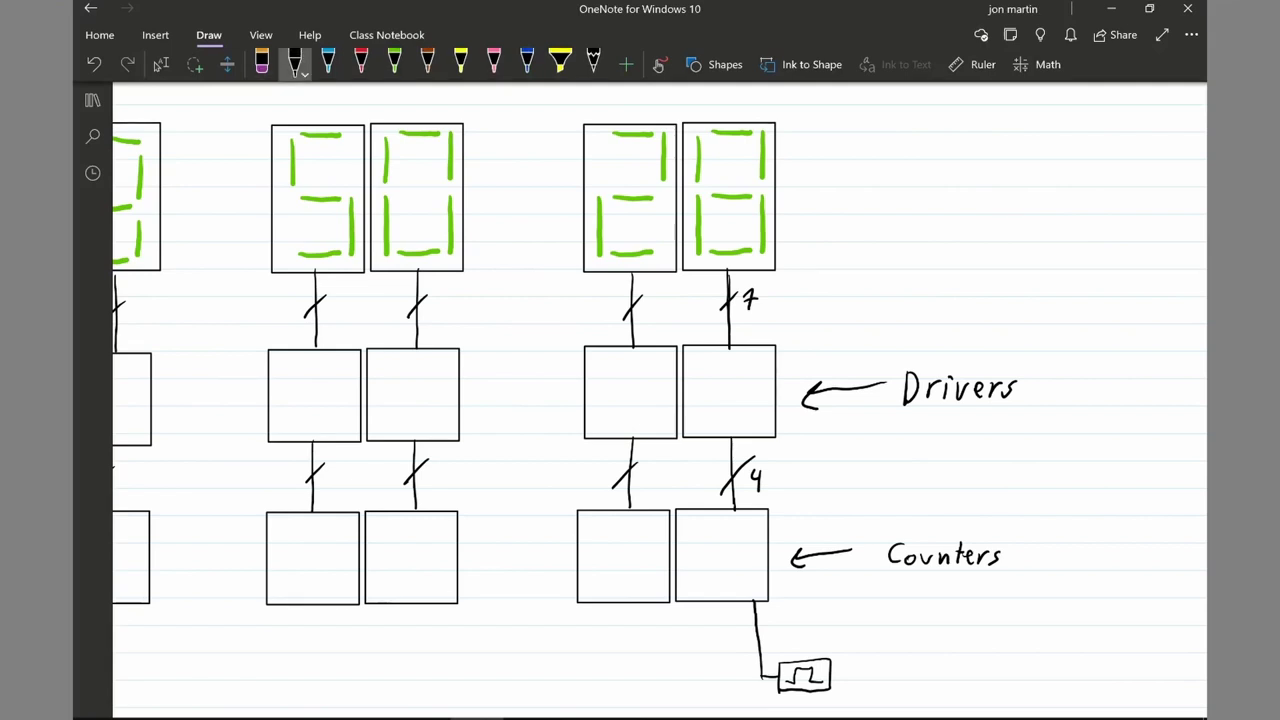
mouse_move(780, 516)
mouse_down()
mouse_move(806, 350)
mouse_move(680, 170)
mouse_move(700, 634)
mouse_move(788, 430)
mouse_up()
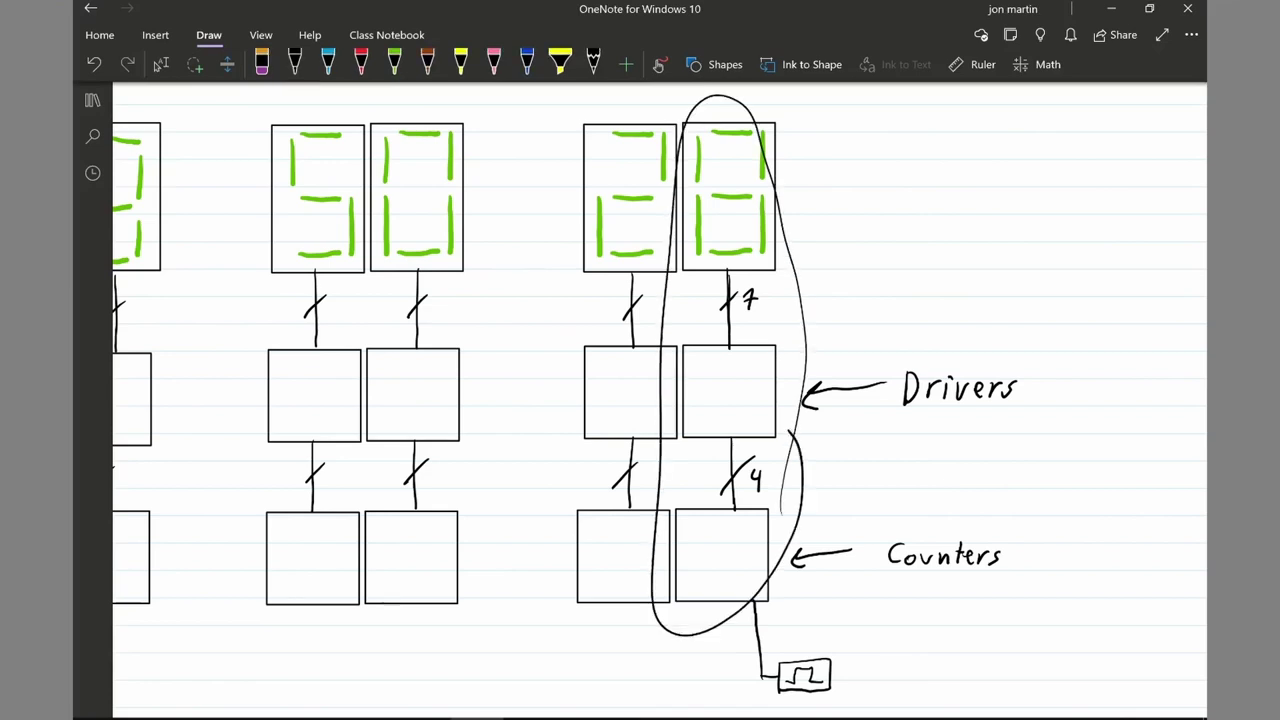
key(ctrl+z)
- Sketch a wire from the rightmost counter's output line to the side of the neighbouring counter, and remove it
click(295, 64)
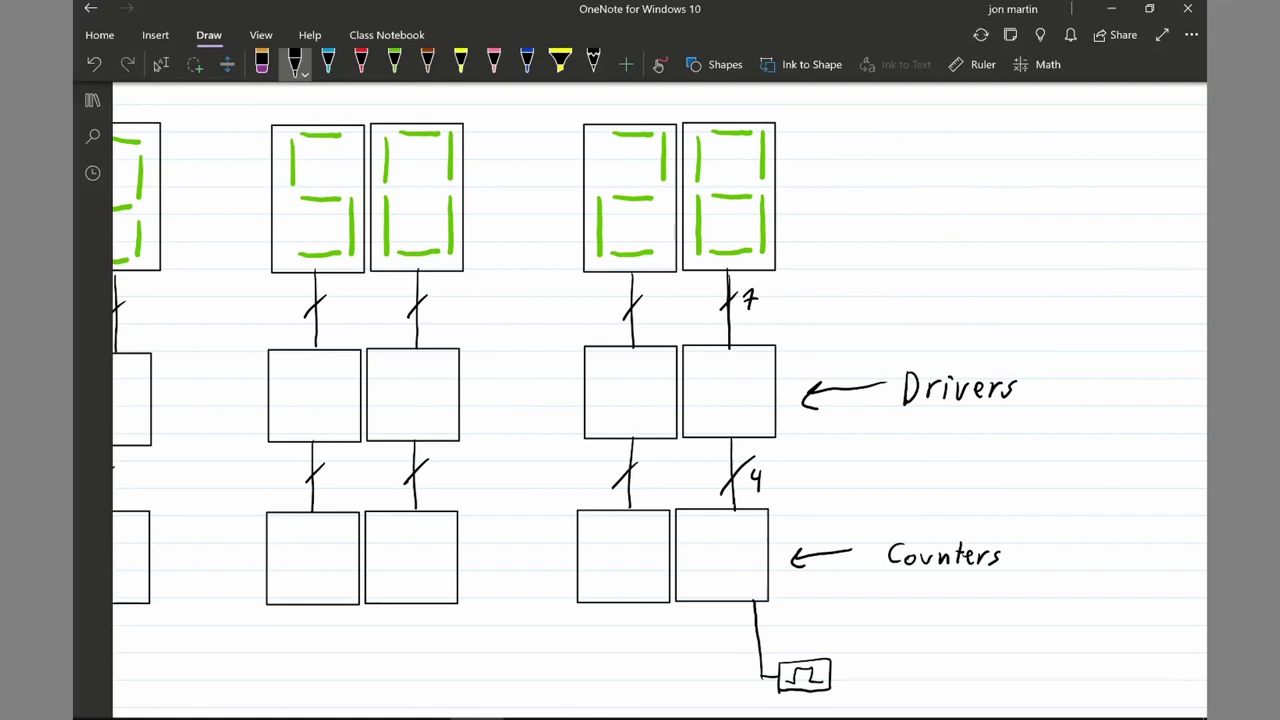
mouse_move(730, 452)
mouse_down()
mouse_move(564, 459)
mouse_move(537, 486)
mouse_move(528, 533)
mouse_move(576, 545)
mouse_up()
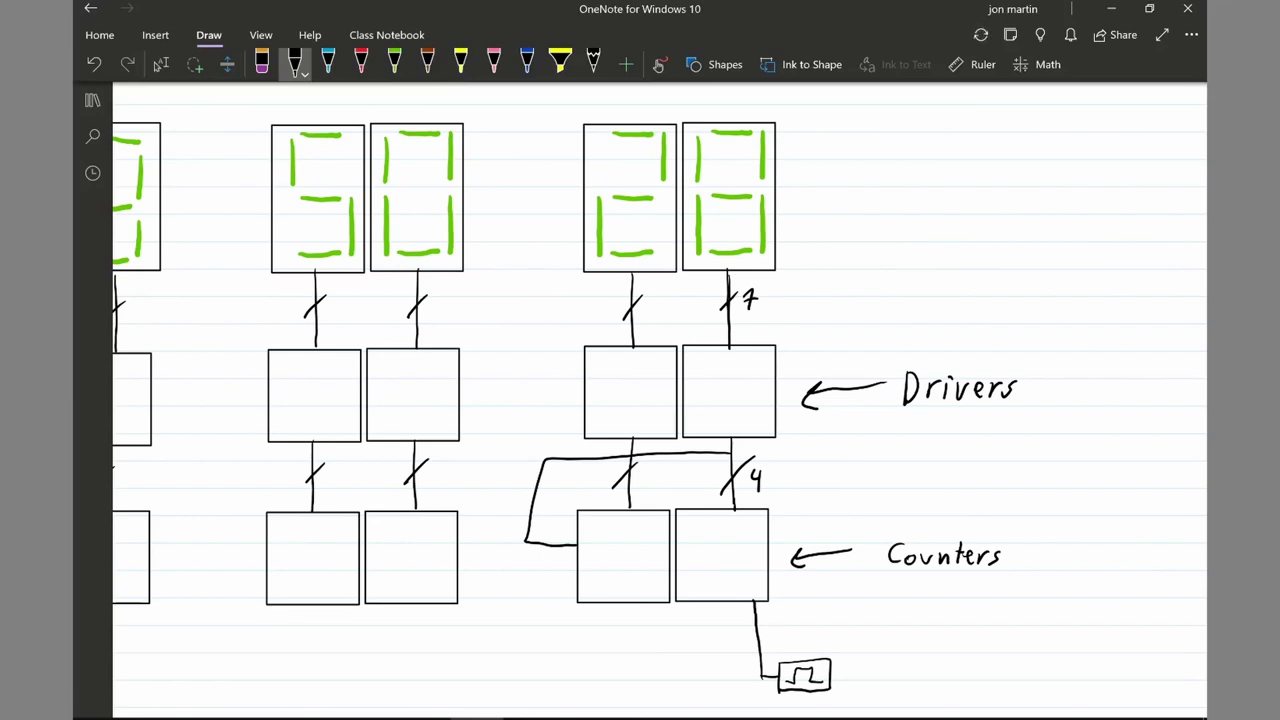
click(535, 500)
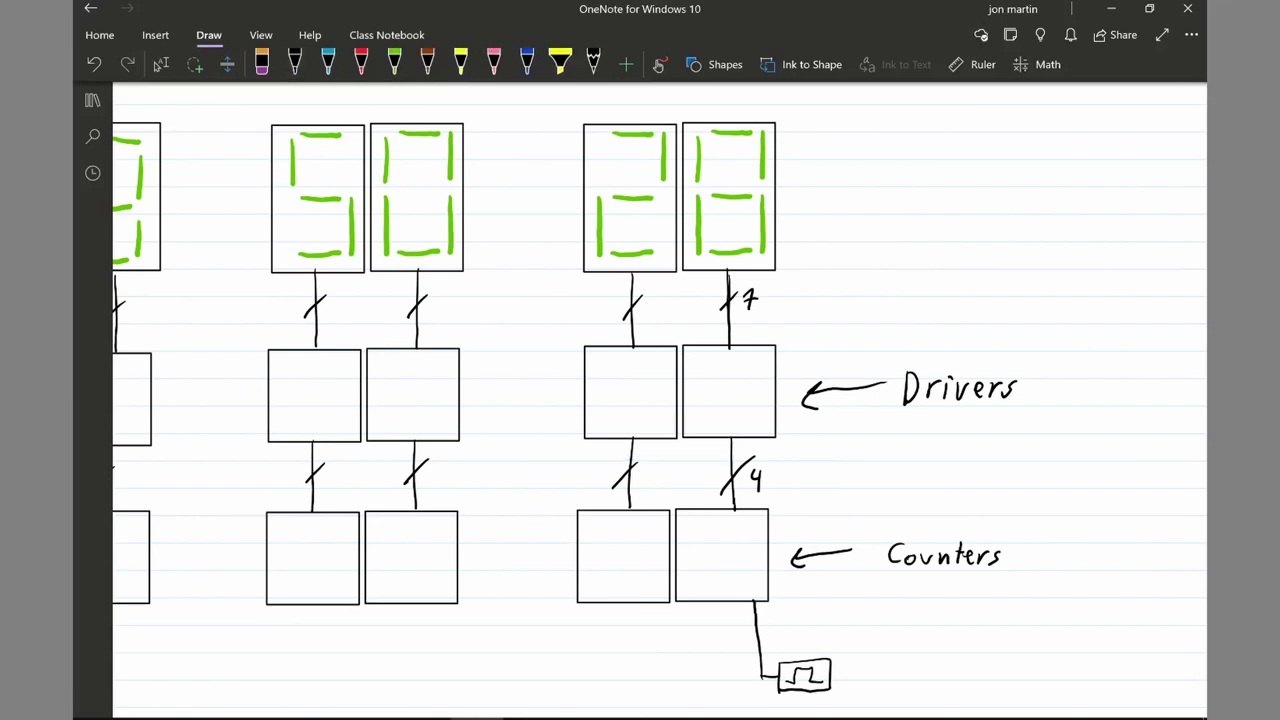
click(295, 64)
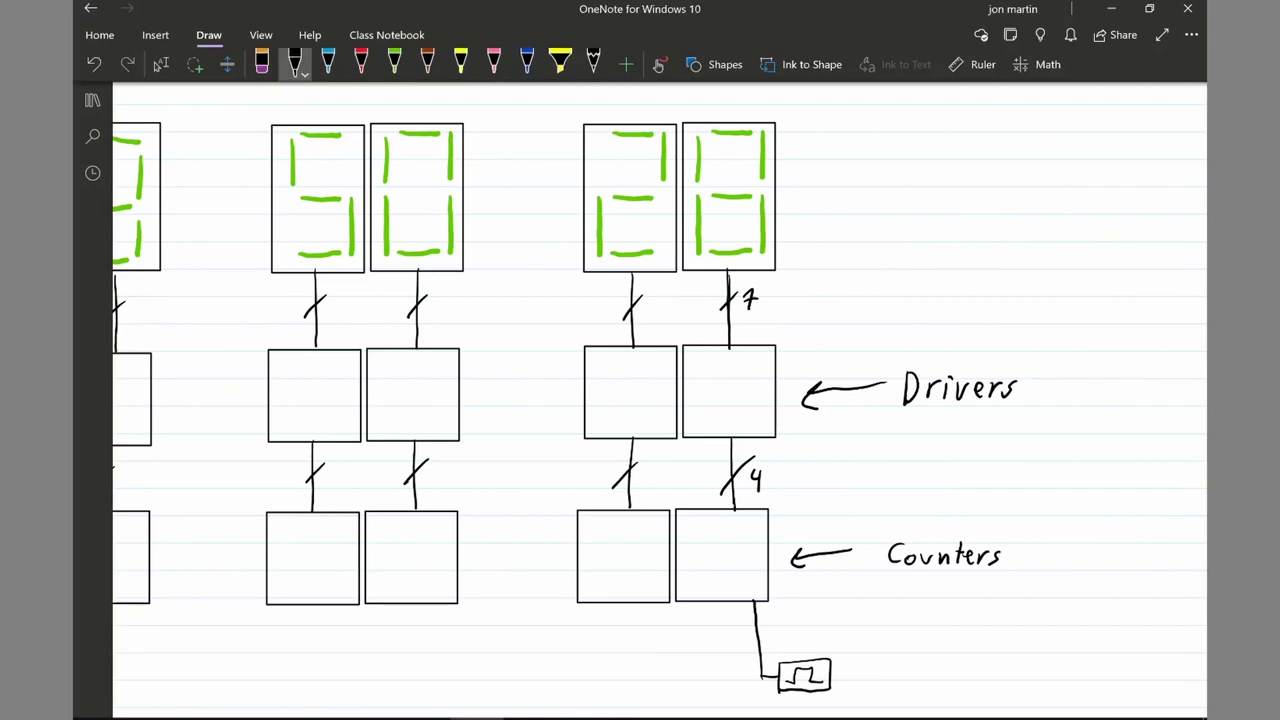
mouse_move(617, 668)
mouse_down()
mouse_move(616, 612)
mouse_move(680, 634)
mouse_move(698, 623)
mouse_move(640, 632)
mouse_move(617, 655)
mouse_up()
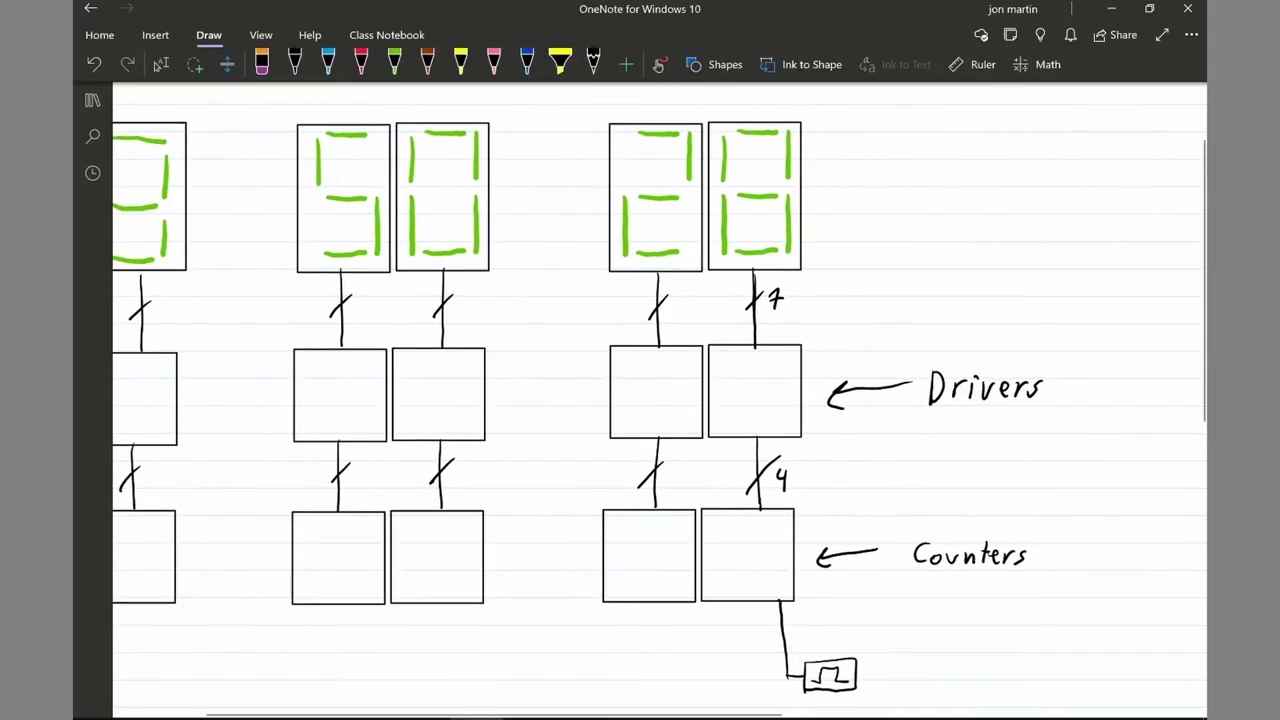
- Draw horizontal black lines linking the seconds, minutes and hours counter pairs
scroll(660, 400, down, 1)
scroll(660, 400, left, 1)
click(295, 63)
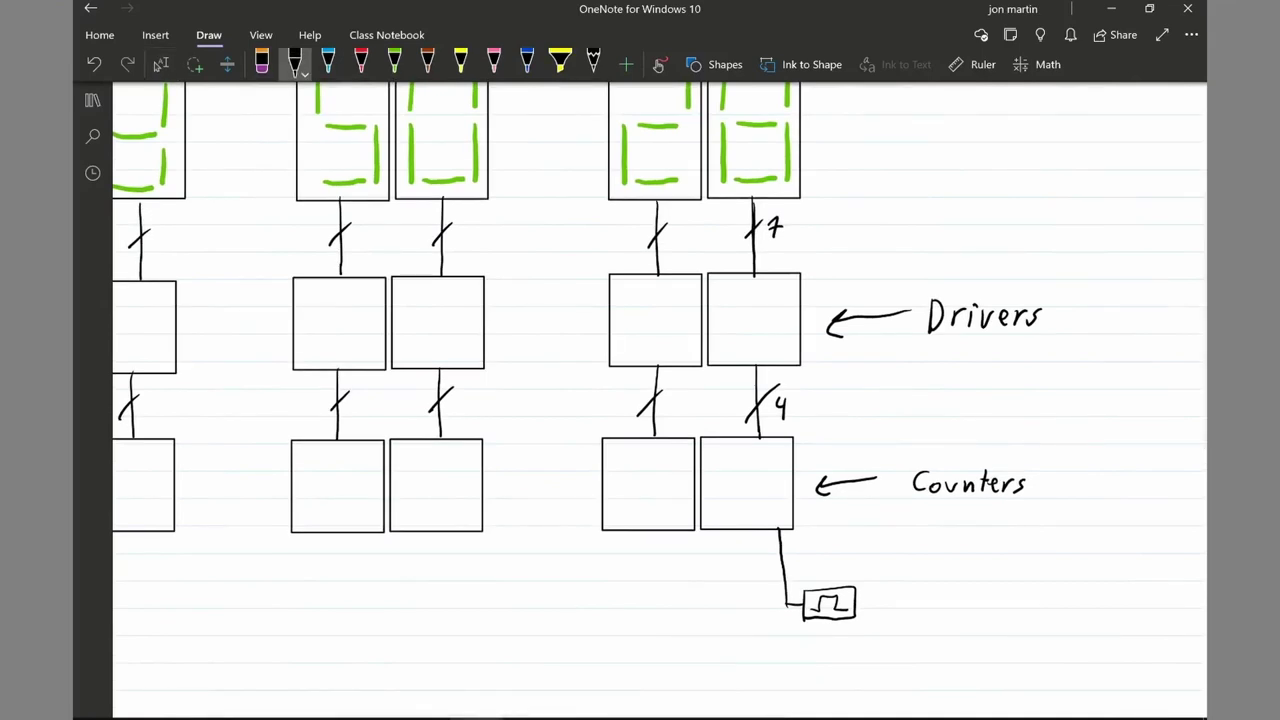
drag(498, 481, 579, 481)
scroll(640, 400, left, 2)
click(563, 614)
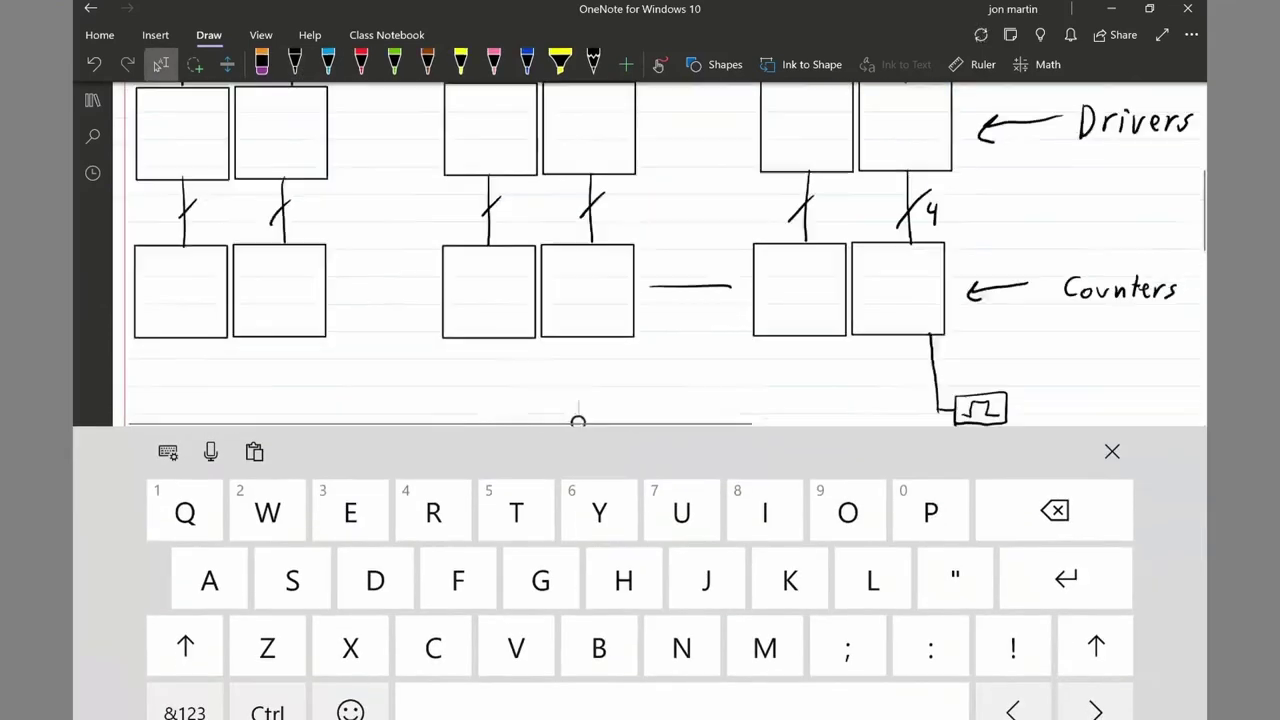
click(295, 63)
drag(337, 477, 428, 478)
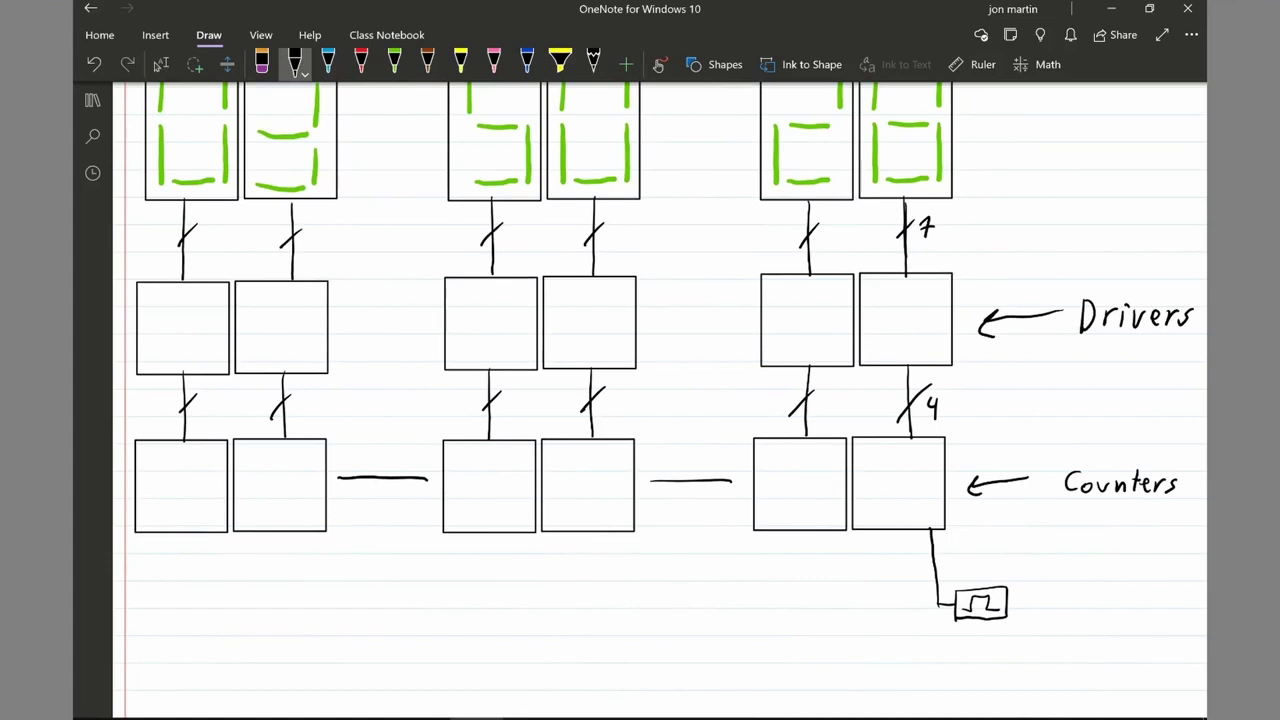
- Undo the two horizontal lines between the counter pairs
scroll(640, 400, up, 2)
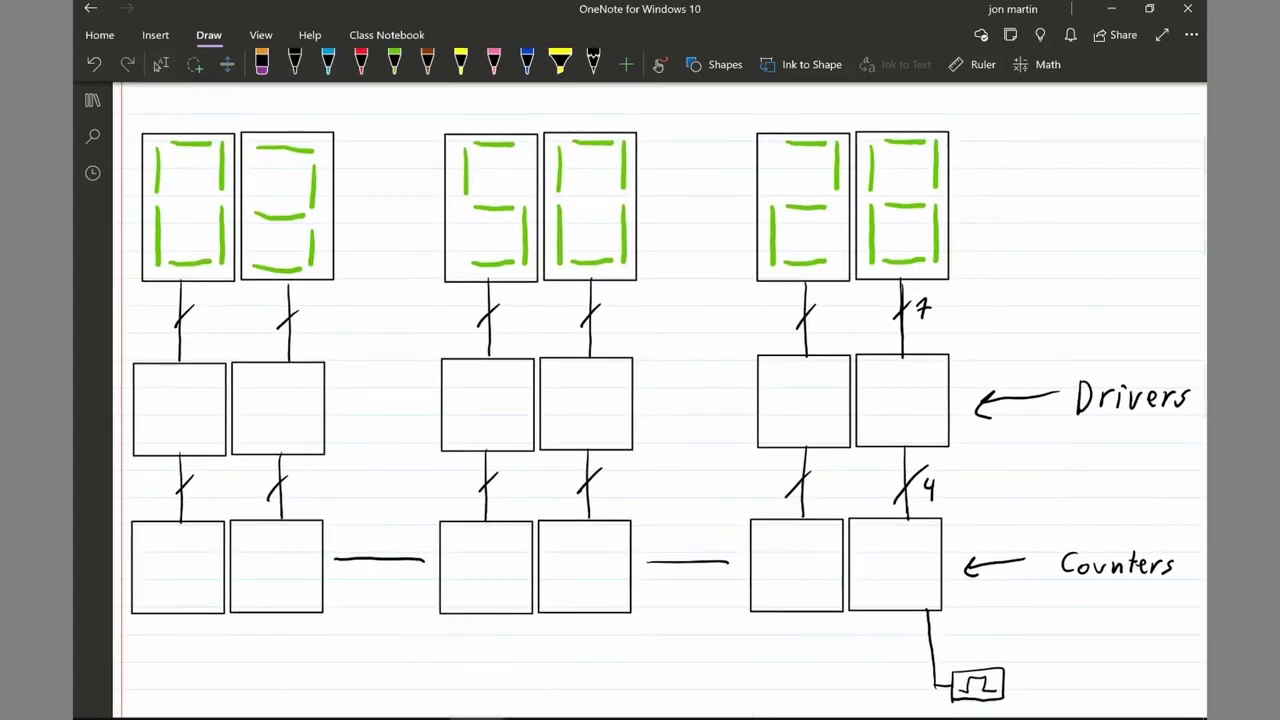
drag(650, 562, 730, 562)
key(ctrl+z)
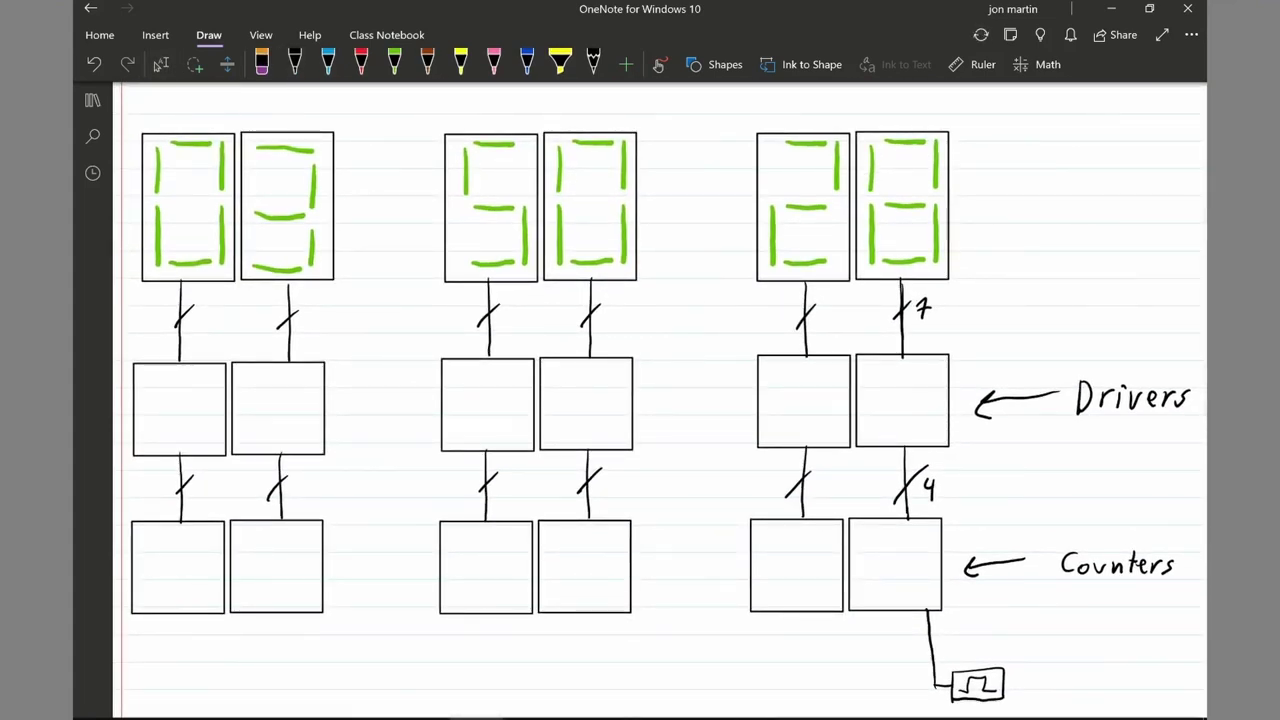
- Handwrite the counting range "0 → 59" in black above the seconds display
scroll(640, 400, up, 2)
scroll(640, 400, down, 1)
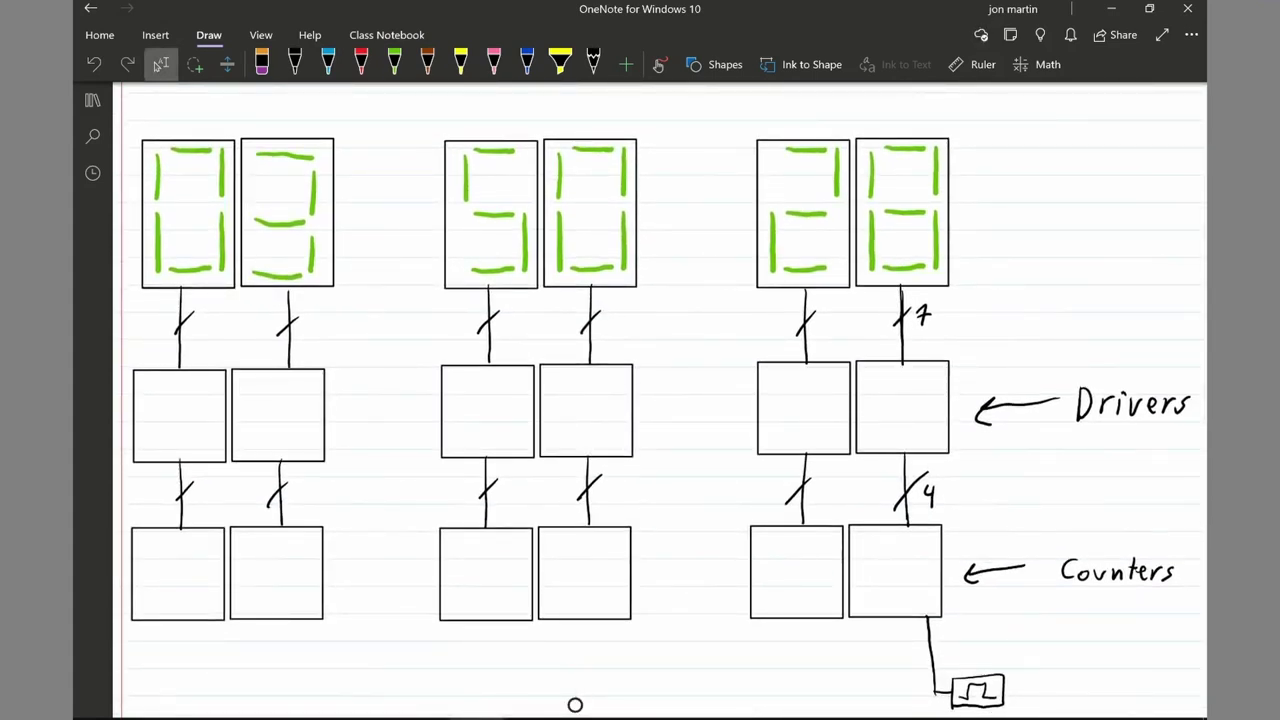
drag(575, 682, 575, 698)
scroll(575, 705, up, 2)
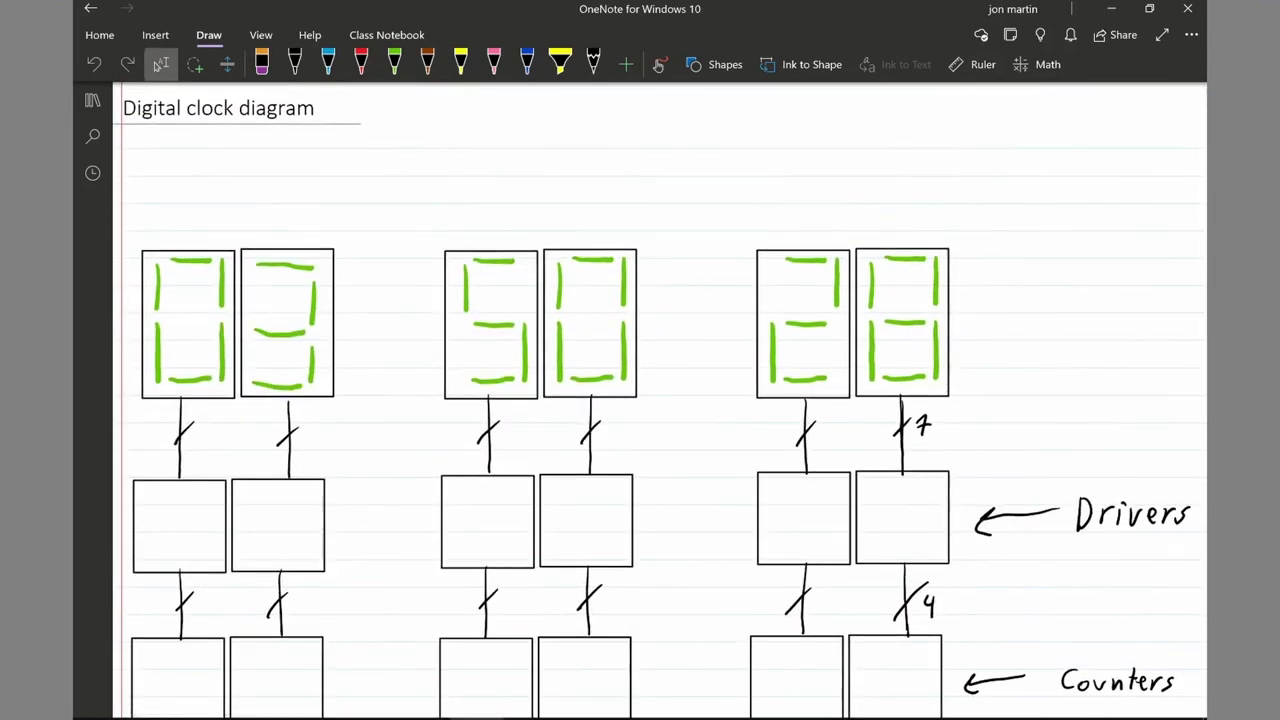
click(295, 64)
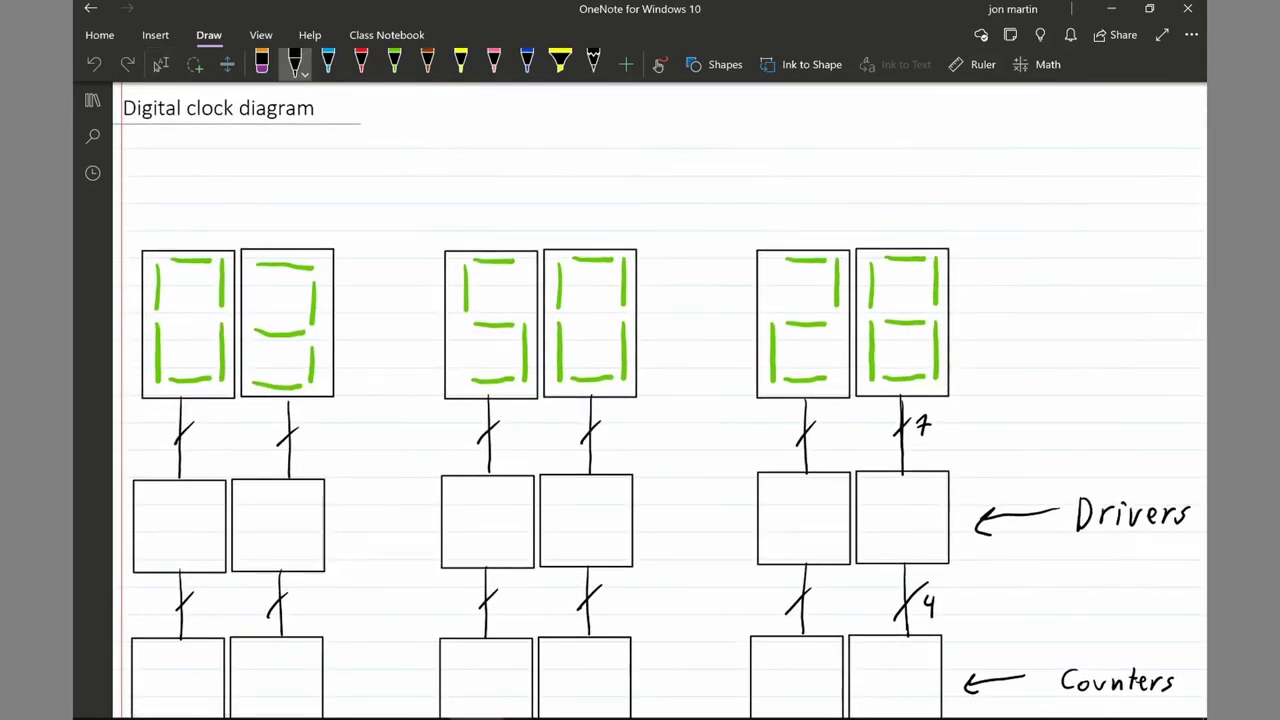
mouse_move(850, 122)
mouse_down()
mouse_move(850, 202)
mouse_move(866, 198)
mouse_up()
key(ctrl+z)
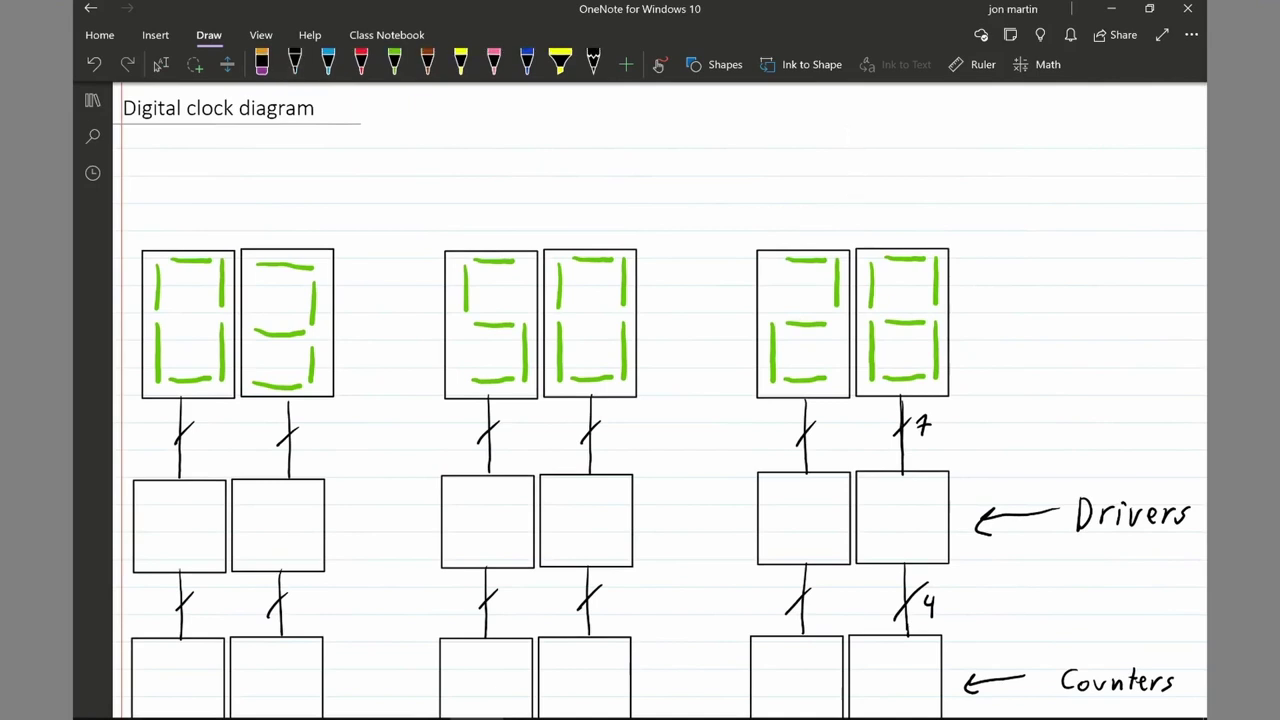
click(295, 64)
mouse_move(800, 170)
mouse_down()
mouse_move(812, 188)
mouse_move(800, 170)
mouse_move(863, 187)
mouse_move(853, 192)
mouse_move(901, 170)
mouse_move(884, 204)
mouse_move(924, 182)
mouse_move(922, 206)
mouse_up()
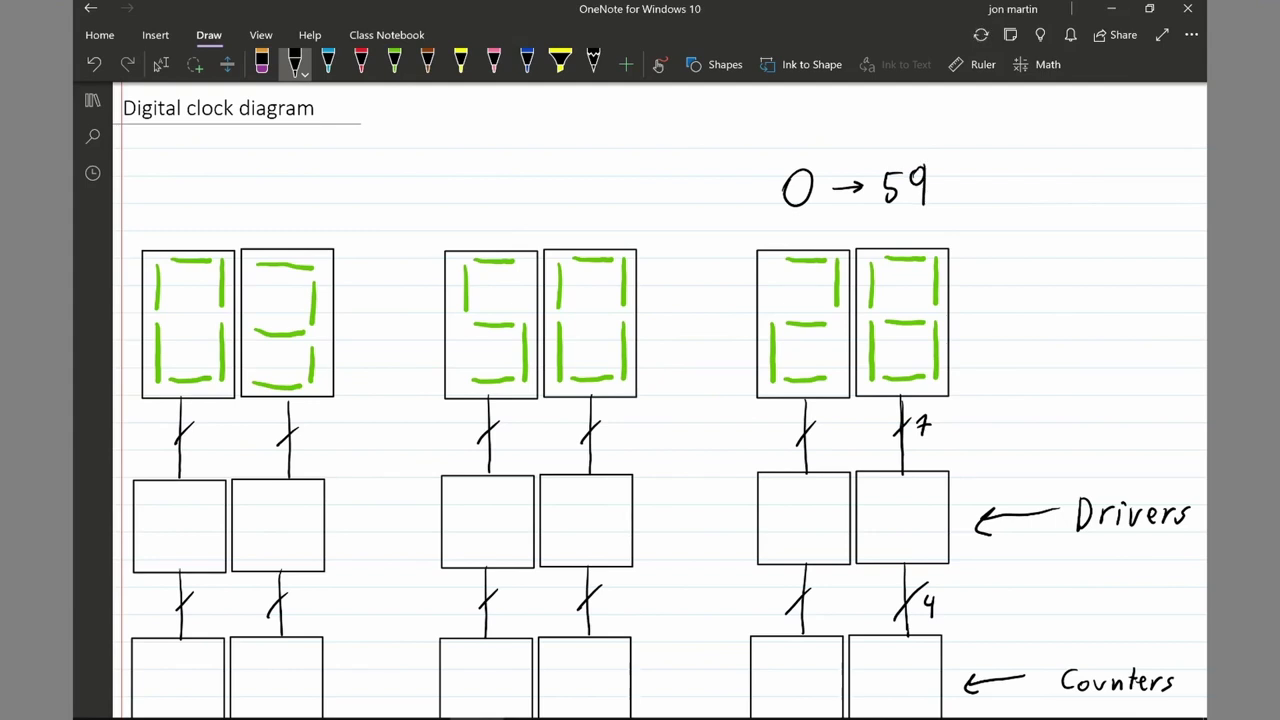
- Handwrite "S" above the seconds range, and the range "0 → 59" with "M" over it above the minutes display
mouse_move(861, 103)
mouse_down()
mouse_move(873, 102)
mouse_move(861, 126)
mouse_up()
mouse_move(492, 180)
mouse_down()
mouse_move(486, 213)
mouse_move(490, 181)
mouse_move(558, 193)
mouse_move(547, 203)
mouse_move(564, 179)
mouse_move(562, 205)
mouse_move(599, 183)
mouse_move(599, 210)
mouse_up()
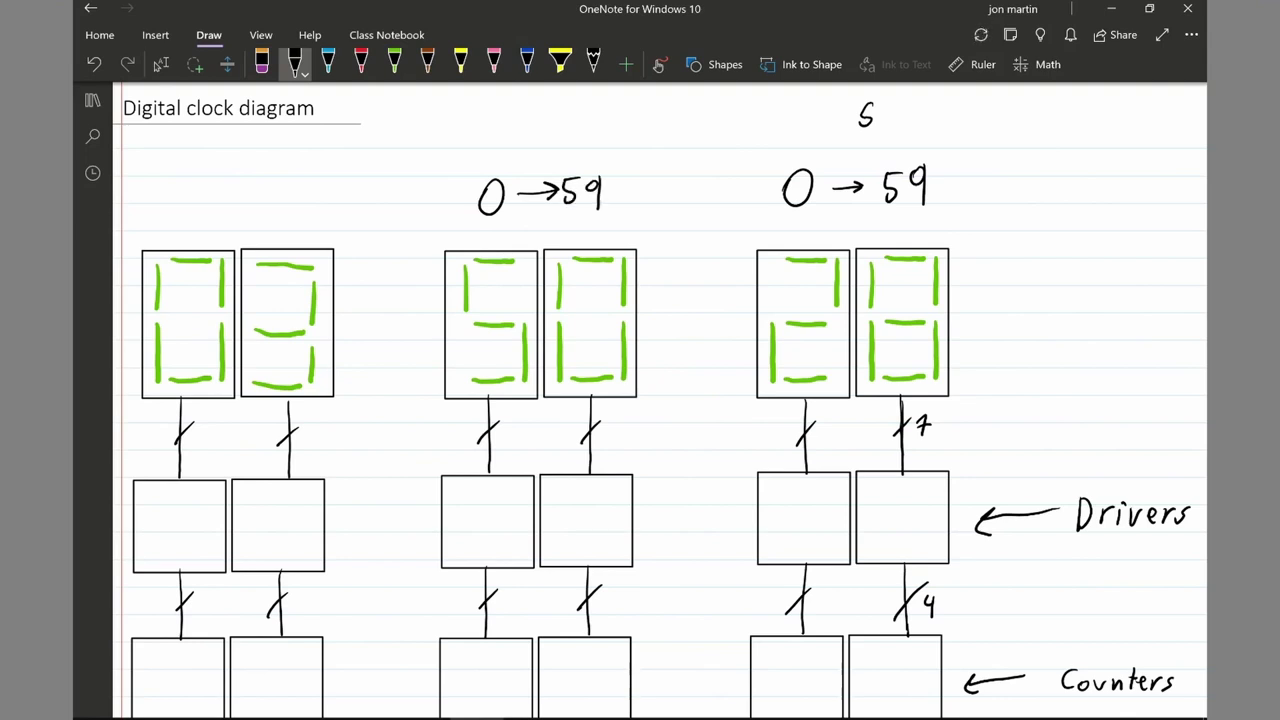
drag(528, 129, 547, 143)
- Handwrite the counting range "1 – 12" with an "H" over it above the hours display
mouse_move(200, 187)
mouse_down()
mouse_move(200, 213)
mouse_move(247, 197)
mouse_move(260, 210)
mouse_up()
mouse_move(265, 184)
mouse_down()
mouse_move(280, 182)
mouse_move(284, 204)
mouse_up()
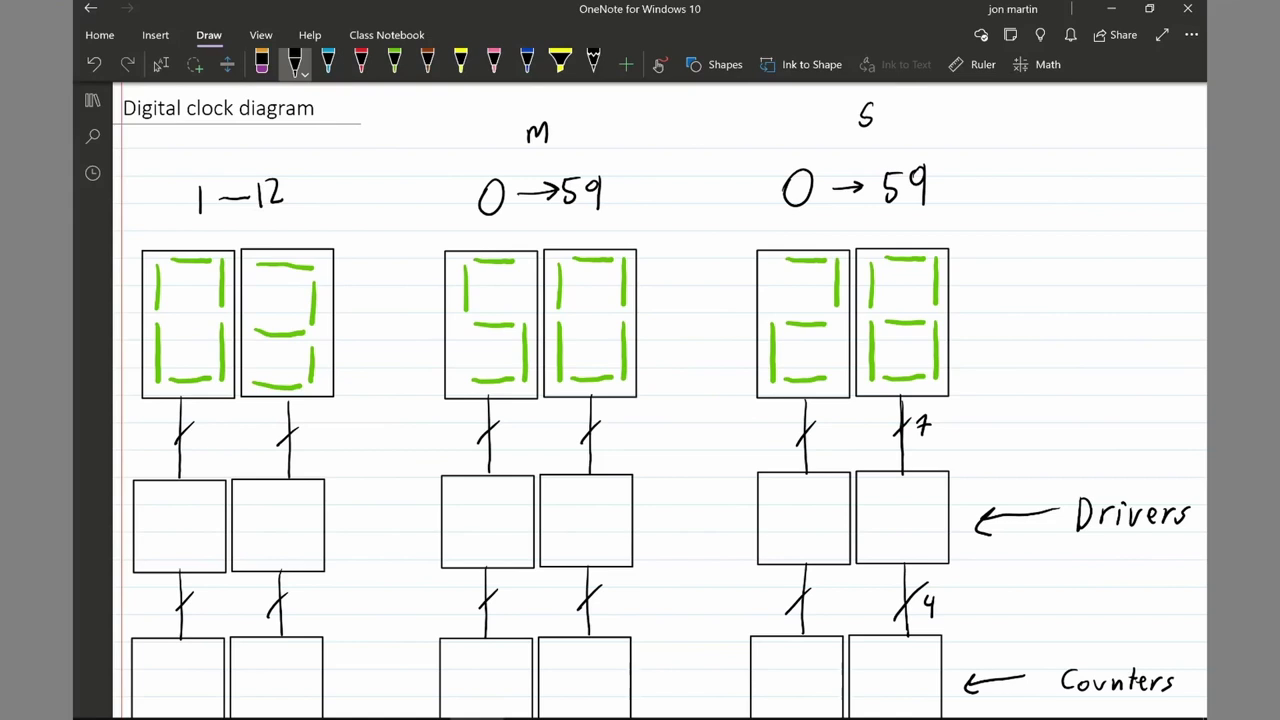
drag(227, 141, 228, 165)
mouse_move(225, 153)
mouse_down()
mouse_move(239, 152)
mouse_move(238, 167)
mouse_up()
- Look over the whole clock diagram, from the counting ranges down to the clock source below the counters
scroll(1066, 354, down, 2)
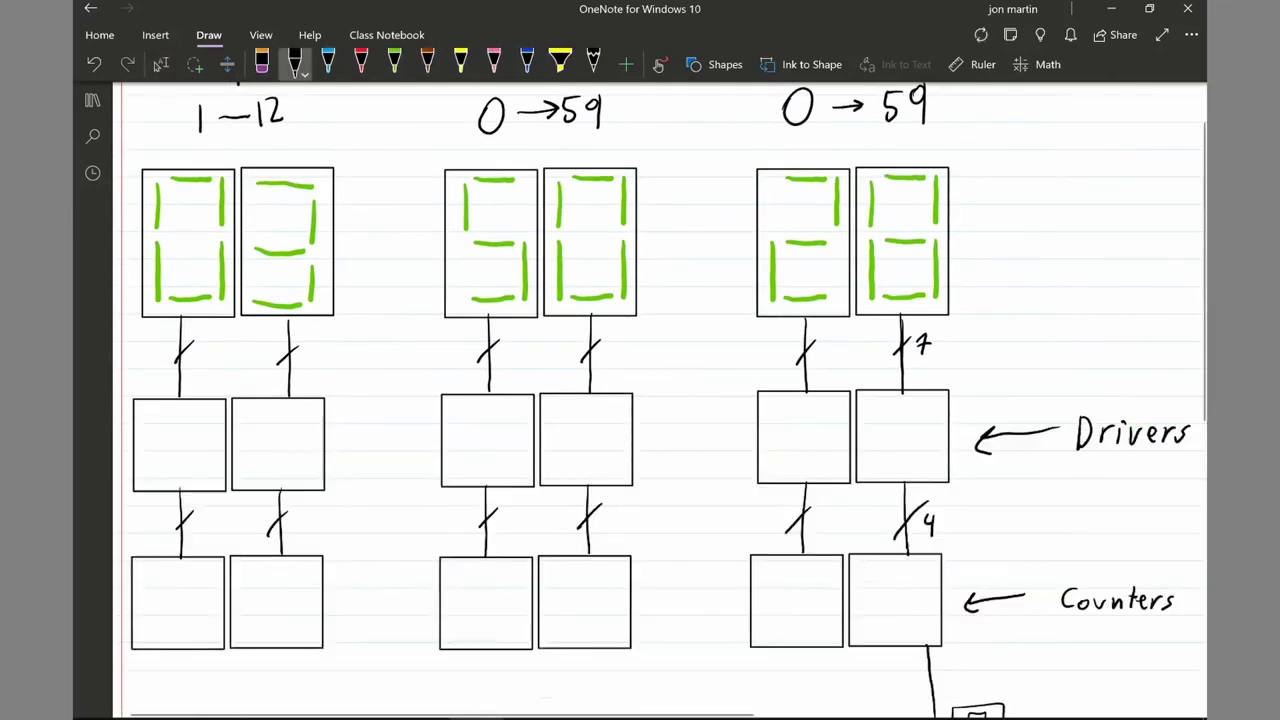
scroll(666, 400, down, 3)
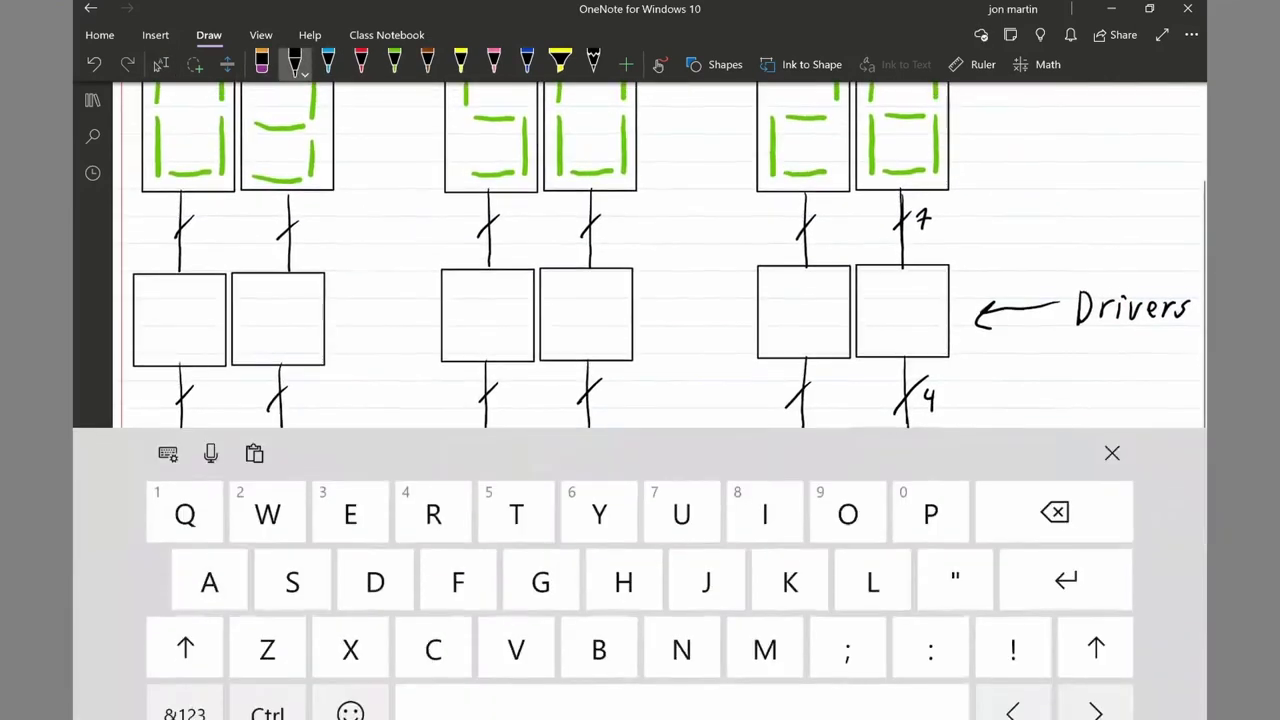
scroll(666, 300, down, 2)
click(161, 64)
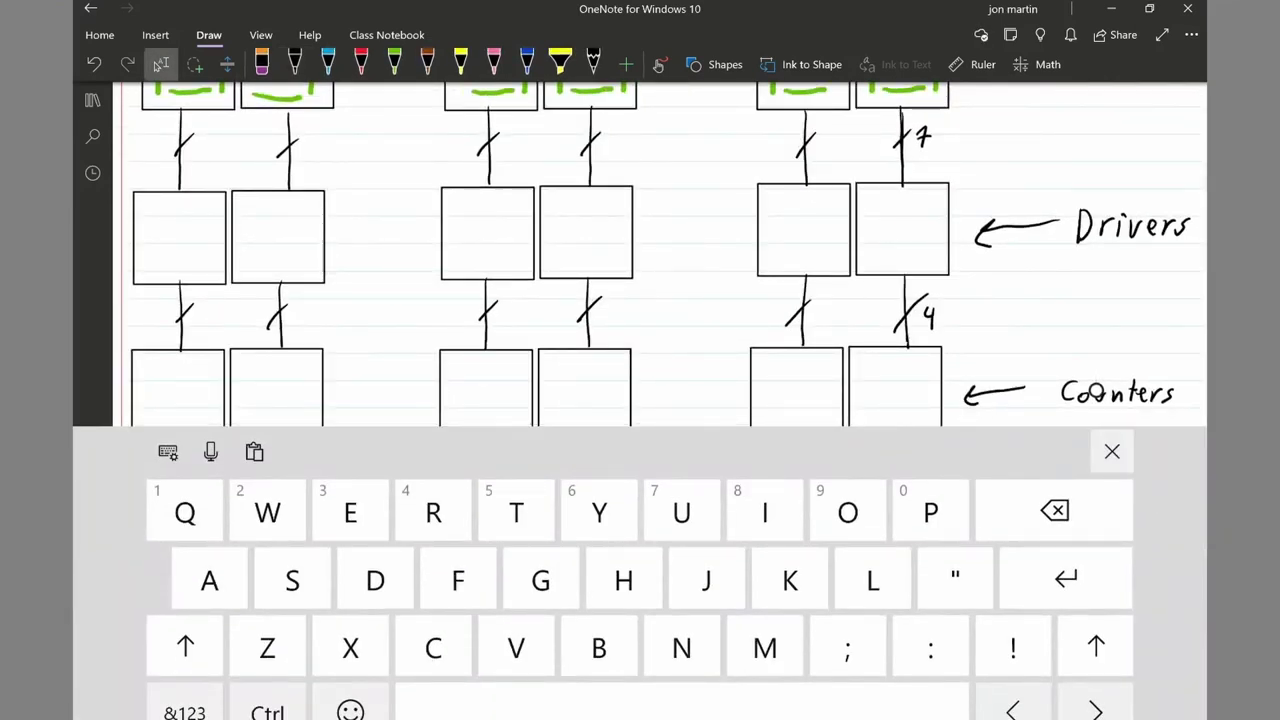
click(1112, 451)
click(295, 64)
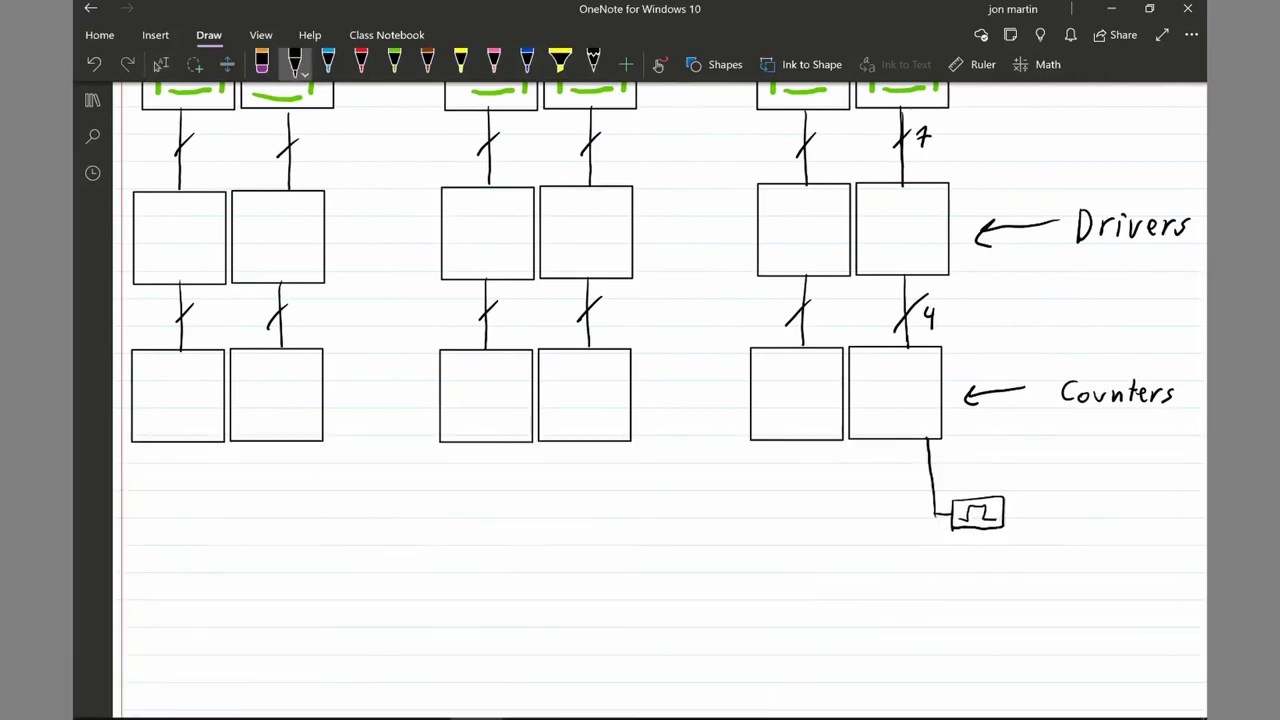
scroll(666, 400, up, 1)
scroll(666, 400, down, 3)
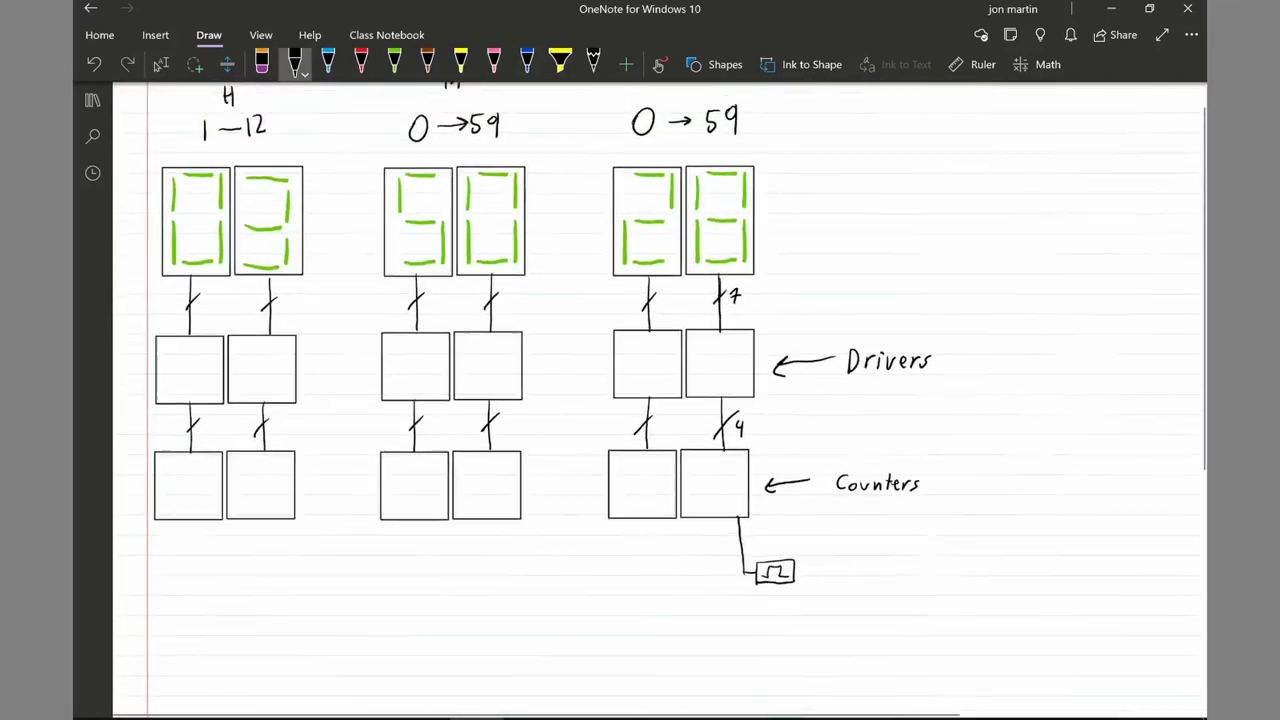
scroll(666, 400, down, 2)
click(161, 64)
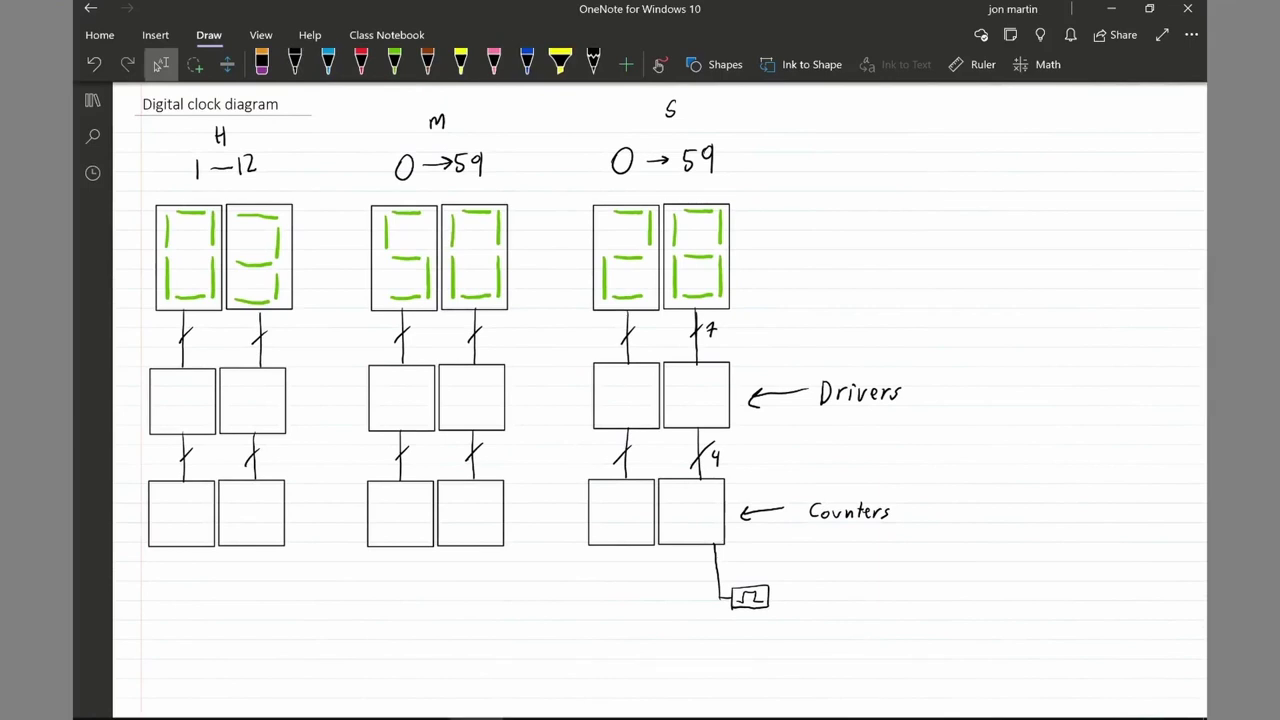
click(295, 64)
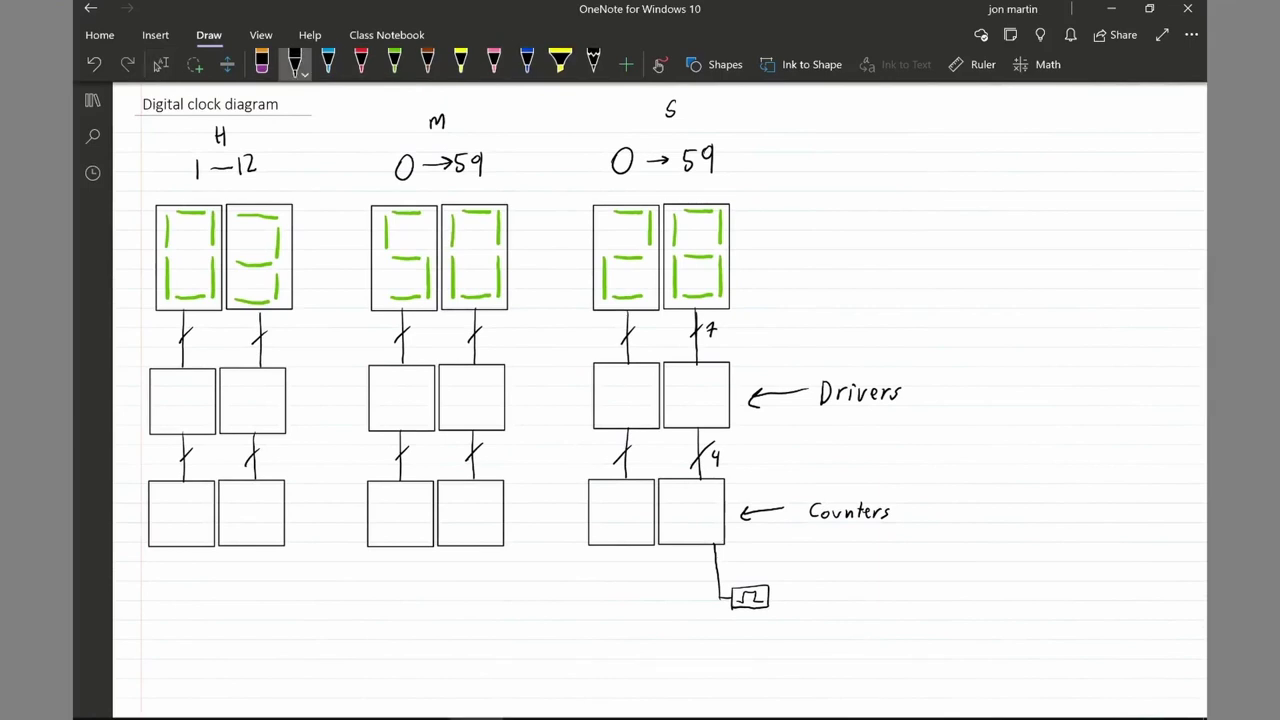
- Draw black outlines around the Counters and Drivers labels and around the seconds, minutes and hours counting ranges
mouse_move(904, 530)
mouse_down()
mouse_move(807, 536)
mouse_move(811, 480)
mouse_move(898, 530)
mouse_up()
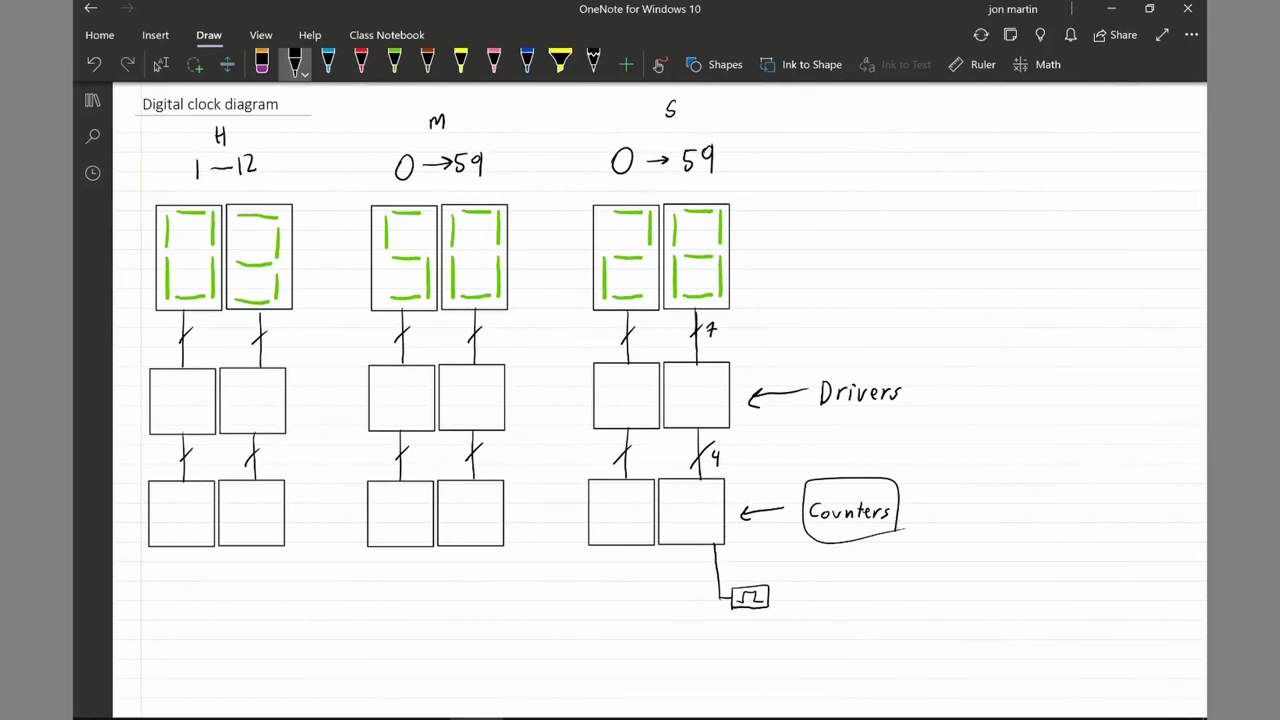
mouse_move(814, 358)
mouse_down()
mouse_move(837, 420)
mouse_move(923, 382)
mouse_move(810, 363)
mouse_up()
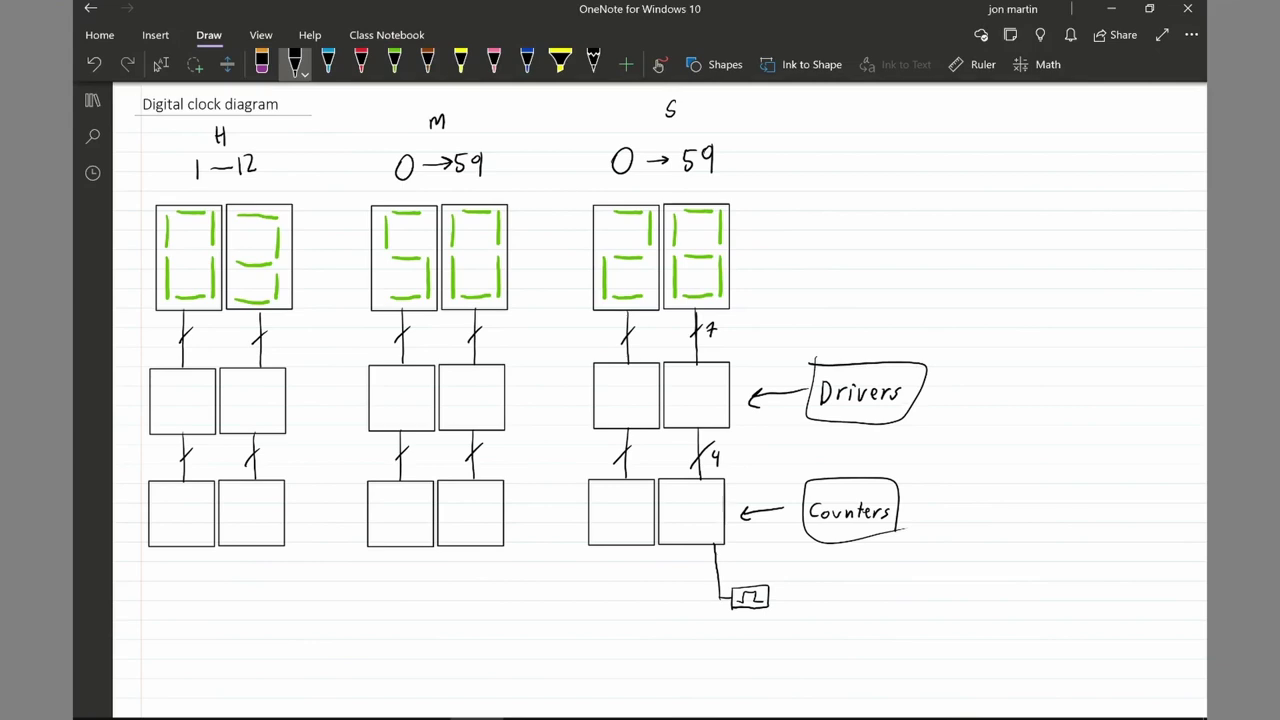
mouse_move(740, 177)
mouse_down()
mouse_move(594, 193)
mouse_move(744, 124)
mouse_move(738, 176)
mouse_up()
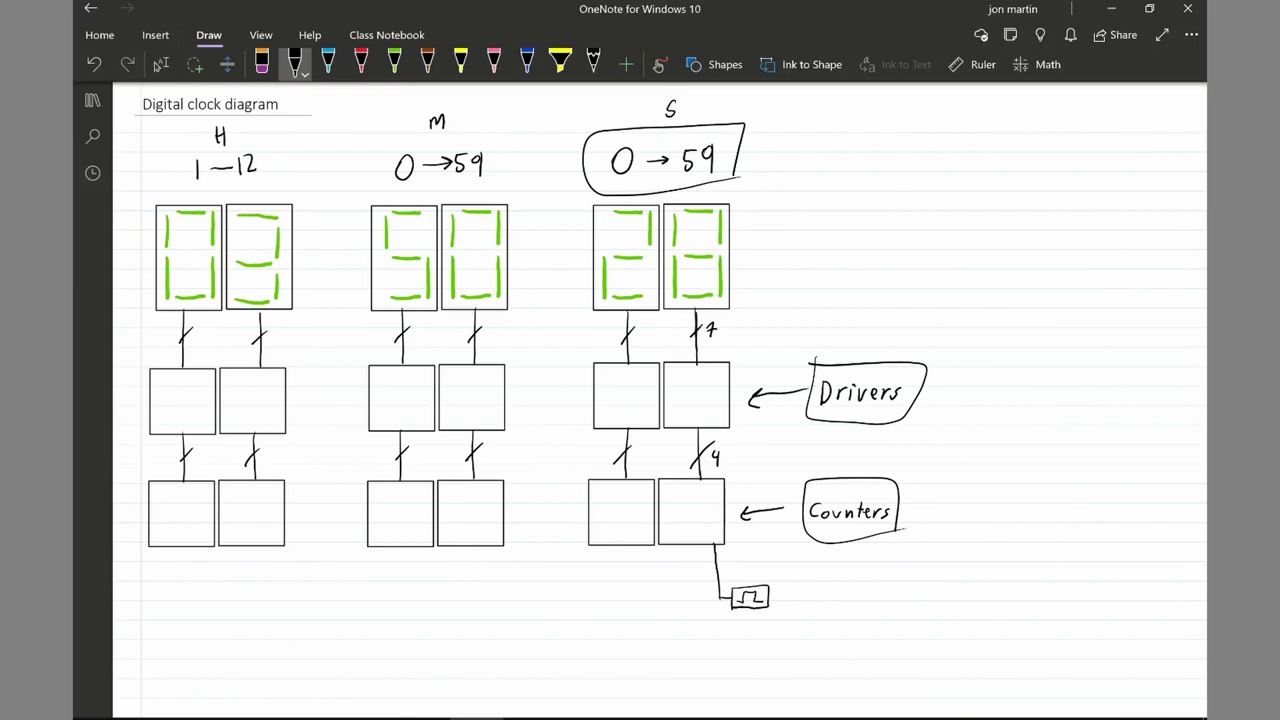
mouse_move(427, 139)
mouse_down()
mouse_move(492, 157)
mouse_move(377, 168)
mouse_move(462, 143)
mouse_up()
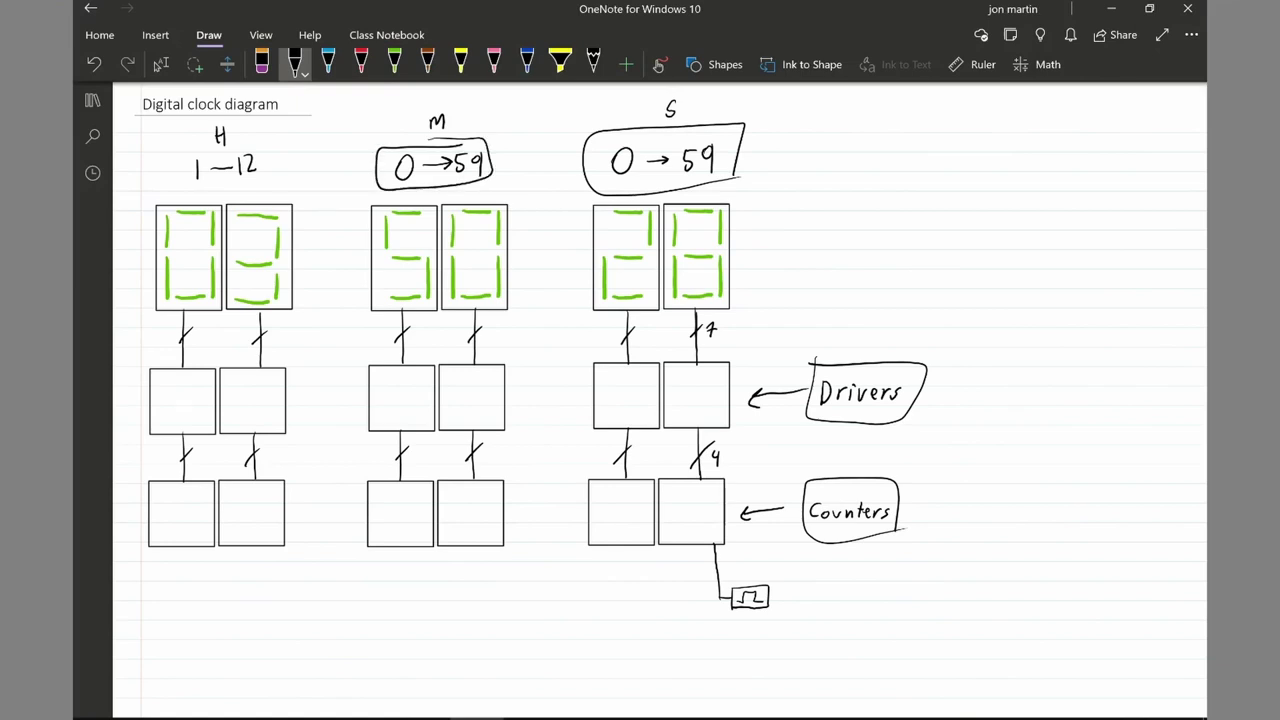
mouse_move(234, 146)
mouse_down()
mouse_move(268, 172)
mouse_move(252, 182)
mouse_move(180, 155)
mouse_move(246, 146)
mouse_up()
- Undo the outlines around the labels and the counting ranges
key(ctrl+z)
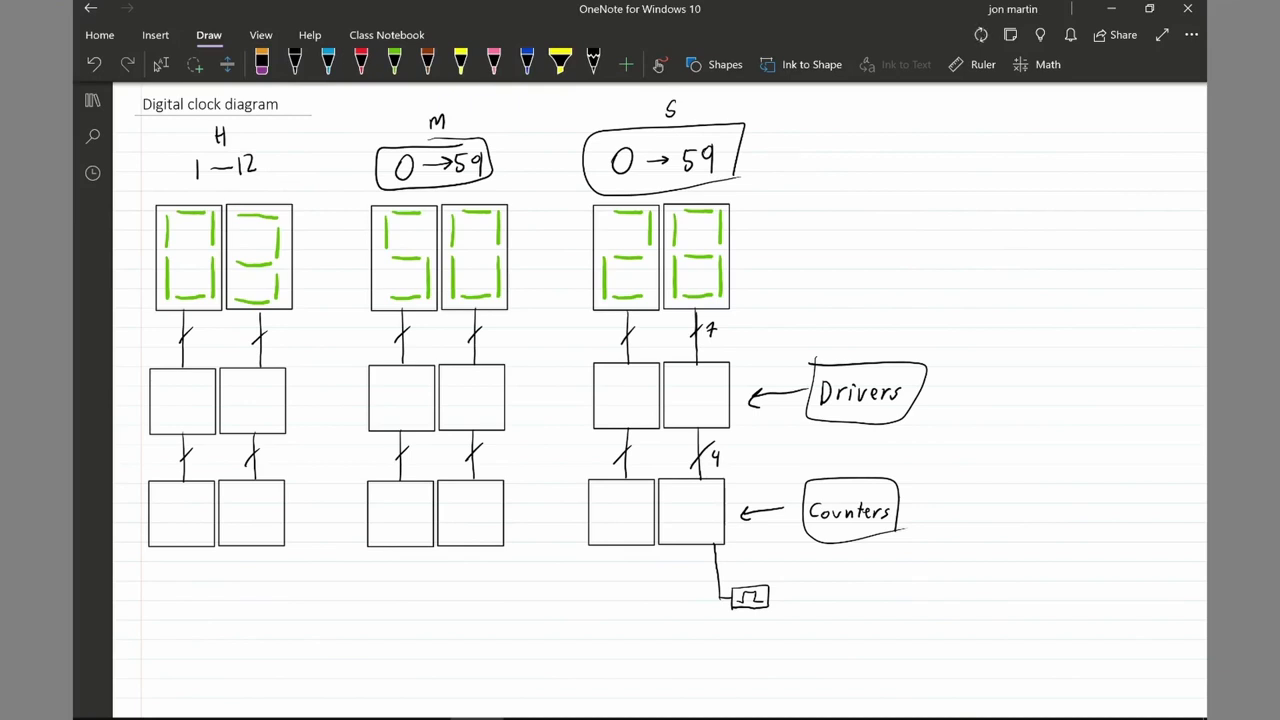
key(ctrl+z)
key(ctrl+z)
key(ctrl+z)
key(ctrl+z)
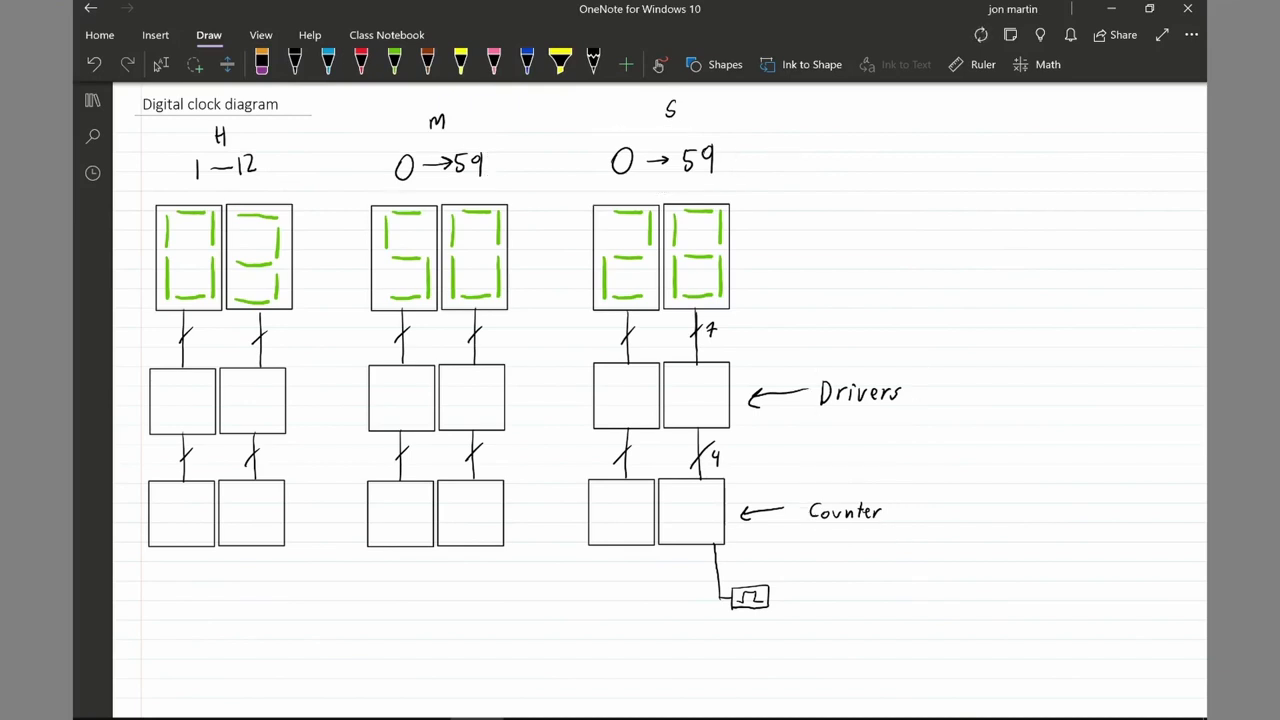
- Sketch horizontal lines linking the seconds, minutes and hours counter pairs, and remove them
click(294, 64)
drag(583, 508, 513, 504)
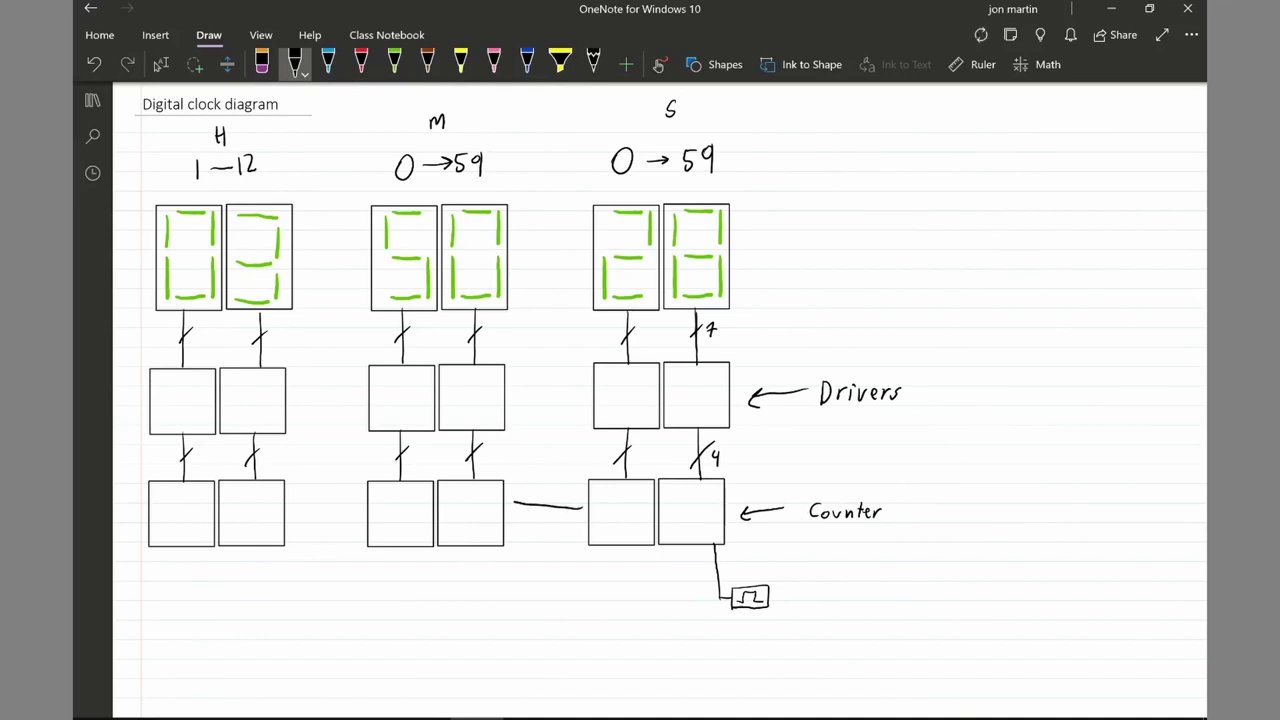
drag(363, 510, 285, 513)
drag(583, 507, 513, 505)
drag(363, 511, 285, 513)
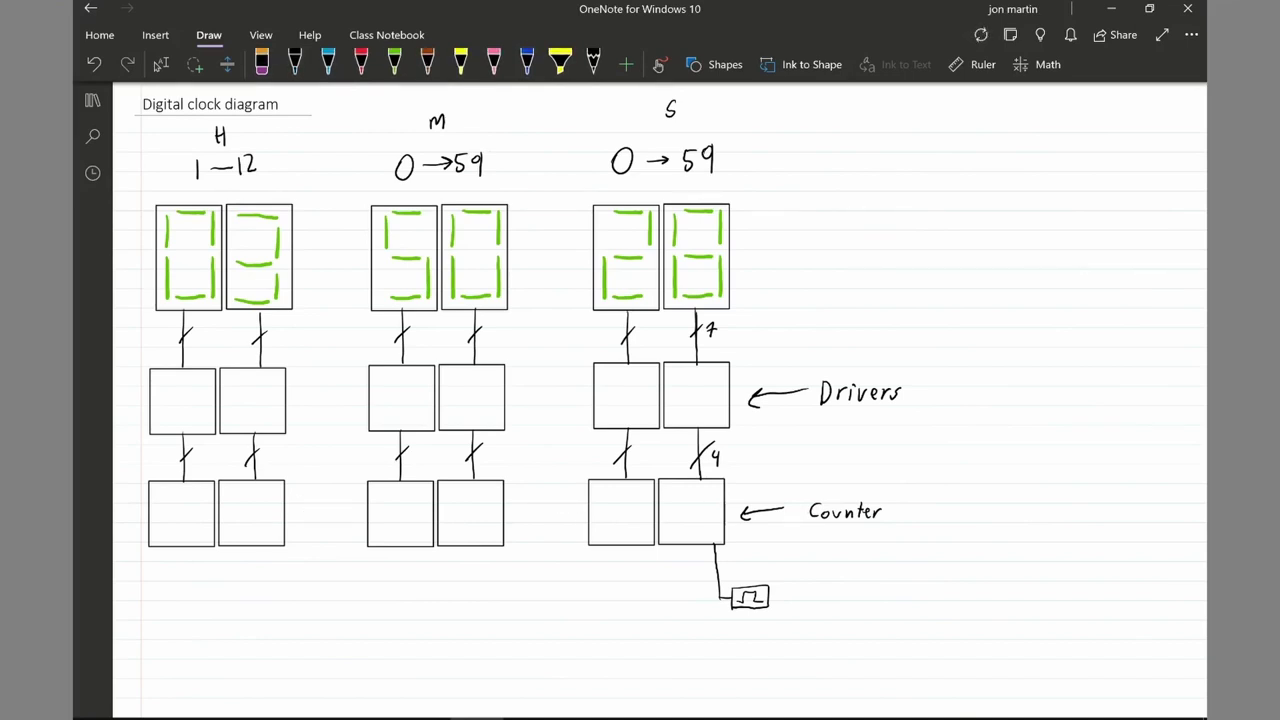
- Draw stepped wires from the seconds and minutes tens-counter output lines to the side of the next pair's ones counter
click(294, 64)
mouse_move(618, 447)
mouse_down()
mouse_move(553, 450)
mouse_move(508, 517)
mouse_up()
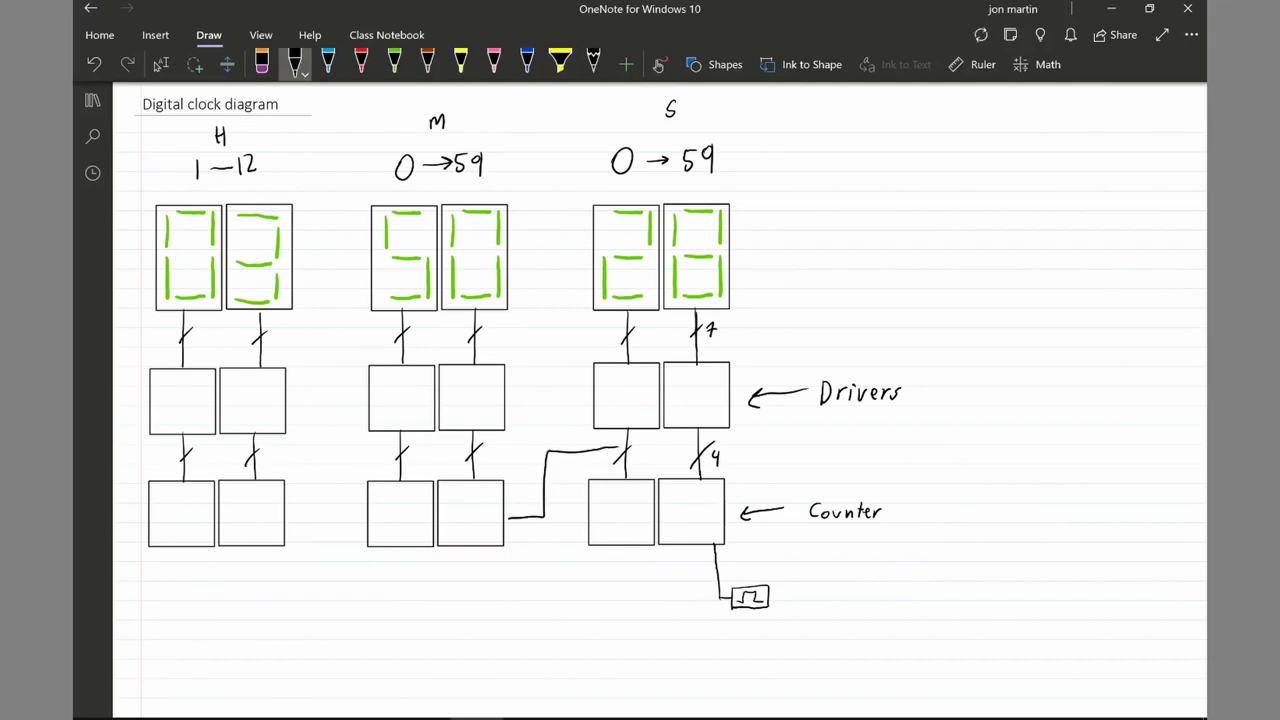
mouse_move(392, 451)
mouse_down()
mouse_move(336, 456)
mouse_move(288, 504)
mouse_up()
- Draw a black box around the Counter label beside the bottom row of the diagram
scroll(940, 637, up, 1)
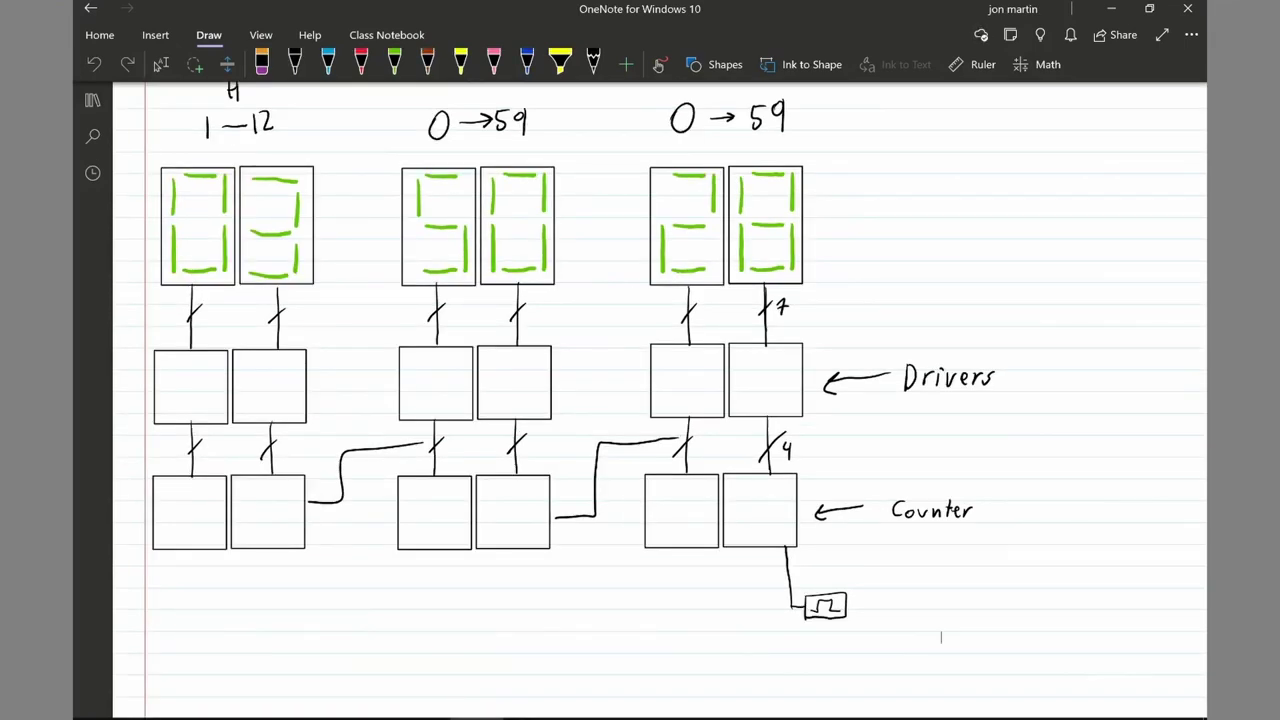
scroll(940, 687, up, 1)
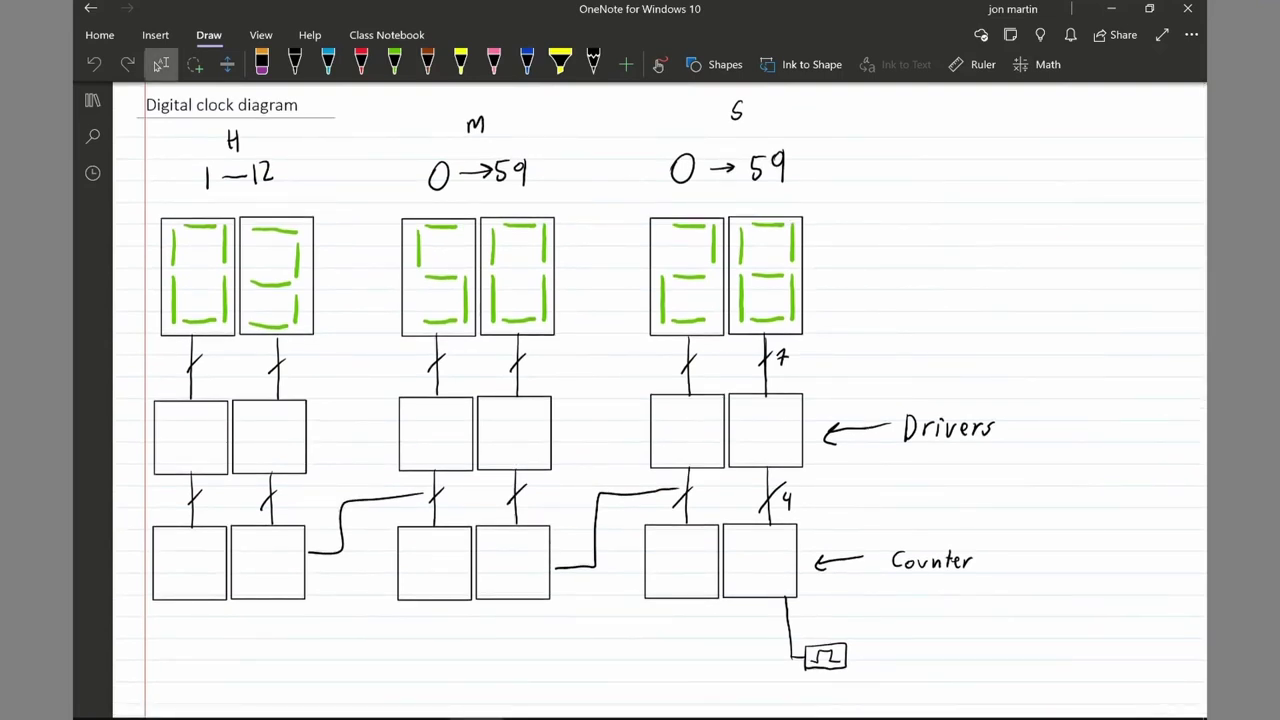
click(294, 64)
mouse_move(880, 538)
mouse_down()
mouse_move(904, 583)
mouse_move(984, 571)
mouse_move(898, 538)
mouse_up()
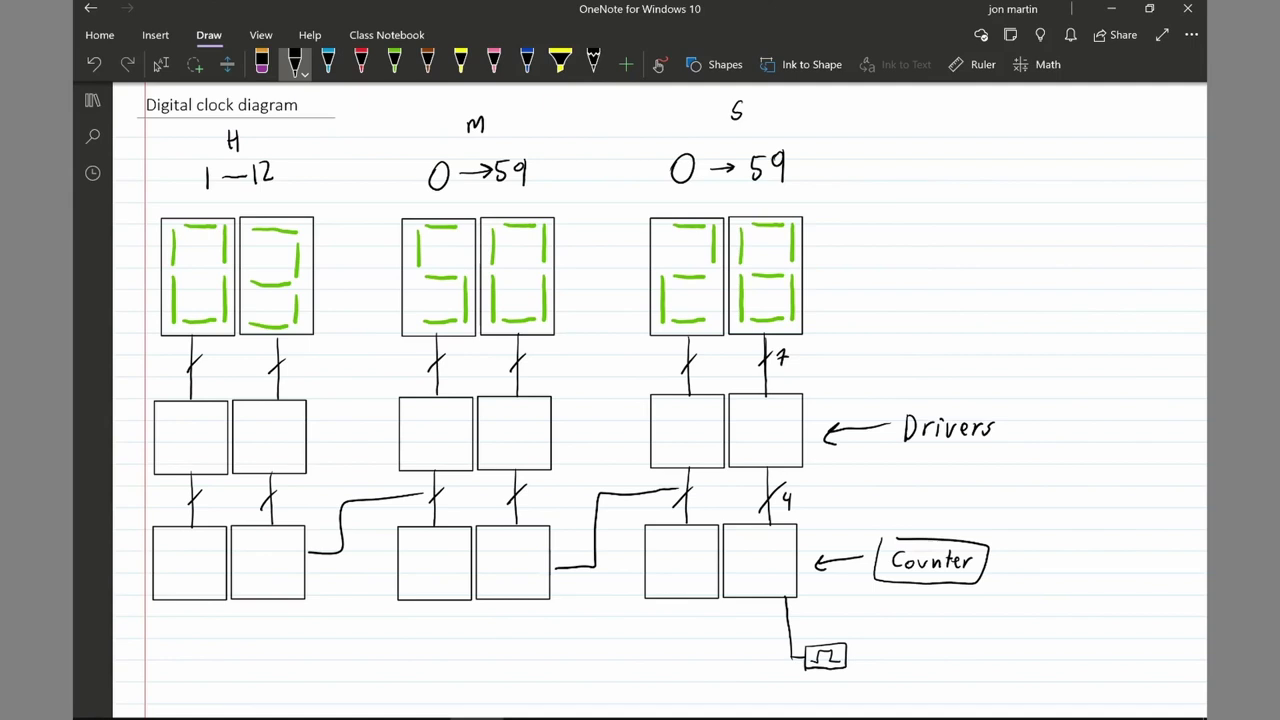
mouse_move(954, 614)
mouse_down()
mouse_move(1008, 631)
mouse_move(1005, 614)
mouse_move(1019, 644)
mouse_up()
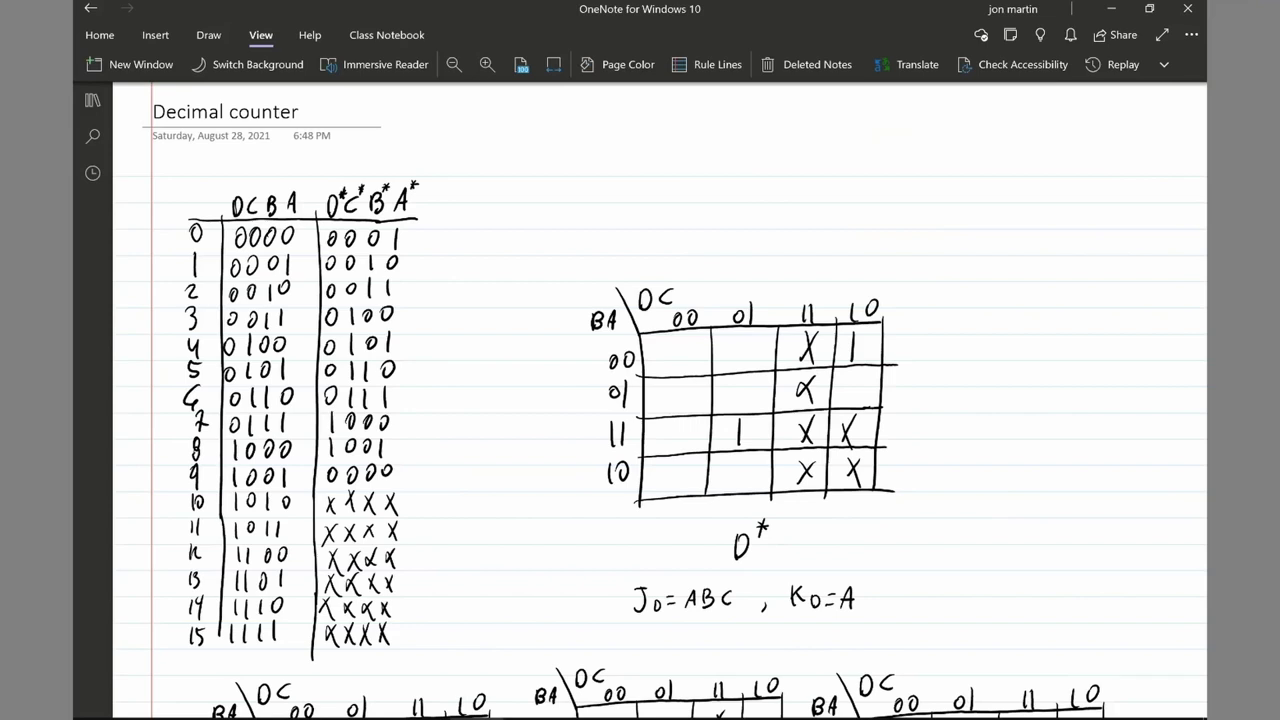
- In row 0 of the Decimal counter state table, underline the present state 0000 and the next state 0001 in turn, removing each underline
scroll(660, 400, up, 3)
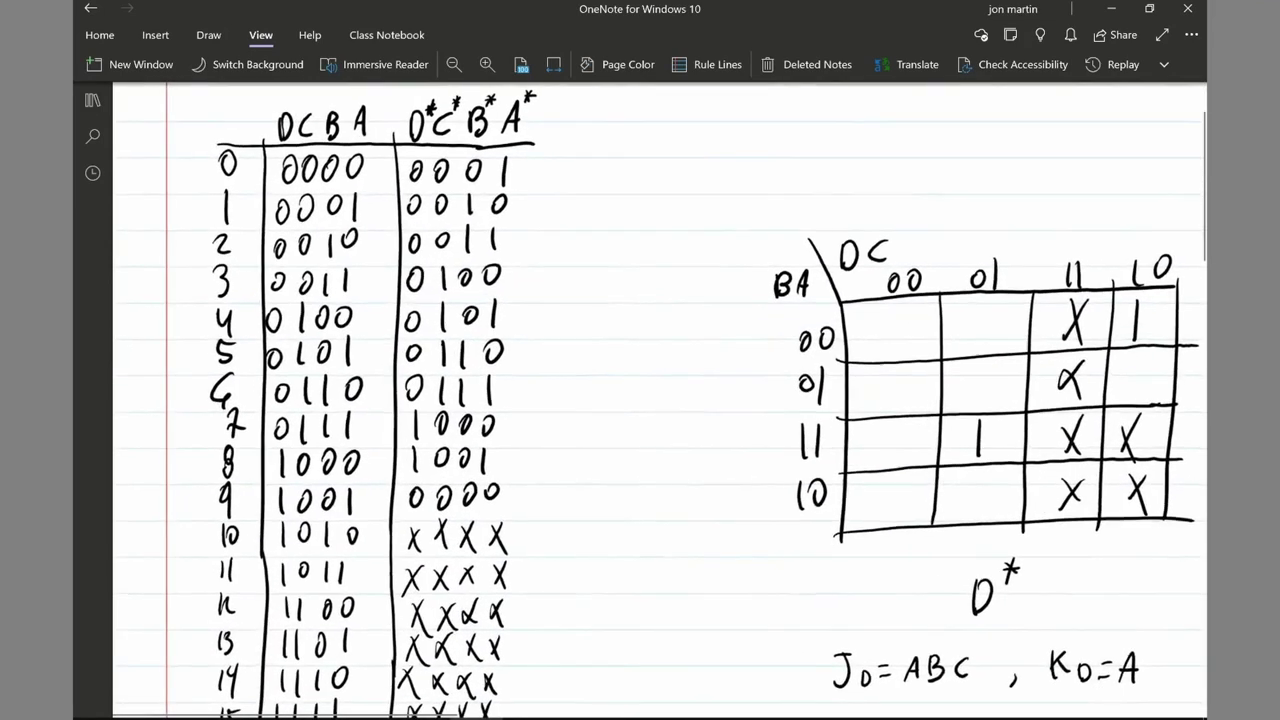
scroll(660, 400, down, 1)
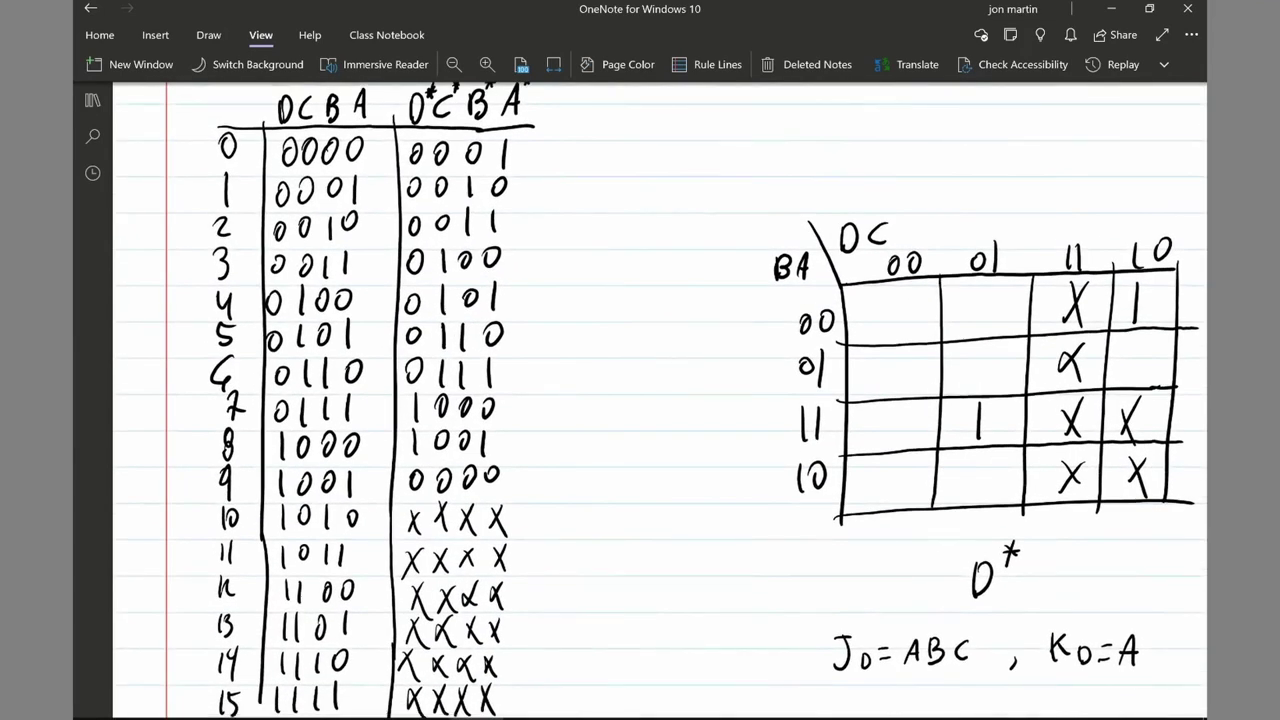
scroll(660, 400, down, 1)
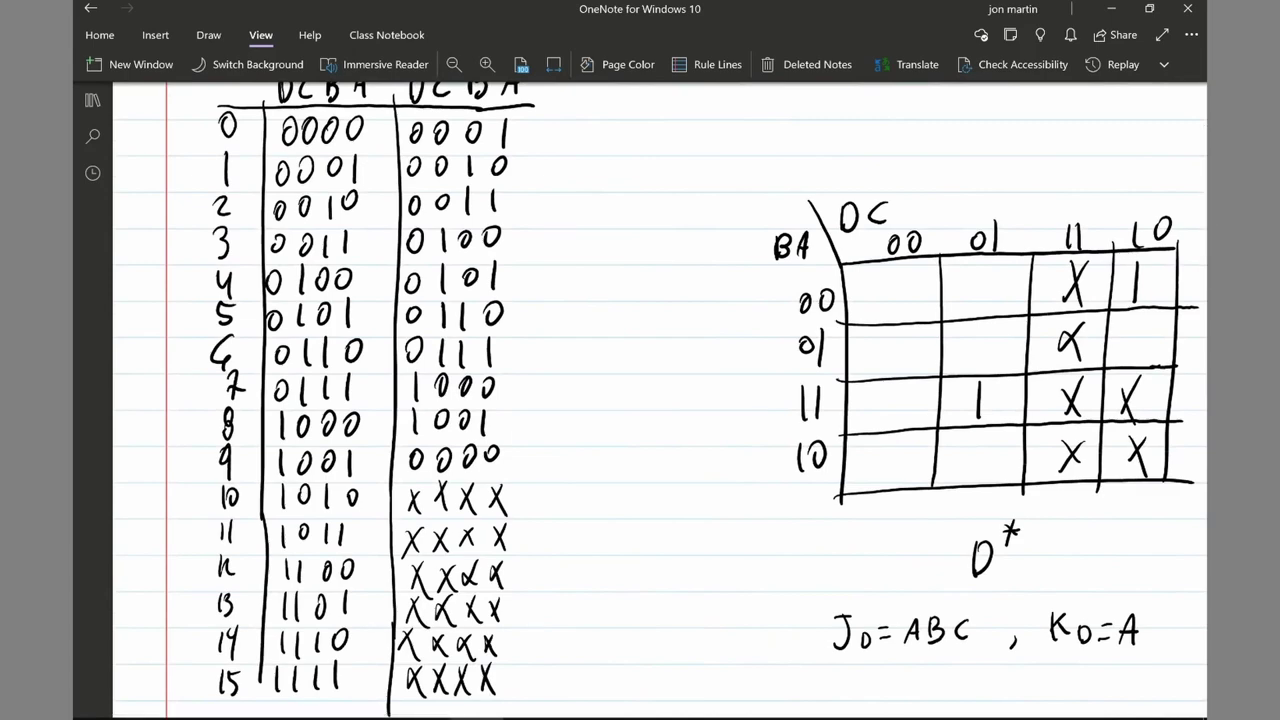
scroll(660, 400, down, 3)
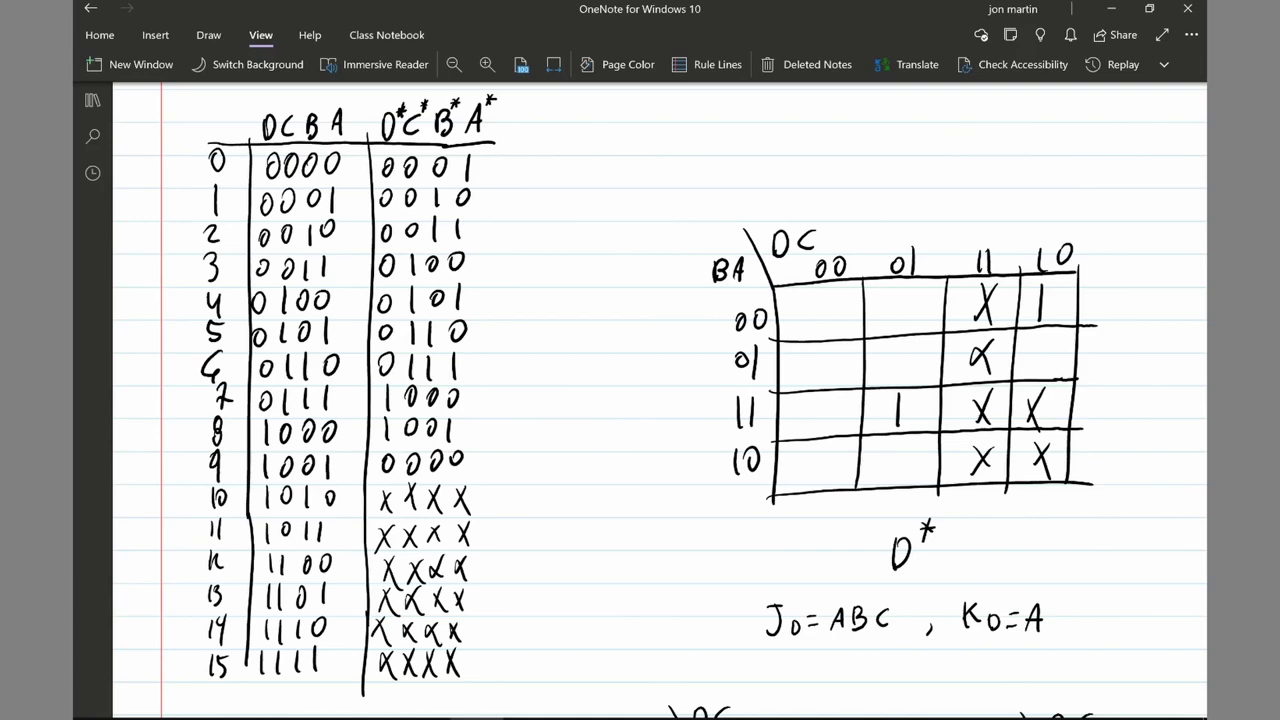
scroll(660, 400, up, 5)
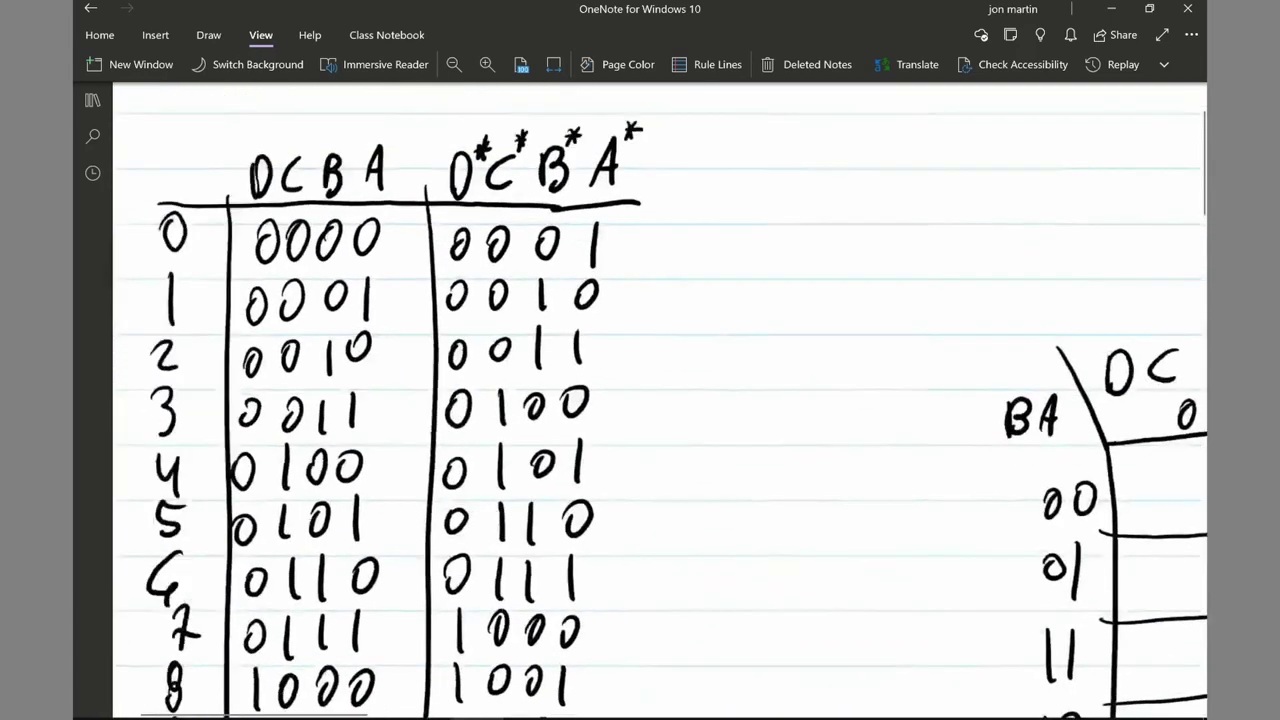
drag(345, 322, 522, 328)
click(208, 34)
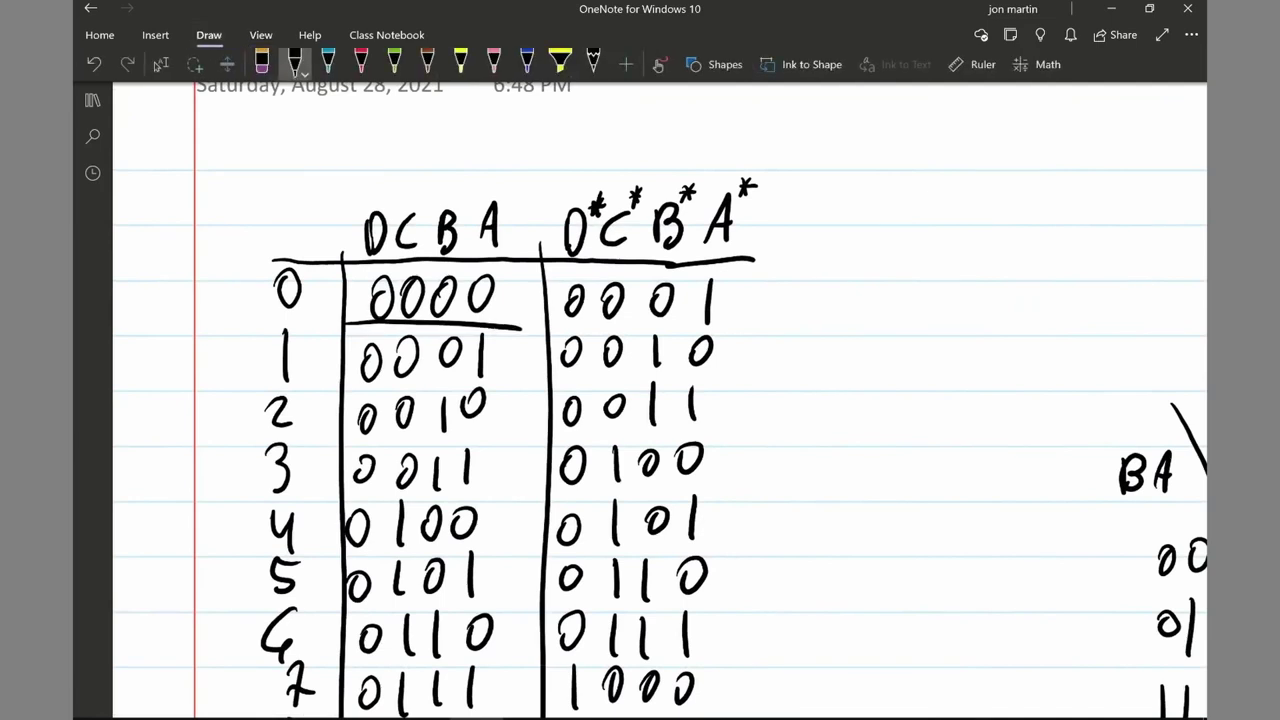
key(ctrl+z)
drag(554, 324, 732, 324)
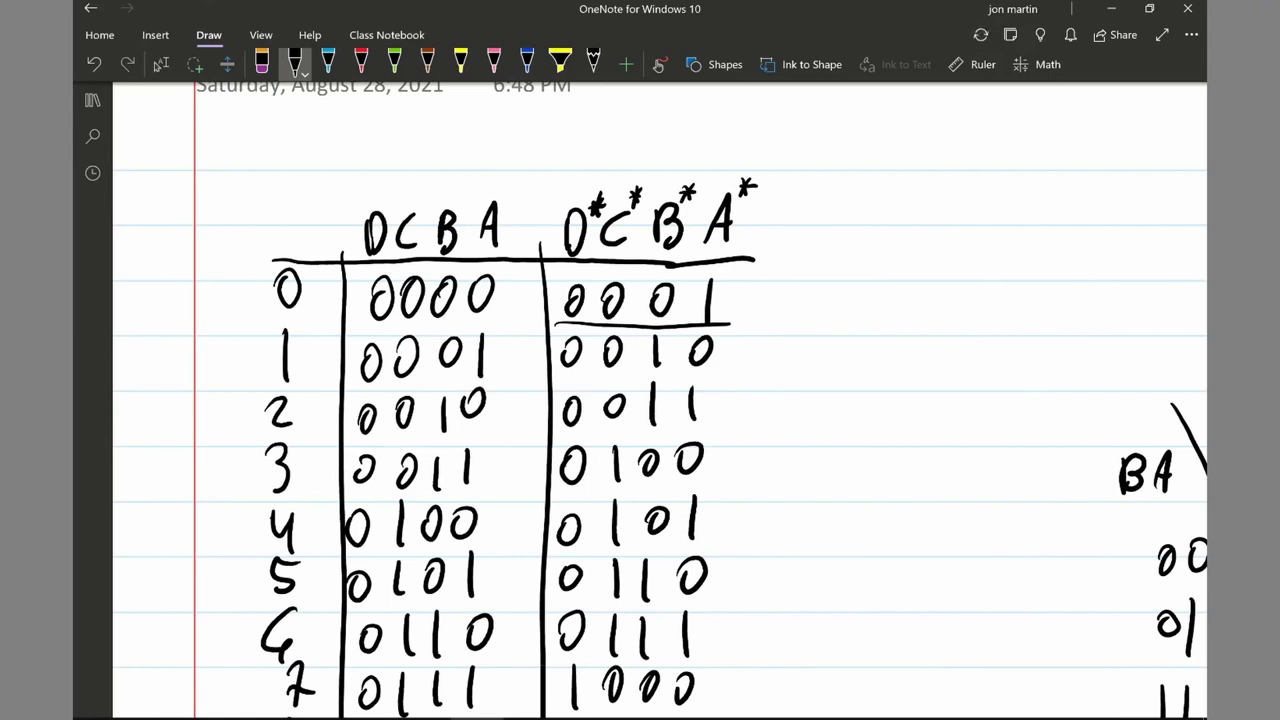
key(ctrl+z)
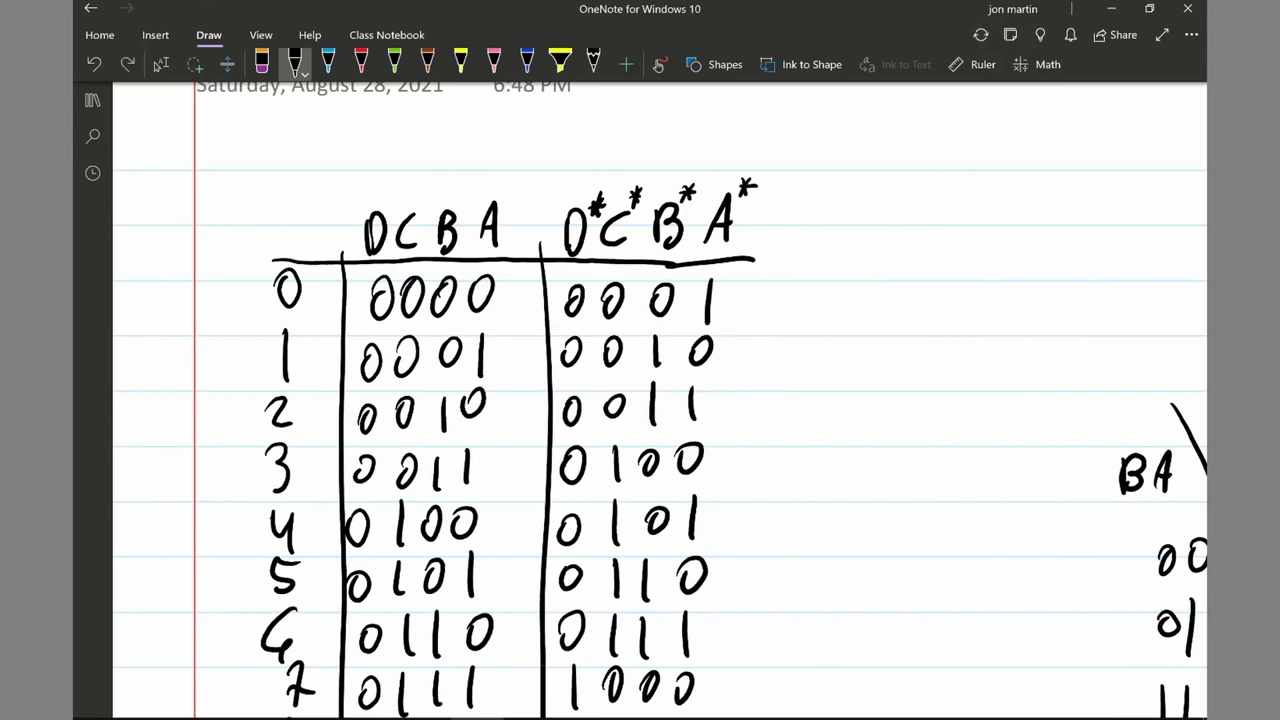
- Mark the present state 0001 and the next state 0010 in row 1 of the state table in turn, removing each mark
drag(350, 386, 536, 389)
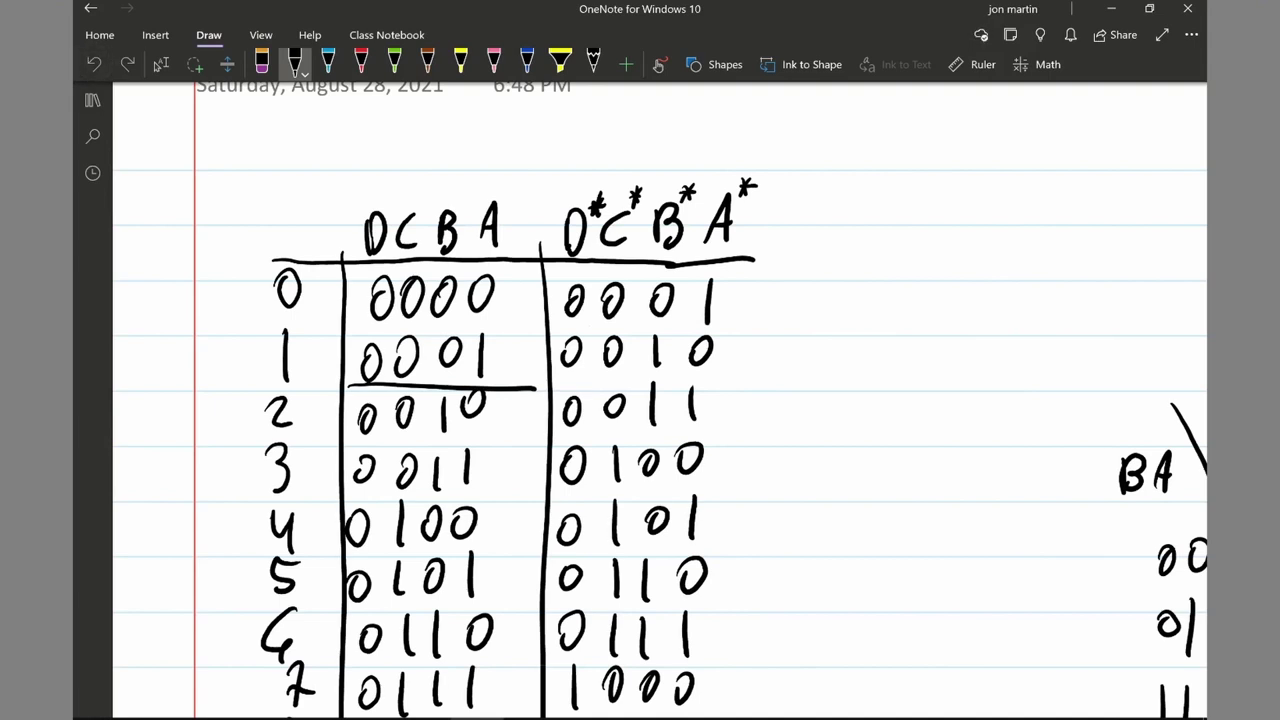
key(ctrl+z)
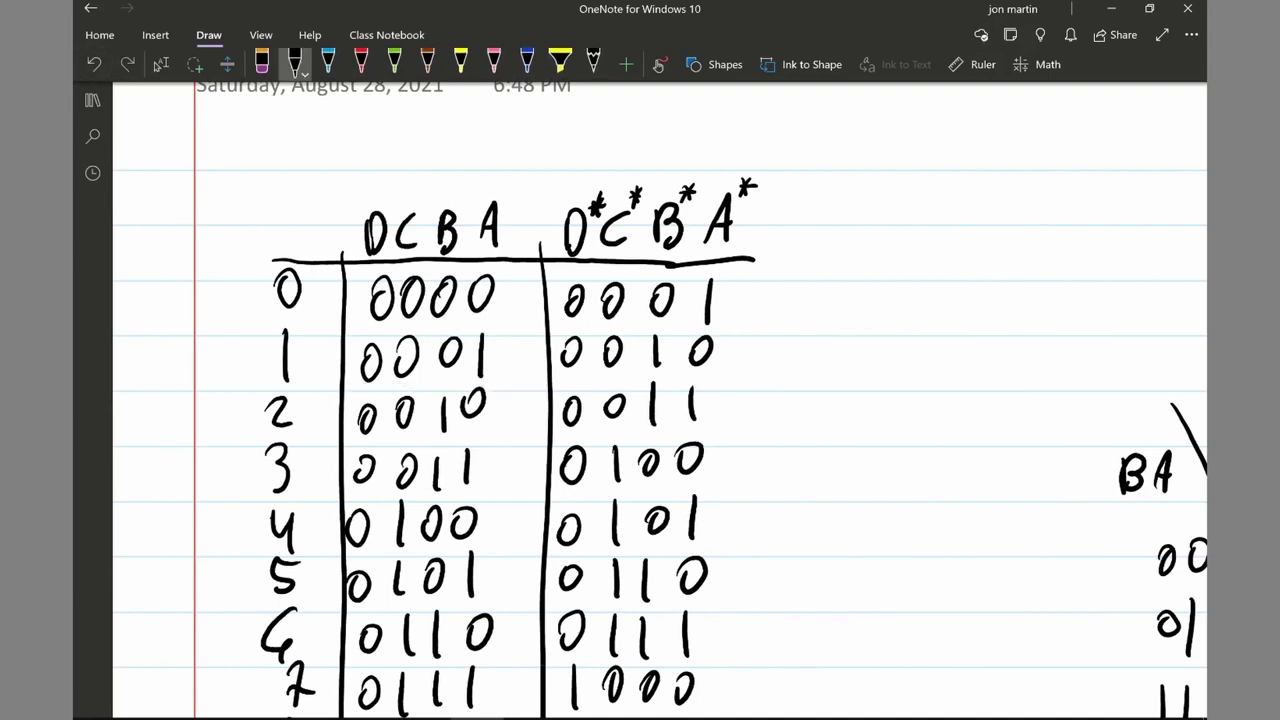
mouse_move(552, 376)
mouse_down()
mouse_move(744, 377)
mouse_move(722, 347)
mouse_up()
key(ctrl+z)
mouse_move(736, 334)
mouse_down()
mouse_move(722, 348)
mouse_move(737, 362)
mouse_up()
key(ctrl+z)
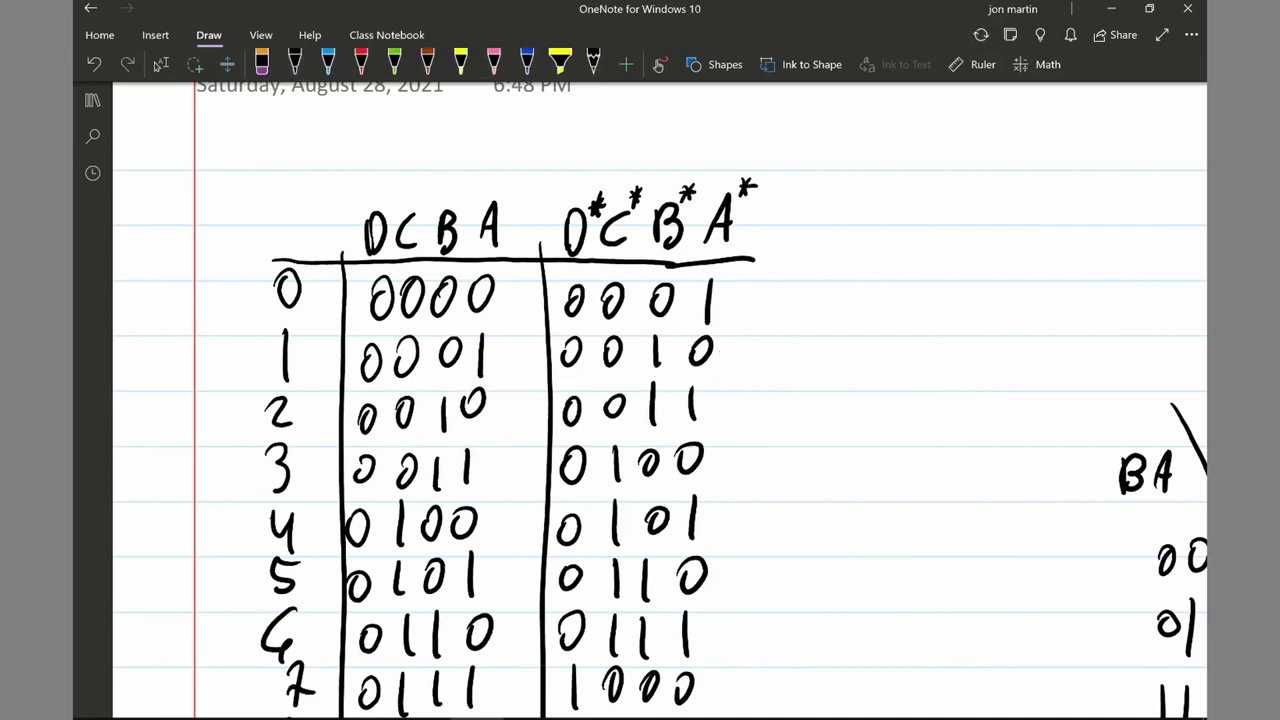
- Underline the present state 0010 and point an arrow at the next state 0011 in row 2, removing each mark
click(294, 64)
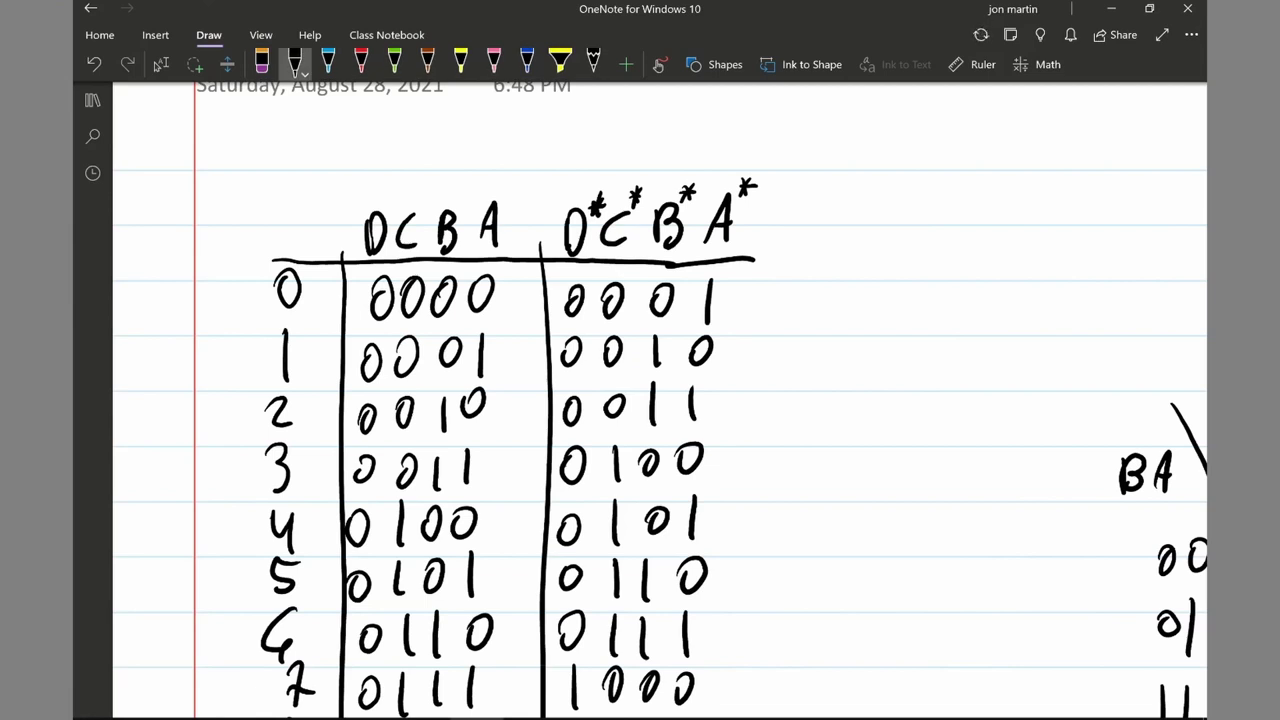
drag(345, 436, 503, 436)
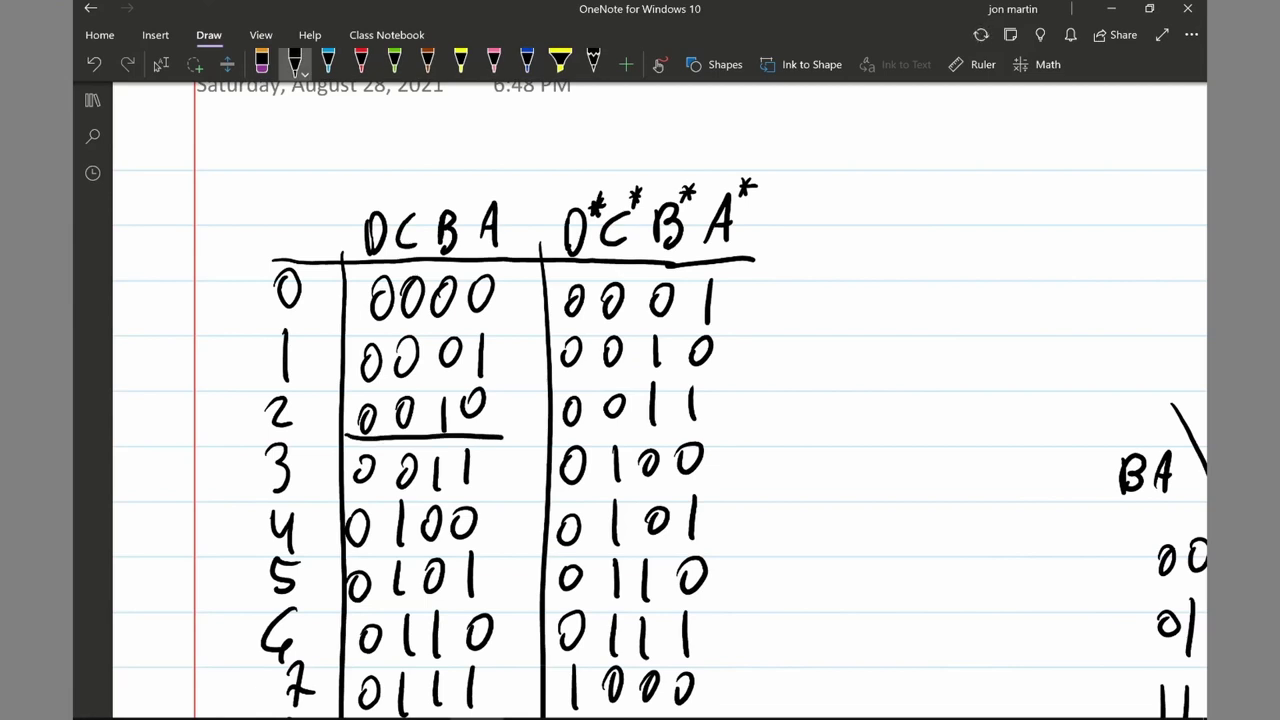
key(ctrl+z)
click(294, 64)
mouse_move(746, 404)
mouse_down()
mouse_move(710, 405)
mouse_move(722, 419)
mouse_up()
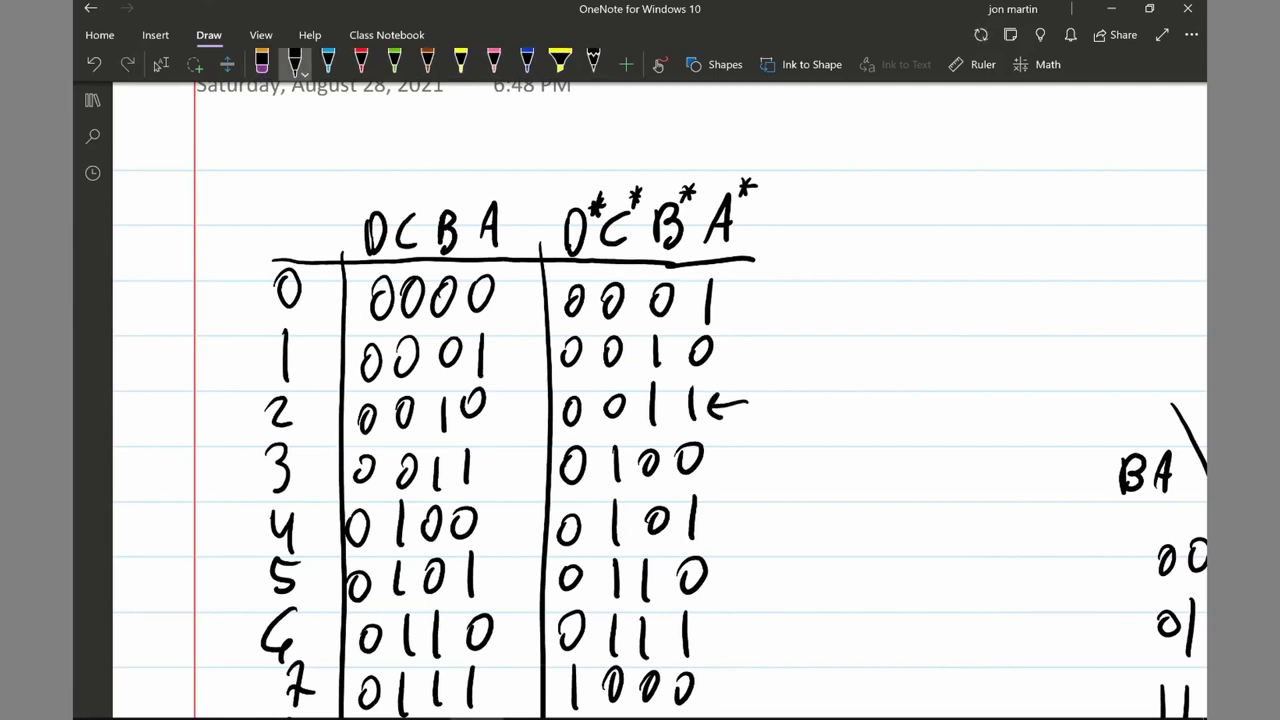
key(ctrl+z)
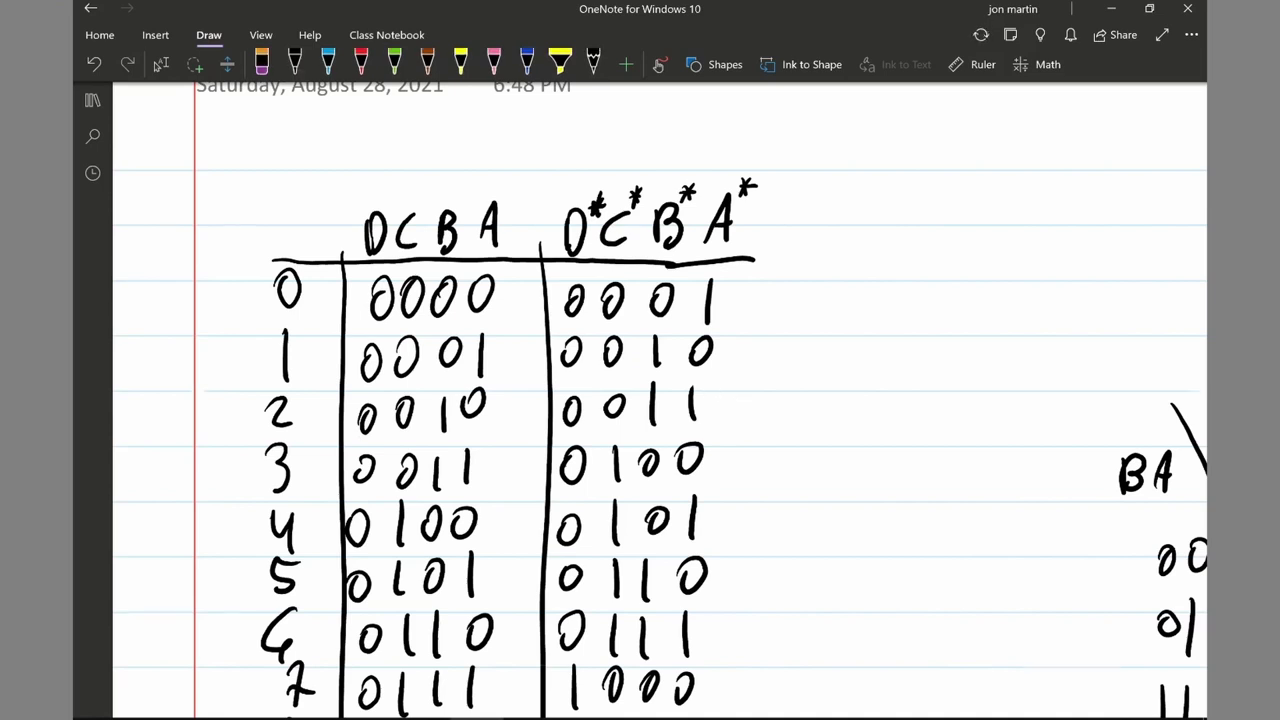
- Mark the present state 1001 and box the next state 0000 in row 9 in black, removing each mark
scroll(660, 400, down, 5)
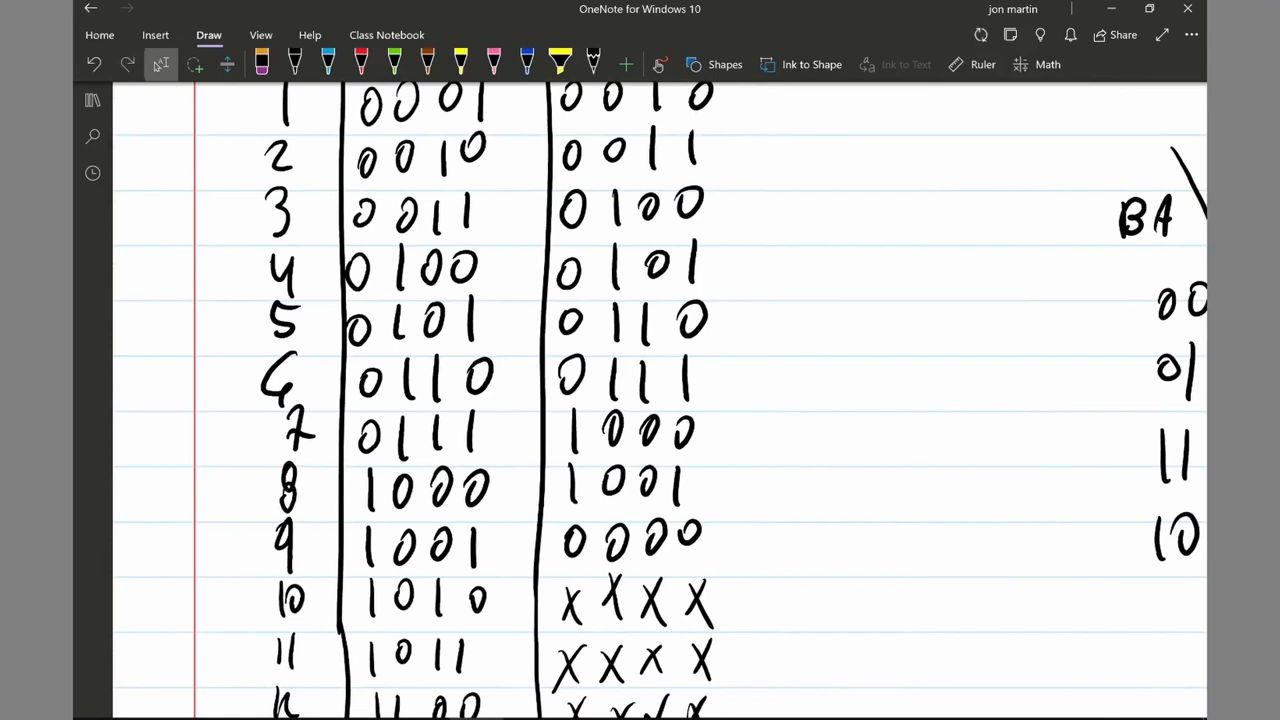
click(294, 64)
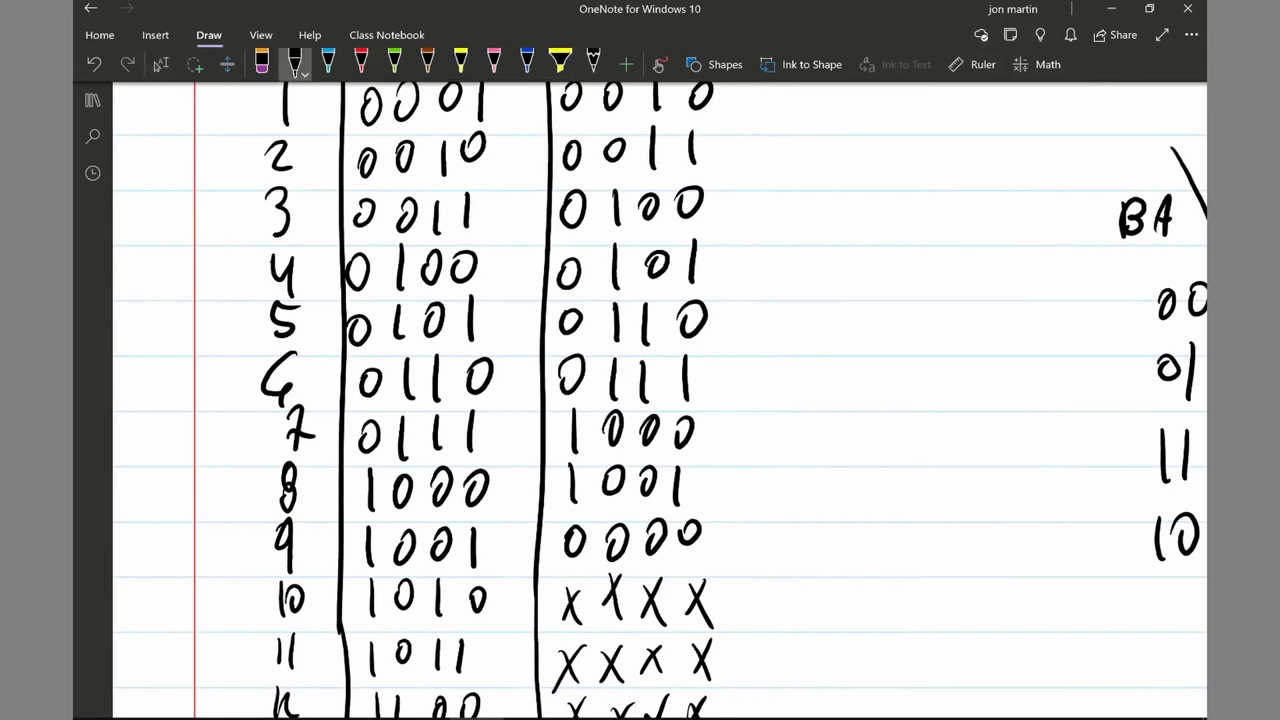
mouse_move(348, 568)
mouse_down()
mouse_move(502, 569)
mouse_move(493, 530)
mouse_move(447, 513)
mouse_move(350, 515)
mouse_move(350, 566)
mouse_up()
key(ctrl+z)
key(ctrl+z)
mouse_move(544, 576)
mouse_down()
mouse_move(698, 578)
mouse_move(680, 500)
mouse_move(556, 570)
mouse_up()
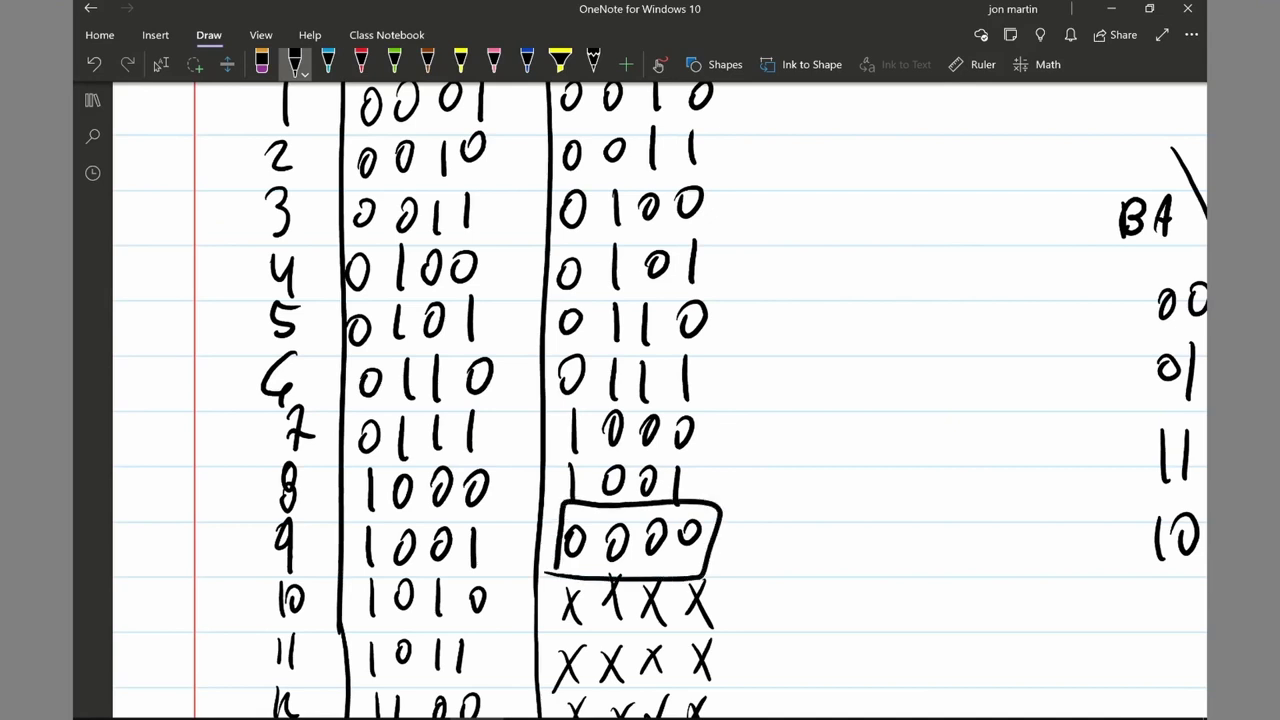
key(ctrl+z)
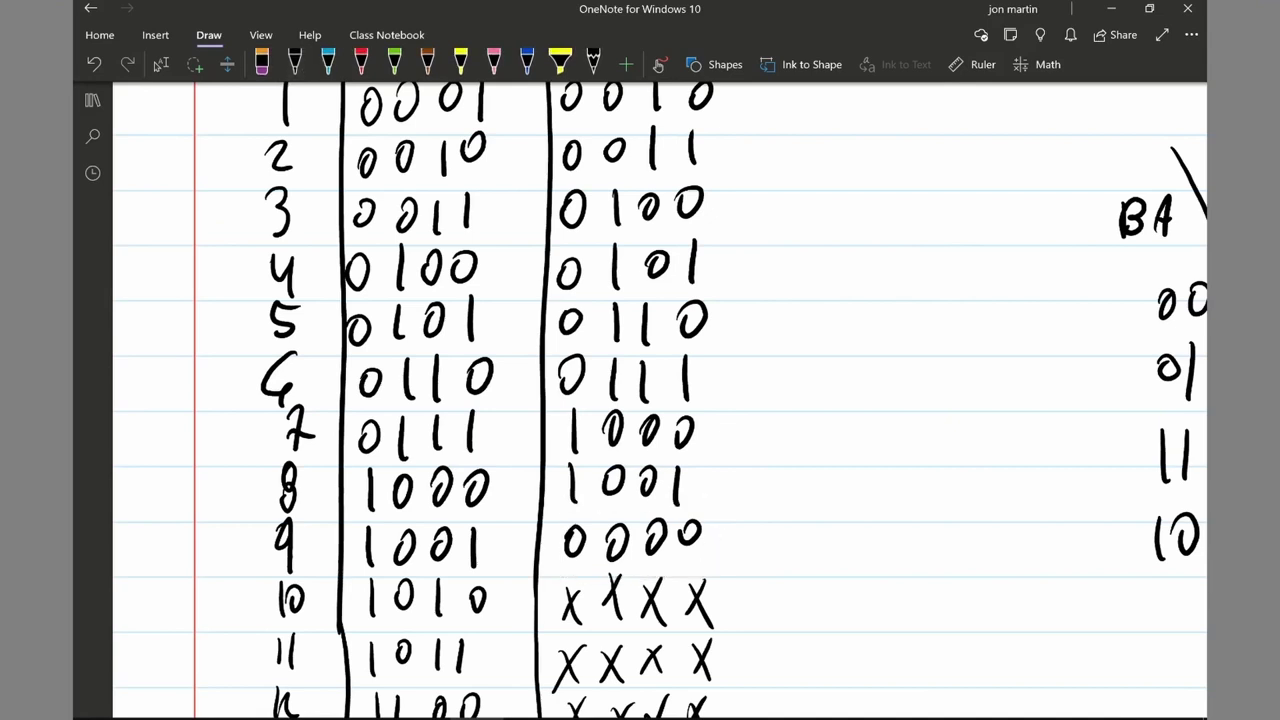
- Box the next state 0000 in row 9 again with the black pen and remove the box
scroll(823, 291, up, 1)
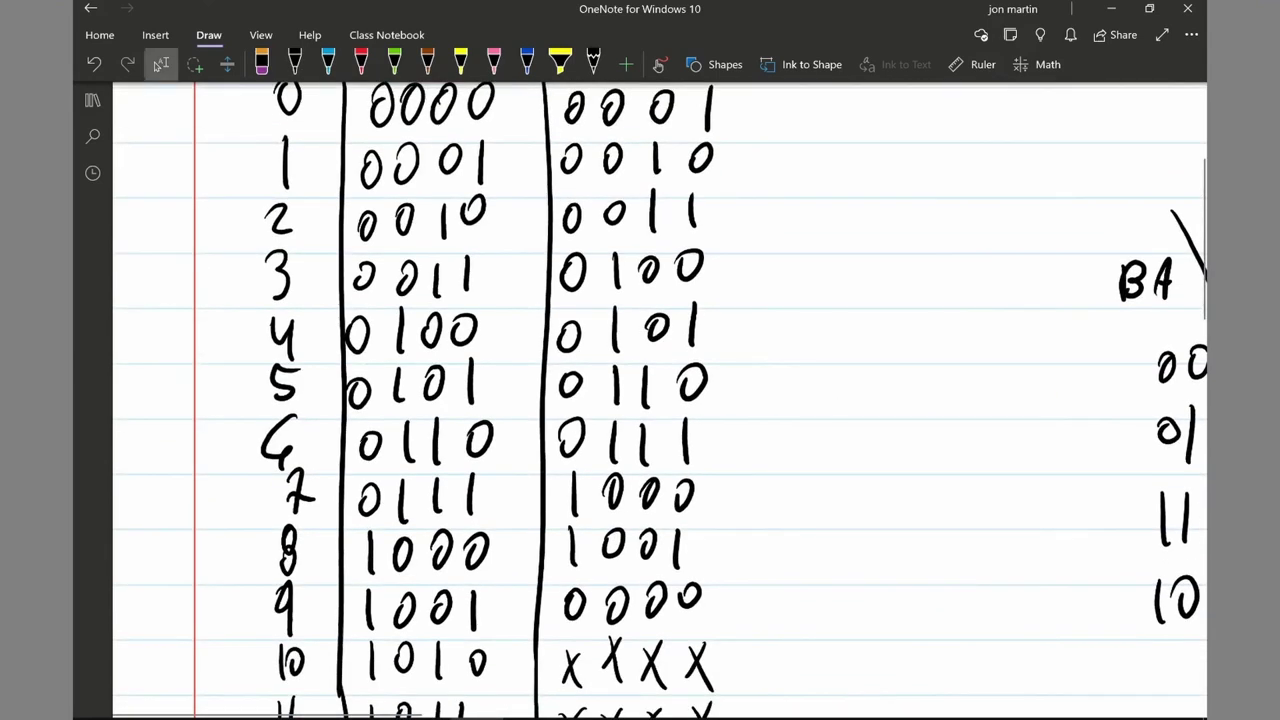
click(294, 64)
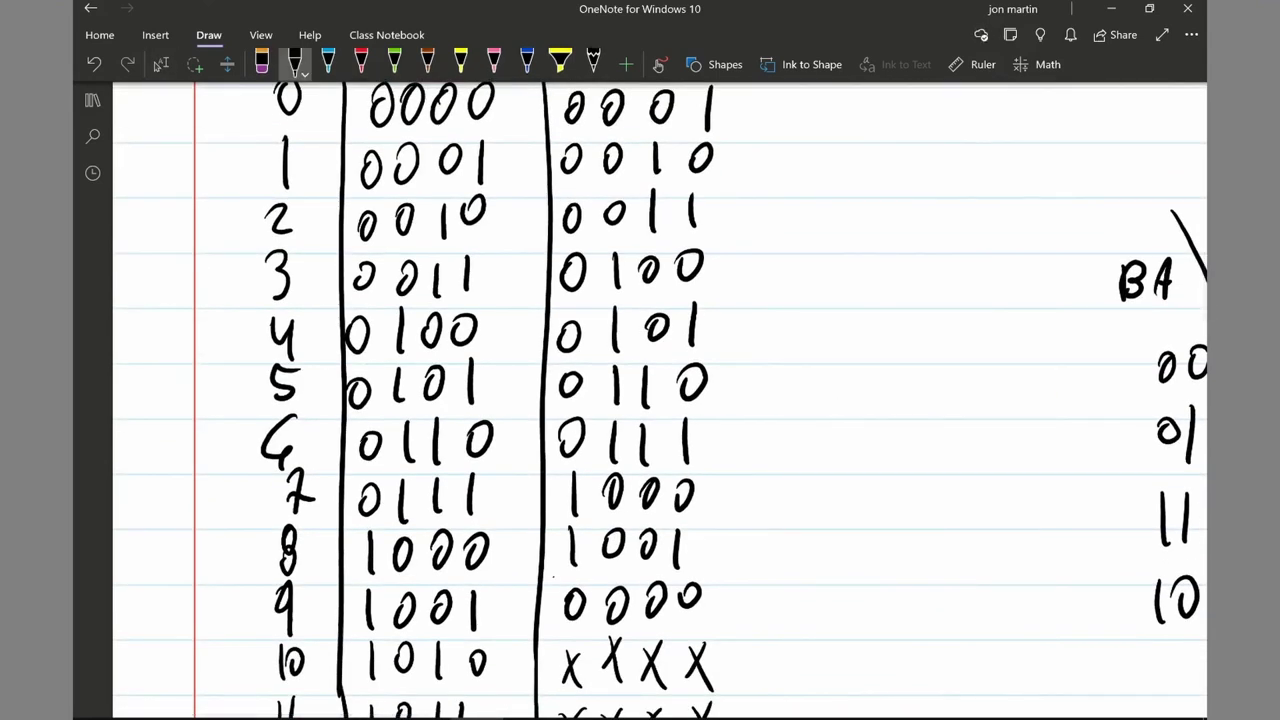
mouse_move(550, 578)
mouse_down()
mouse_move(615, 630)
mouse_move(705, 625)
mouse_move(712, 568)
mouse_move(610, 565)
mouse_move(550, 580)
mouse_move(528, 606)
mouse_move(498, 482)
mouse_move(504, 320)
mouse_move(488, 146)
mouse_move(520, 168)
mouse_up()
scroll(660, 400, up, 1)
click(161, 64)
scroll(660, 400, down, 1)
click(294, 64)
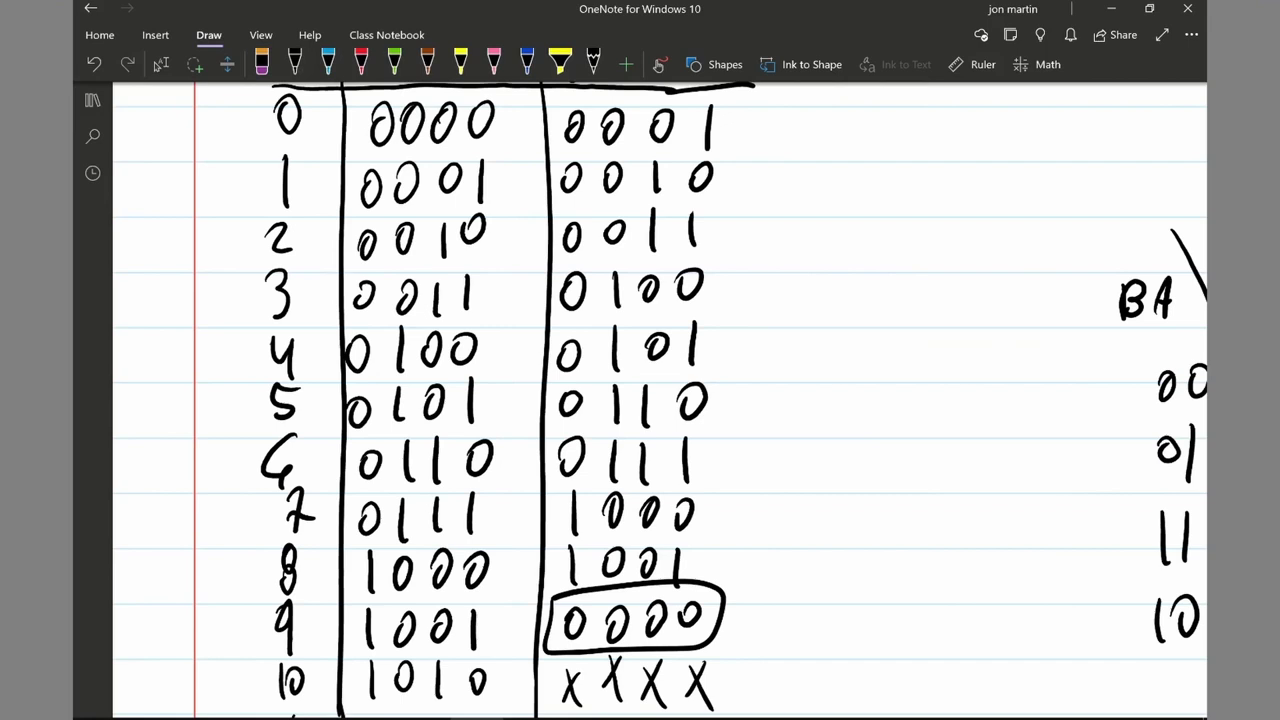
key(ctrl+z)
- In blue, underline row 9's next state 0000, draw an arrow up to row 0's present state, and add an arrow to its next state
click(328, 62)
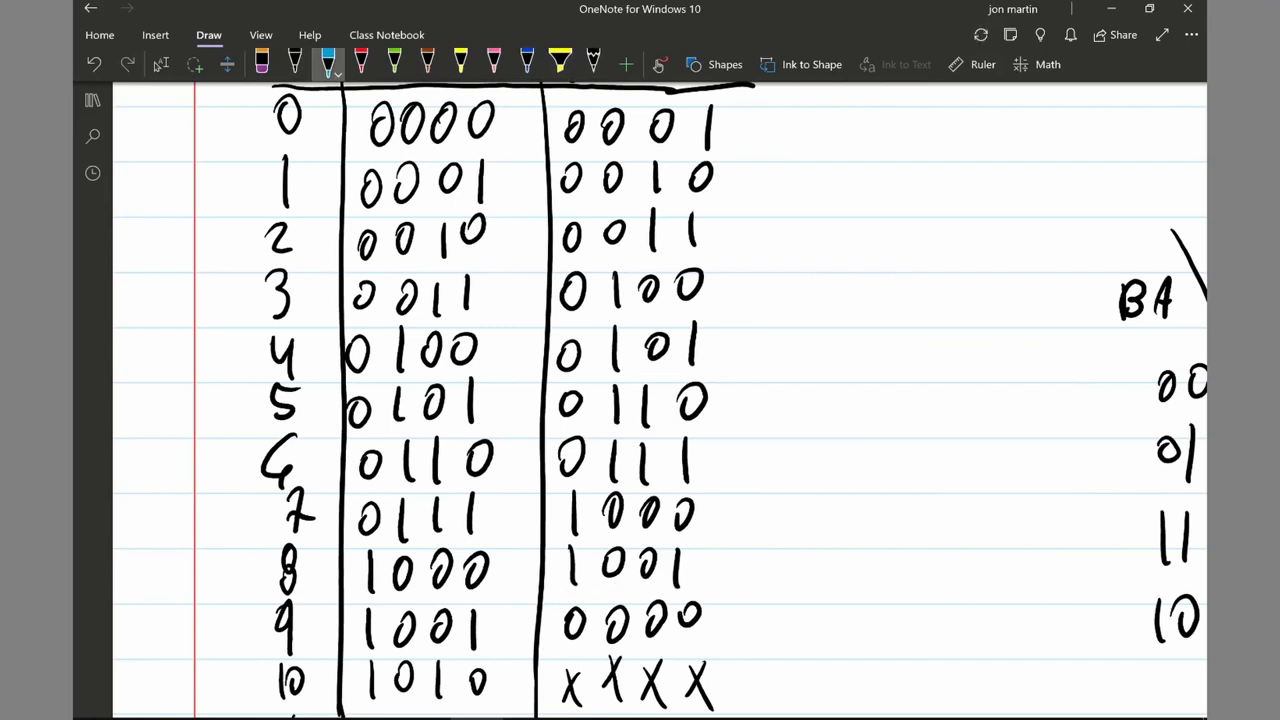
drag(545, 647, 730, 639)
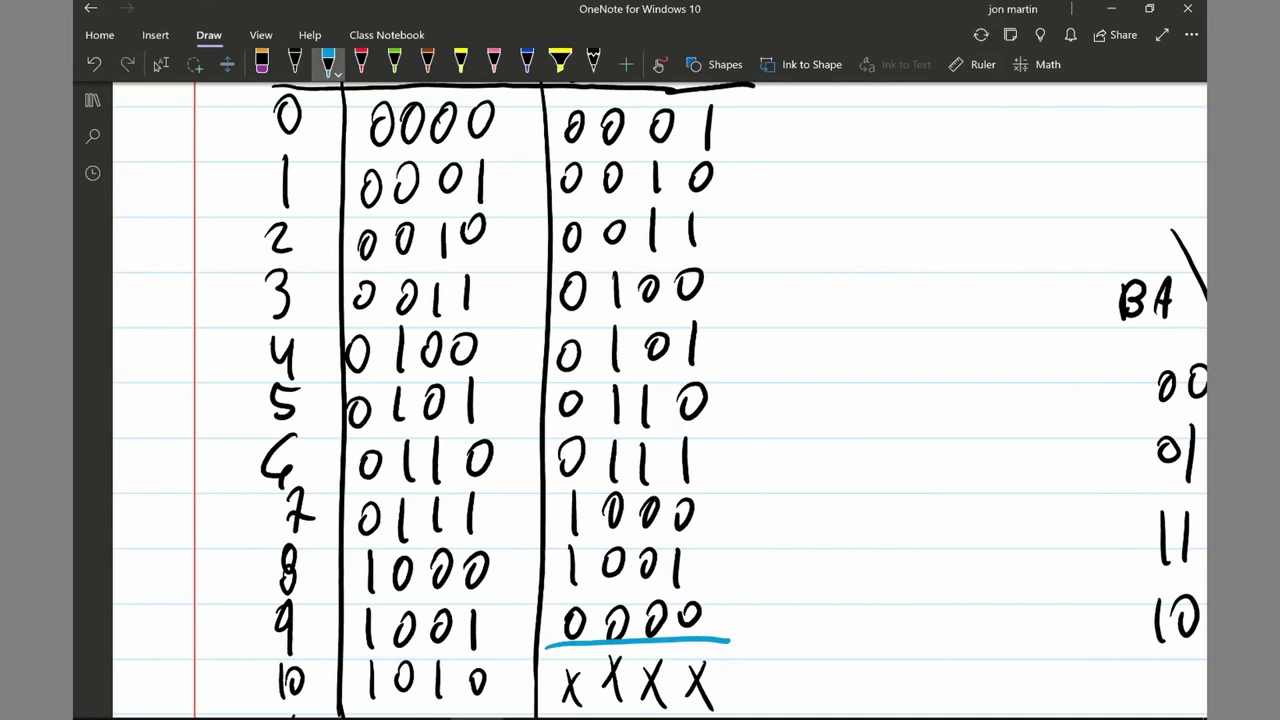
mouse_move(562, 604)
mouse_down()
mouse_move(483, 148)
mouse_move(470, 182)
mouse_move(494, 158)
mouse_up()
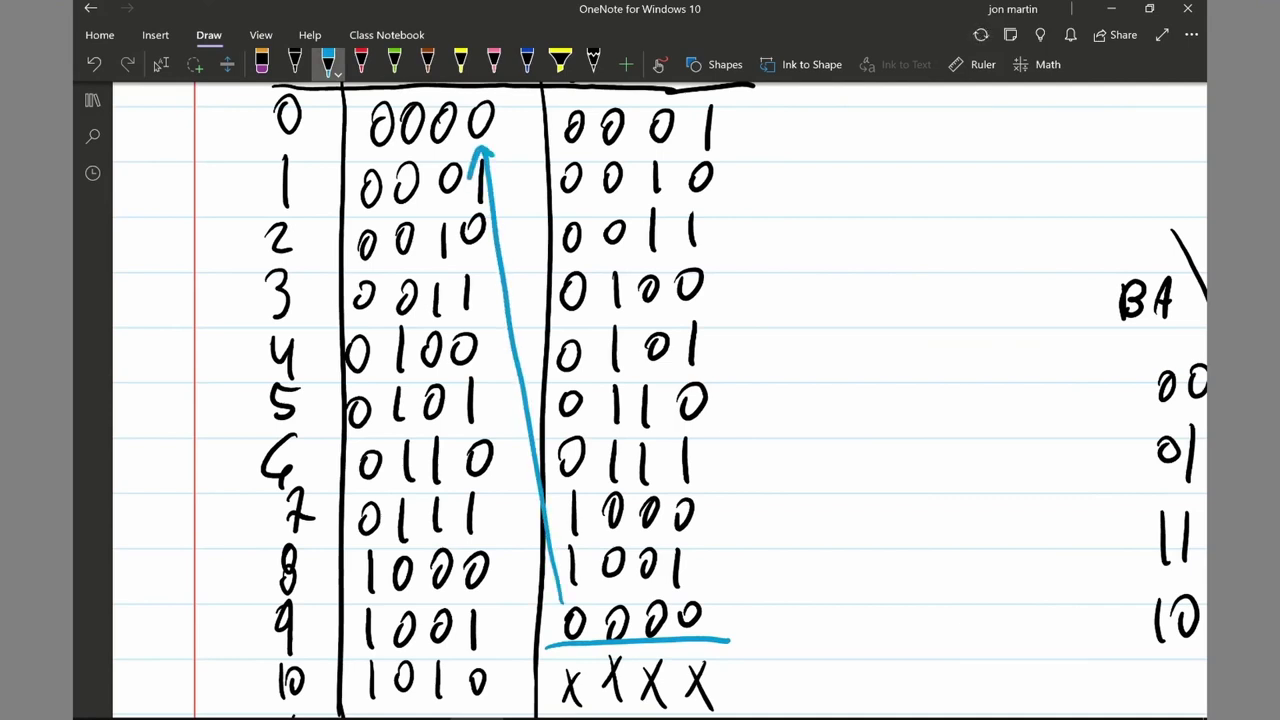
scroll(660, 400, up, 3)
click(160, 64)
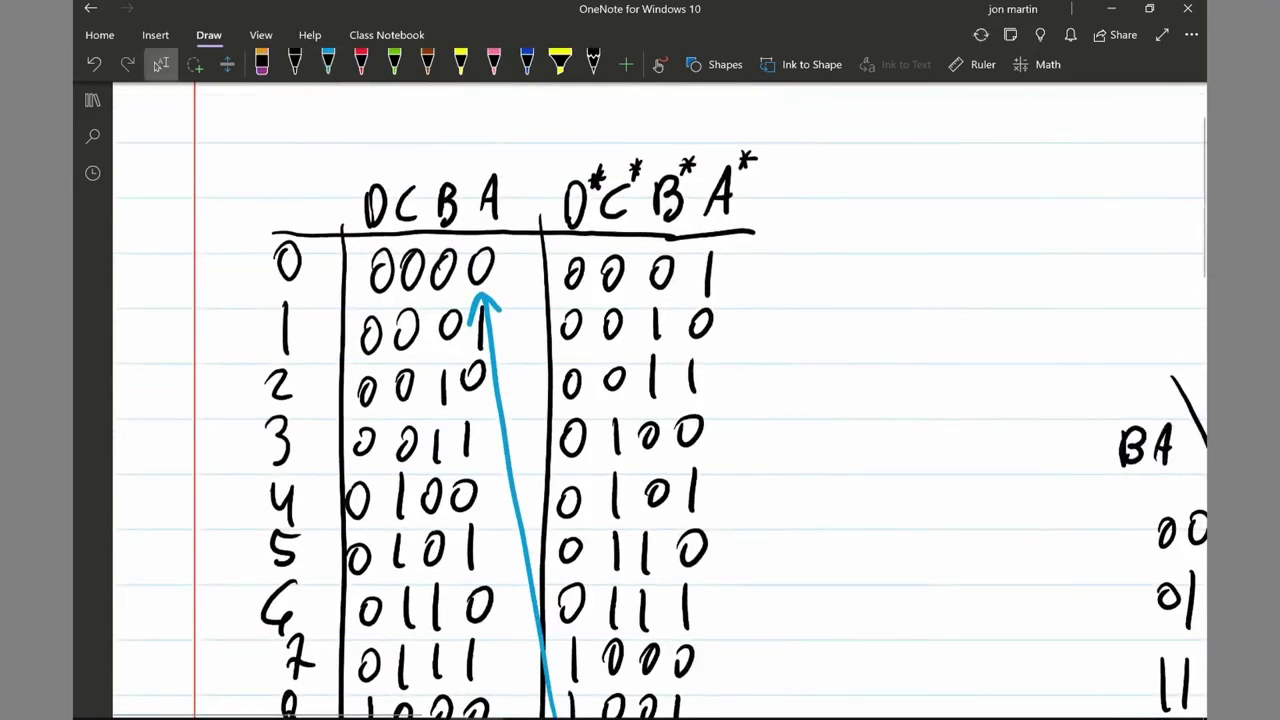
click(328, 64)
drag(508, 276, 570, 270)
drag(556, 260, 554, 284)
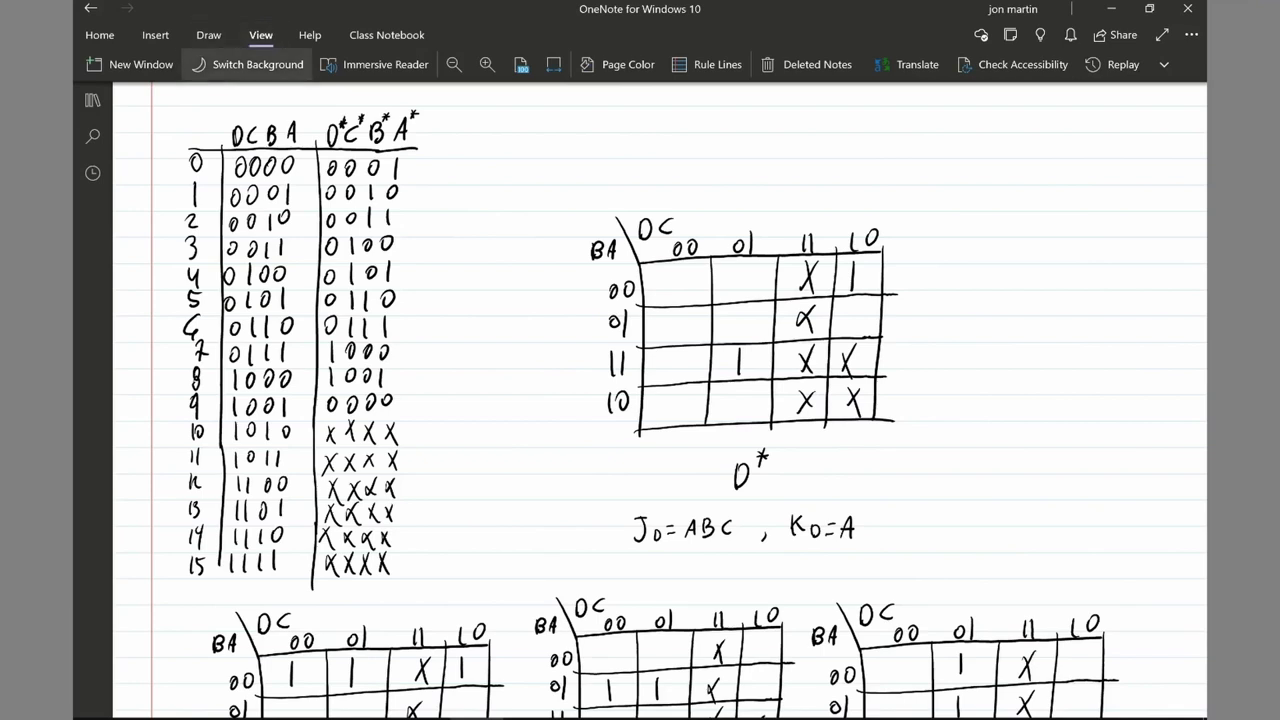
- Mark rows 10 to 15 of the state table and box their don't-care next states in blue, removing each mark
mouse_move(326, 411)
mouse_down()
mouse_move(408, 407)
mouse_move(392, 578)
mouse_move(328, 587)
mouse_move(317, 560)
mouse_move(324, 411)
mouse_up()
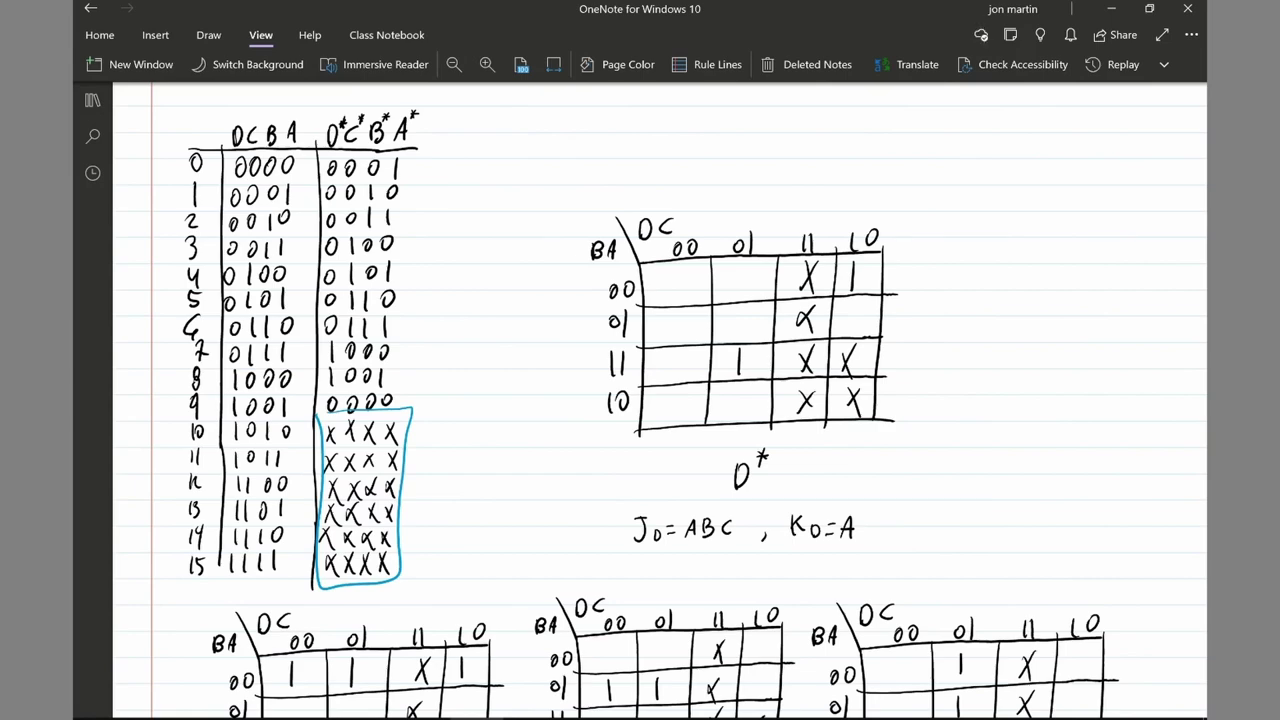
key(ctrl+z)
click(432, 398)
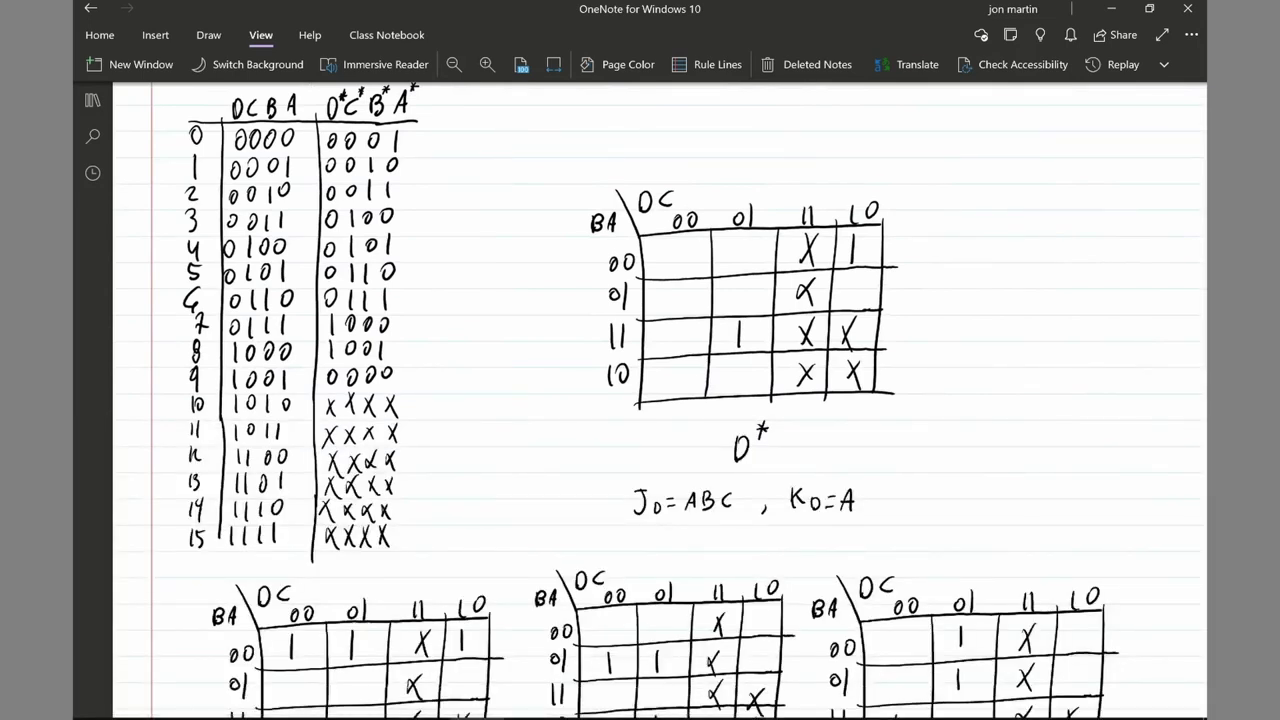
mouse_move(176, 395)
mouse_down()
mouse_move(208, 372)
mouse_move(178, 398)
mouse_up()
key(ctrl+z)
drag(184, 388, 186, 424)
key(ctrl+z)
mouse_move(318, 392)
mouse_down()
mouse_move(402, 381)
mouse_move(403, 532)
mouse_move(365, 556)
mouse_move(314, 542)
mouse_move(316, 398)
mouse_up()
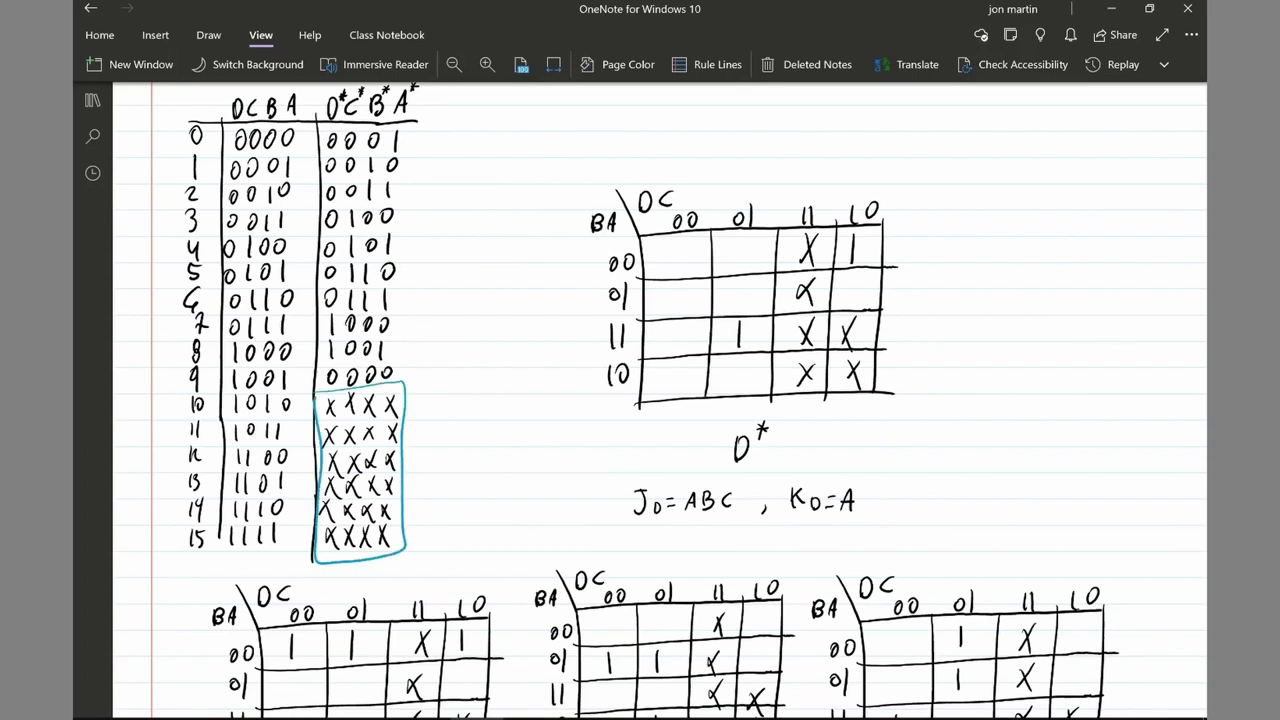
key(ctrl+z)
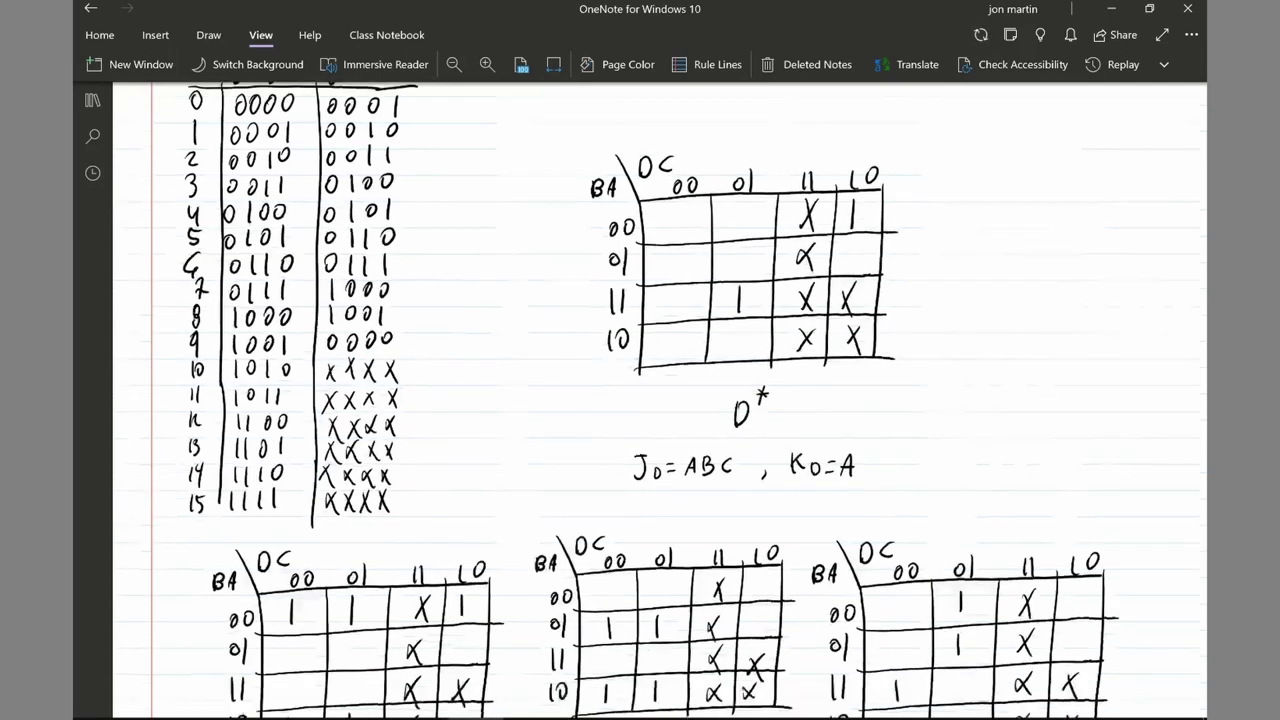
- Move the D* Karnaugh map away from the state table and place the A* map with its J and K equations beside the table
scroll(660, 400, down, 5)
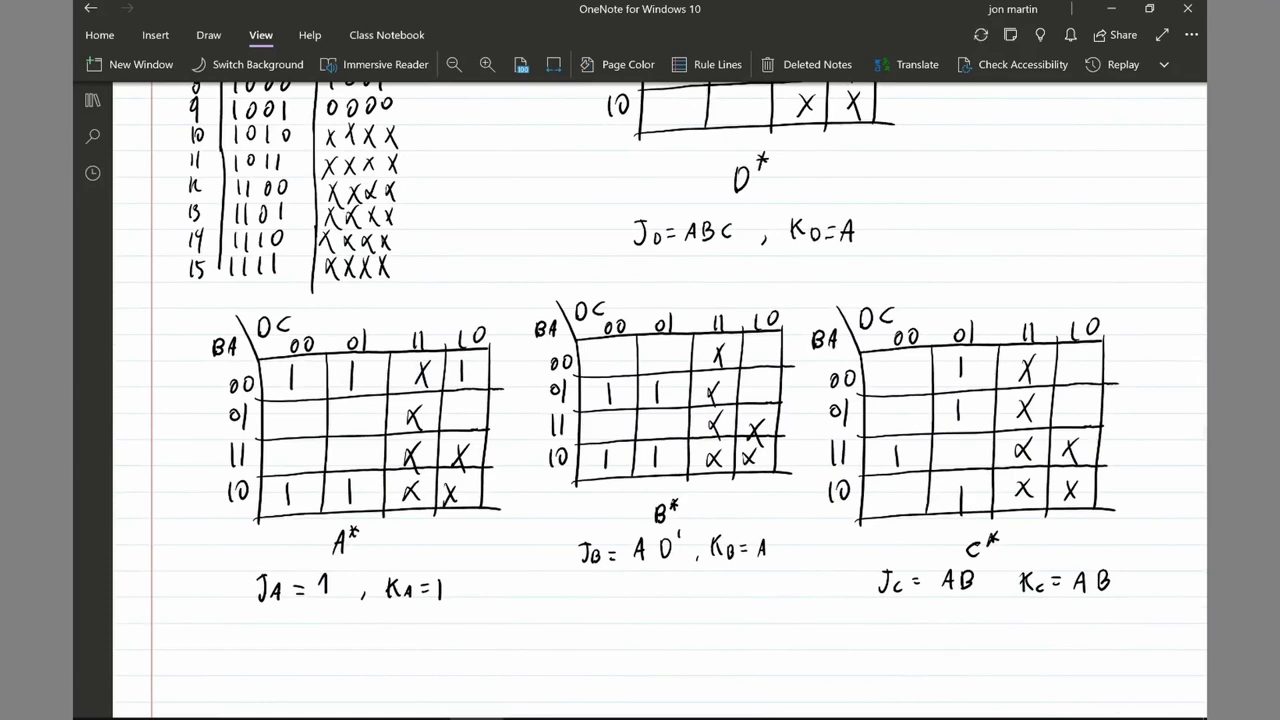
scroll(750, 560, up, 3)
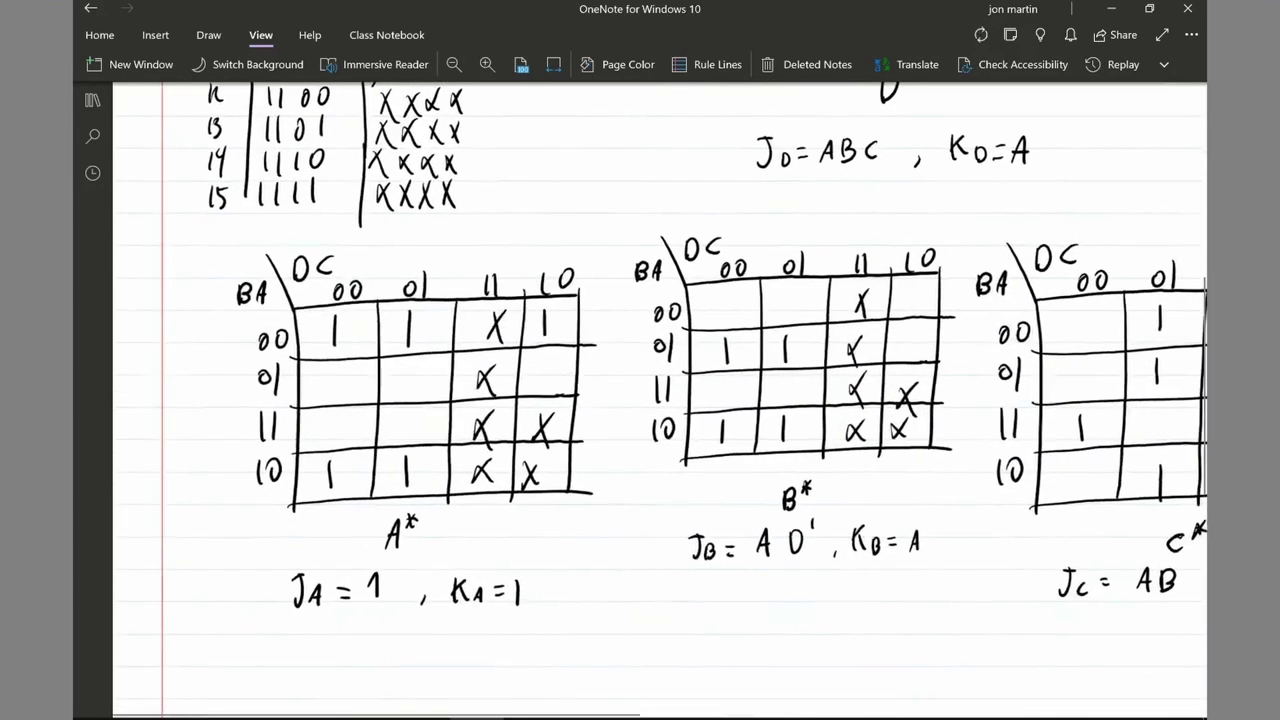
scroll(660, 400, left, 3)
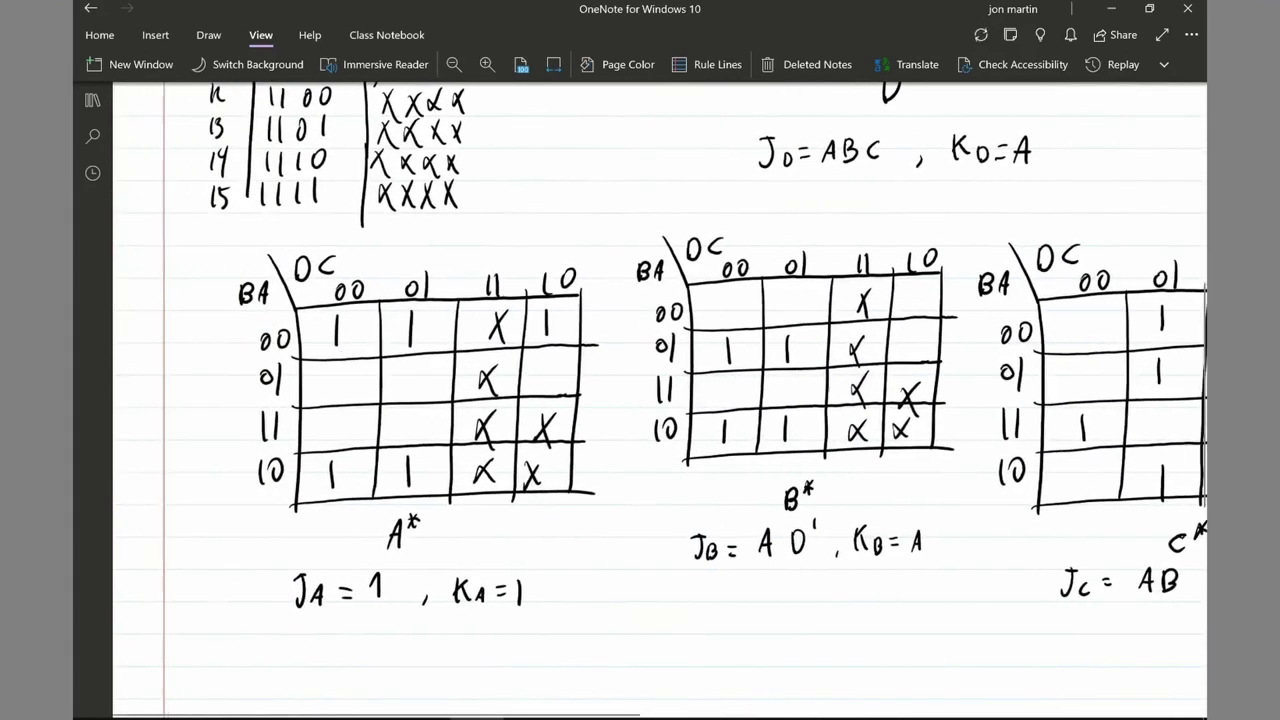
scroll(660, 400, down, 5)
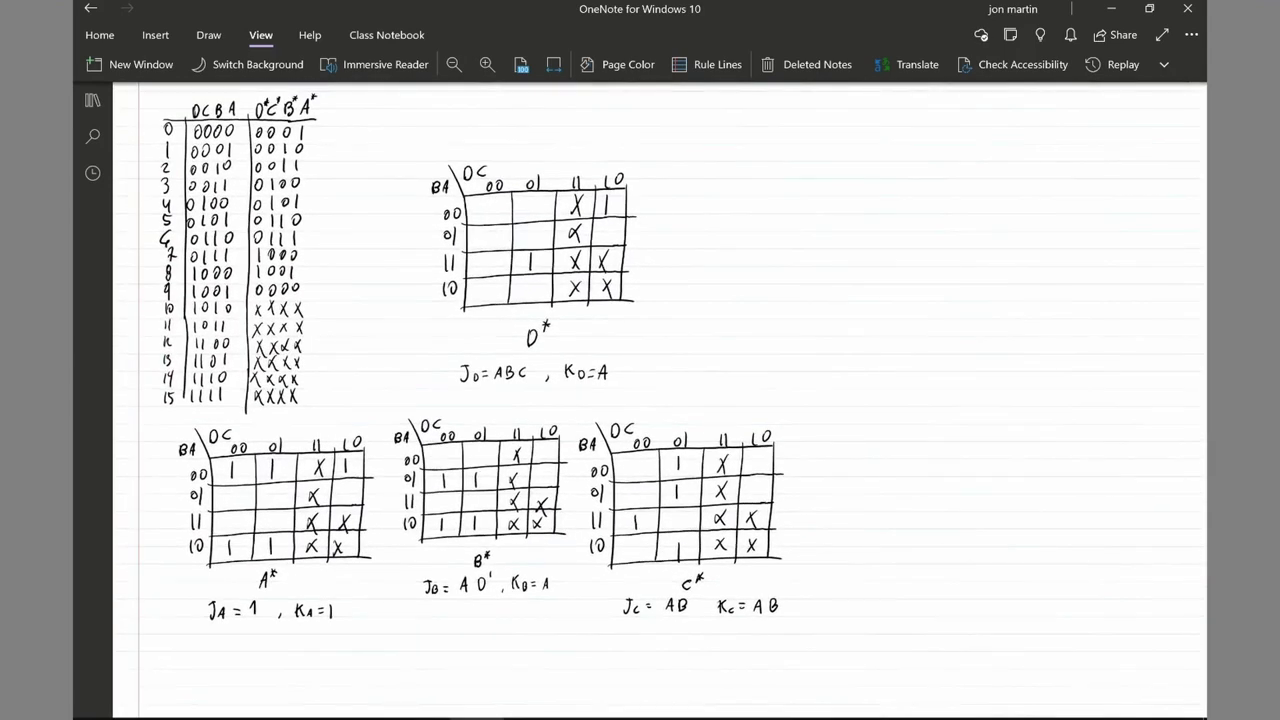
mouse_move(490, 400)
mouse_down()
mouse_move(641, 378)
mouse_move(677, 205)
mouse_move(508, 125)
mouse_move(409, 160)
mouse_move(415, 372)
mouse_move(470, 404)
mouse_up()
drag(534, 272, 853, 274)
mouse_move(387, 496)
mouse_down()
mouse_move(169, 637)
mouse_move(157, 507)
mouse_move(323, 395)
mouse_move(386, 392)
mouse_up()
mouse_move(276, 522)
mouse_down()
mouse_move(386, 388)
mouse_move(448, 218)
mouse_up()
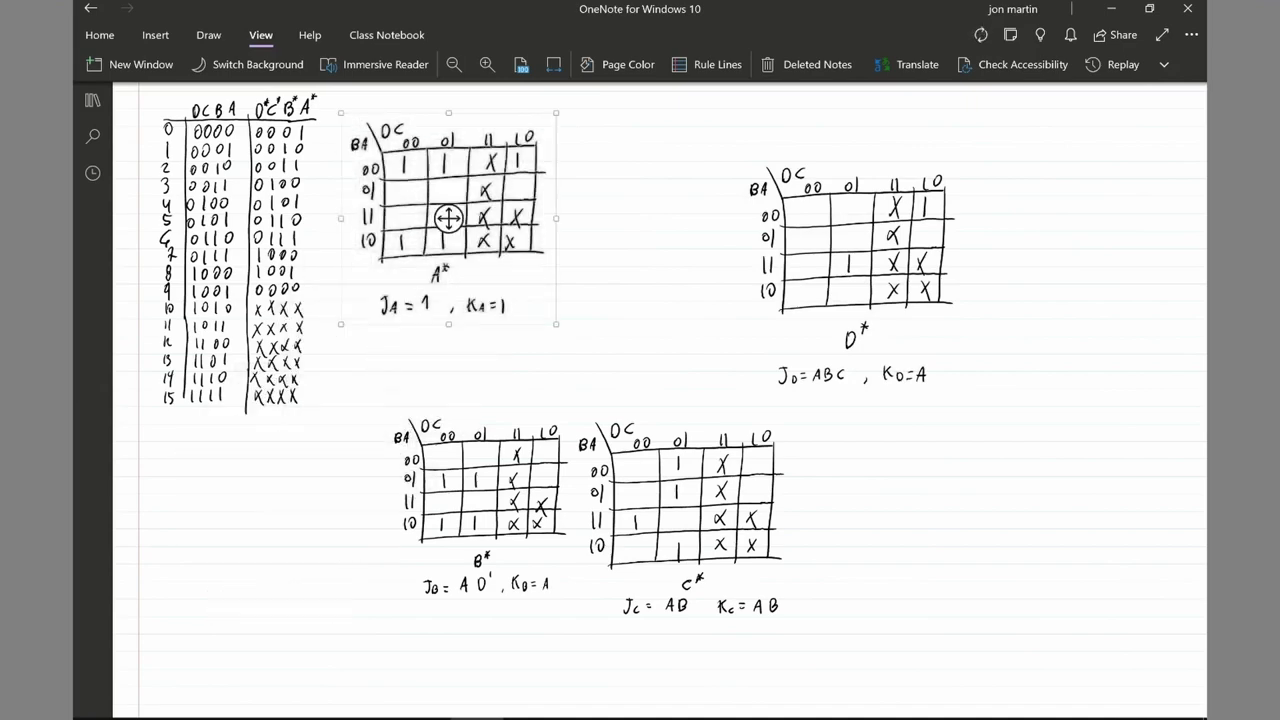
- Circle the A* column heading of the state table in blue
scroll(448, 218, up, 3)
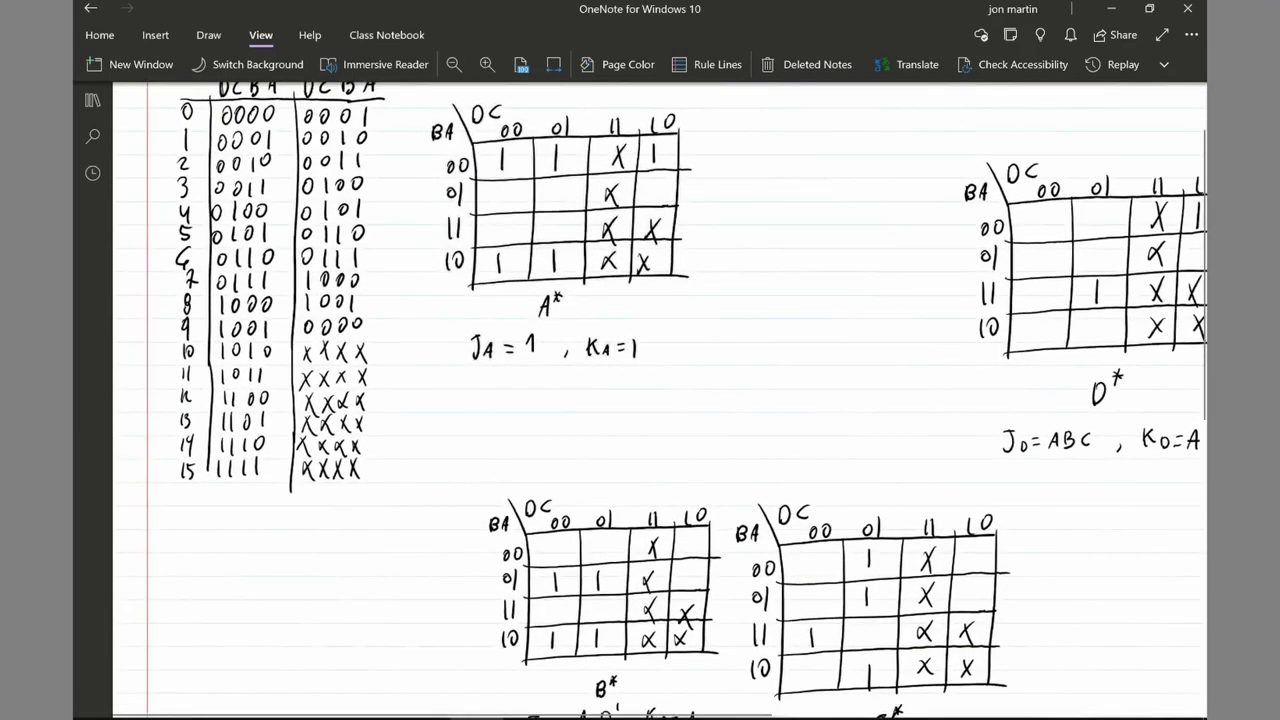
scroll(660, 400, up, 3)
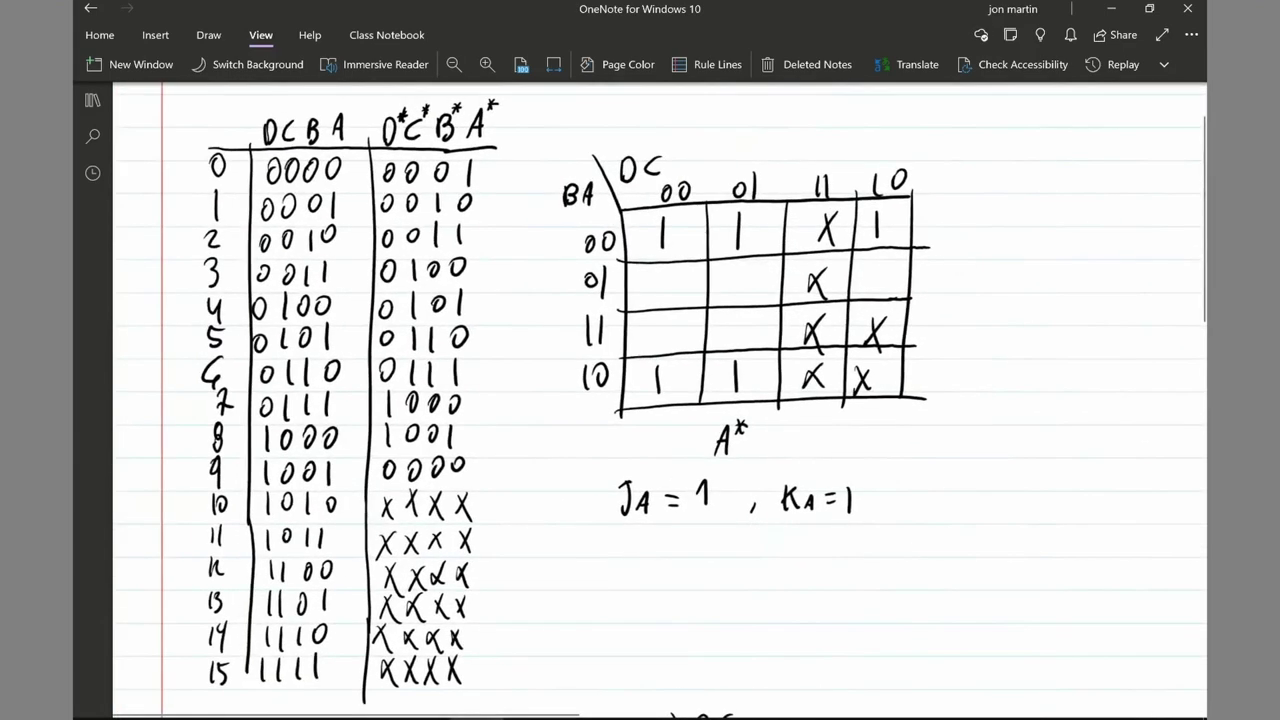
mouse_move(703, 416)
mouse_down()
mouse_move(717, 460)
mouse_move(772, 436)
mouse_move(704, 412)
mouse_up()
key(ctrl+z)
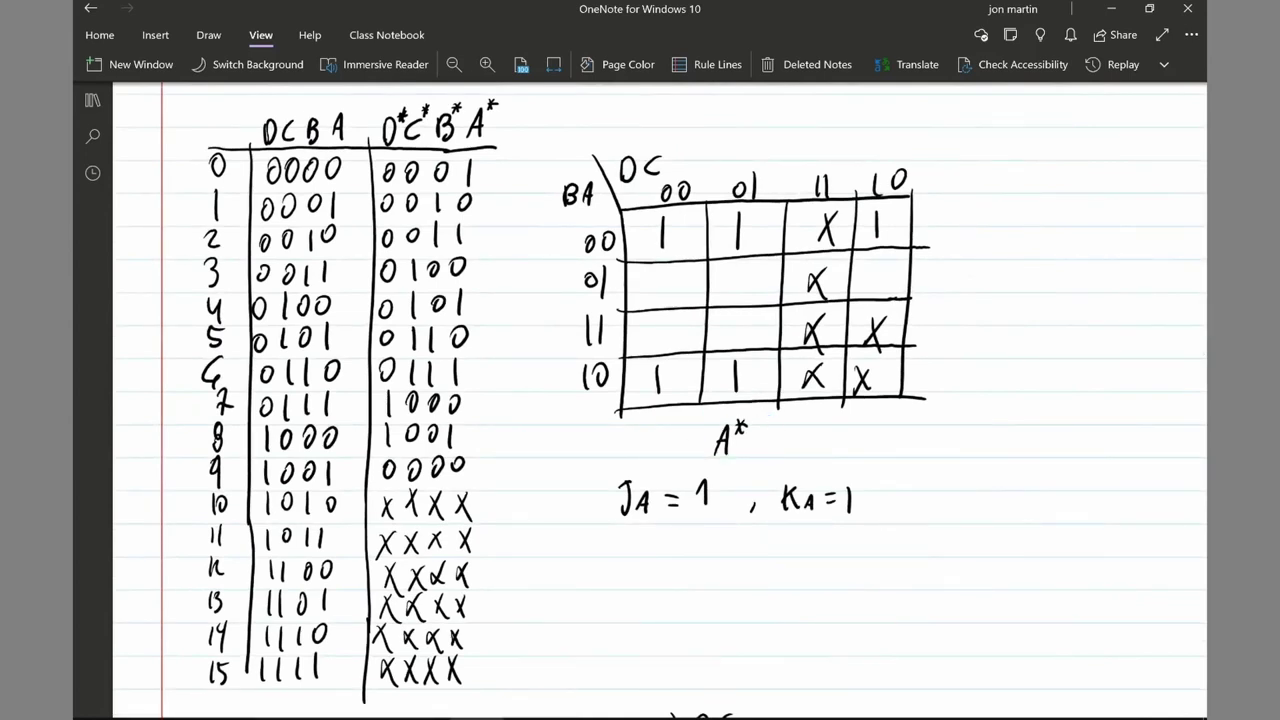
mouse_move(470, 96)
mouse_down()
mouse_move(465, 125)
mouse_move(490, 148)
mouse_up()
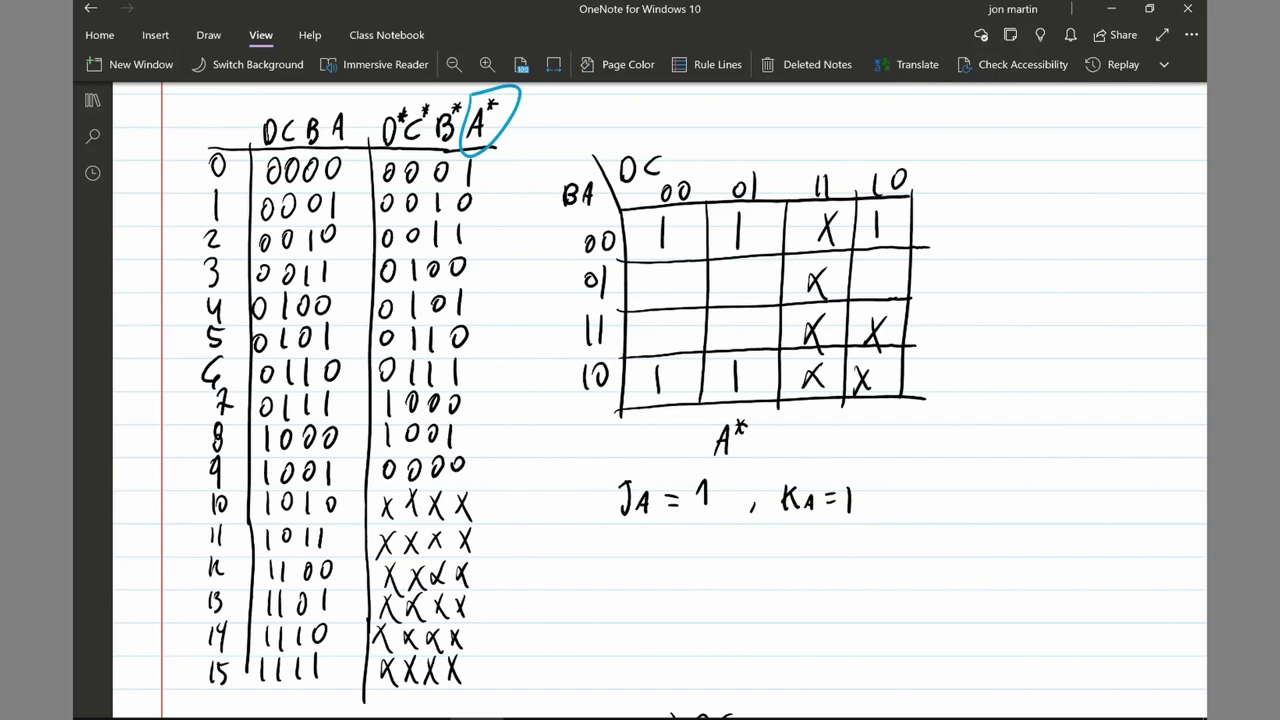
- Trace the 1s in blue at DC 00 for BA 00 and BA 10 on the A* map, with arrows marking row 2's location
drag(660, 224, 661, 247)
mouse_move(497, 230)
mouse_down()
mouse_move(470, 230)
mouse_move(480, 238)
mouse_up()
drag(675, 104, 676, 152)
drag(670, 141, 686, 142)
mouse_move(537, 378)
mouse_down()
mouse_move(565, 379)
mouse_move(552, 391)
mouse_up()
drag(656, 363, 655, 393)
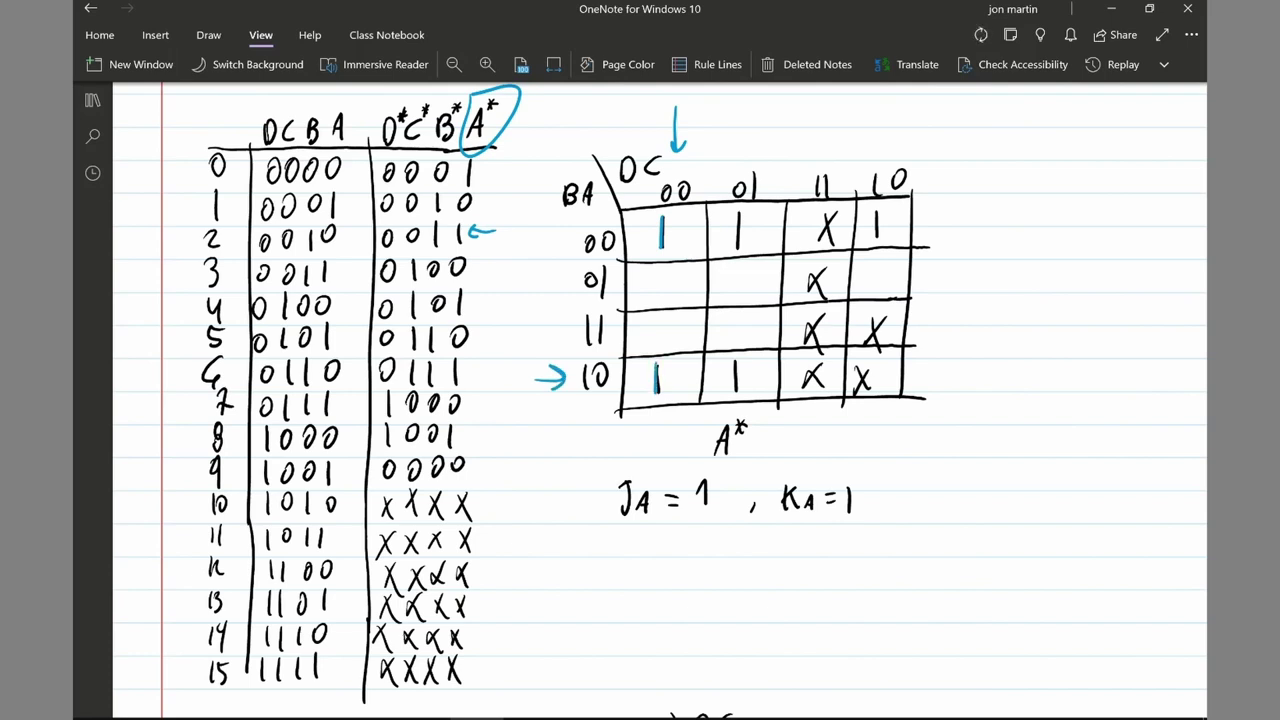
- Erase the arrows for row 2 from the table and the A* map, and point a blue arrow at row 4's A* value
drag(540, 378, 560, 380)
drag(676, 110, 678, 146)
mouse_move(497, 299)
mouse_down()
mouse_move(467, 300)
mouse_move(477, 310)
mouse_up()
drag(495, 231, 468, 232)
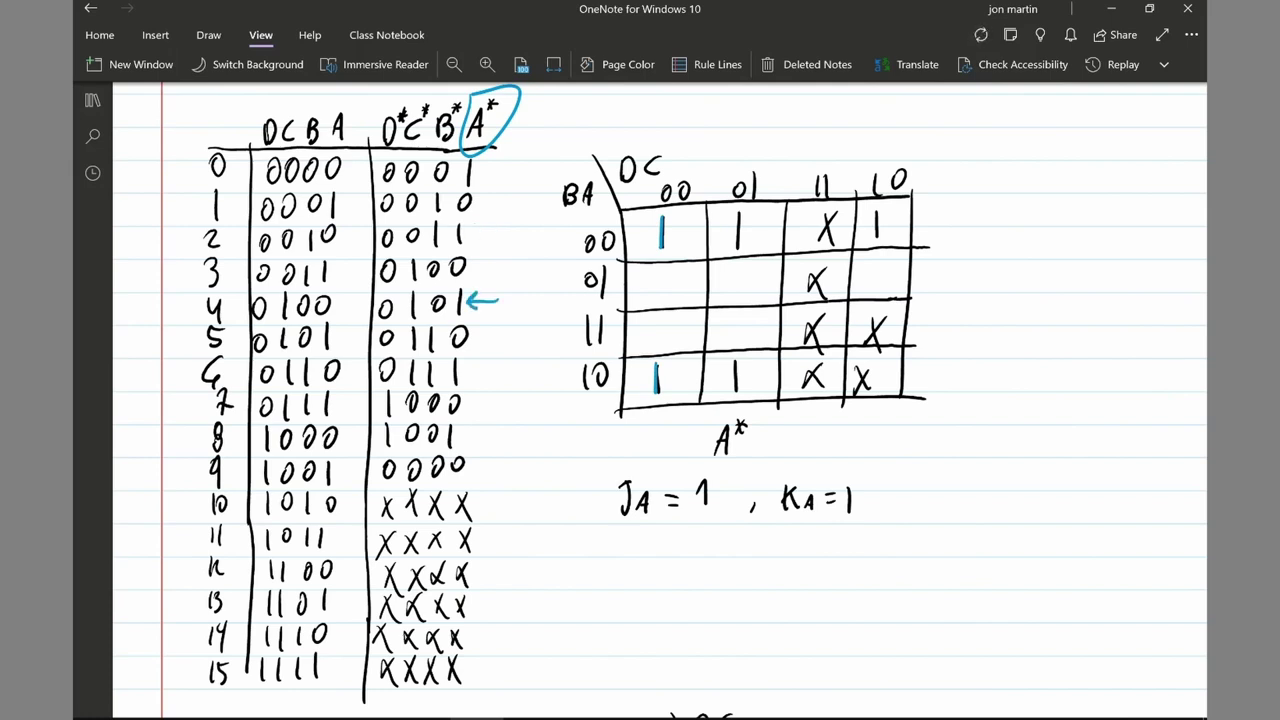
- Underline present state 0100, point arrows at DC 01 and BA 00 on the A* map, and trace the 1 in that cell
drag(248, 320, 326, 318)
drag(747, 102, 748, 156)
mouse_move(739, 140)
mouse_down()
mouse_move(749, 155)
mouse_move(763, 139)
mouse_up()
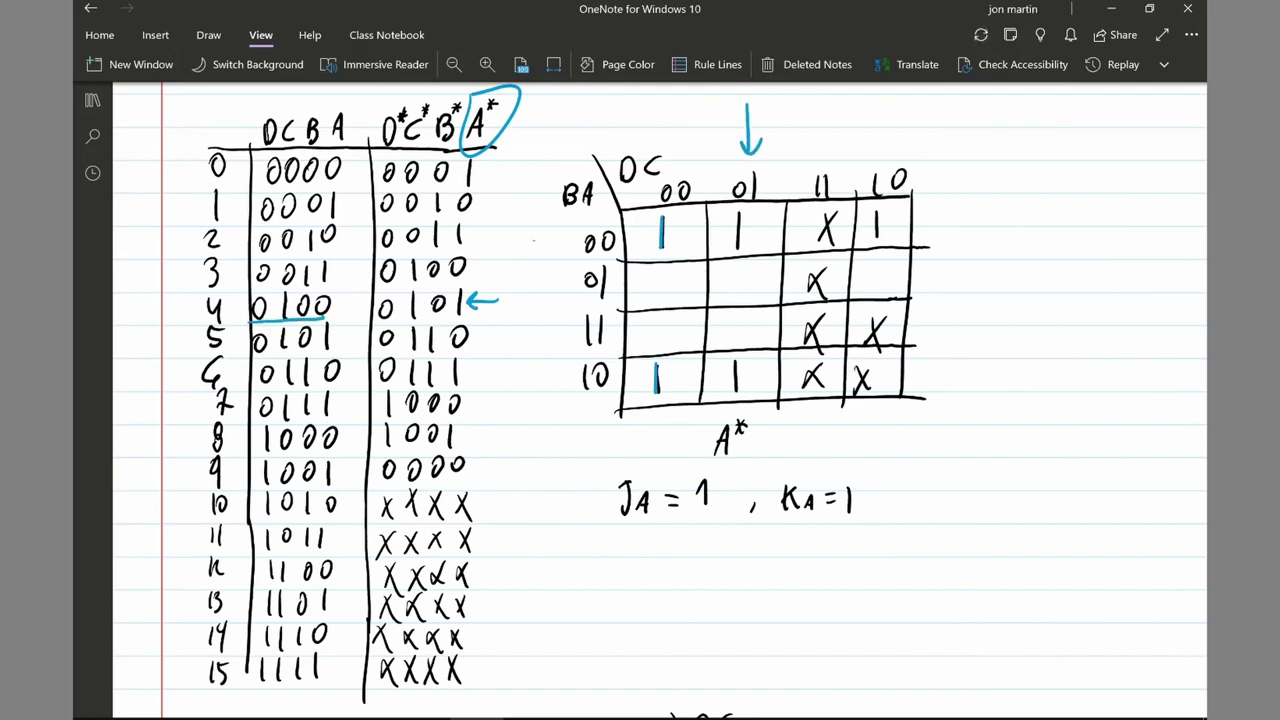
drag(533, 239, 572, 239)
mouse_move(560, 228)
mouse_down()
mouse_move(574, 239)
mouse_move(560, 252)
mouse_up()
drag(737, 212, 736, 246)
- Point a blue arrow at row 6's A* value and underline its present state 0110
drag(494, 371, 470, 371)
mouse_move(484, 362)
mouse_down()
mouse_move(471, 371)
mouse_move(484, 380)
mouse_up()
drag(256, 386, 354, 380)
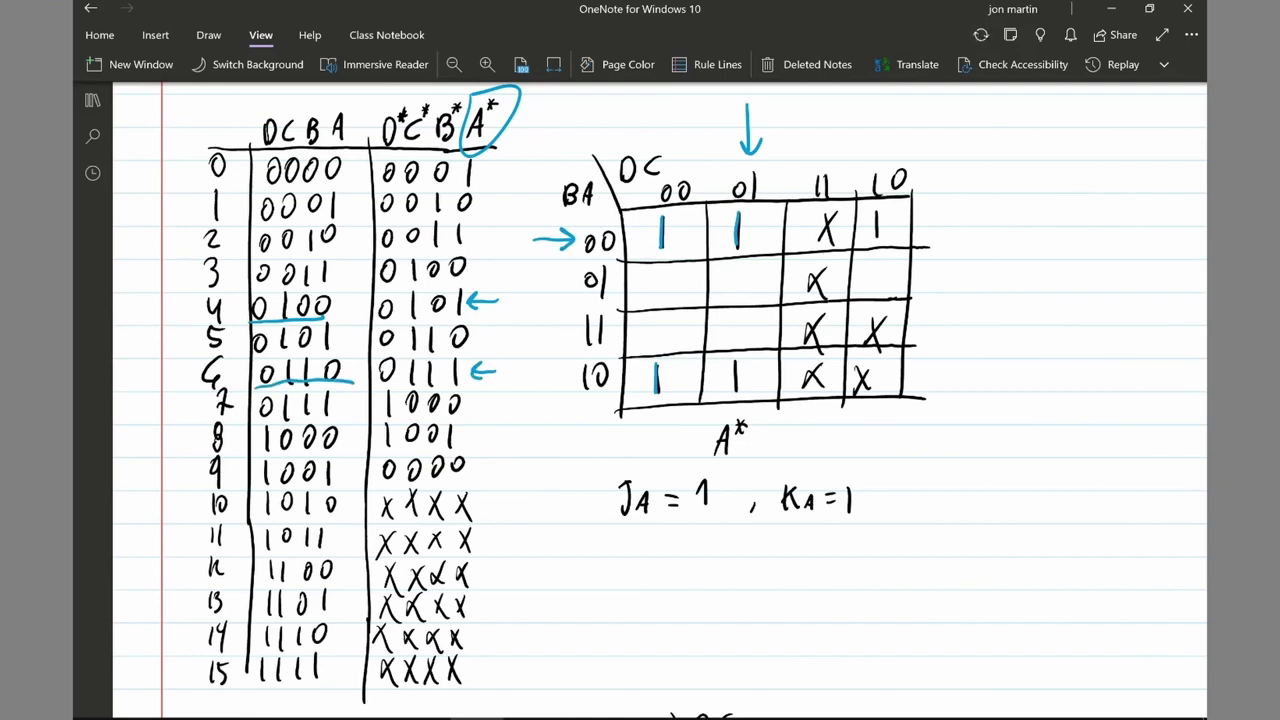
- Replace the A* map's arrows with ones pointing at DC 01 and BA 10, and trace the 1 in that cell in blue
click(750, 128)
click(555, 239)
drag(748, 112, 750, 164)
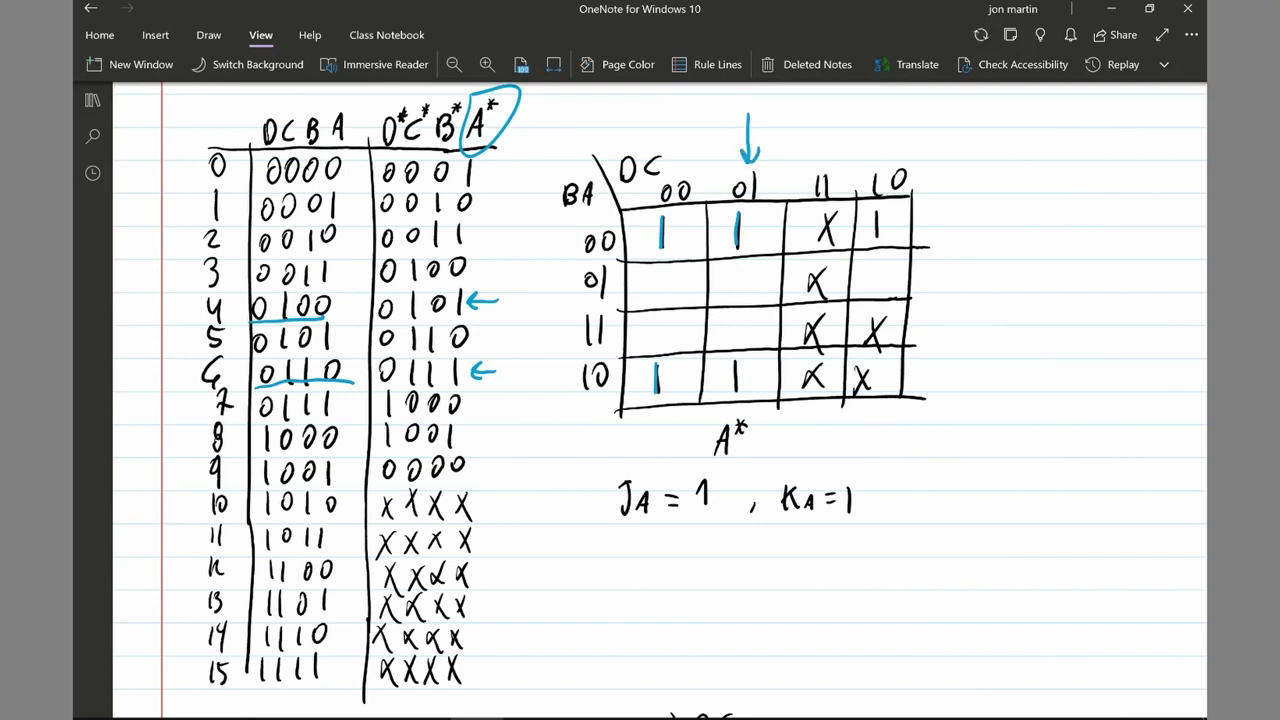
drag(541, 381, 576, 380)
drag(576, 380, 562, 392)
drag(735, 358, 735, 387)
- Point a blue arrow at row 8's A* value and underline its present state 1000
mouse_move(496, 436)
mouse_down()
mouse_move(468, 435)
mouse_move(483, 441)
mouse_up()
drag(250, 452, 341, 450)
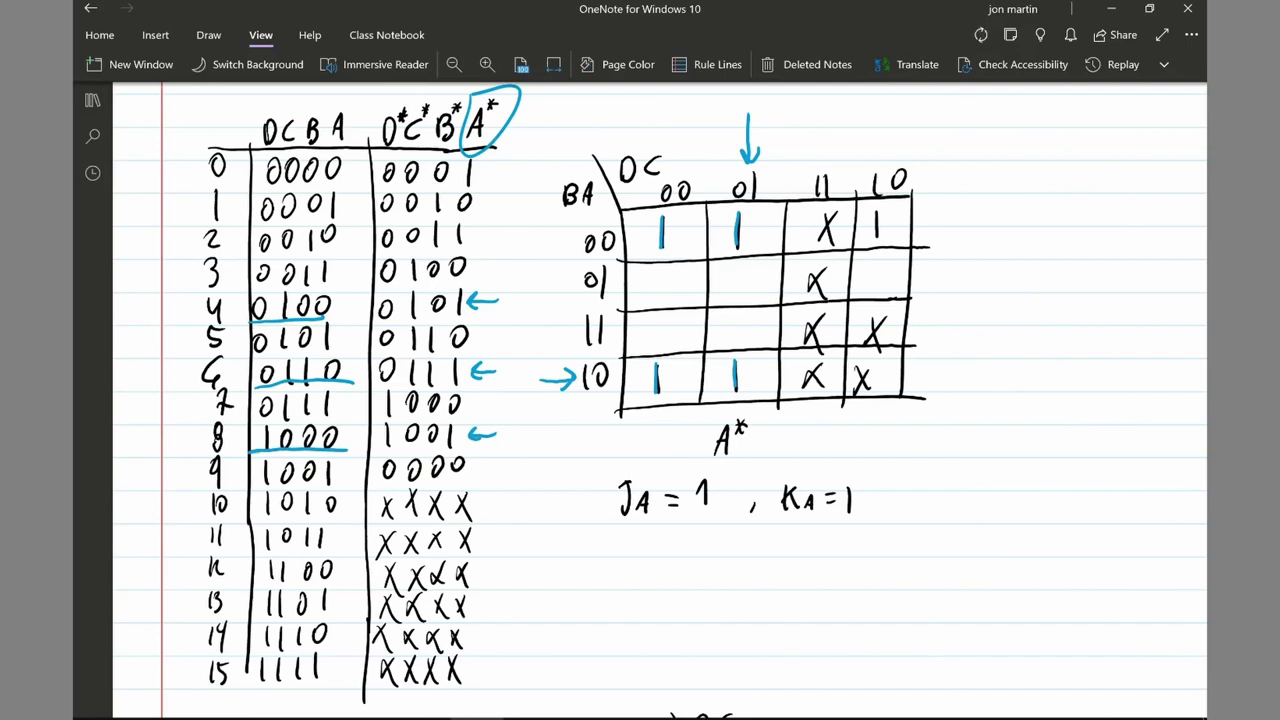
- Replace the A* map's arrows with ones pointing at DC 10 and BA 00, and trace the 1 in that cell in blue
click(748, 135)
click(558, 378)
drag(893, 108, 892, 152)
drag(883, 141, 893, 153)
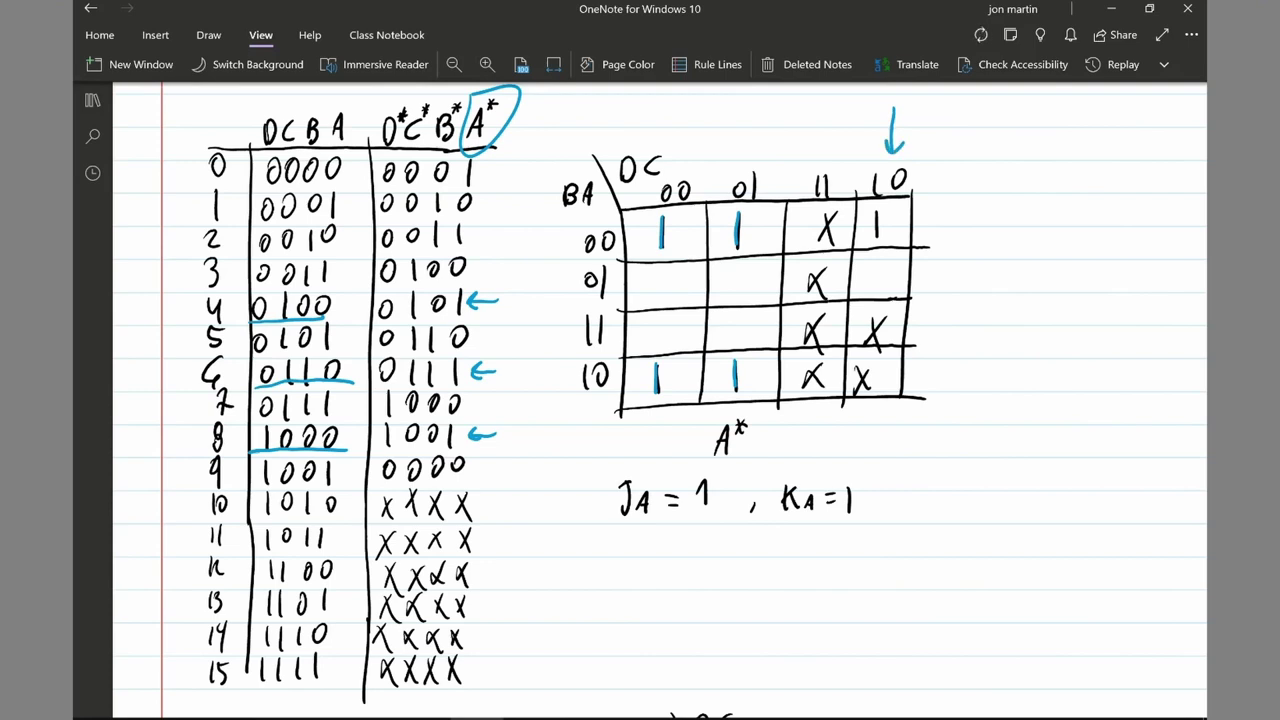
drag(541, 239, 575, 239)
drag(558, 250, 575, 240)
drag(876, 218, 875, 239)
- Point blue arrows at the don't-care next states in rows 10, 11 and 12 of the state table
drag(503, 501, 471, 501)
drag(485, 494, 471, 501)
mouse_move(484, 509)
mouse_down()
mouse_move(471, 502)
mouse_move(481, 537)
mouse_up()
drag(491, 529, 481, 537)
mouse_move(491, 544)
mouse_down()
mouse_move(482, 538)
mouse_move(482, 567)
mouse_up()
drag(494, 575, 483, 568)
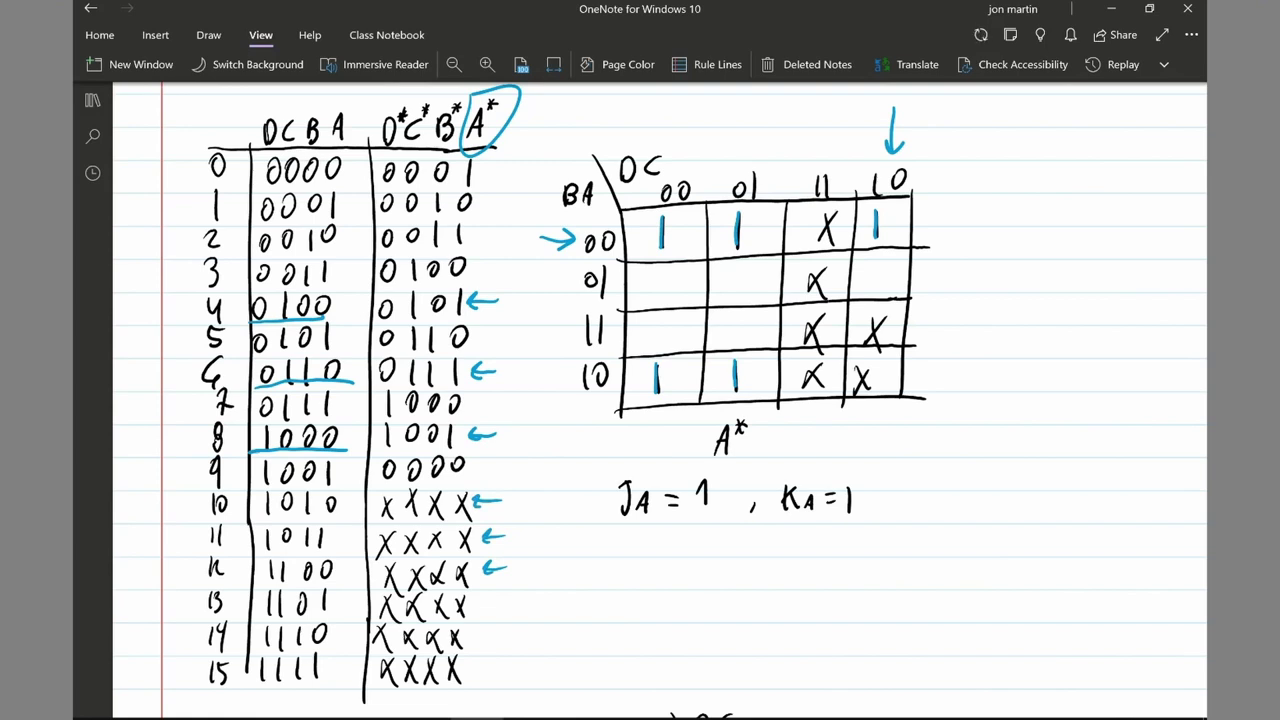
- Trace all the don't-care X marks on the A* map in blue
mouse_move(814, 212)
mouse_down()
mouse_move(836, 244)
mouse_move(822, 246)
mouse_move(808, 296)
mouse_move(822, 296)
mouse_up()
mouse_move(822, 314)
mouse_down()
mouse_move(808, 340)
mouse_move(822, 392)
mouse_move(804, 392)
mouse_up()
drag(862, 320, 880, 348)
mouse_move(886, 314)
mouse_down()
mouse_move(862, 350)
mouse_move(880, 348)
mouse_move(872, 394)
mouse_move(858, 396)
mouse_up()
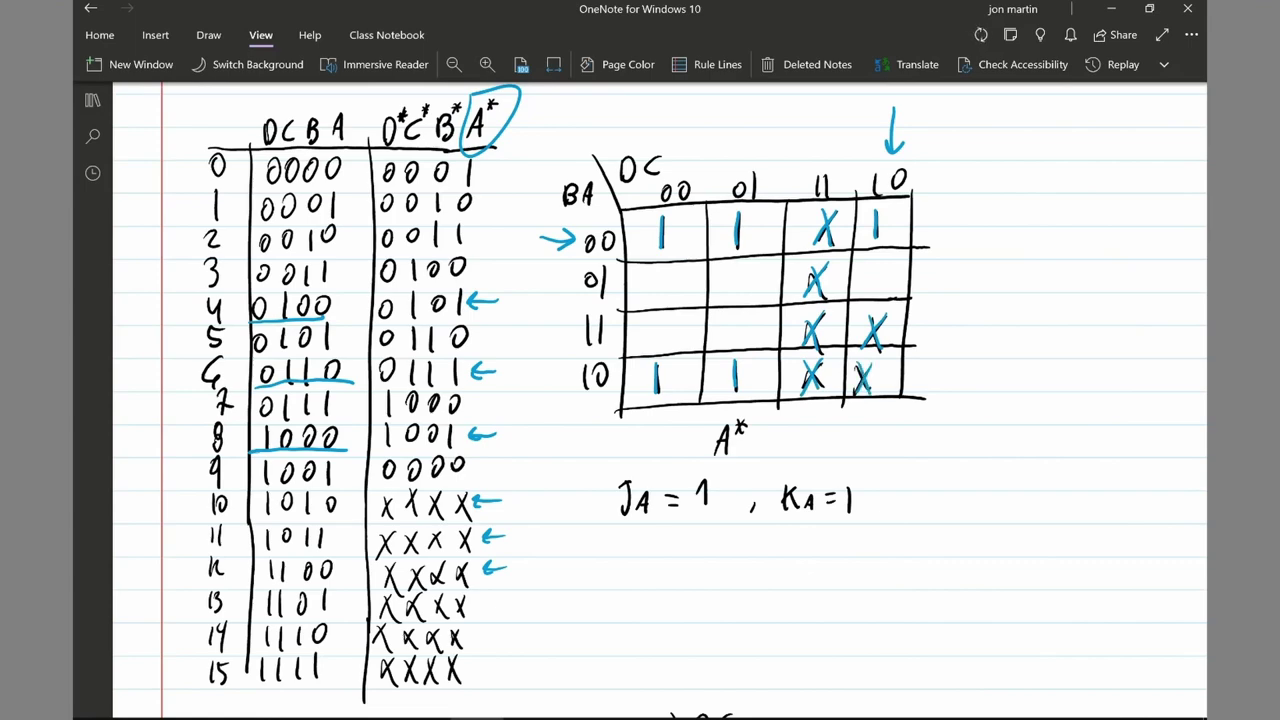
- Circle the B*, C* and D* labels under their Karnaugh maps in blue
scroll(660, 400, down, 7)
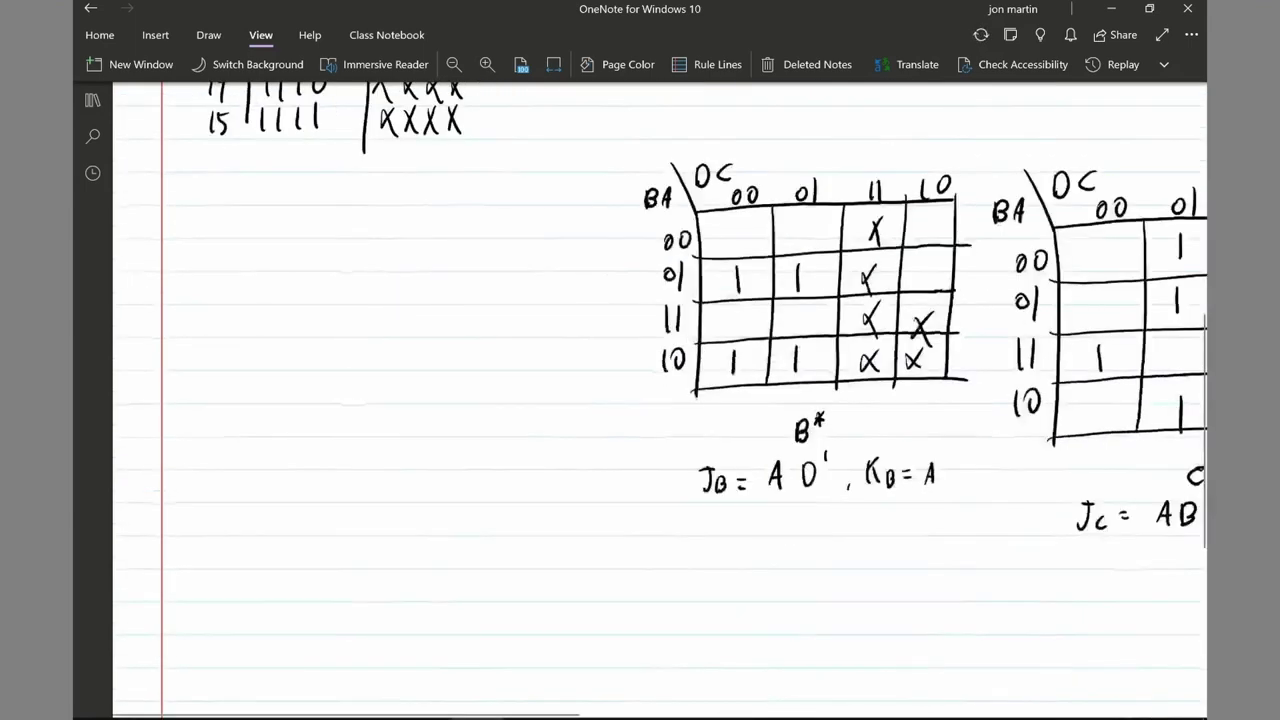
scroll(660, 300, right, 8)
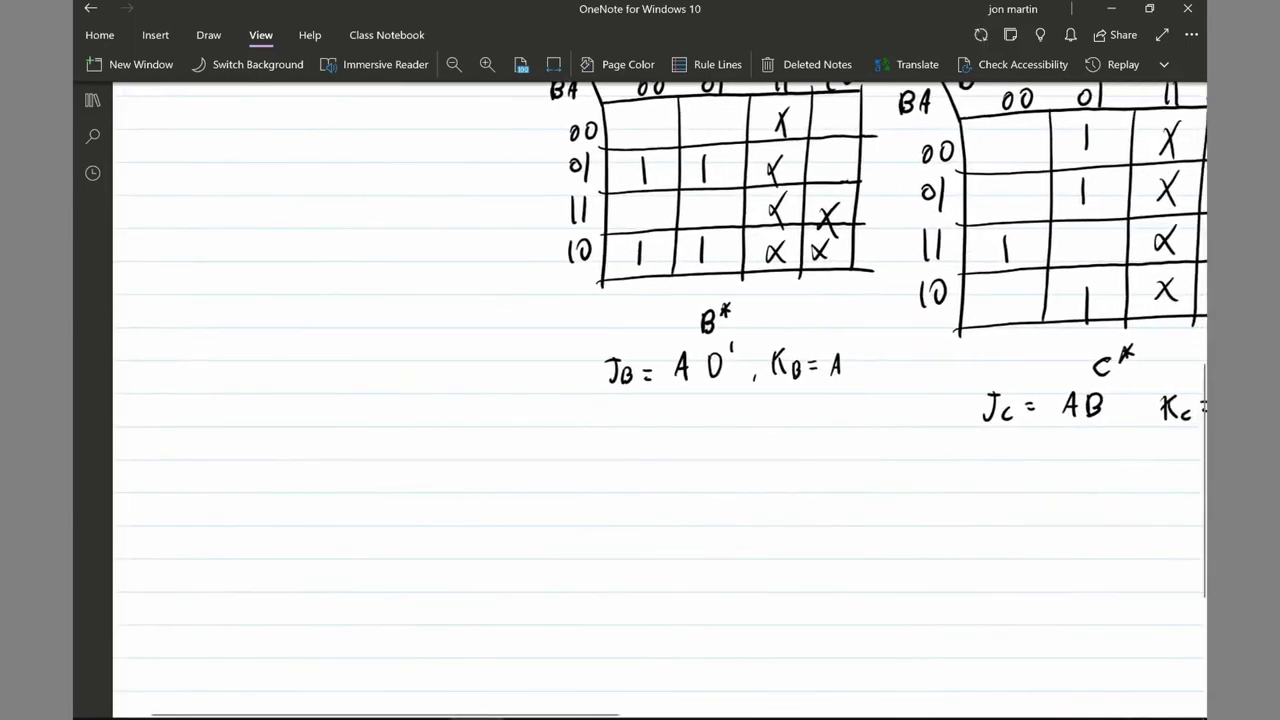
scroll(660, 400, up, 5)
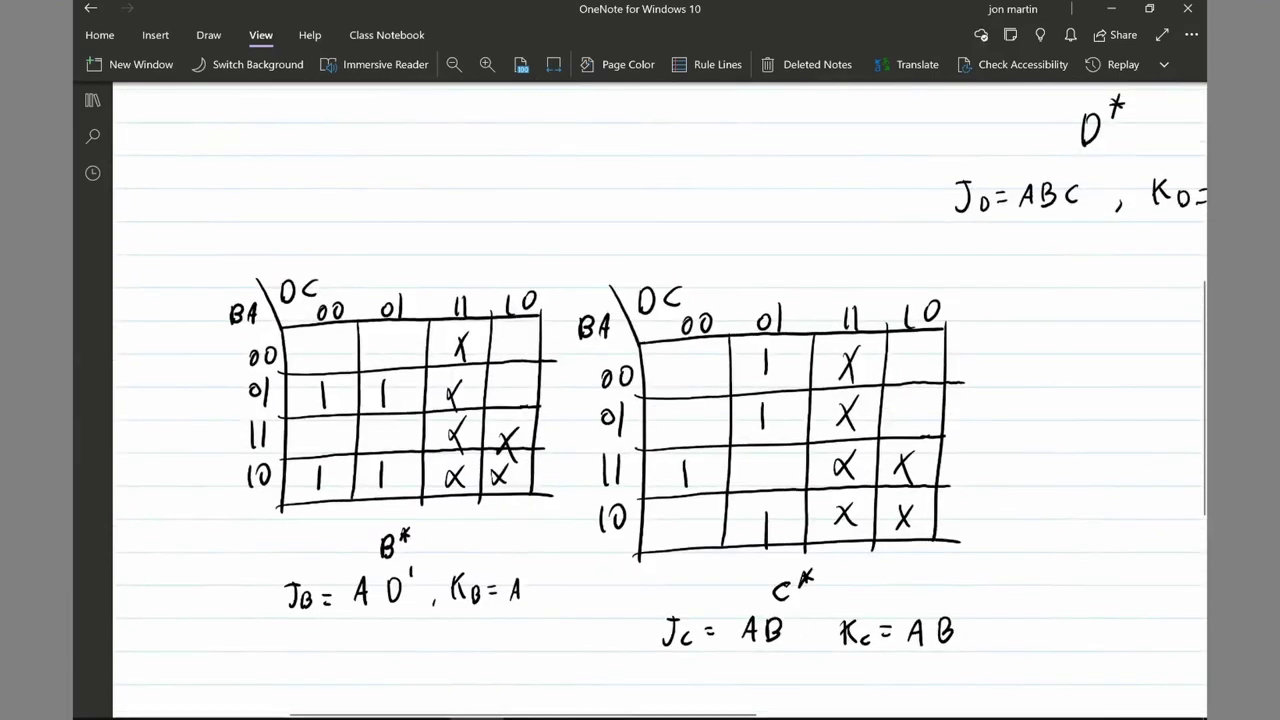
mouse_move(365, 560)
mouse_down()
mouse_move(390, 560)
mouse_move(374, 550)
mouse_up()
mouse_move(762, 566)
mouse_down()
mouse_move(756, 602)
mouse_move(770, 565)
mouse_up()
scroll(660, 400, up, 3)
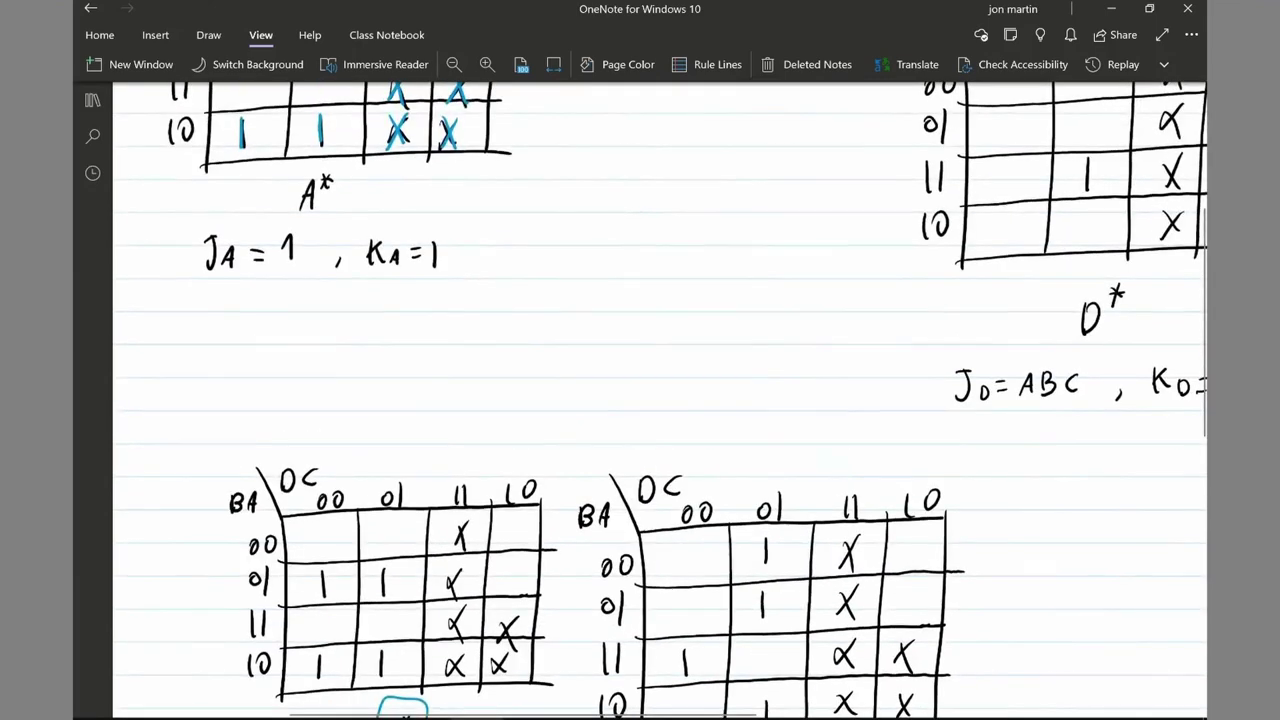
scroll(660, 400, right, 3)
mouse_move(945, 260)
mouse_down()
mouse_move(945, 338)
mouse_move(885, 354)
mouse_up()
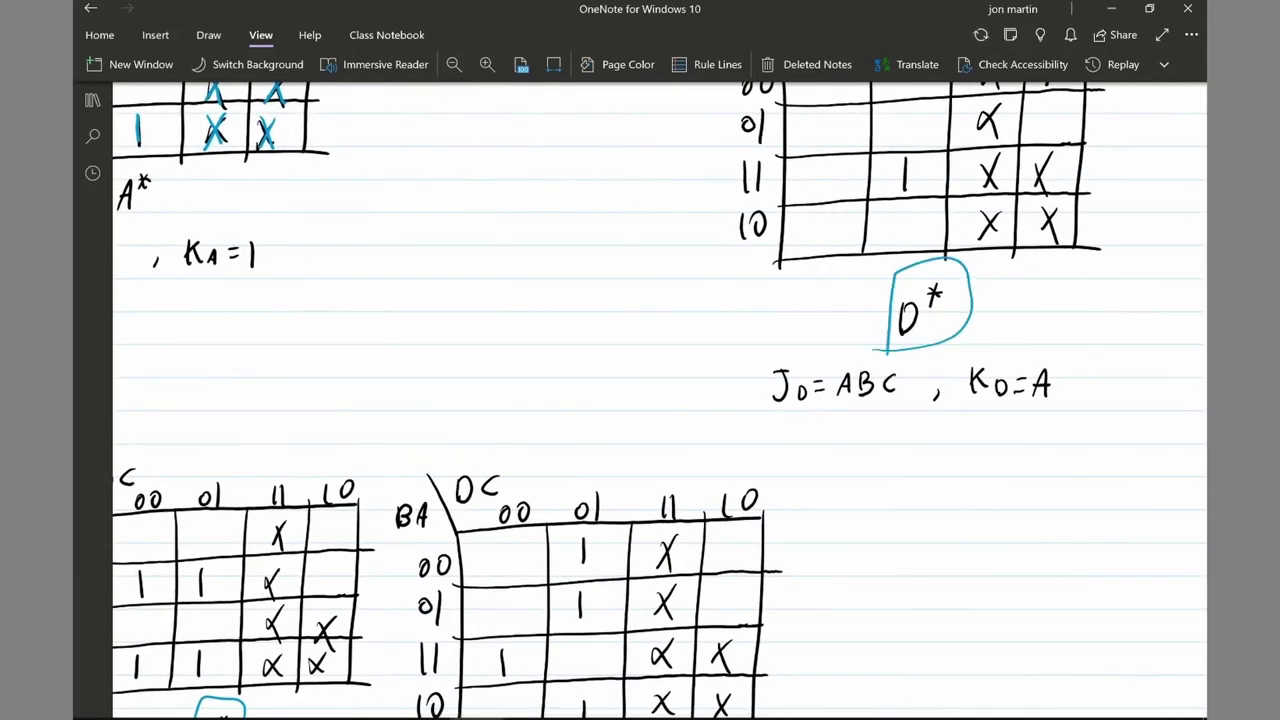
- Remove the blue arrows beside the state table's next states and around the A* map
scroll(430, 340, left, 5)
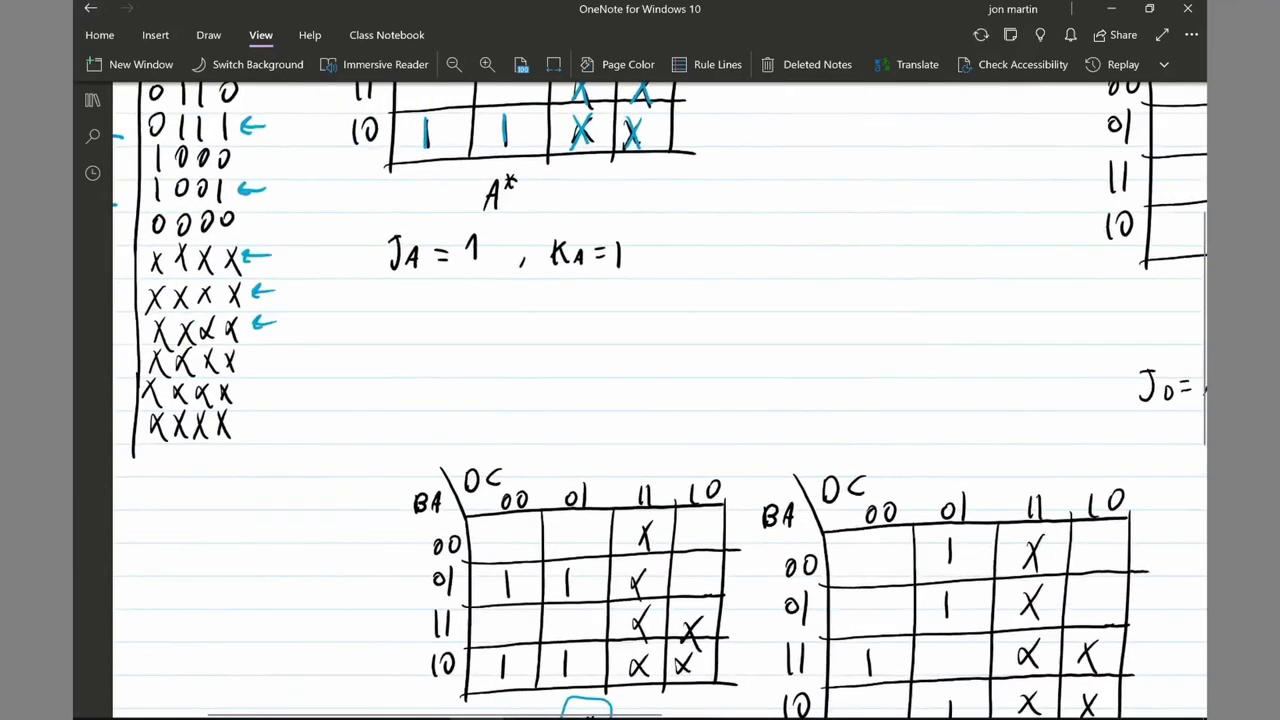
scroll(660, 400, up, 3)
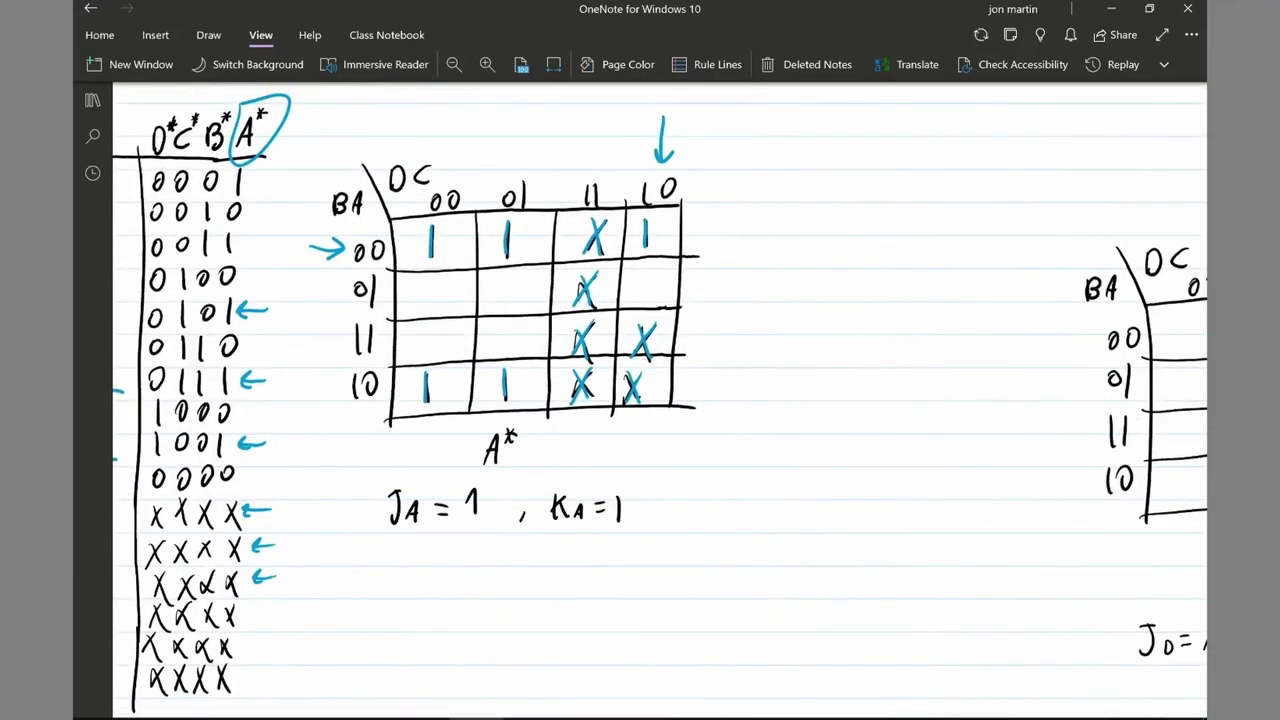
key(ctrl+z)
key(ctrl+z)
key(ctrl+z)
key(ctrl+z)
key(ctrl+z)
key(ctrl+z)
key(ctrl+z)
key(ctrl+z)
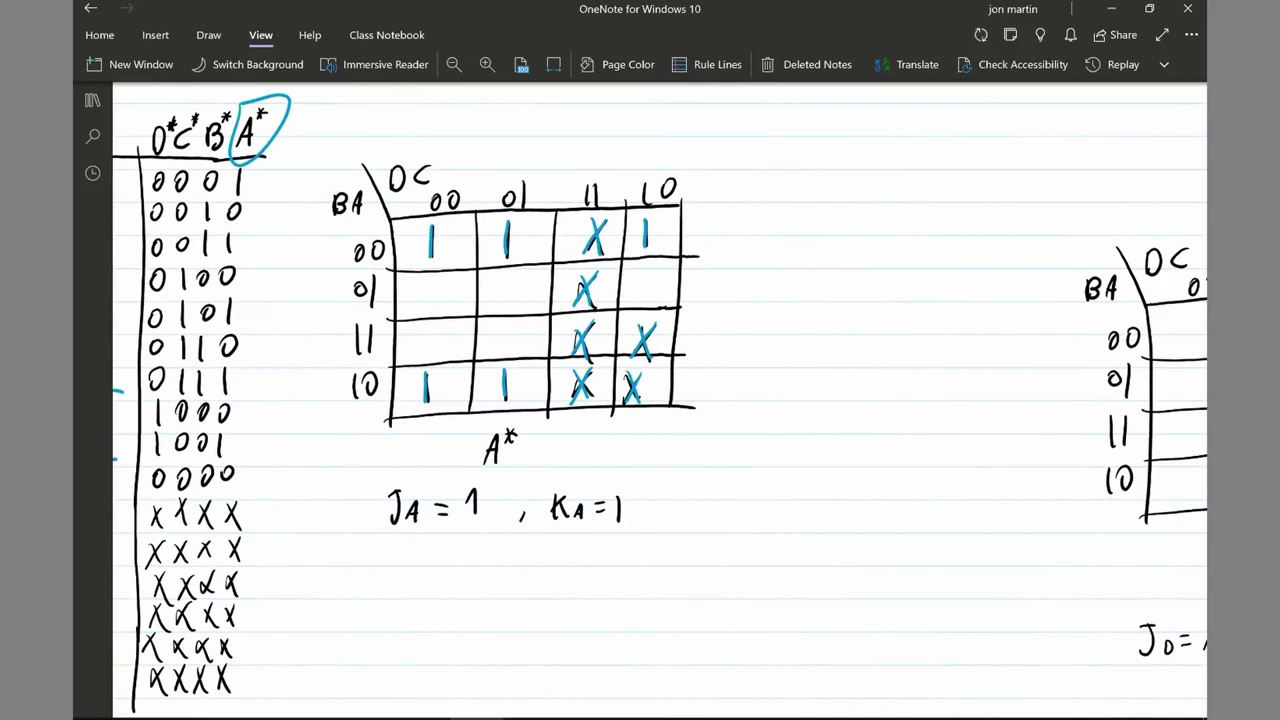
- Point blue arrows at BA 00 and BA 10 on the A* map and draw a loop around each of those rows
scroll(237, 299, up, 2)
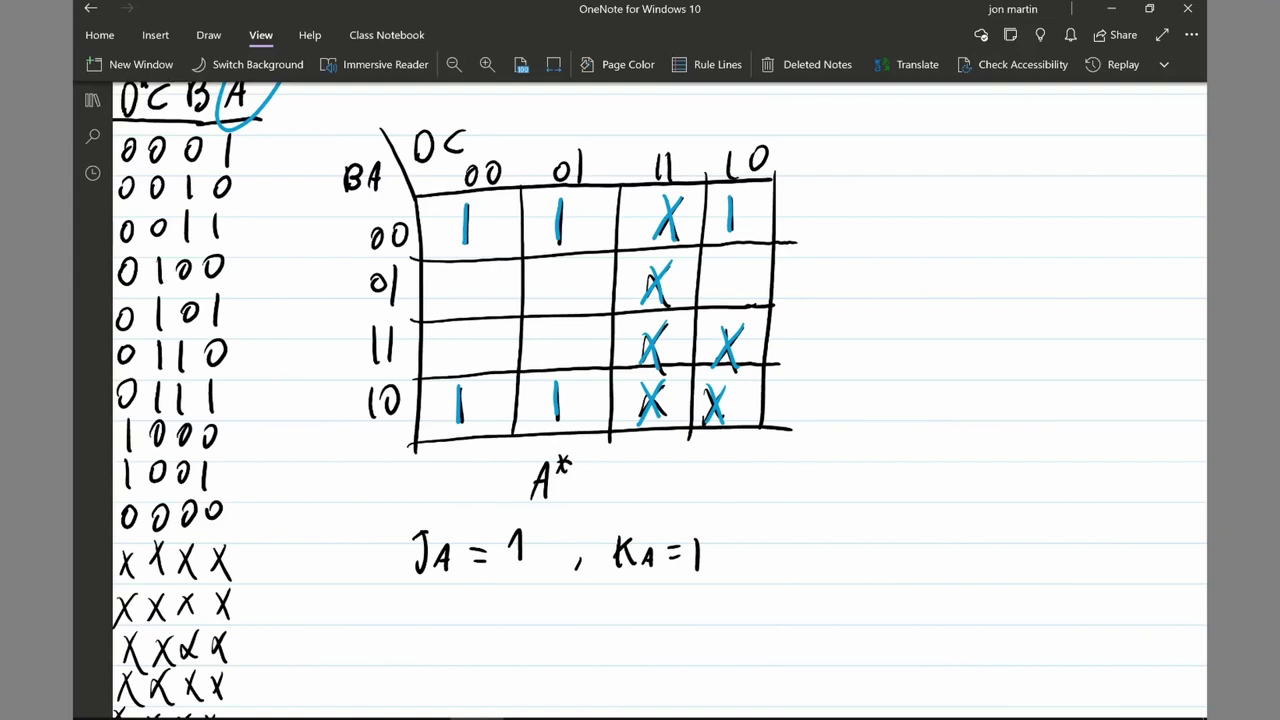
mouse_move(299, 232)
mouse_down()
mouse_move(347, 231)
mouse_move(331, 246)
mouse_up()
mouse_move(284, 406)
mouse_down()
mouse_move(329, 406)
mouse_move(308, 420)
mouse_up()
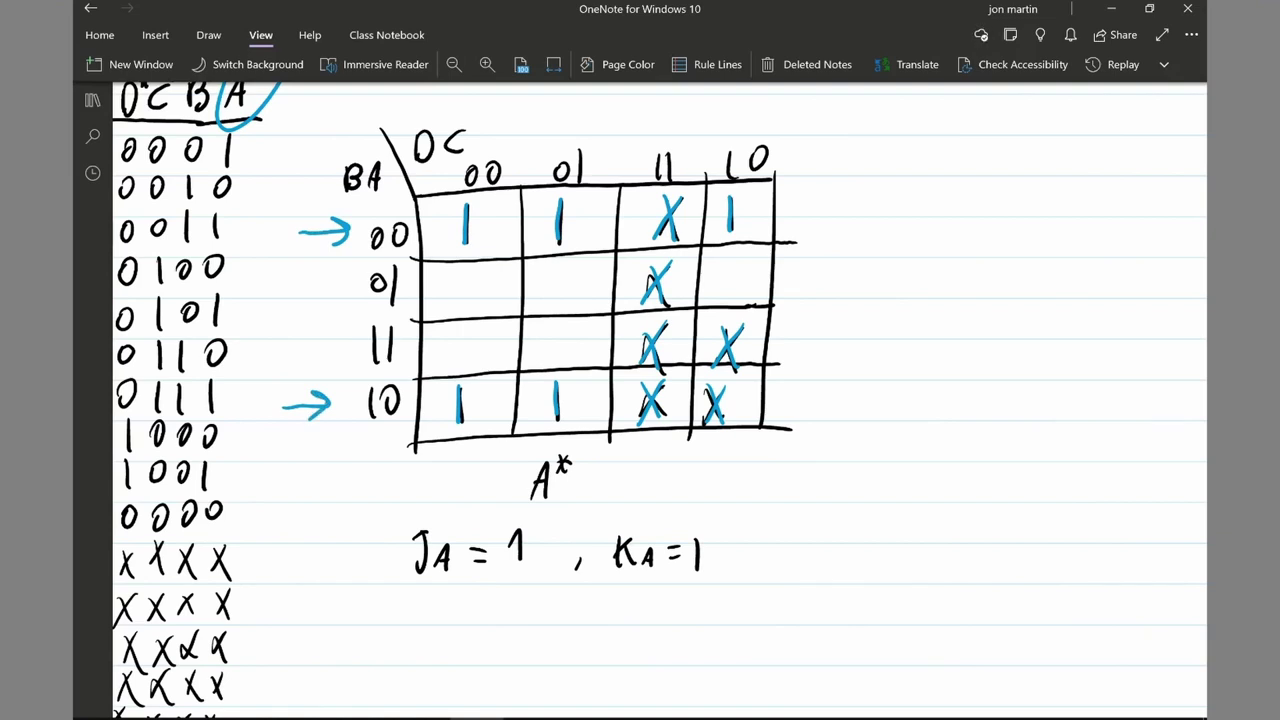
mouse_move(413, 180)
mouse_down()
mouse_move(455, 256)
mouse_move(591, 262)
mouse_move(784, 224)
mouse_up()
mouse_move(393, 383)
mouse_down()
mouse_move(594, 357)
mouse_move(766, 378)
mouse_up()
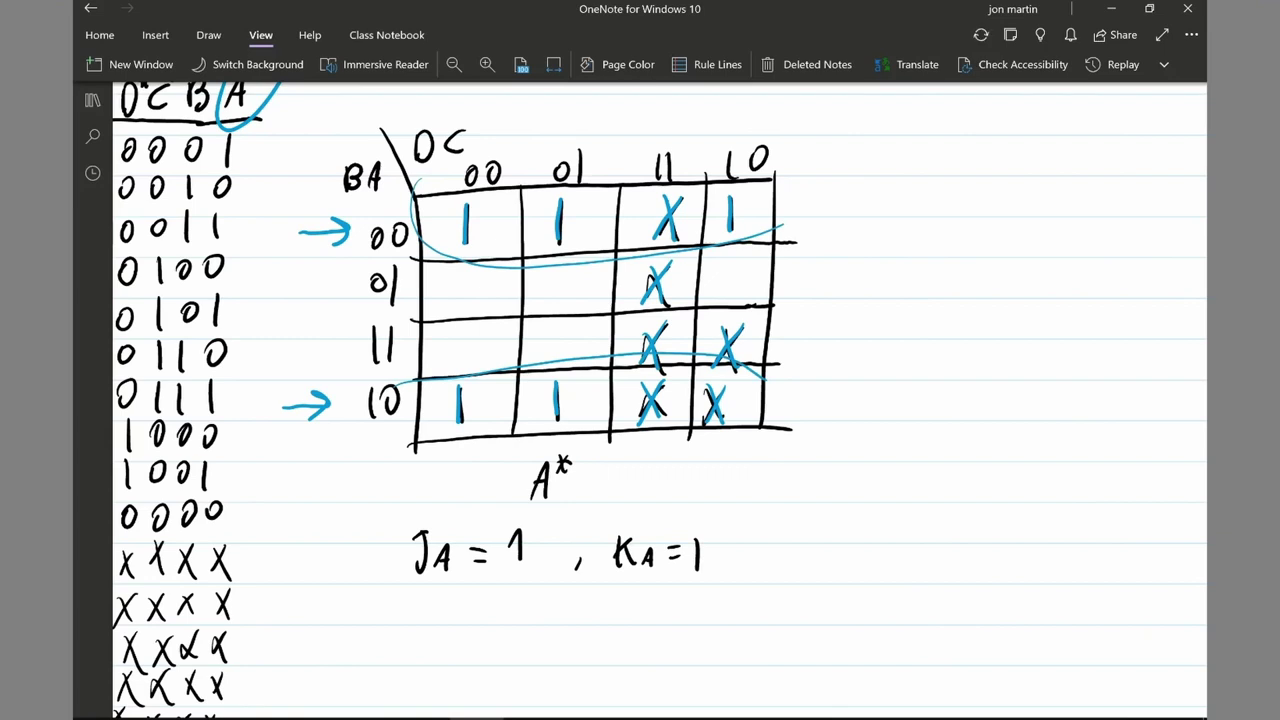
mouse_move(797, 236)
mouse_down()
mouse_move(674, 241)
mouse_move(500, 382)
mouse_move(814, 300)
mouse_move(786, 234)
mouse_up()
key(ctrl+z)
- Underline JA = 1 in blue, and remove the underline together with the A* map's row loops and arrows
drag(388, 587, 550, 594)
key(ctrl+z)
key(ctrl+z)
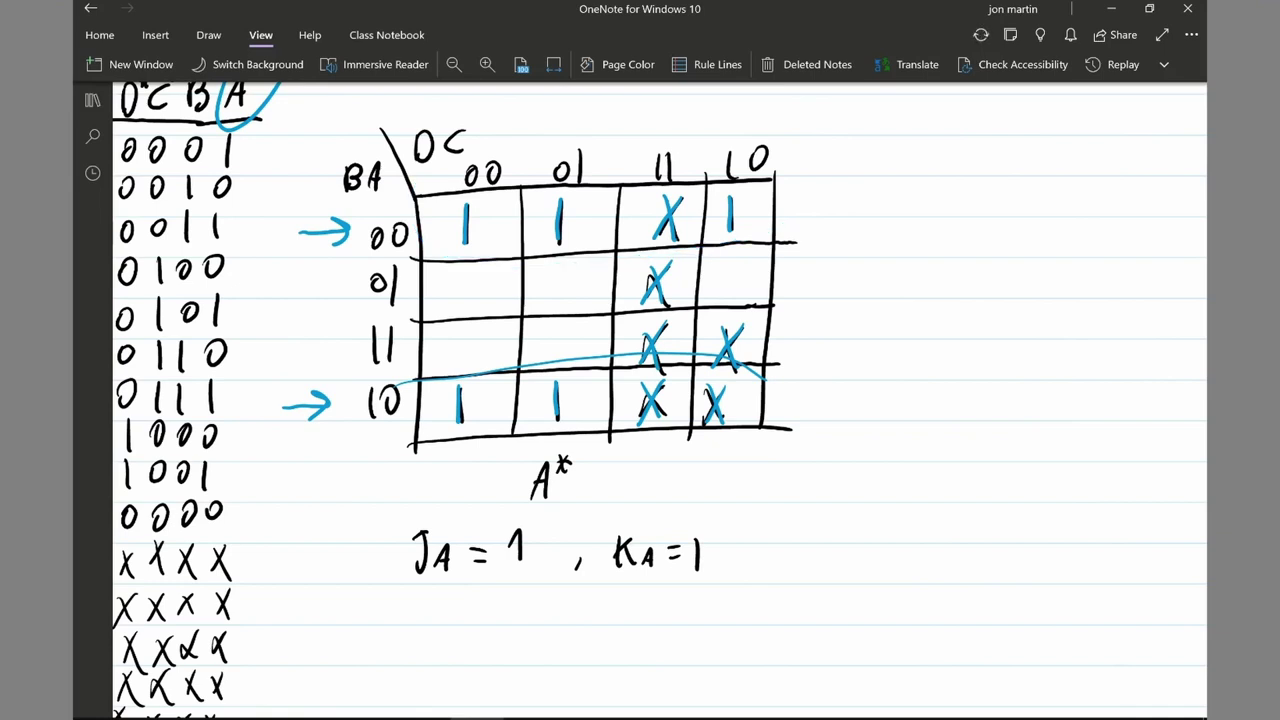
key(ctrl+z)
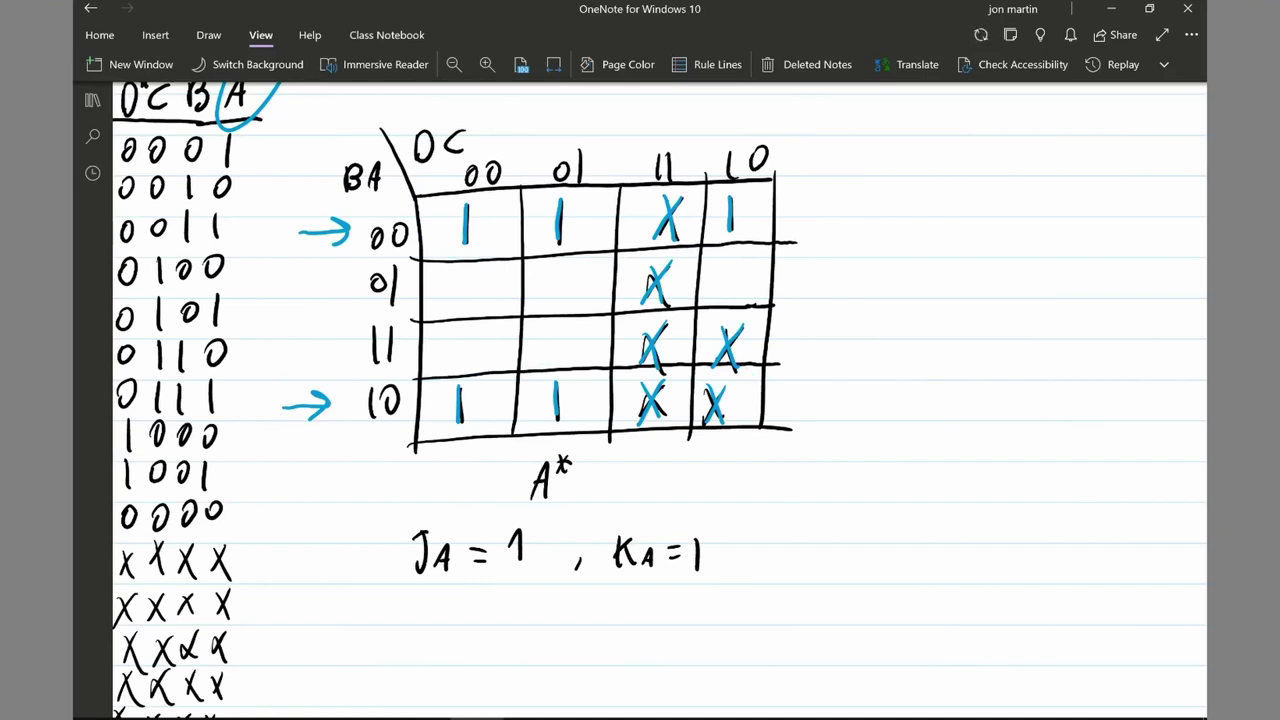
key(ctrl+z)
key(ctrl+z)
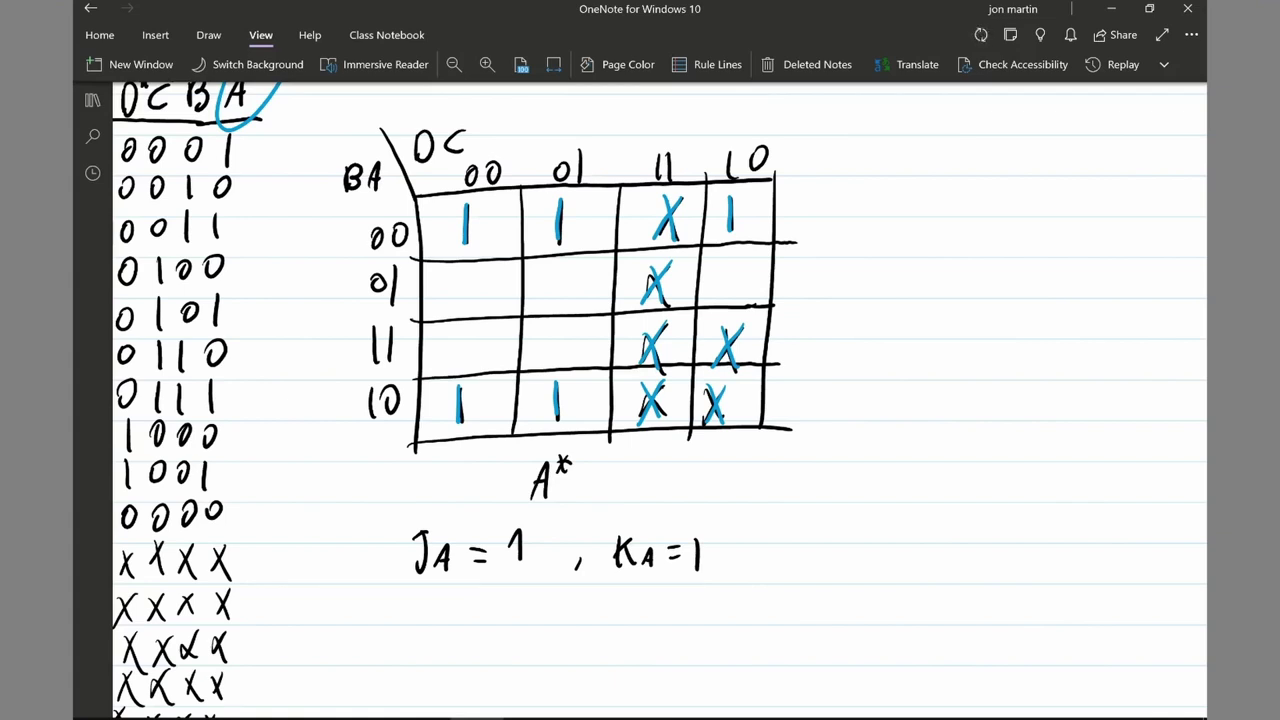
- Point blue arrows at rows BA 01 and BA 11 on the A* map
mouse_move(295, 273)
mouse_down()
mouse_move(353, 271)
mouse_move(336, 283)
mouse_up()
drag(285, 338, 350, 339)
drag(350, 339, 336, 352)
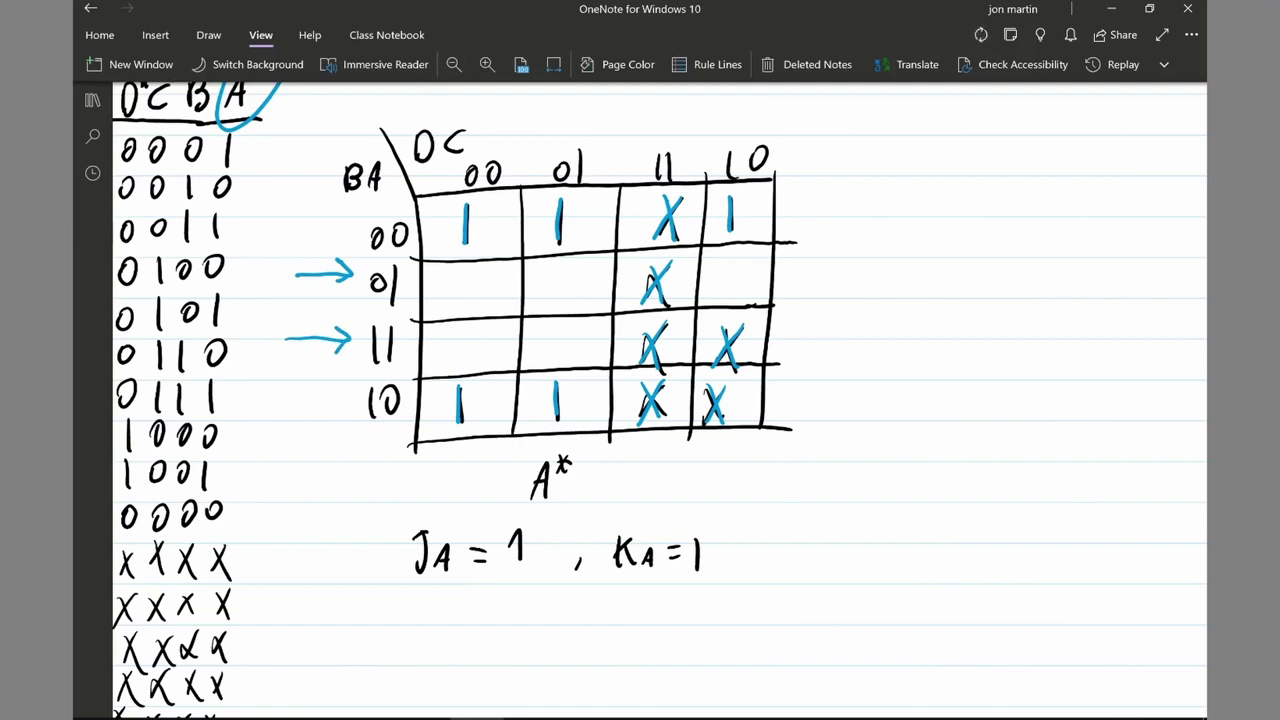
click(208, 35)
click(361, 64)
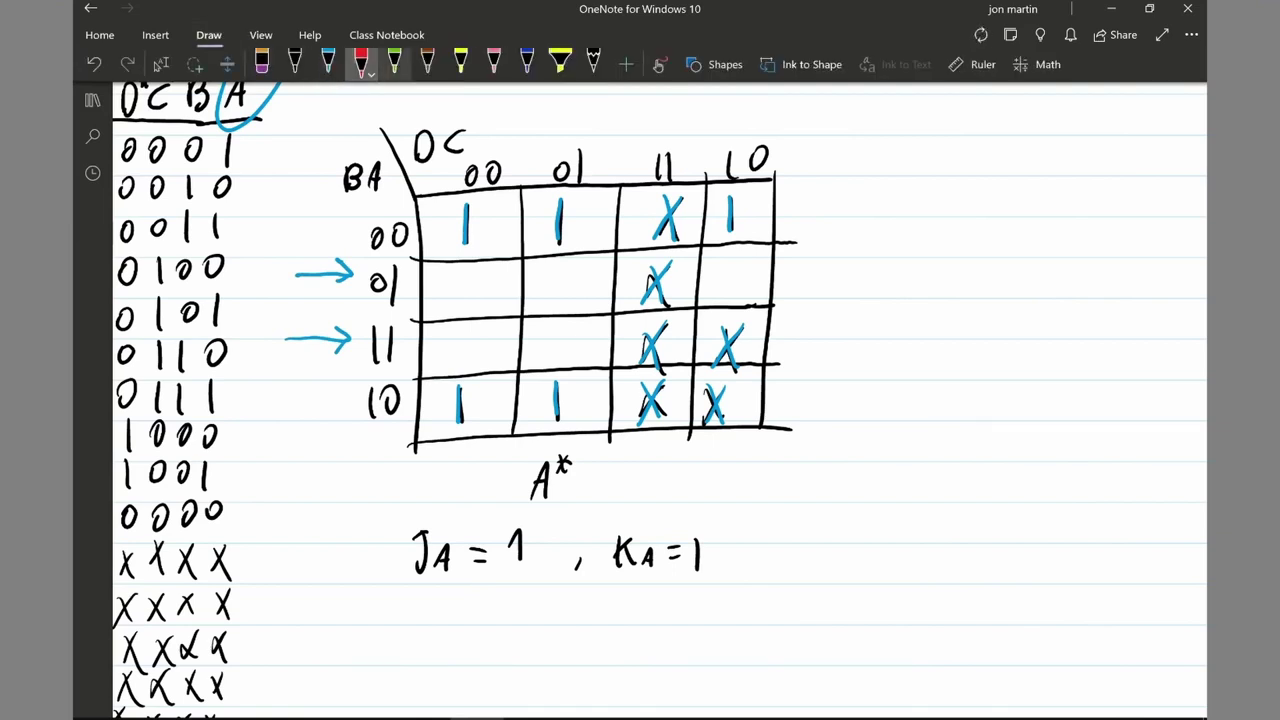
drag(473, 270, 472, 300)
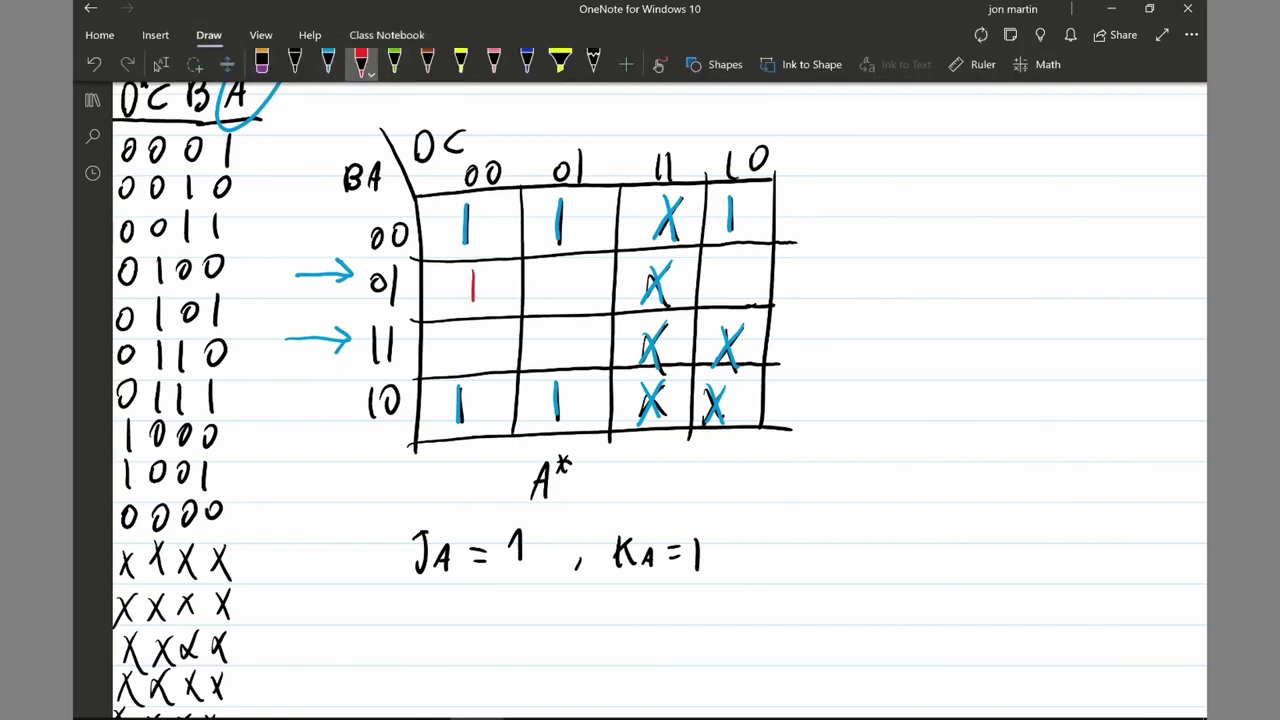
key(Escape)
key(ctrl+z)
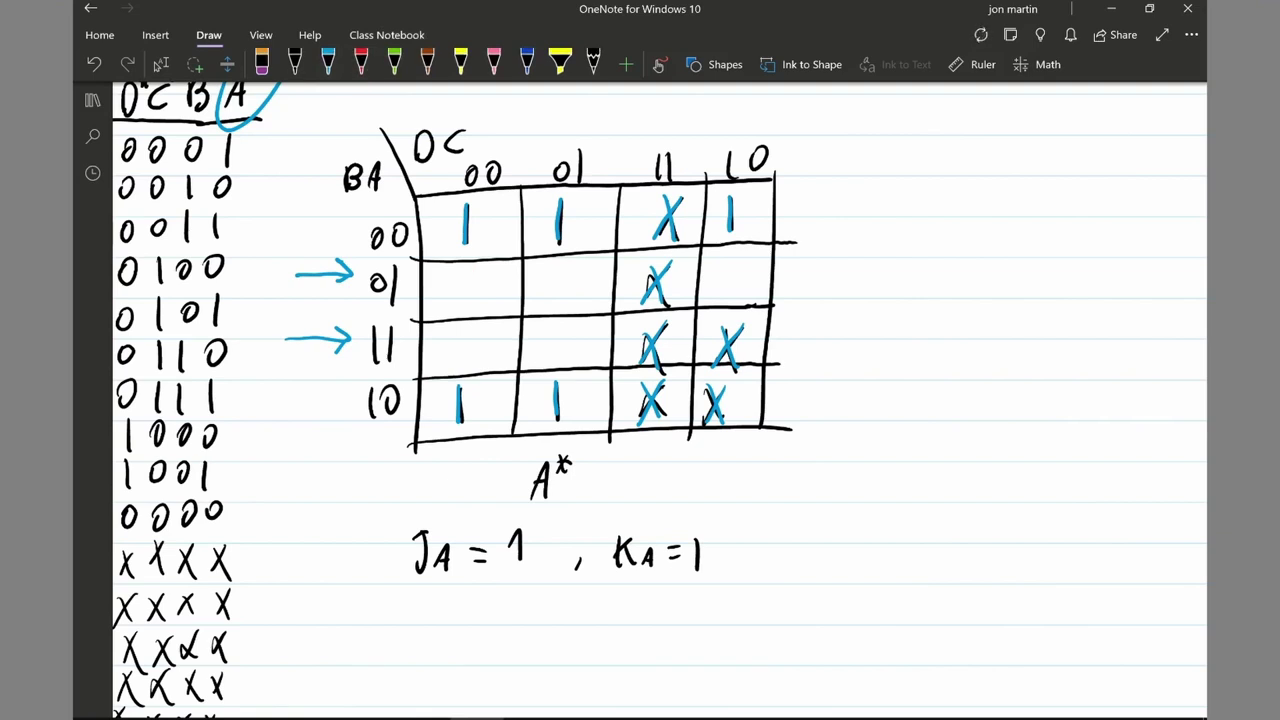
click(361, 64)
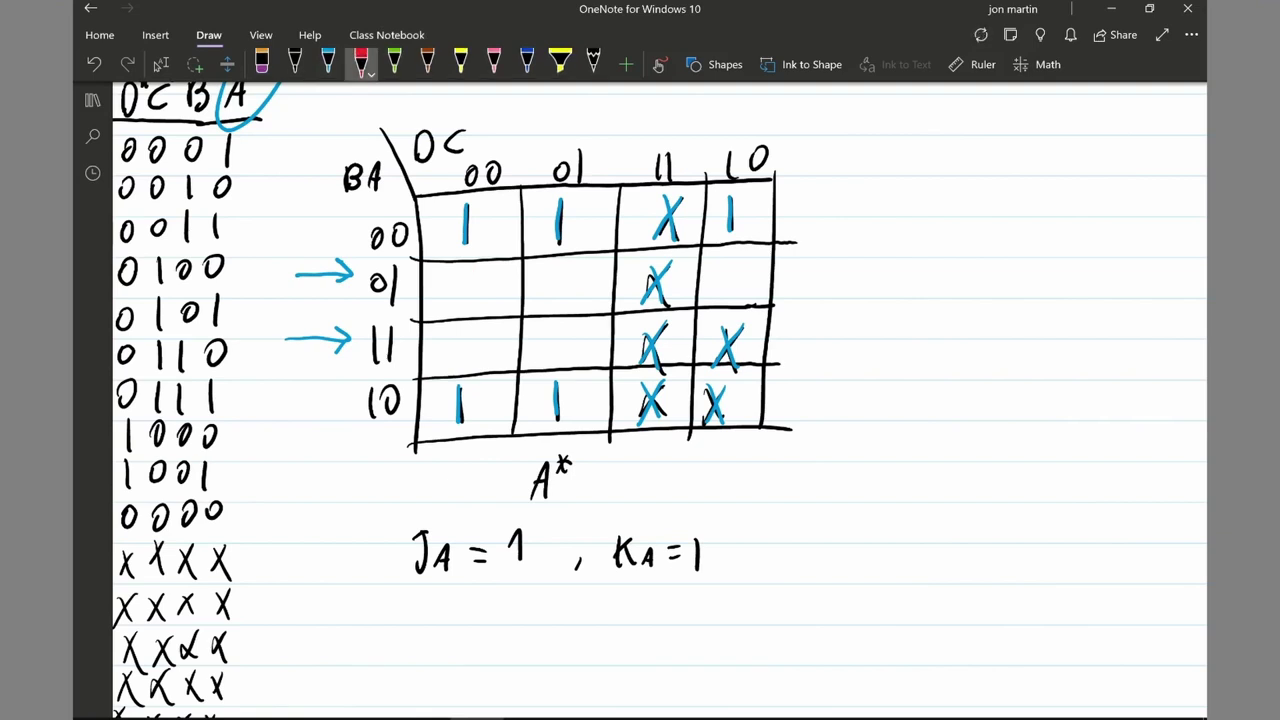
drag(476, 271, 474, 273)
key(Escape)
key(ctrl+z)
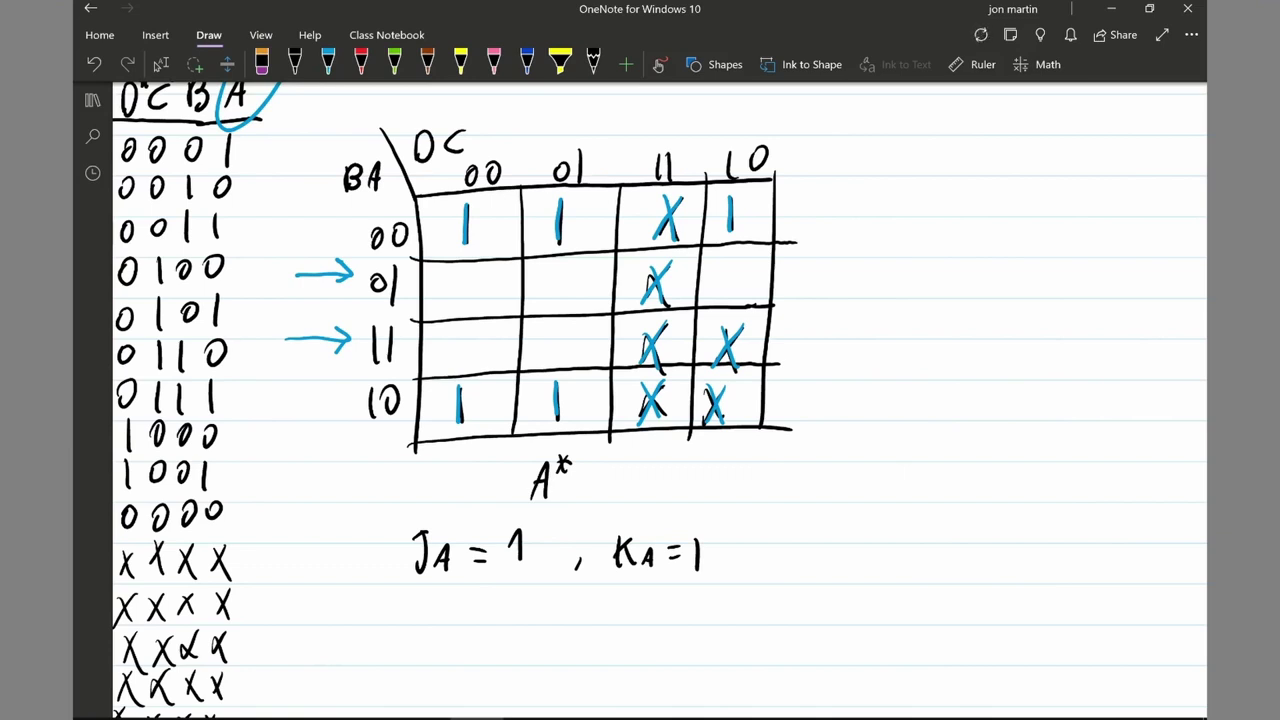
- Write red 1s in the empty cells of the A* map's BA 01 and BA 11 rows and loop both rows together
click(361, 64)
drag(466, 273, 466, 360)
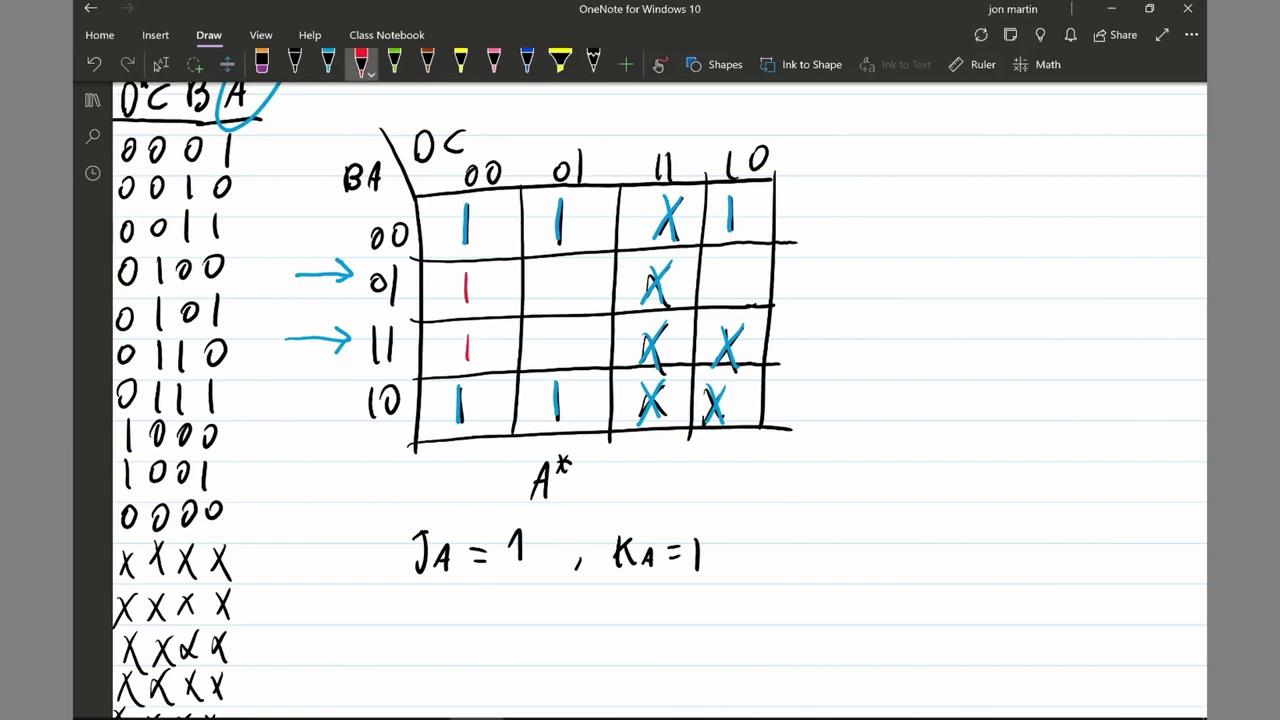
drag(567, 266, 563, 350)
drag(726, 259, 724, 284)
mouse_move(762, 358)
mouse_down()
mouse_move(577, 372)
mouse_move(425, 328)
mouse_move(517, 250)
mouse_move(727, 275)
mouse_move(738, 358)
mouse_up()
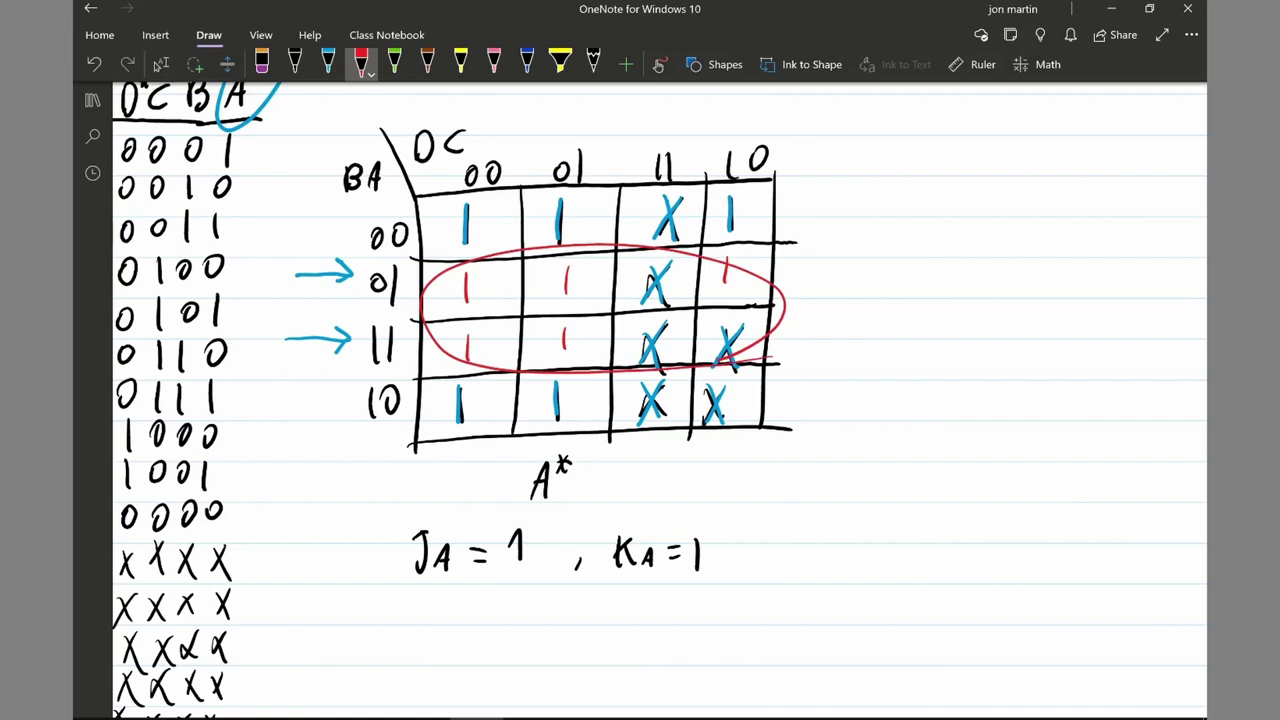
- Loop the A* map's BA 00 and BA 10 rows in red and erase both loops
mouse_move(468, 182)
mouse_down()
mouse_move(440, 252)
mouse_move(640, 158)
mouse_move(470, 186)
mouse_up()
mouse_move(768, 358)
mouse_down()
mouse_move(522, 486)
mouse_move(750, 358)
mouse_up()
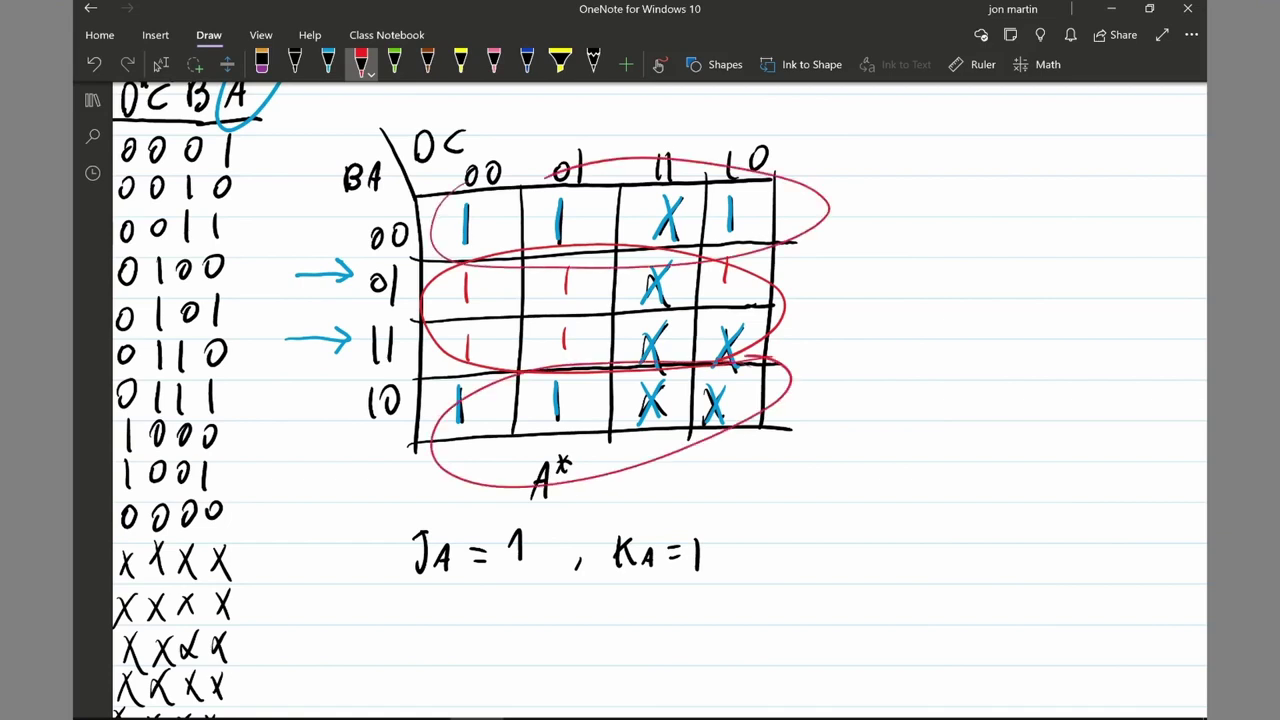
click(800, 200)
click(620, 478)
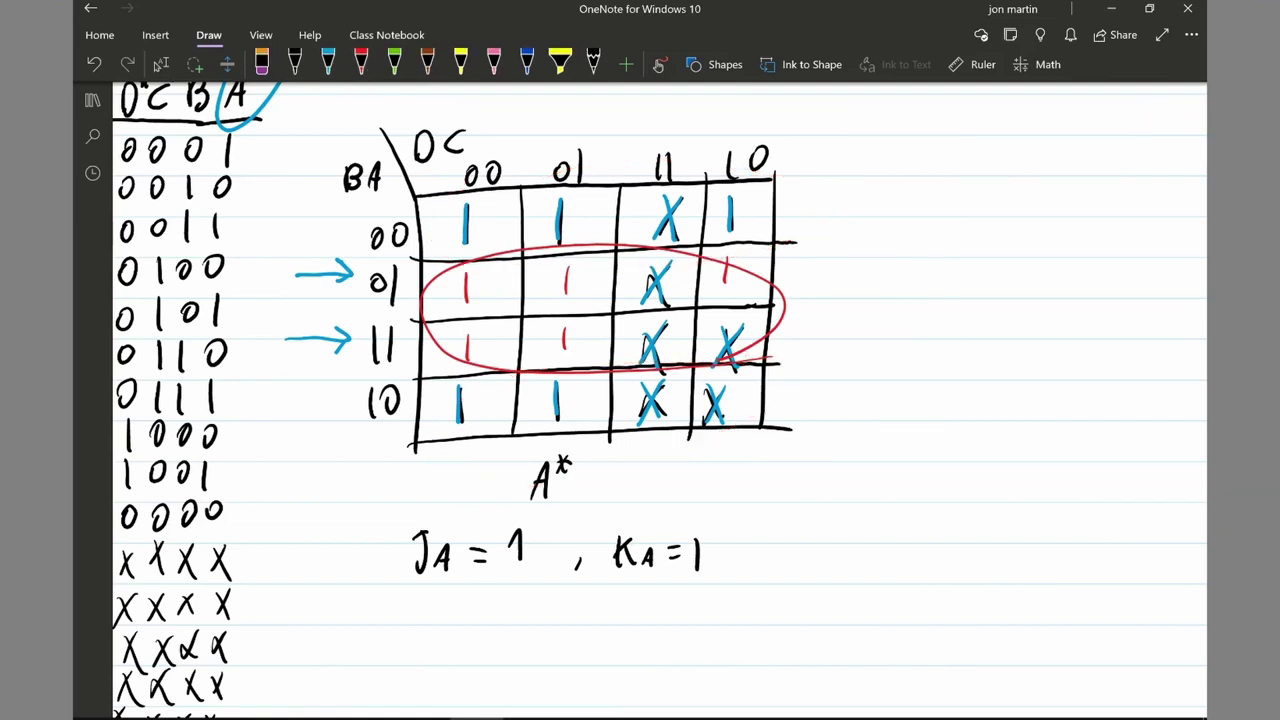
- Underline KA = 1 in red and undo the underline
click(361, 64)
drag(597, 582, 726, 592)
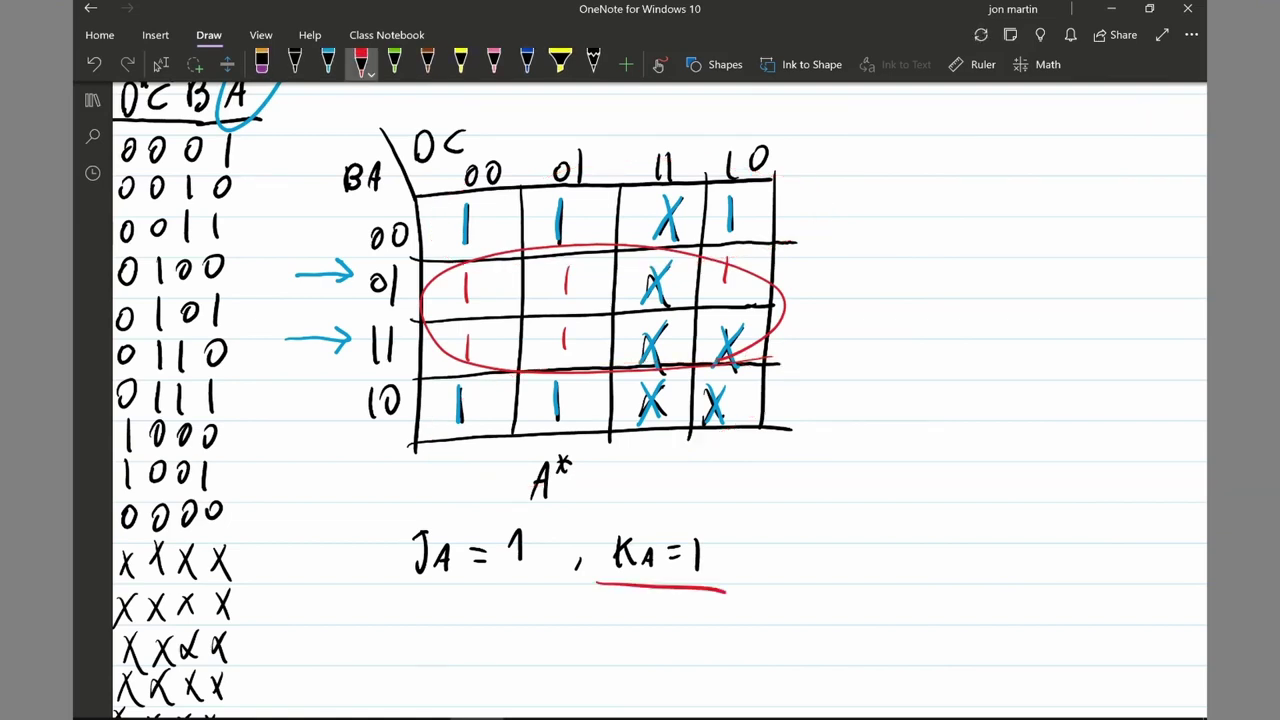
key(ctrl+z)
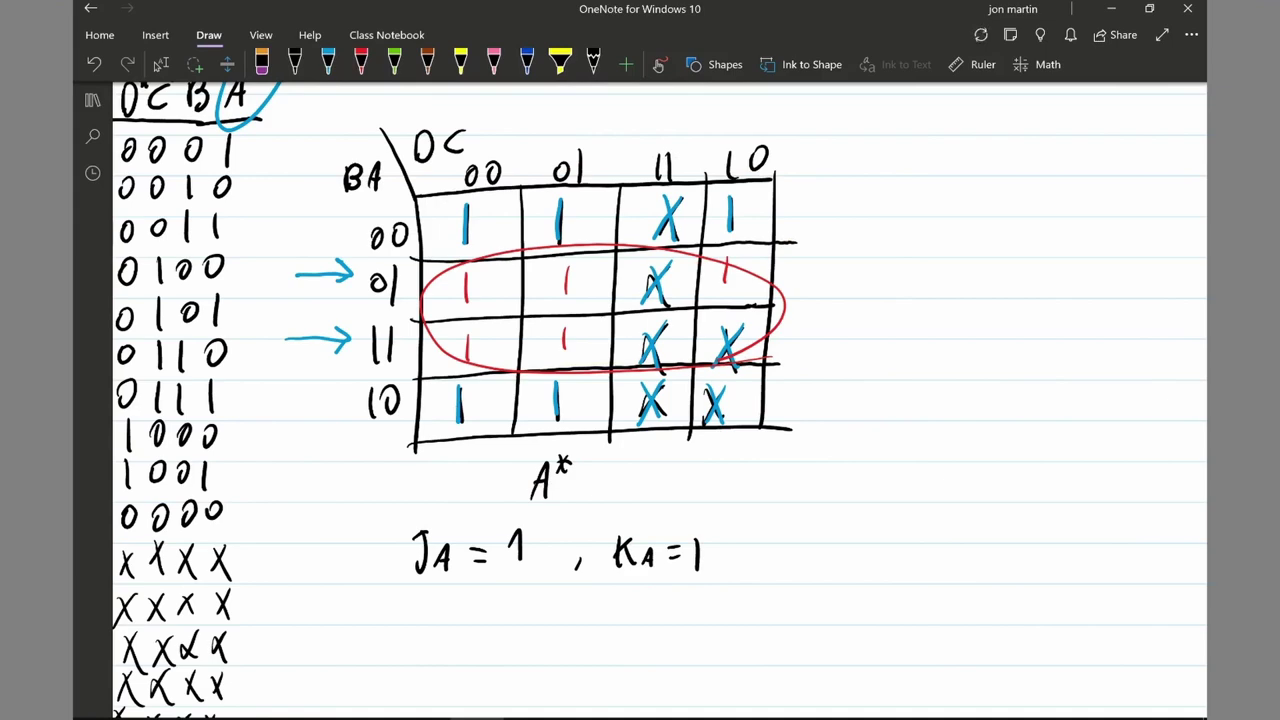
- Remove the red loop, the red 1s and the blue arrows from the A* map
key(ctrl+z)
key(ctrl+z)
key(ctrl+z)
key(ctrl+z)
key(ctrl+z)
key(ctrl+z)
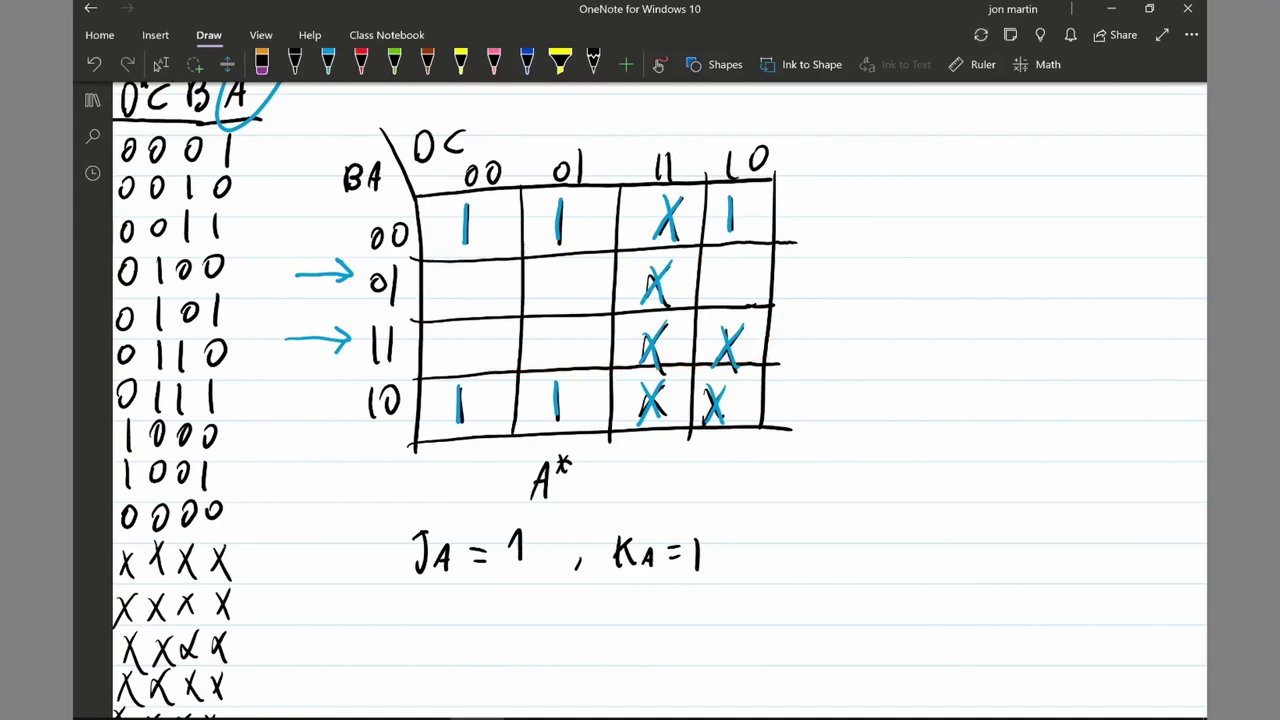
key(ctrl+z)
key(ctrl+z)
key(ctrl+z)
key(ctrl+z)
- Lasso the A* map with its JA and KA equations and move it below the state table, beside the B* map
key(ctrl+minus)
key(ctrl+minus)
key(ctrl+minus)
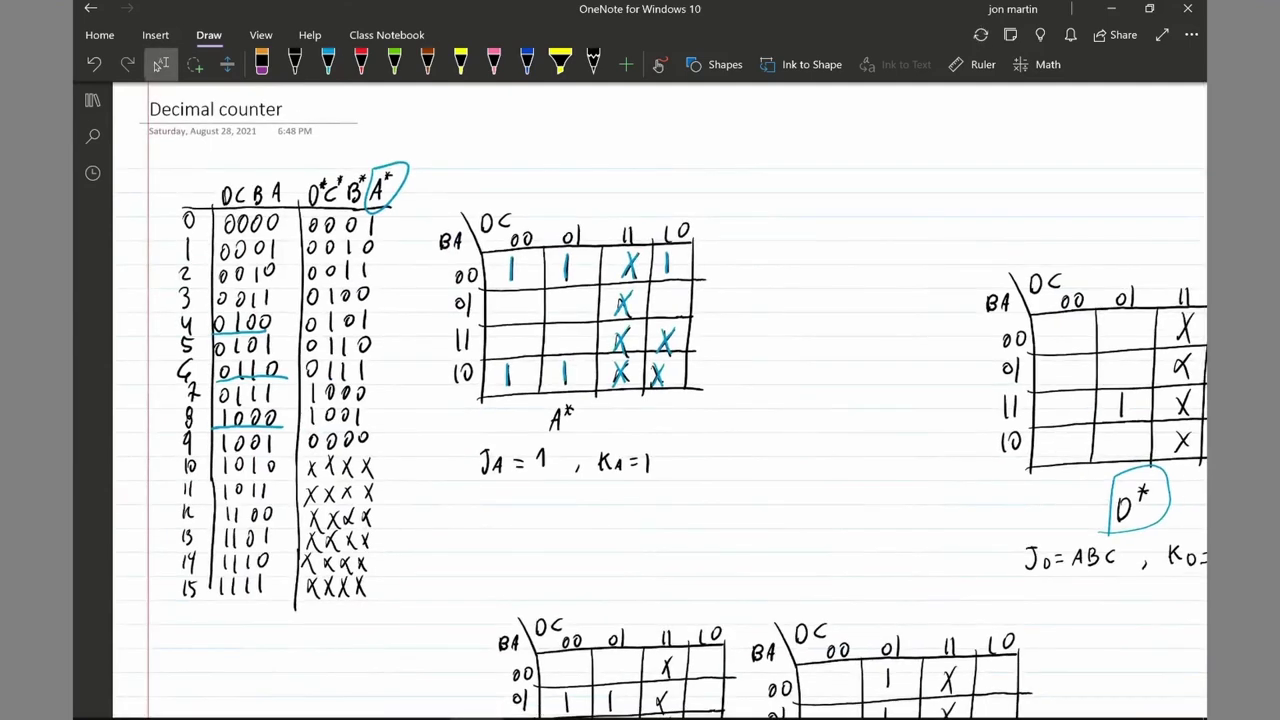
click(194, 64)
mouse_move(690, 525)
mouse_down()
mouse_move(752, 228)
mouse_move(405, 283)
mouse_move(688, 526)
mouse_up()
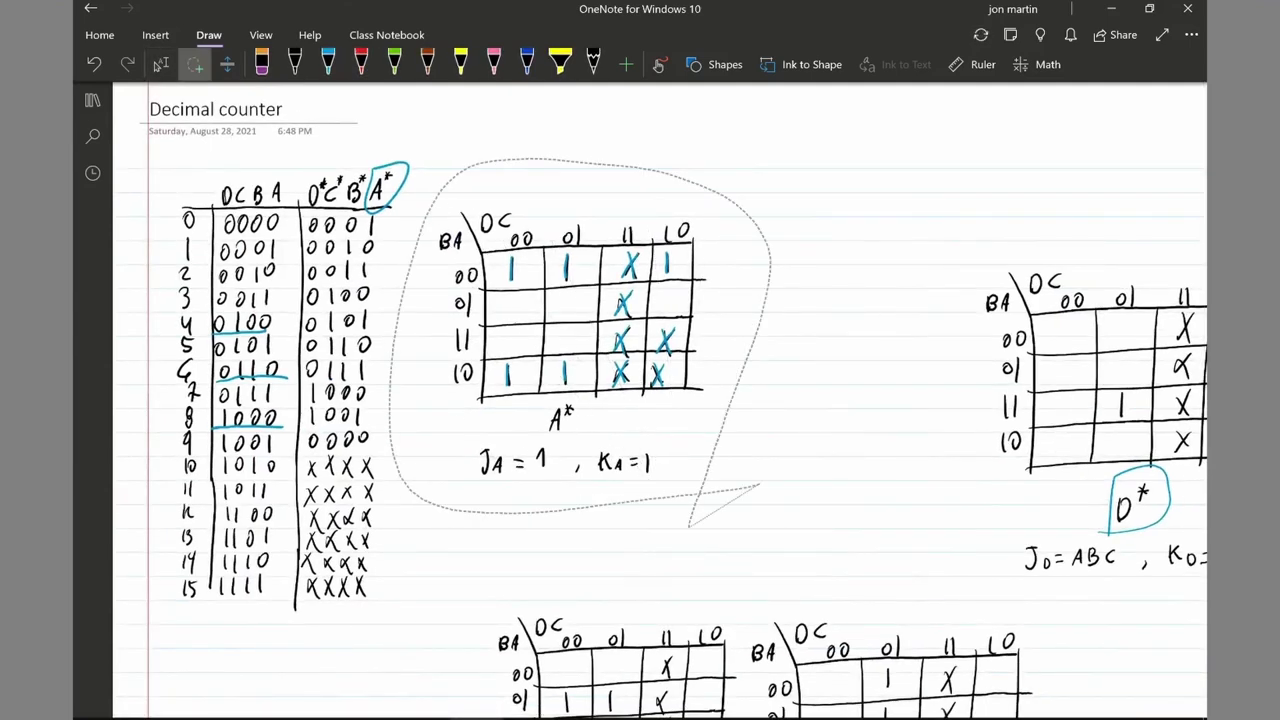
scroll(574, 311, down, 5)
drag(573, 147, 300, 571)
scroll(300, 518, down, 1)
scroll(300, 518, down, 1)
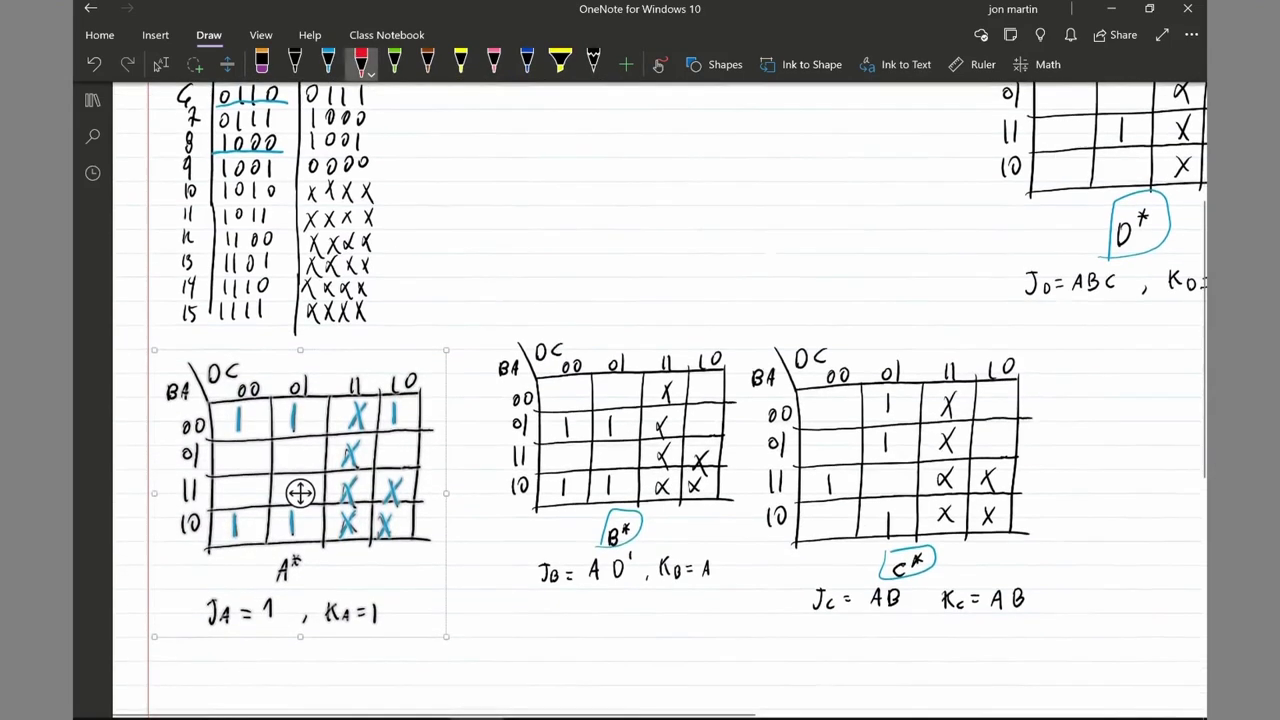
- Lasso the B* map with its JB and KB equations and move it up beside the state table
scroll(297, 491, right, 1)
scroll(259, 491, right, 1)
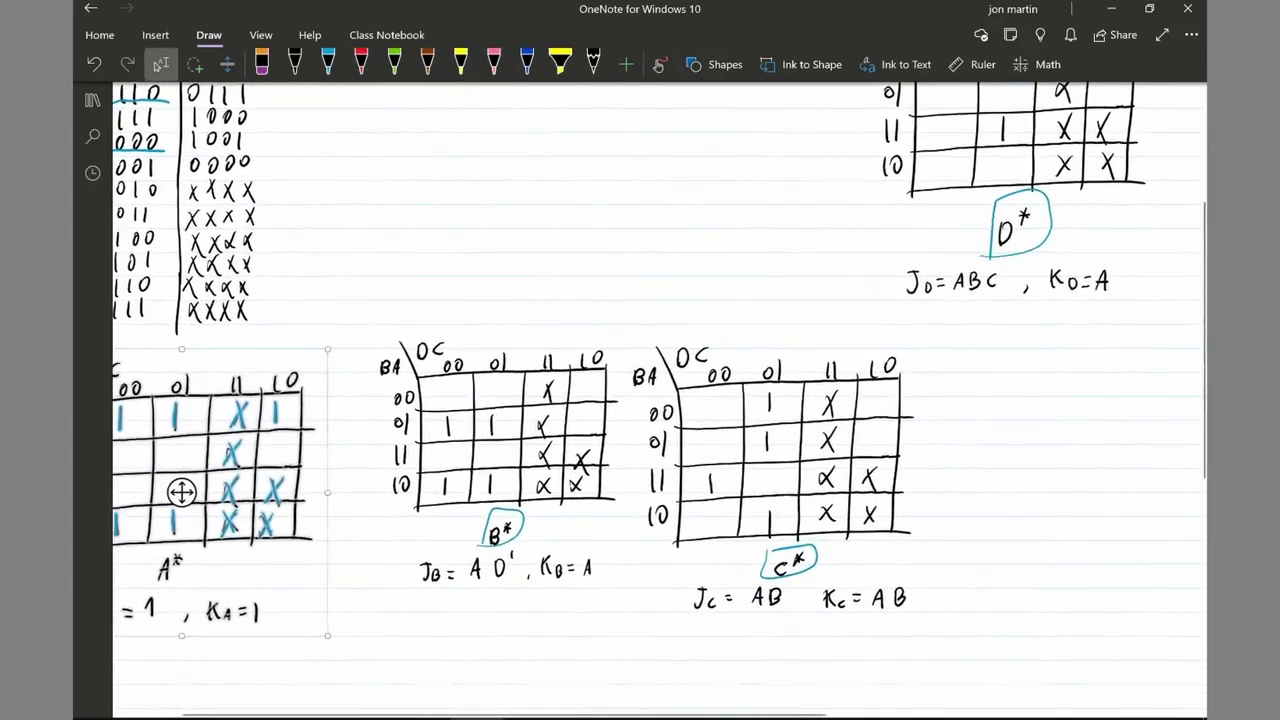
scroll(259, 491, left, 1)
click(361, 64)
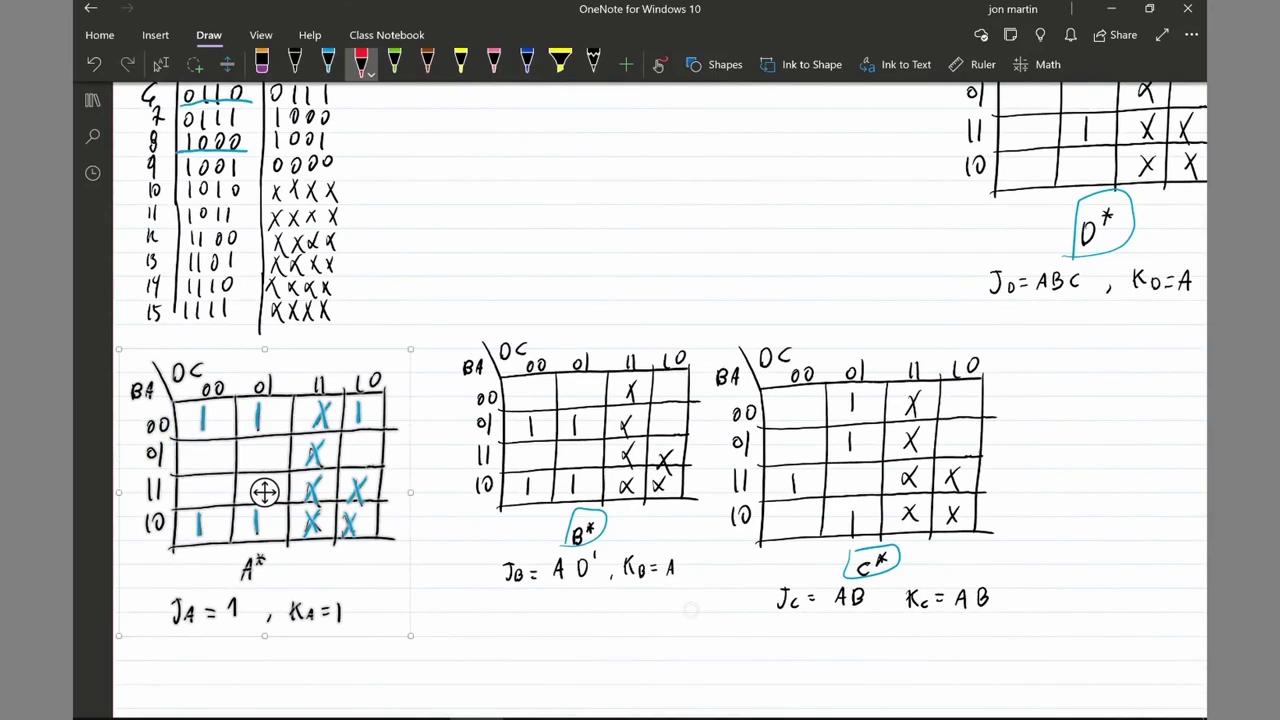
click(194, 64)
mouse_move(690, 612)
mouse_down()
mouse_move(702, 414)
mouse_move(516, 285)
mouse_move(690, 616)
mouse_up()
drag(474, 636, 606, 628)
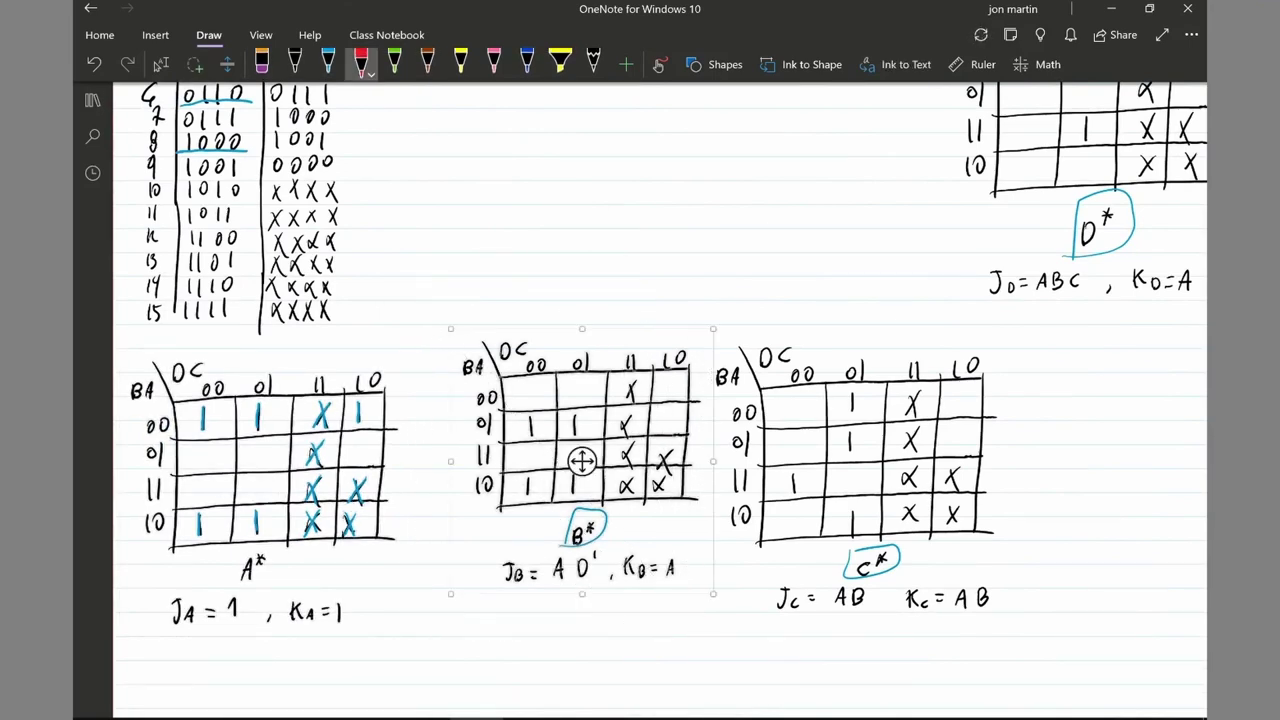
drag(582, 460, 551, 197)
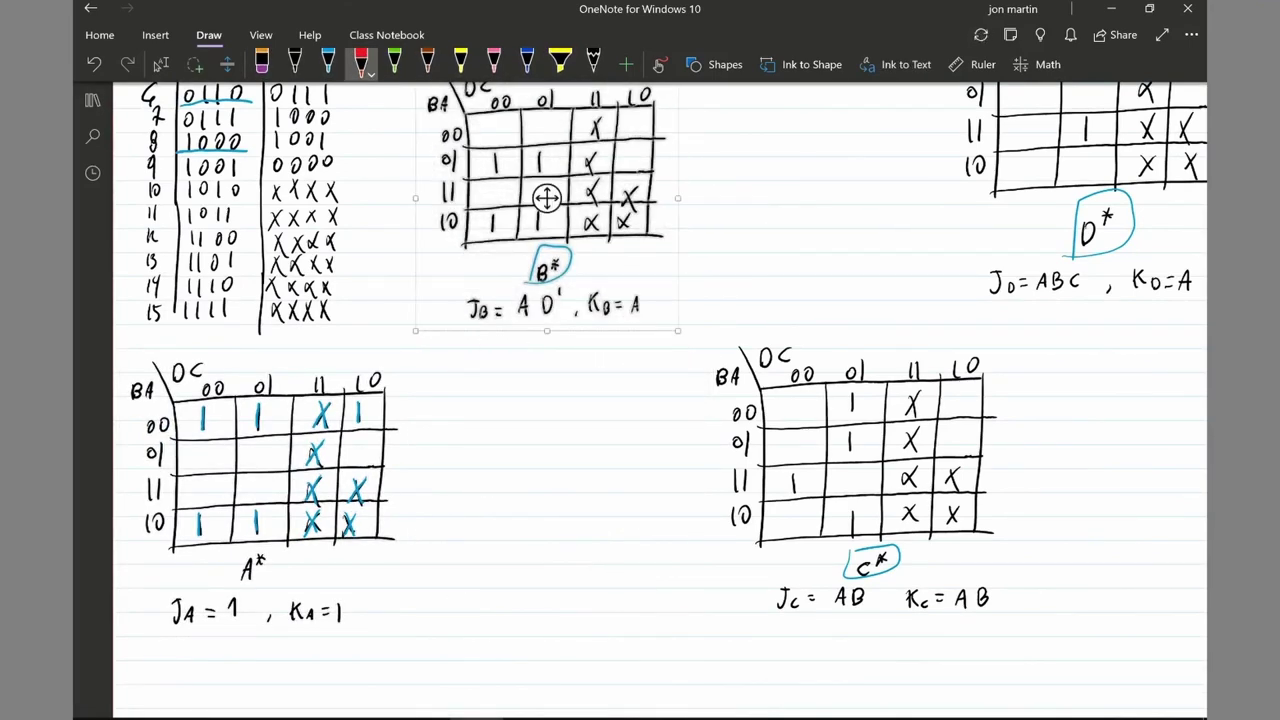
scroll(551, 197, up, 2)
scroll(547, 311, up, 1)
drag(546, 377, 539, 313)
scroll(539, 313, up, 5)
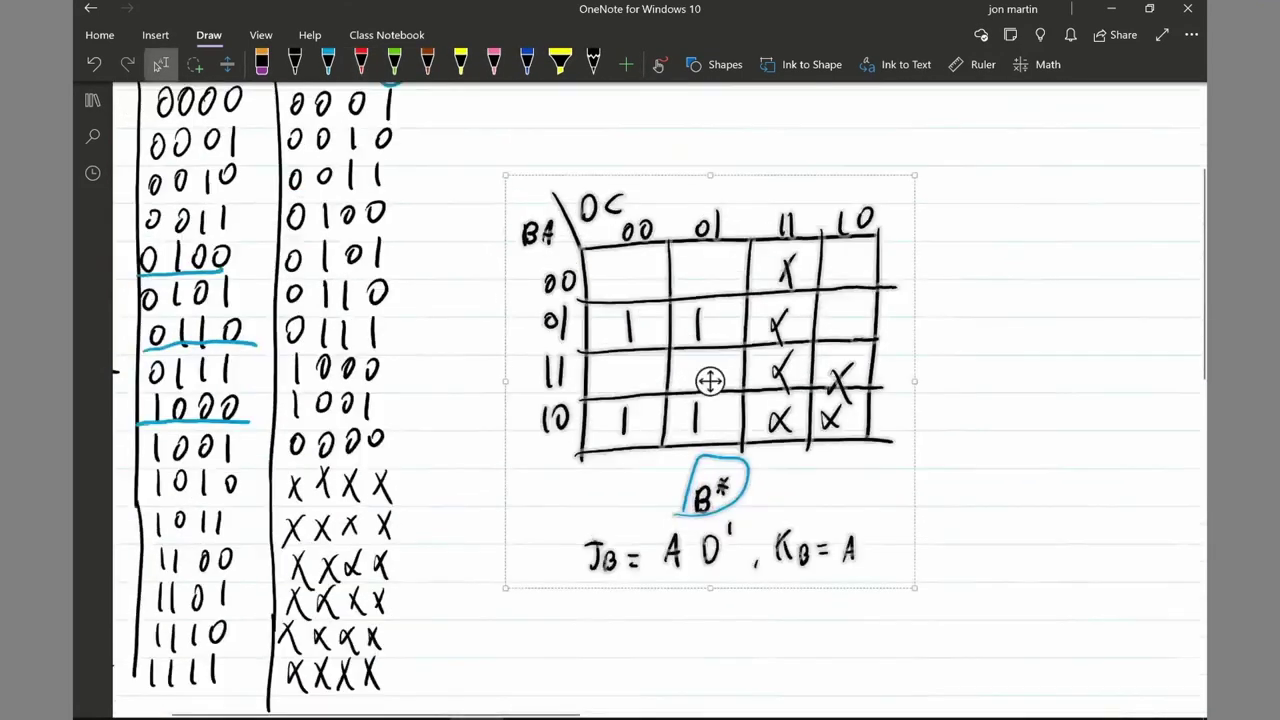
- Erase the blue loop around B* and the blue marks in the state table, and redraw row 4's leading 0 in black
key(Escape)
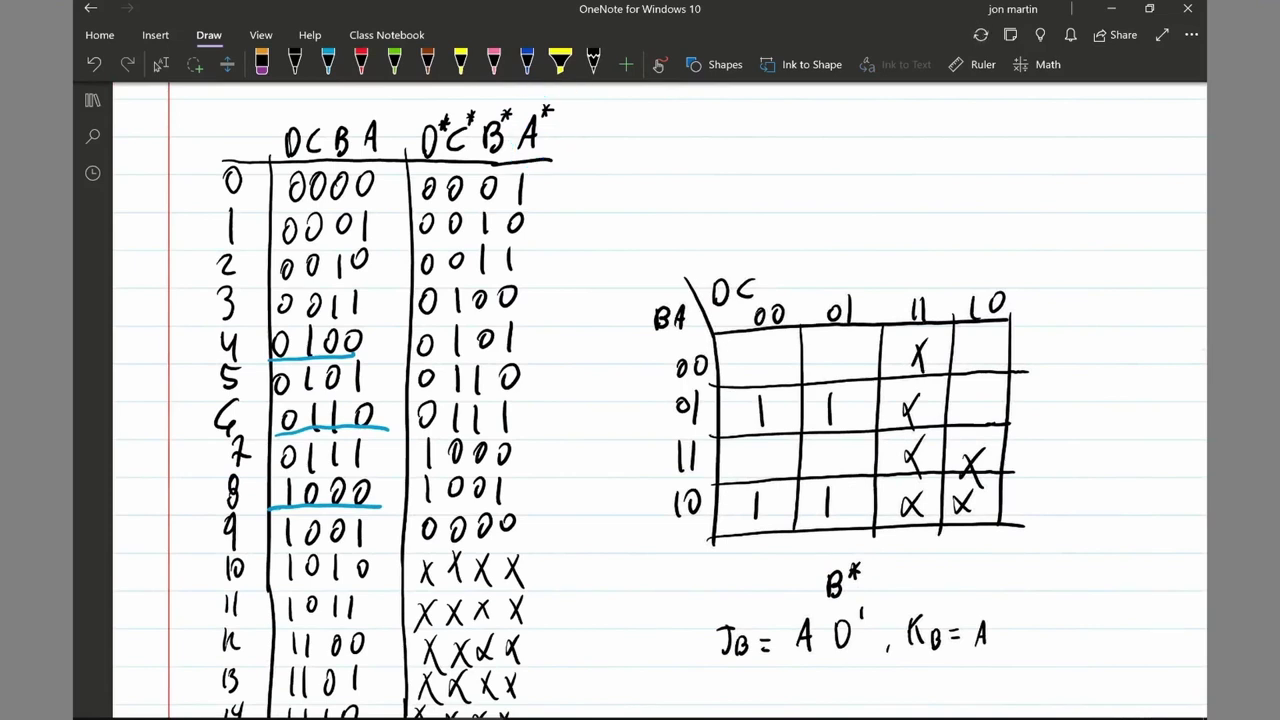
scroll(660, 400, up, 2)
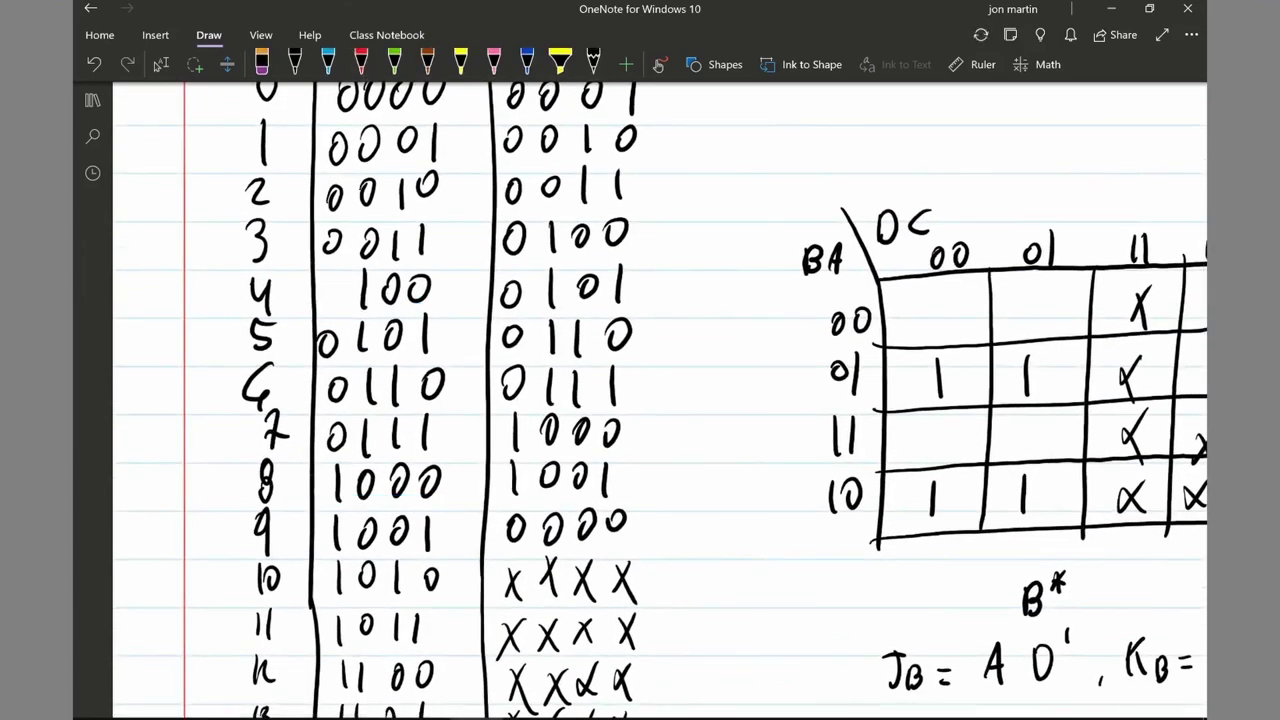
click(294, 64)
mouse_move(342, 274)
mouse_down()
mouse_move(325, 284)
mouse_move(340, 272)
mouse_up()
click(328, 64)
scroll(660, 400, down, 2)
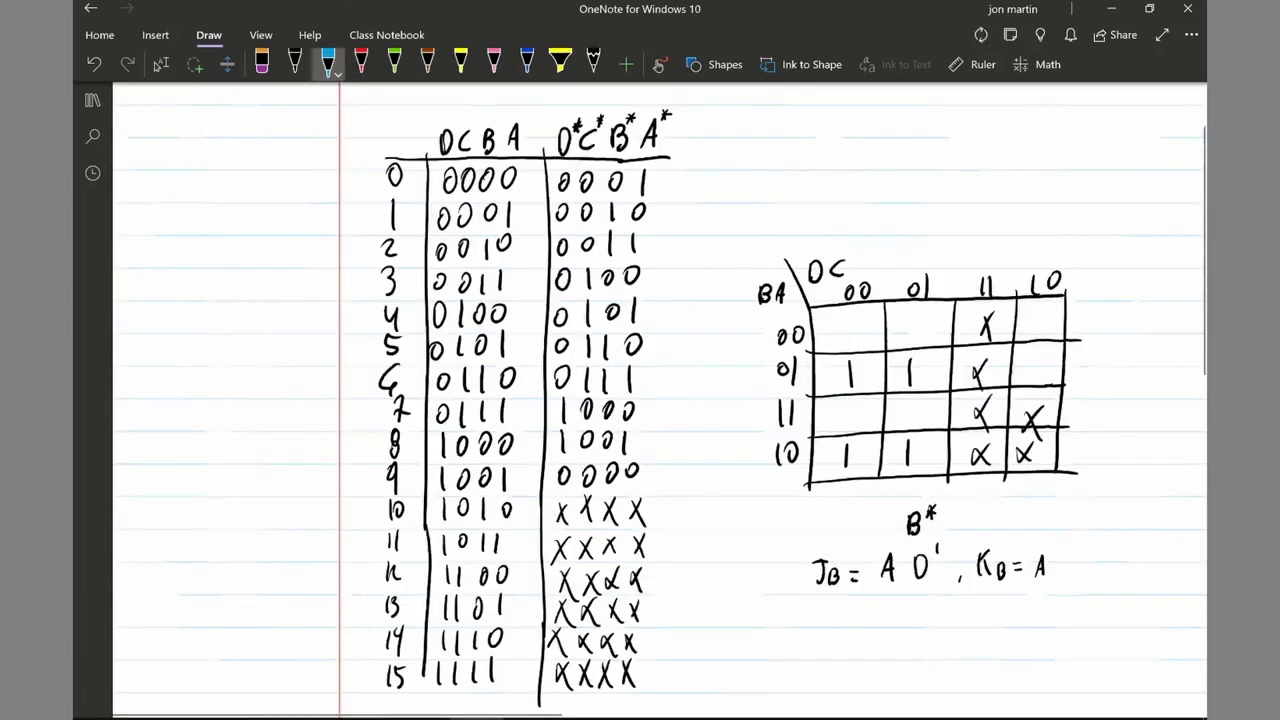
scroll(660, 400, up, 1)
click(160, 64)
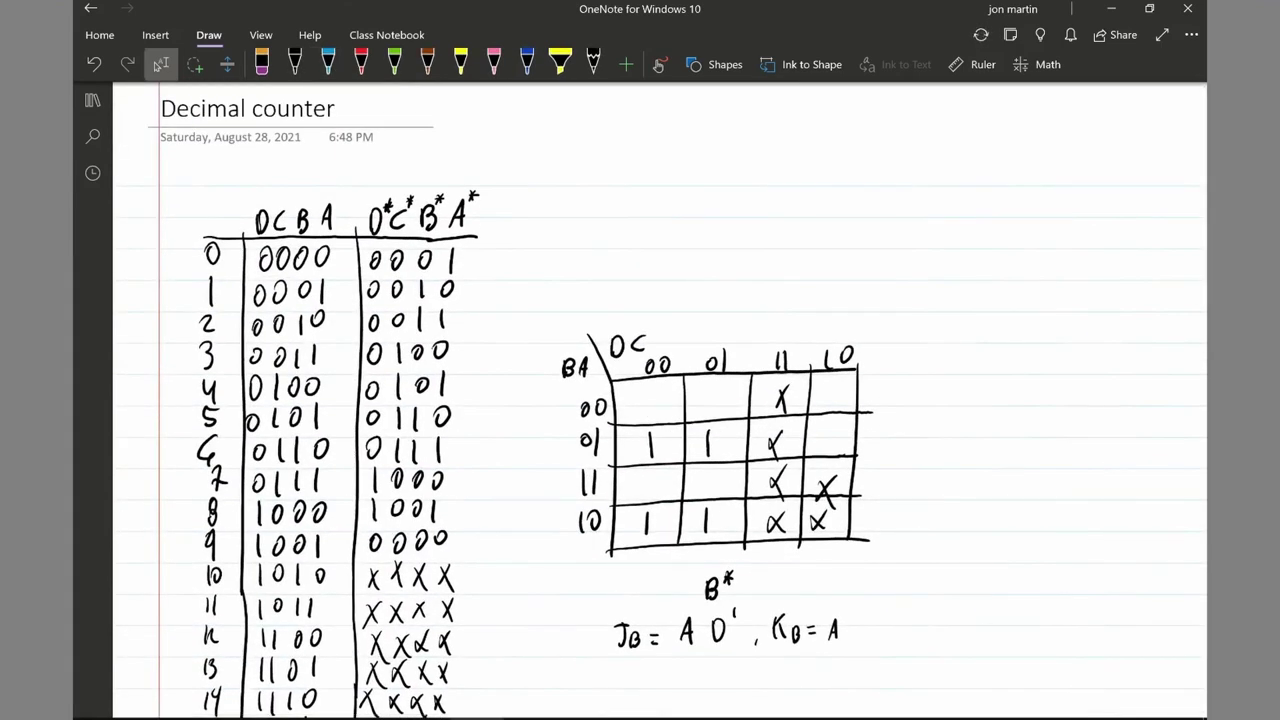
- In blue, circle row 1's B* value, underline 0001, add arrows to DC 00 and BA 01, and trace that cell's 1
click(328, 64)
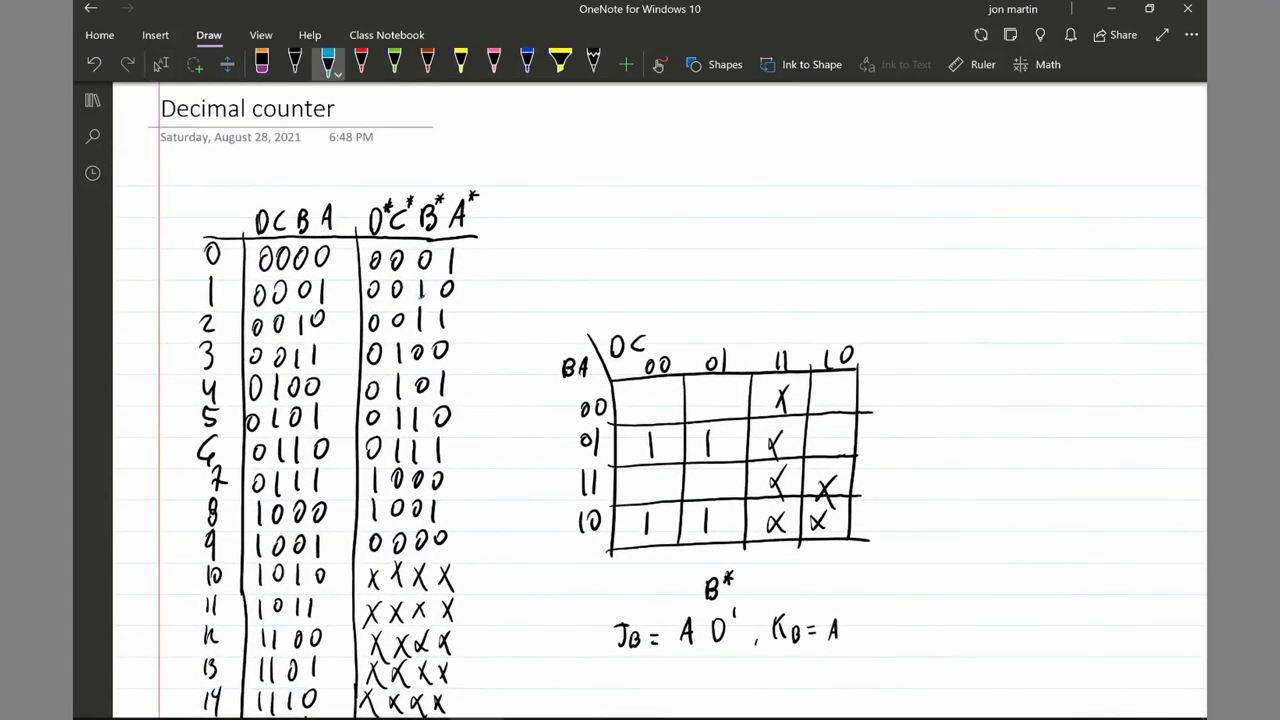
drag(421, 293, 430, 292)
drag(238, 310, 327, 308)
drag(665, 257, 665, 332)
drag(665, 332, 675, 311)
drag(526, 447, 565, 447)
drag(565, 447, 550, 459)
drag(650, 429, 648, 463)
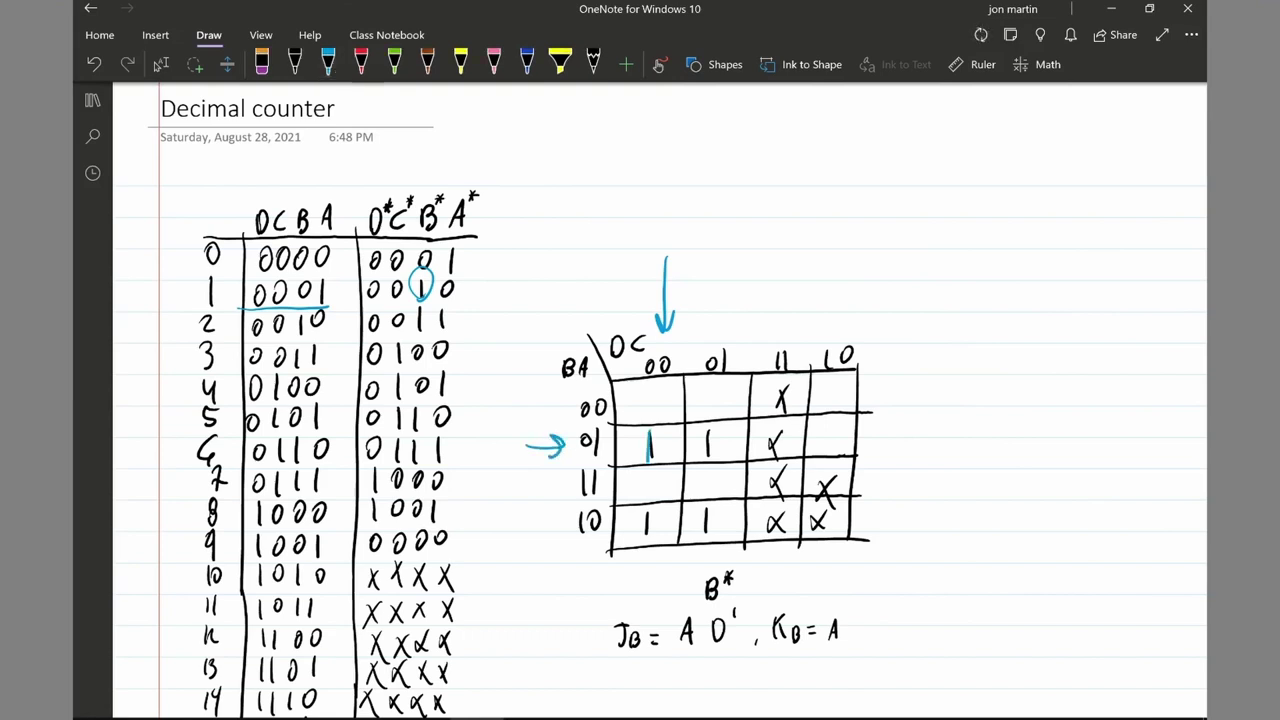
- Erase both blue arrows, circle row 2's B* value in blue and trace the 1 at DC 00, BA 10
click(665, 290)
click(545, 447)
click(328, 64)
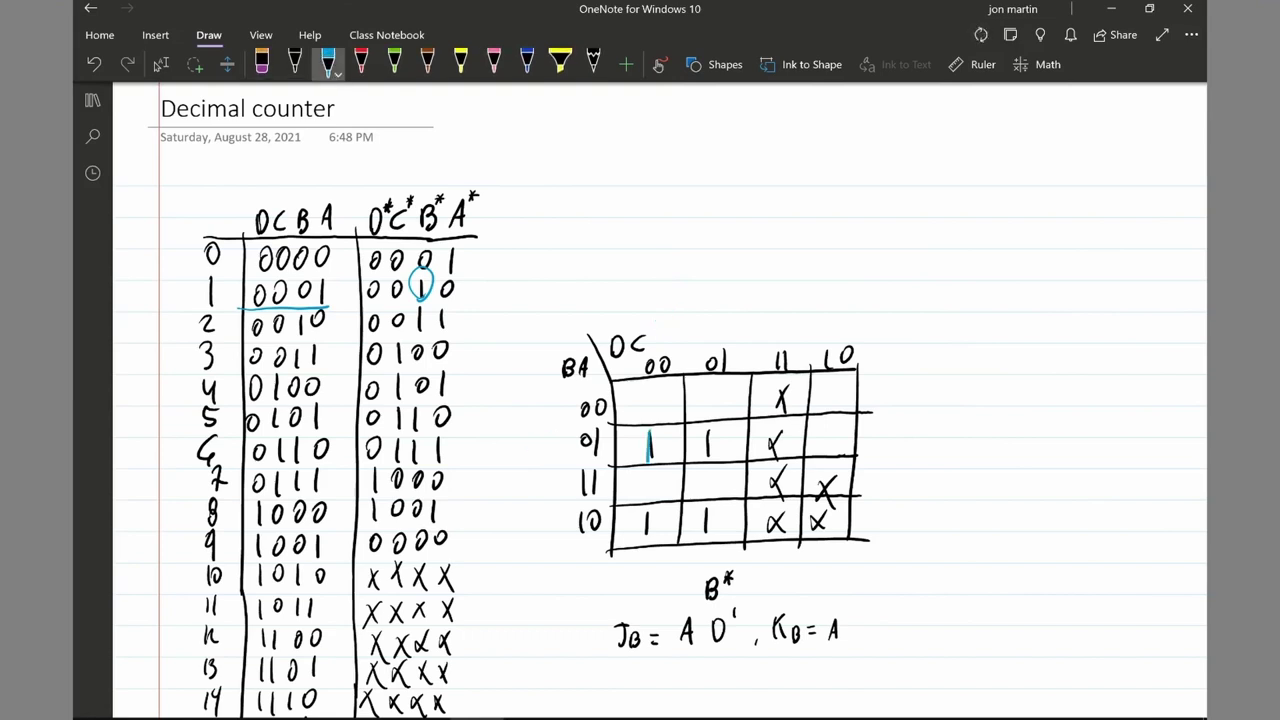
drag(422, 301, 424, 300)
drag(648, 514, 646, 541)
- Circle the B* values of rows 5 and 6 in blue, underline 0101, and trace both 1s in the map's DC 01 column
drag(420, 404, 418, 403)
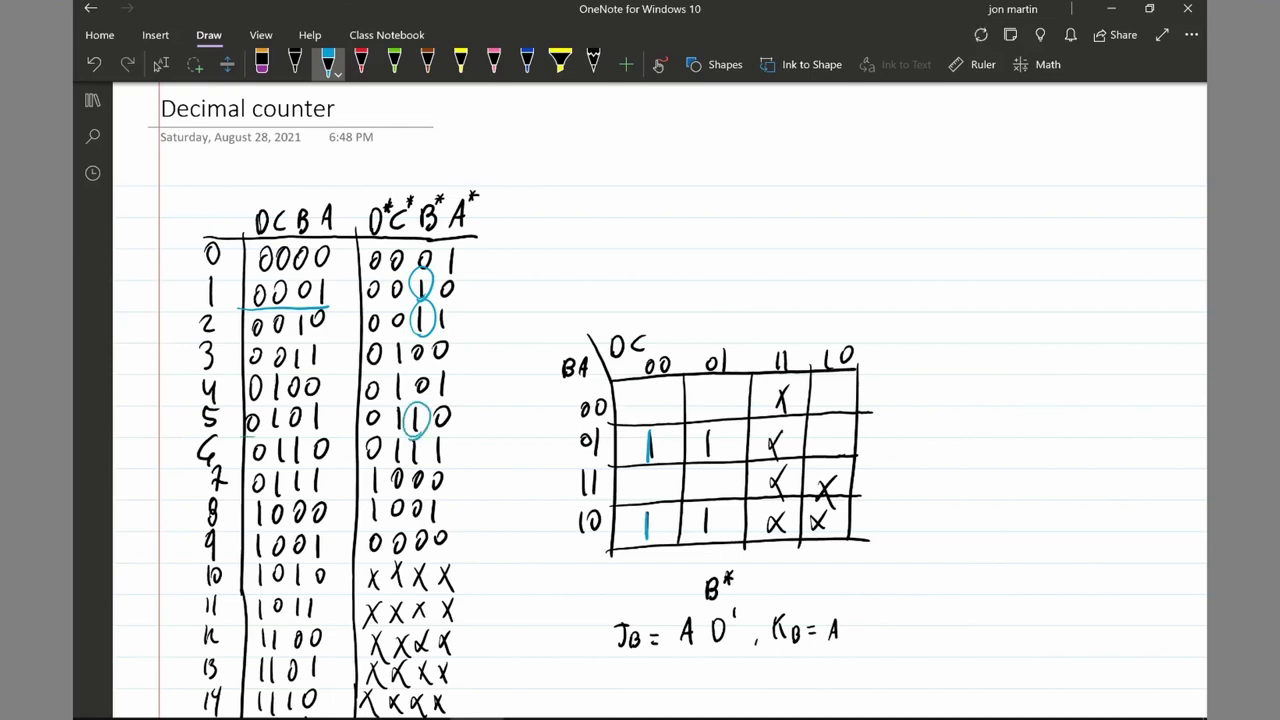
drag(254, 439, 320, 431)
drag(707, 430, 707, 462)
mouse_move(412, 470)
mouse_down()
mouse_move(406, 458)
mouse_move(416, 462)
mouse_up()
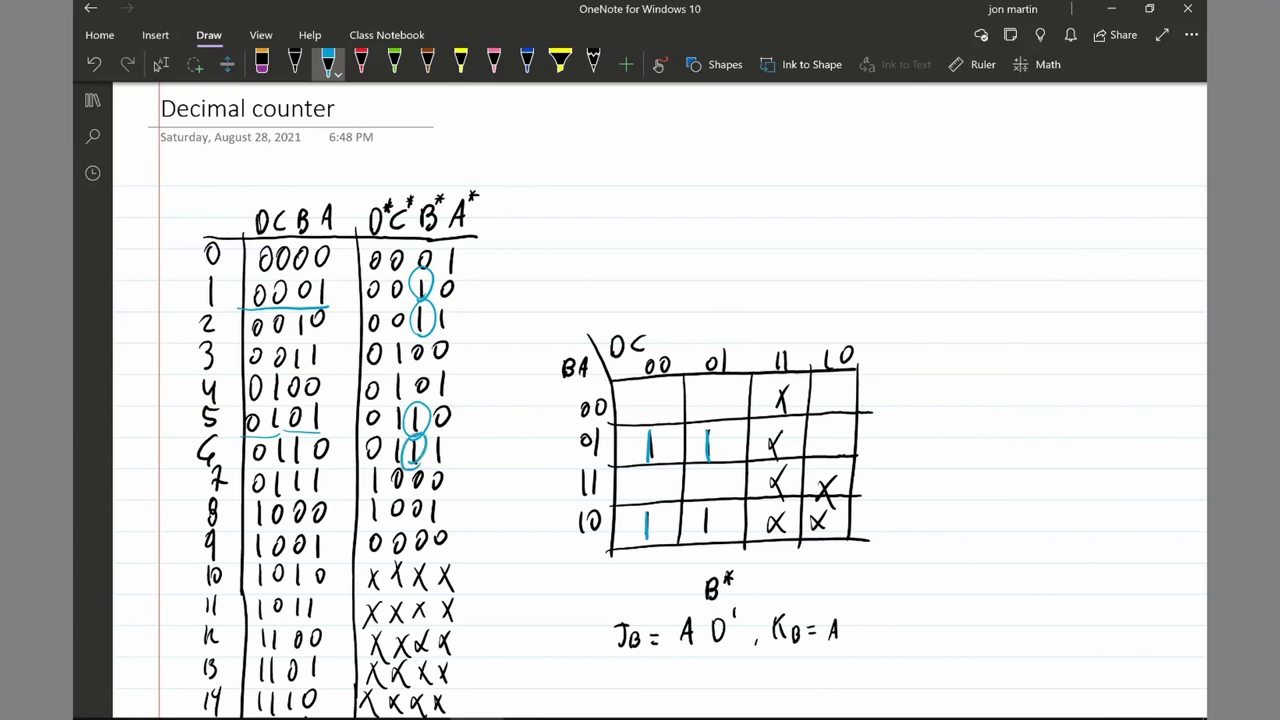
drag(704, 507, 704, 539)
mouse_move(424, 468)
mouse_down()
mouse_move(404, 528)
mouse_move(432, 490)
mouse_up()
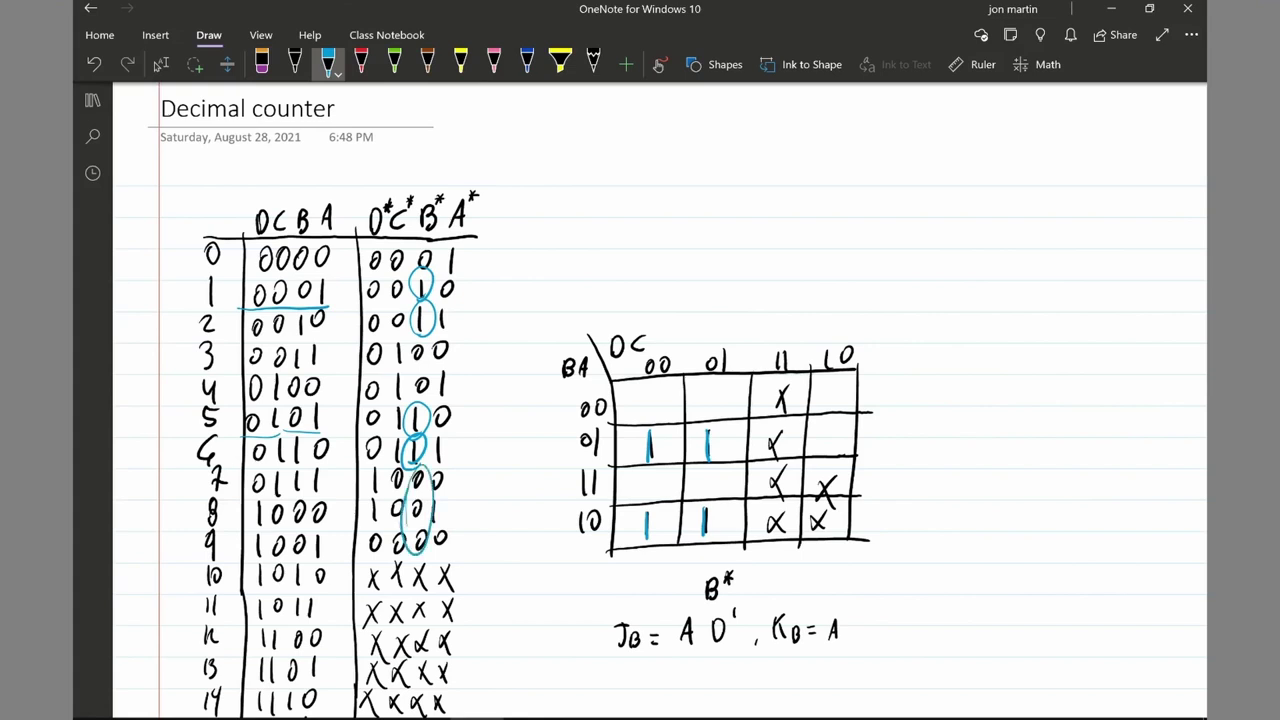
click(93, 63)
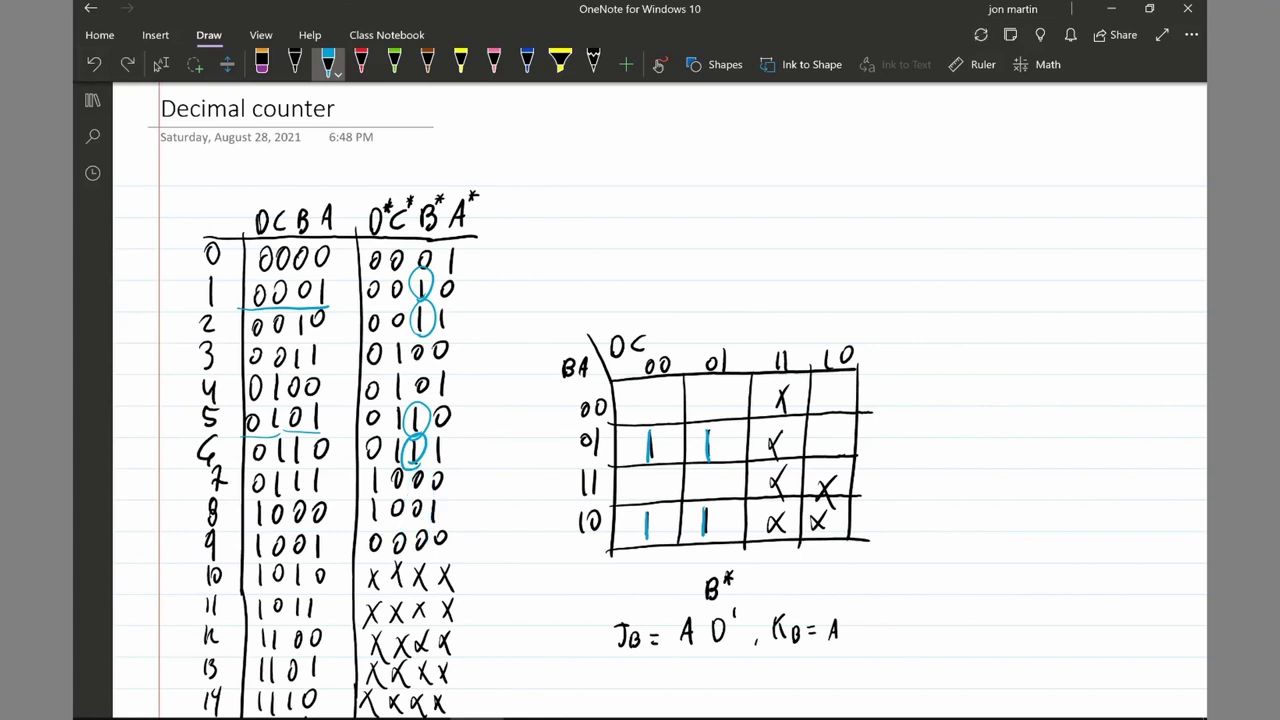
- Trace the Xs in the B* map's DC 11 and DC 10 columns in blue
scroll(640, 400, down, 3)
click(160, 64)
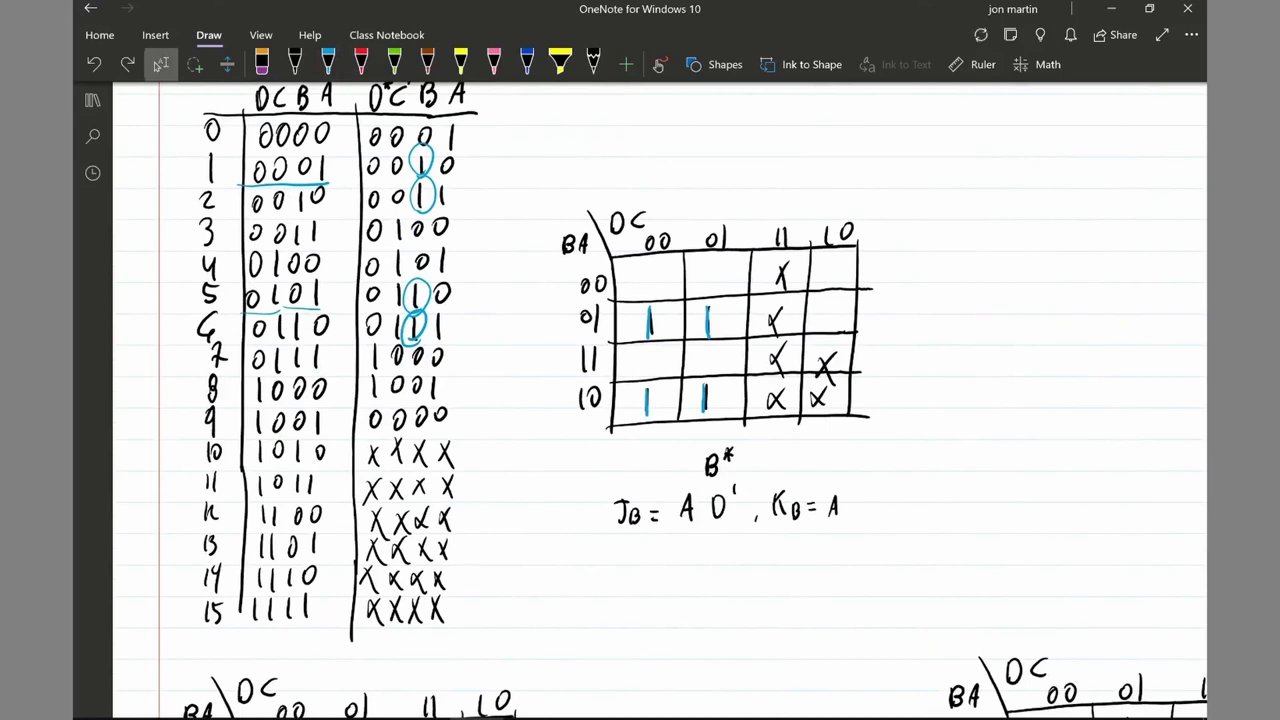
click(328, 64)
mouse_move(770, 260)
mouse_down()
mouse_move(786, 292)
mouse_move(770, 382)
mouse_move(780, 416)
mouse_move(838, 348)
mouse_move(826, 414)
mouse_up()
drag(832, 396, 814, 418)
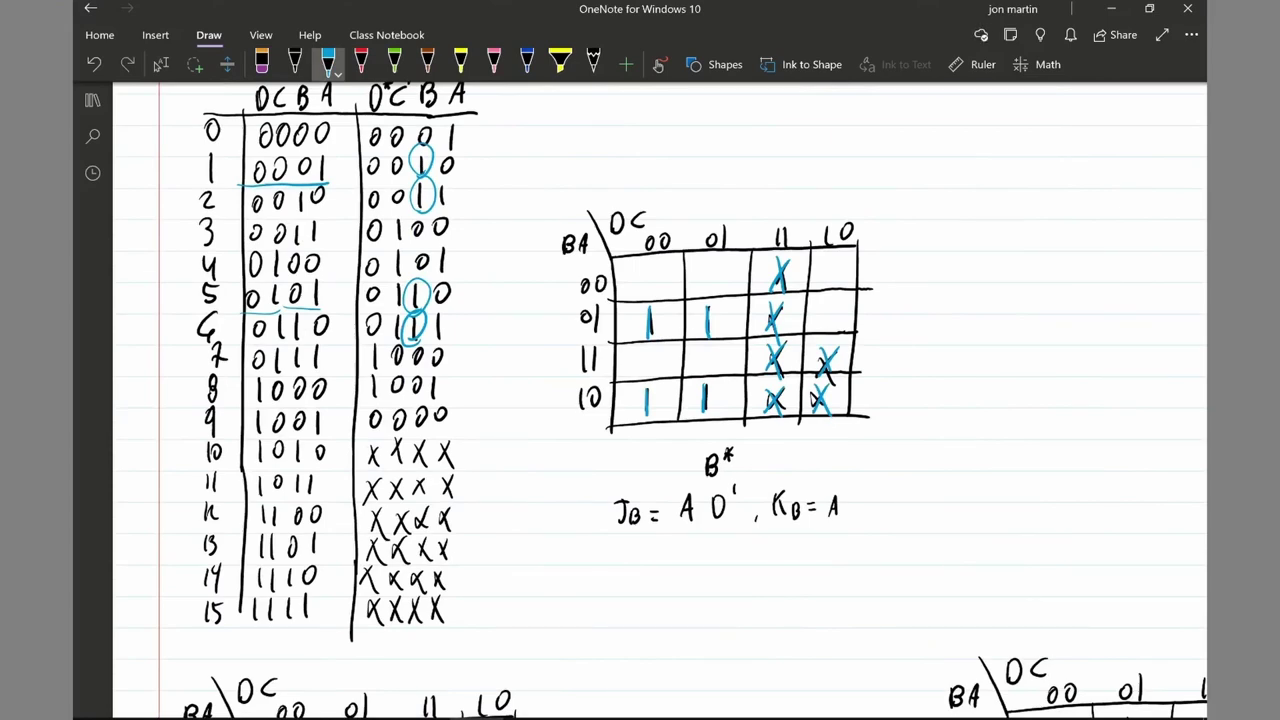
- Erase the J of the JB equation and redraw it in black
scroll(897, 300, up, 3)
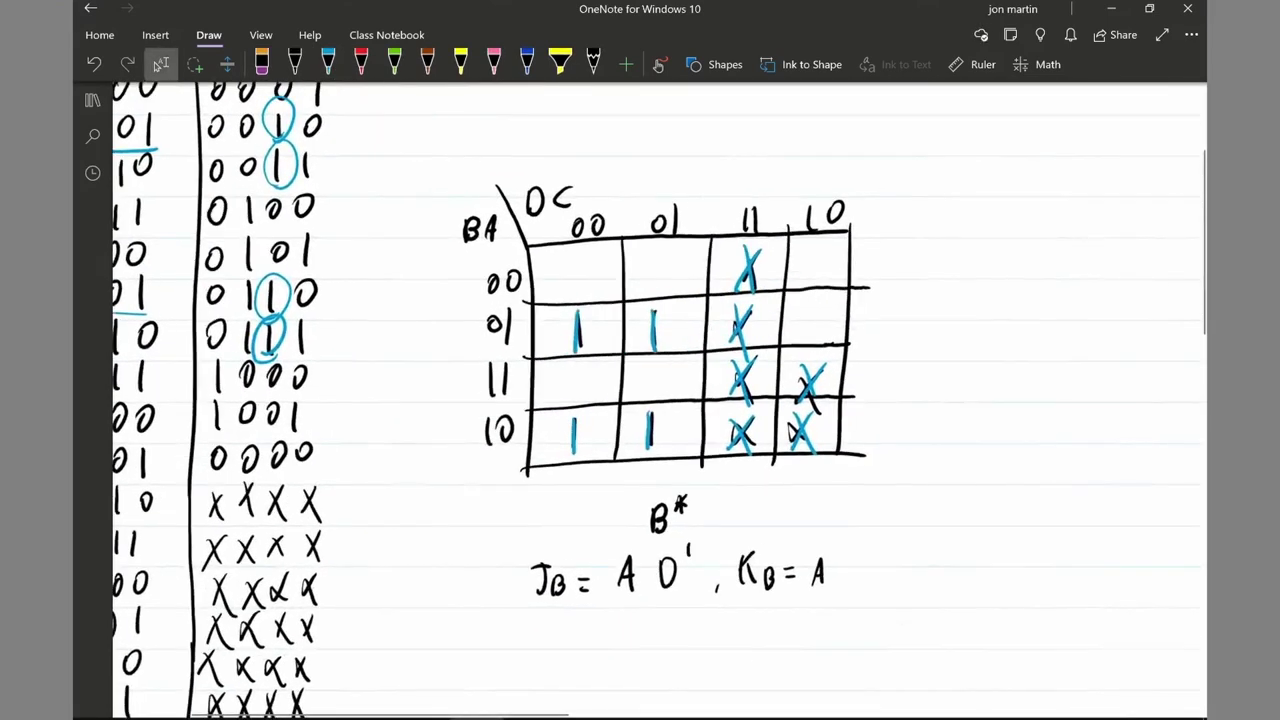
click(328, 64)
mouse_move(492, 612)
mouse_down()
mouse_move(572, 611)
mouse_move(527, 588)
mouse_up()
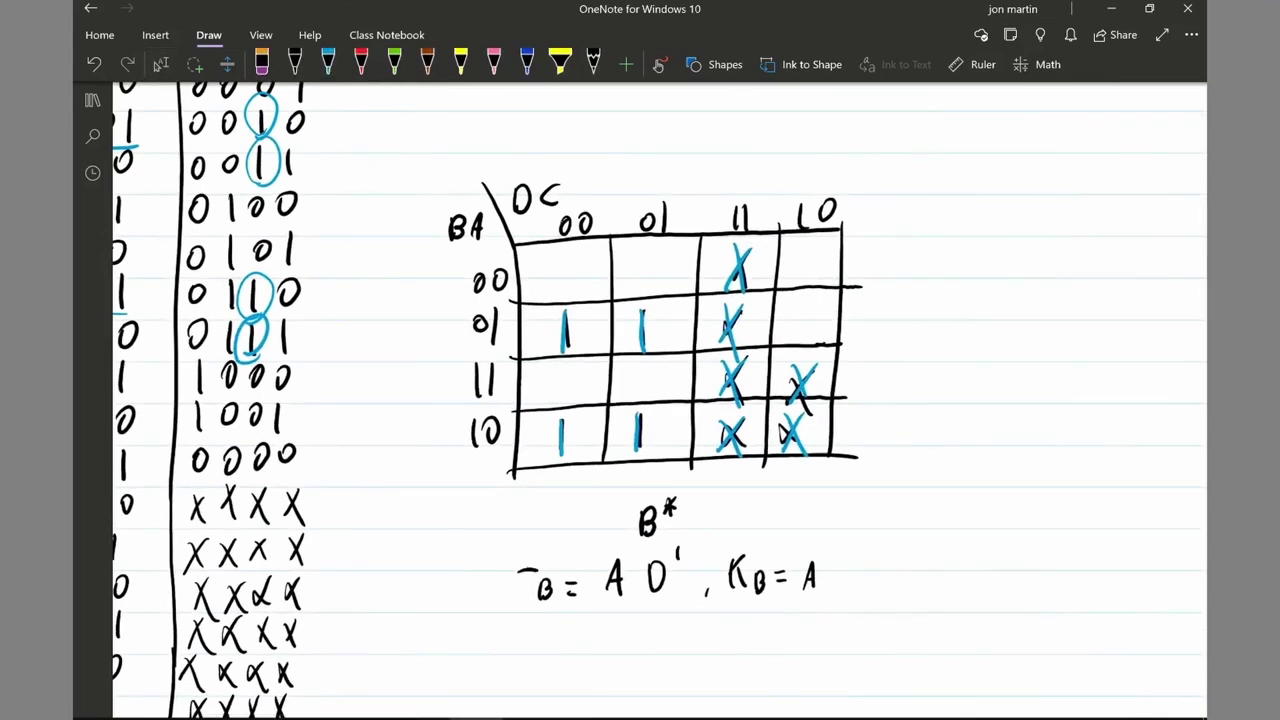
click(294, 64)
drag(525, 573, 516, 597)
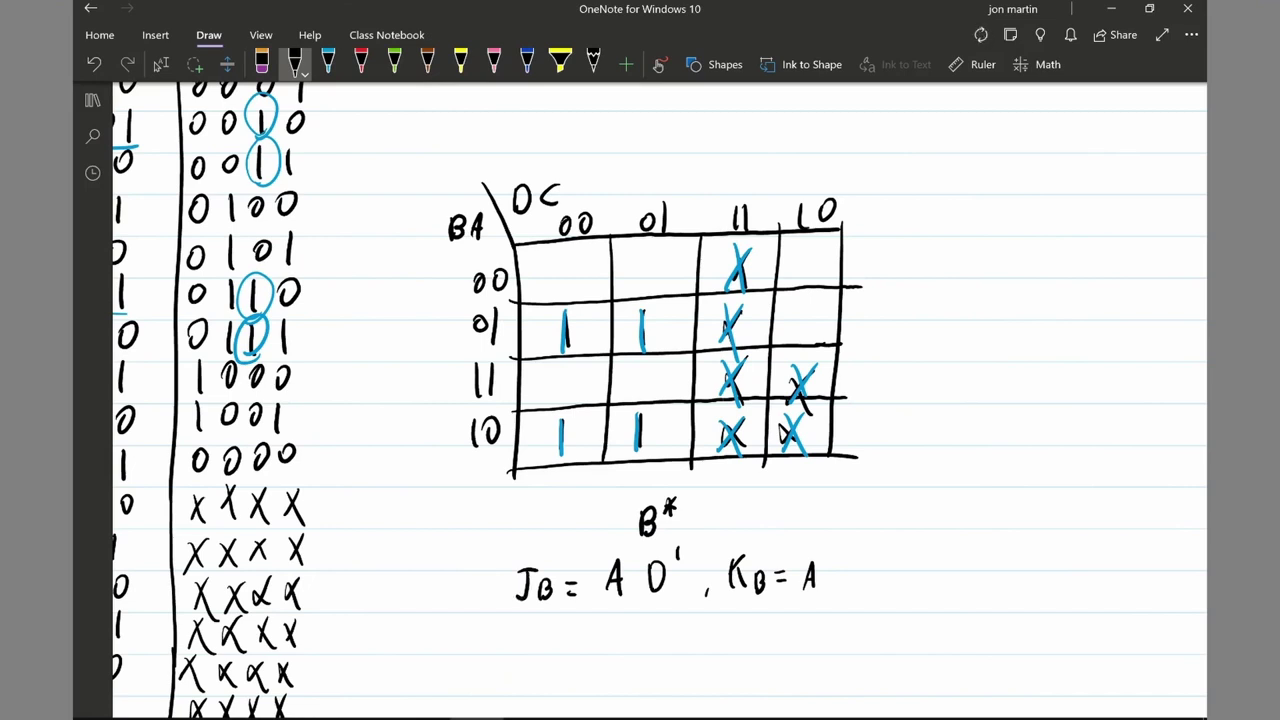
- Draw blue arrows to the B* map's BA 00 and 01 rows and loop the two 1s in row BA 01 in black
click(328, 64)
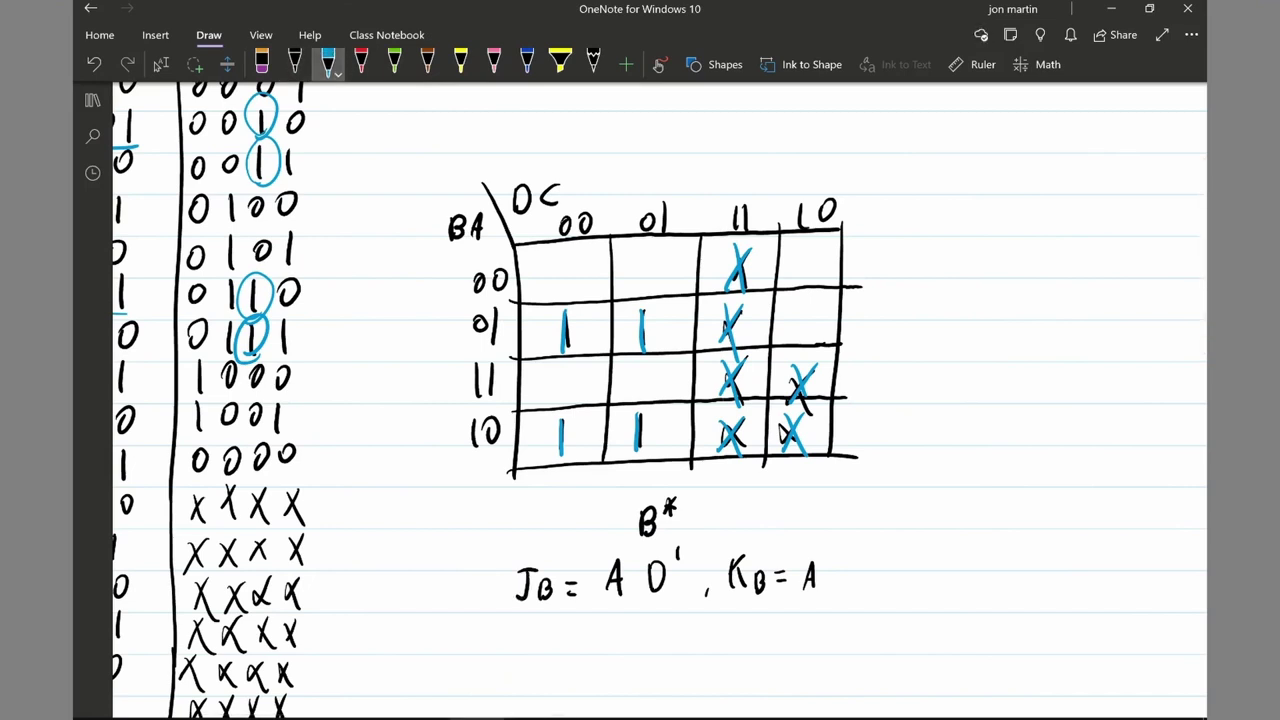
mouse_move(370, 283)
mouse_down()
mouse_move(452, 283)
mouse_move(434, 290)
mouse_up()
mouse_move(372, 325)
mouse_down()
mouse_move(448, 327)
mouse_move(427, 346)
mouse_up()
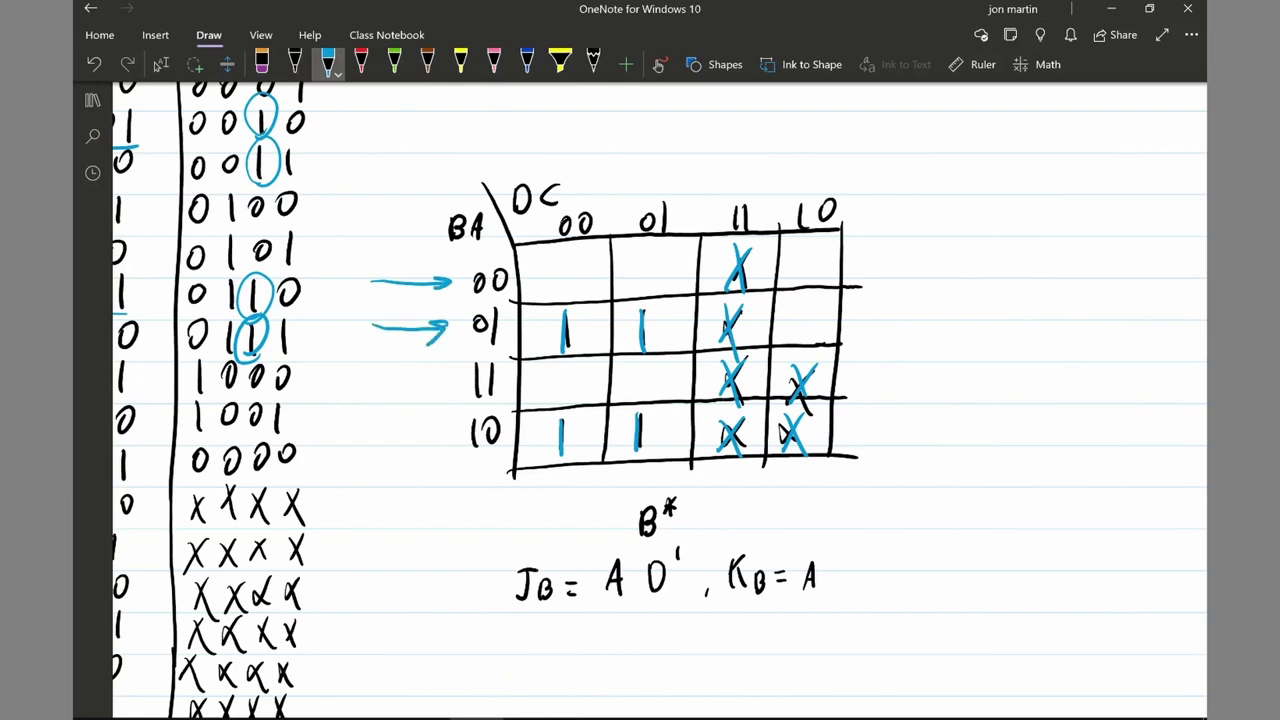
click(295, 64)
mouse_move(662, 350)
mouse_down()
mouse_move(553, 298)
mouse_move(689, 321)
mouse_move(668, 350)
mouse_up()
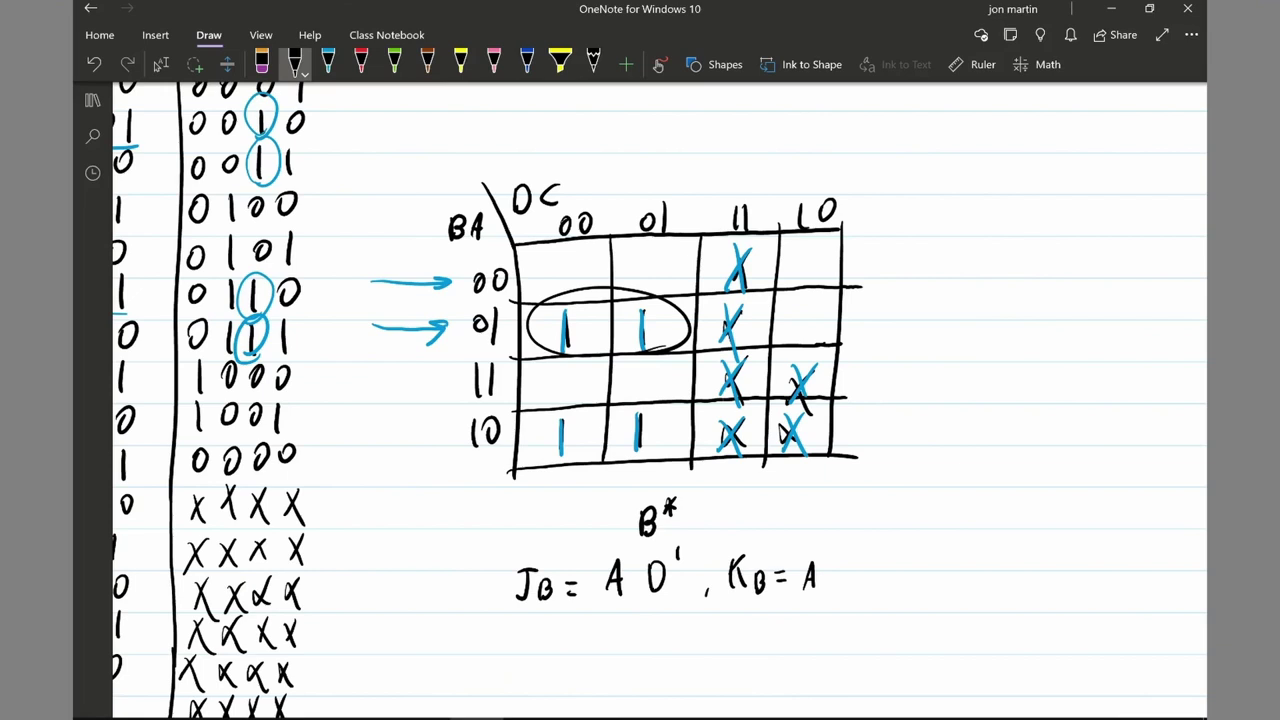
- Draw black arrows pointing down at the B* map's DC 00 and DC 01 columns
drag(481, 348, 505, 345)
drag(574, 137, 574, 189)
drag(567, 175, 582, 176)
drag(656, 127, 656, 184)
drag(649, 171, 663, 172)
- Erase the right side of the JB equation and rewrite it as AD' in black
drag(676, 545, 675, 558)
mouse_move(608, 580)
mouse_down()
mouse_move(664, 578)
mouse_move(676, 557)
mouse_up()
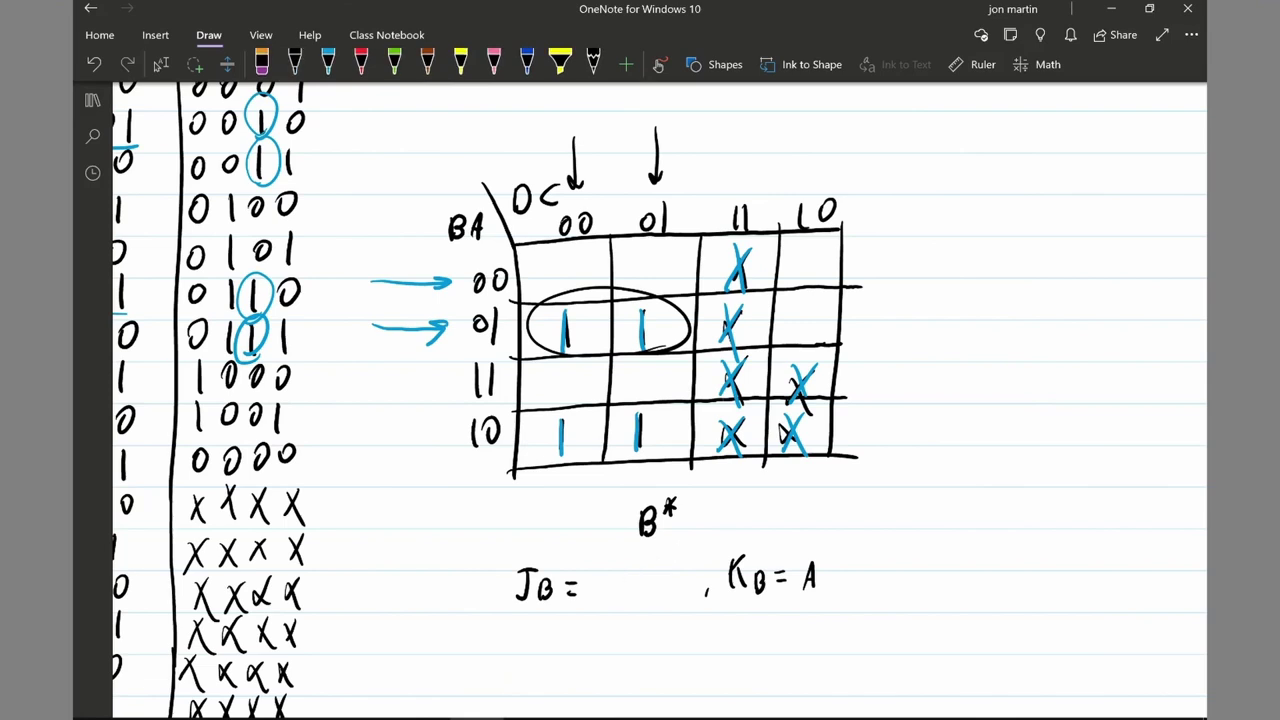
click(295, 64)
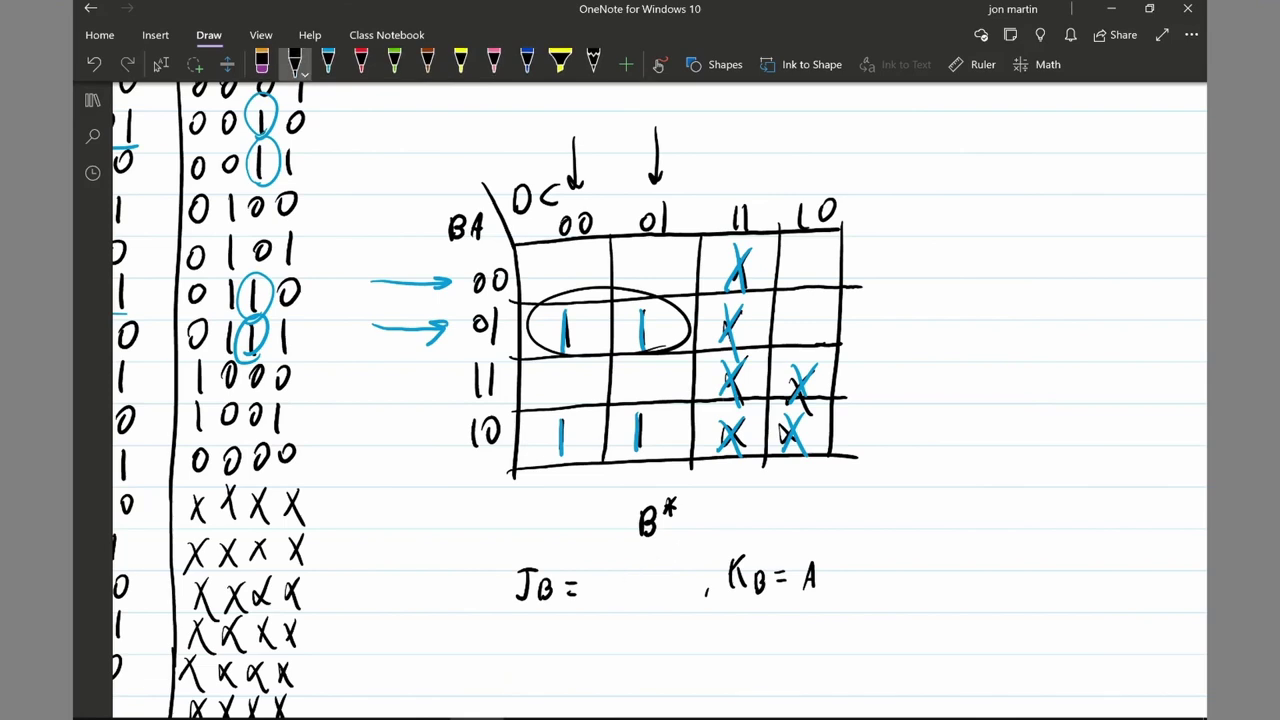
mouse_move(606, 603)
mouse_down()
mouse_move(625, 585)
mouse_move(629, 606)
mouse_up()
drag(612, 589, 652, 604)
drag(670, 553, 667, 569)
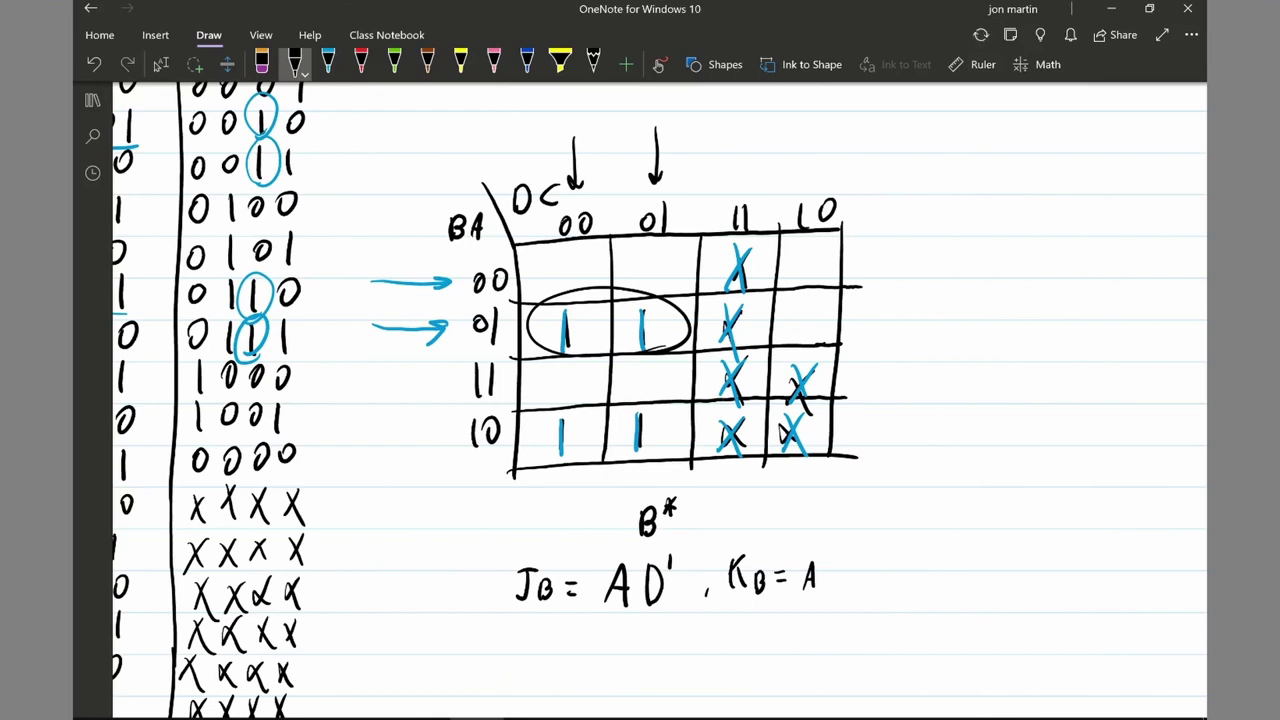
- Erase the column arrows, the black loop around the BA 01 1s and the blue row arrows from the B* map
click(656, 160)
click(574, 165)
click(600, 290)
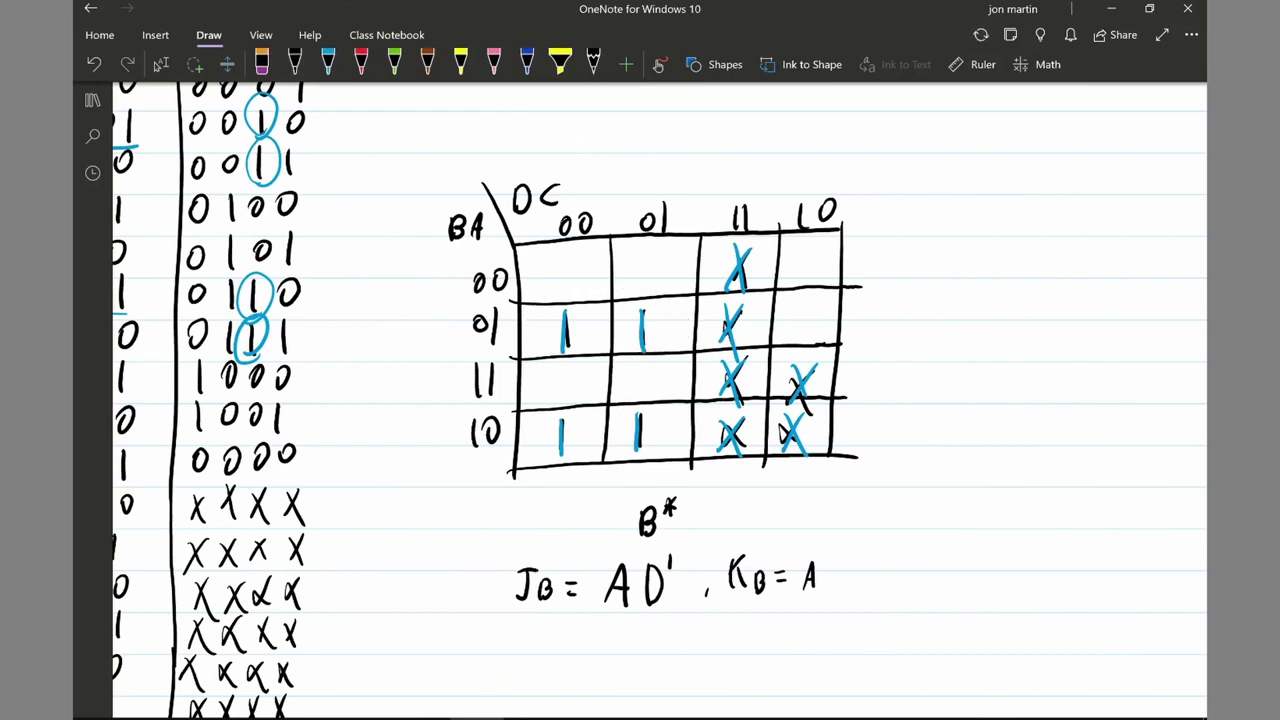
click(412, 283)
click(410, 330)
- Draw black arrows pointing at the B* map's BA 11 and BA 10 rows
click(295, 64)
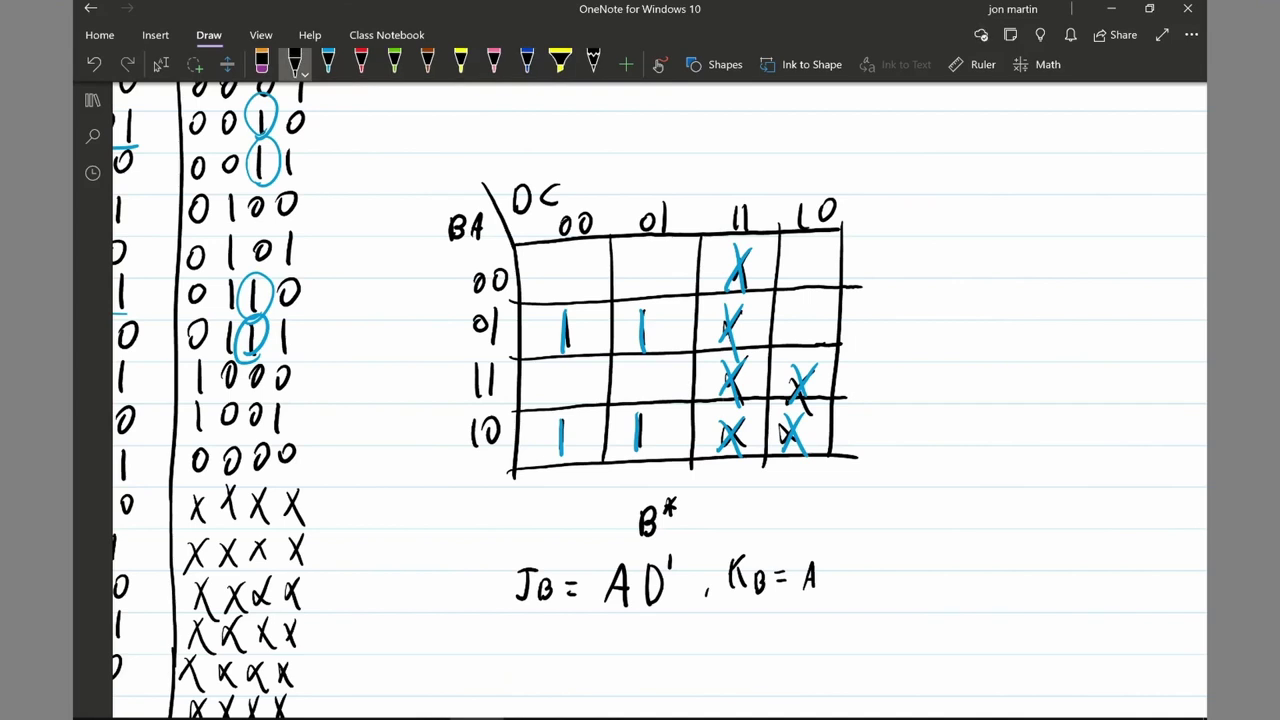
drag(394, 377, 437, 376)
mouse_move(392, 426)
mouse_down()
mouse_move(433, 425)
mouse_move(420, 439)
mouse_up()
drag(424, 367, 422, 390)
- In red, write 1s in row BA 11 and 0s over the 1s in row BA 10, under DC 00 and 01
click(361, 64)
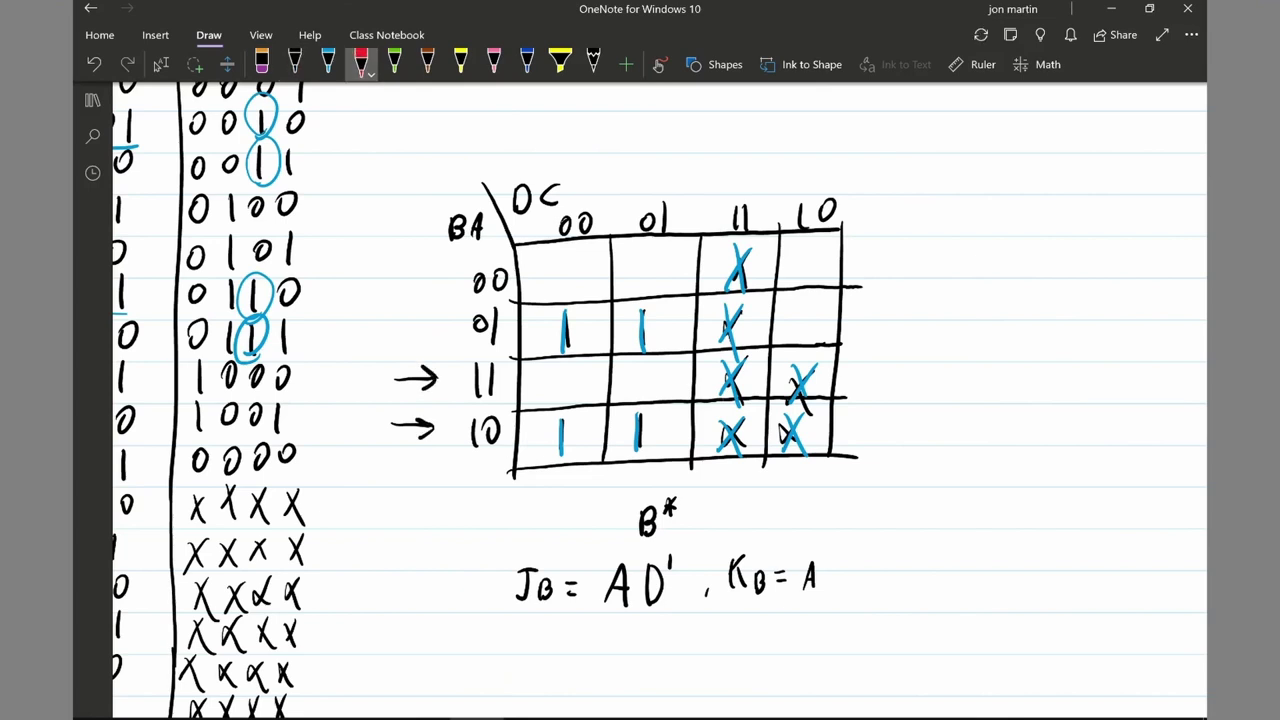
drag(567, 366, 567, 390)
drag(641, 366, 641, 390)
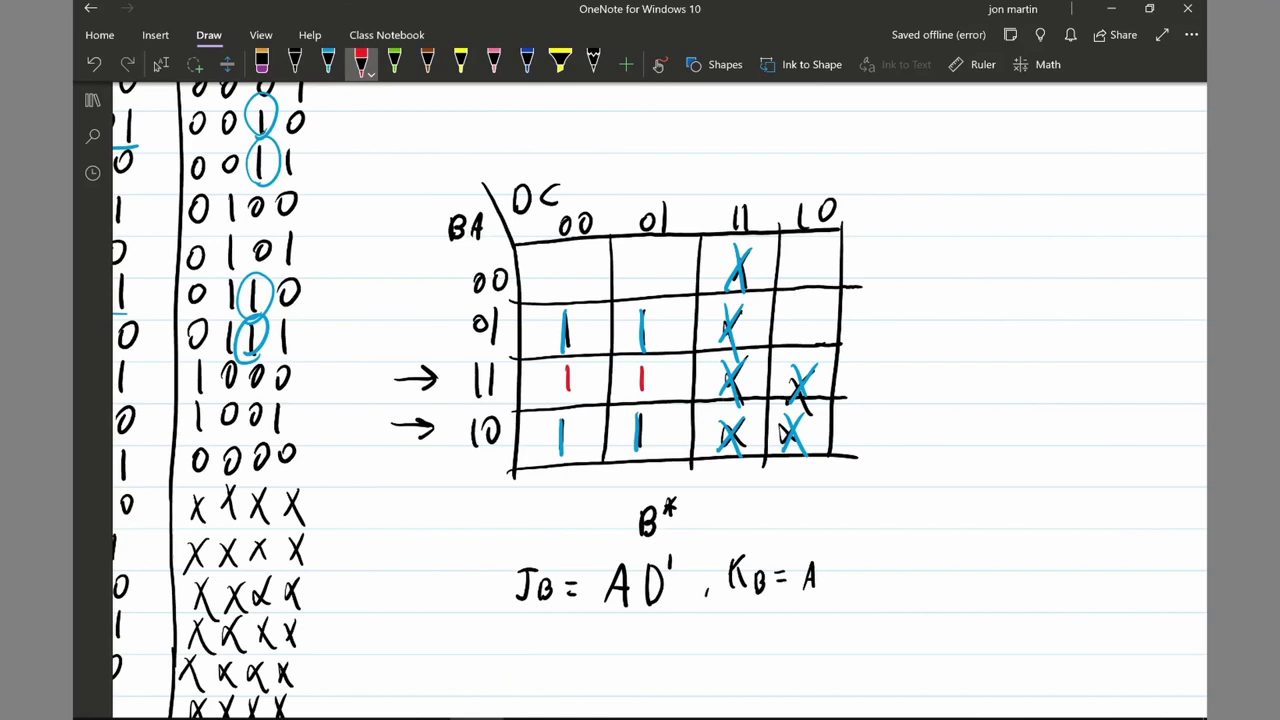
drag(560, 418, 562, 452)
drag(636, 418, 638, 446)
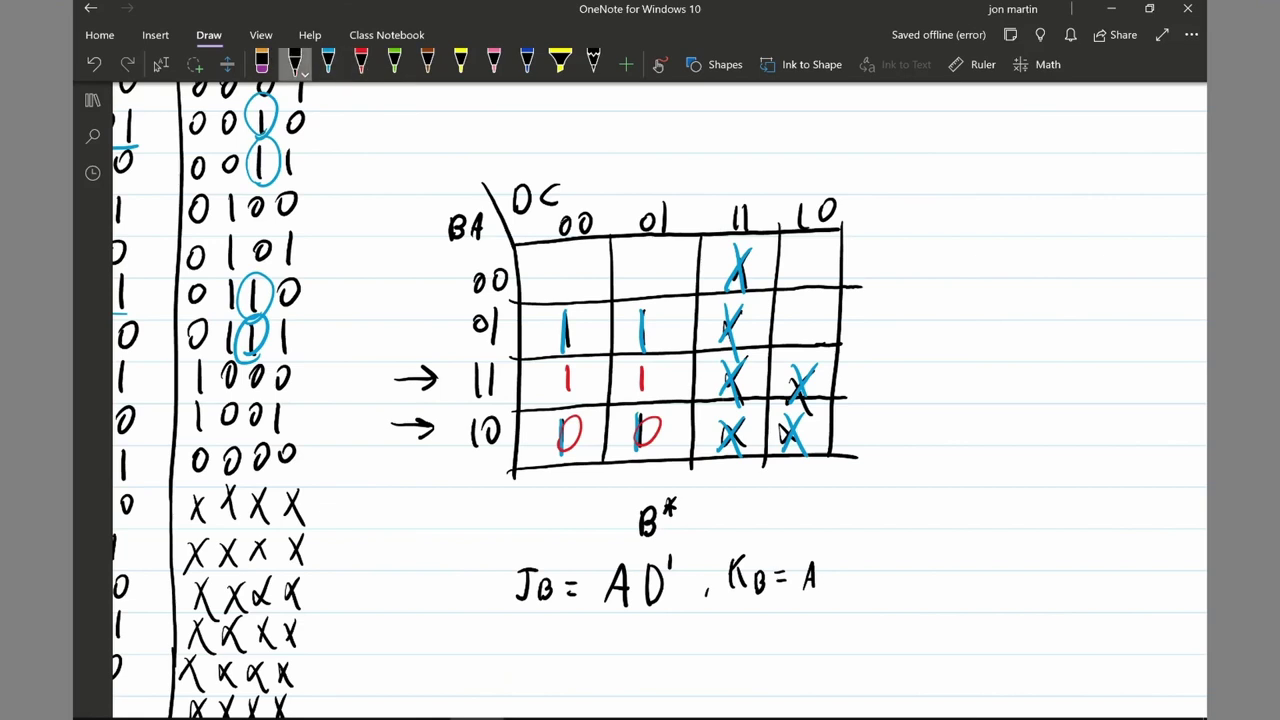
- Loop the B* map's BA 11 row in black and erase the "= A" after KB
click(295, 63)
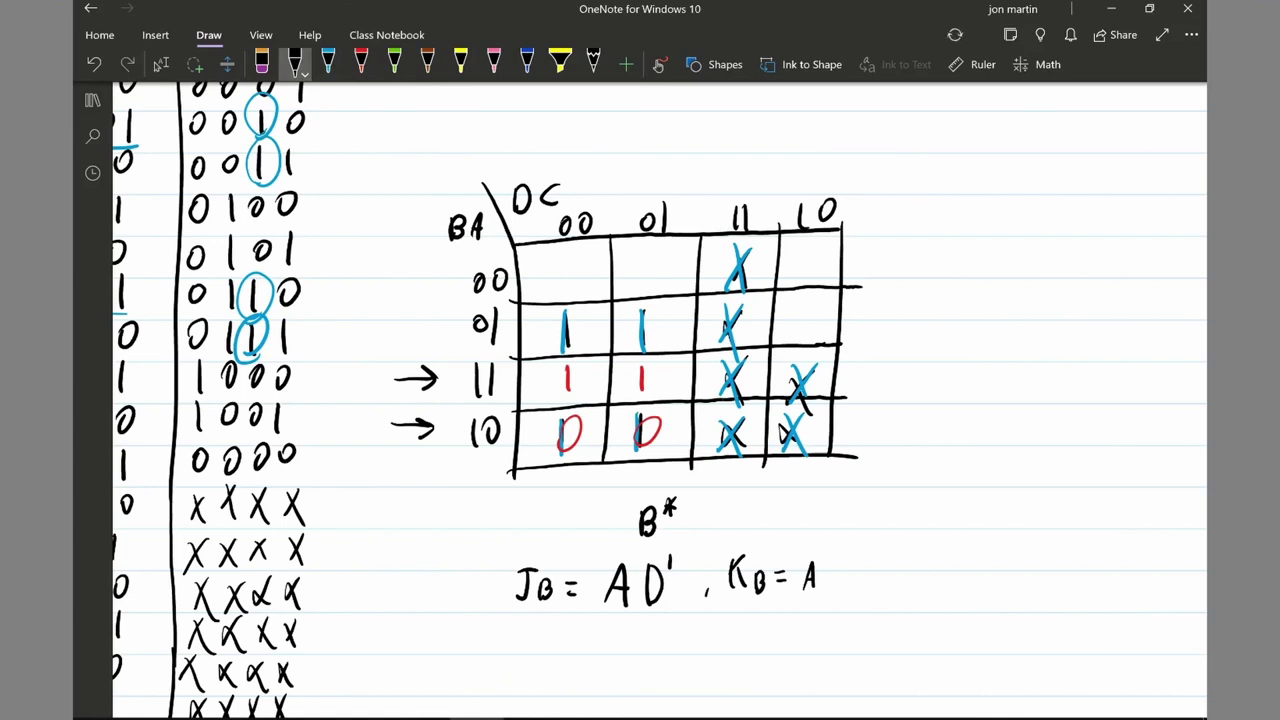
mouse_move(852, 357)
mouse_down()
mouse_move(720, 341)
mouse_move(508, 396)
mouse_move(830, 410)
mouse_move(640, 340)
mouse_up()
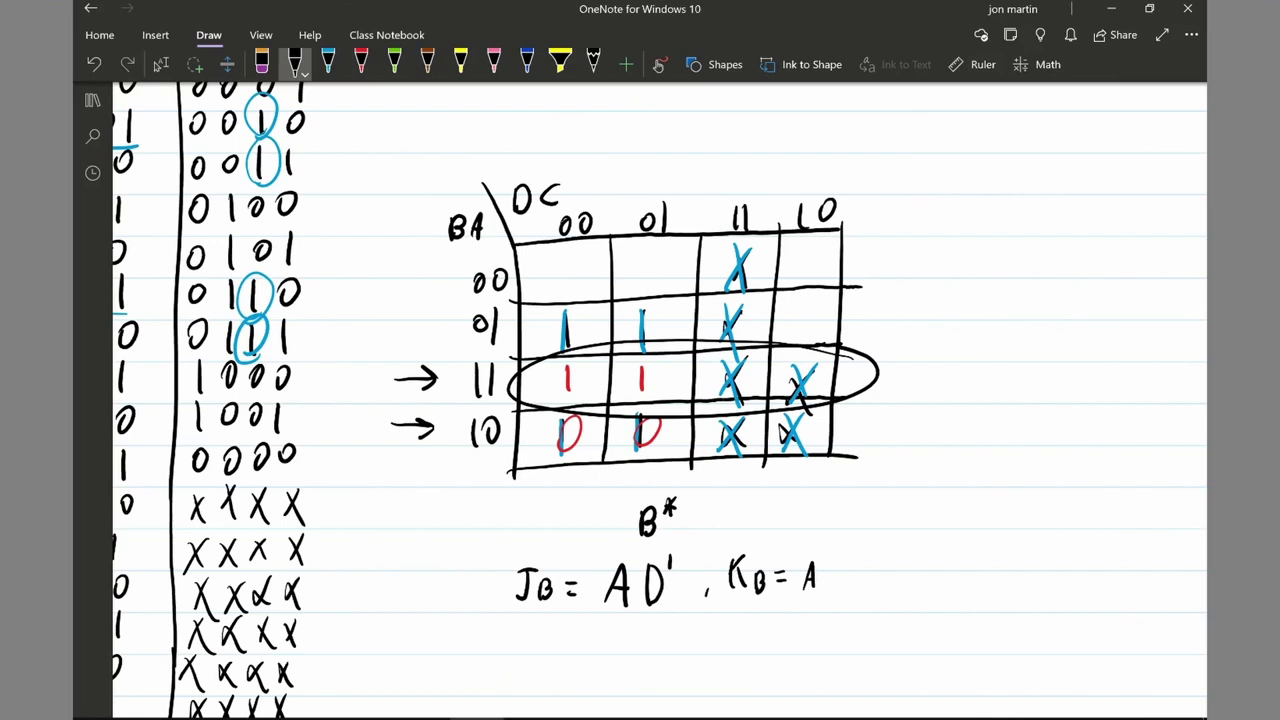
key(ctrl+z)
key(ctrl+z)
key(ctrl+z)
key(ctrl+z)
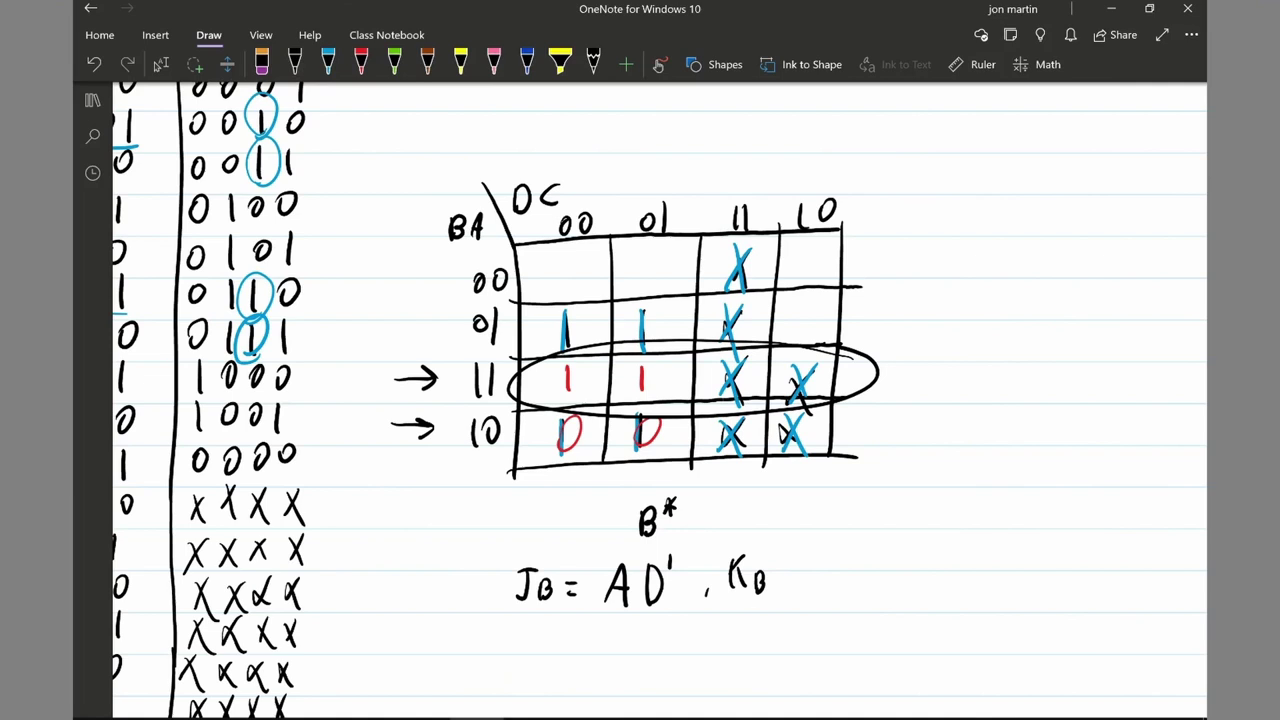
- Write "= A" in black after KB beneath the B* map
click(295, 64)
drag(776, 571, 834, 594)
drag(816, 580, 830, 579)
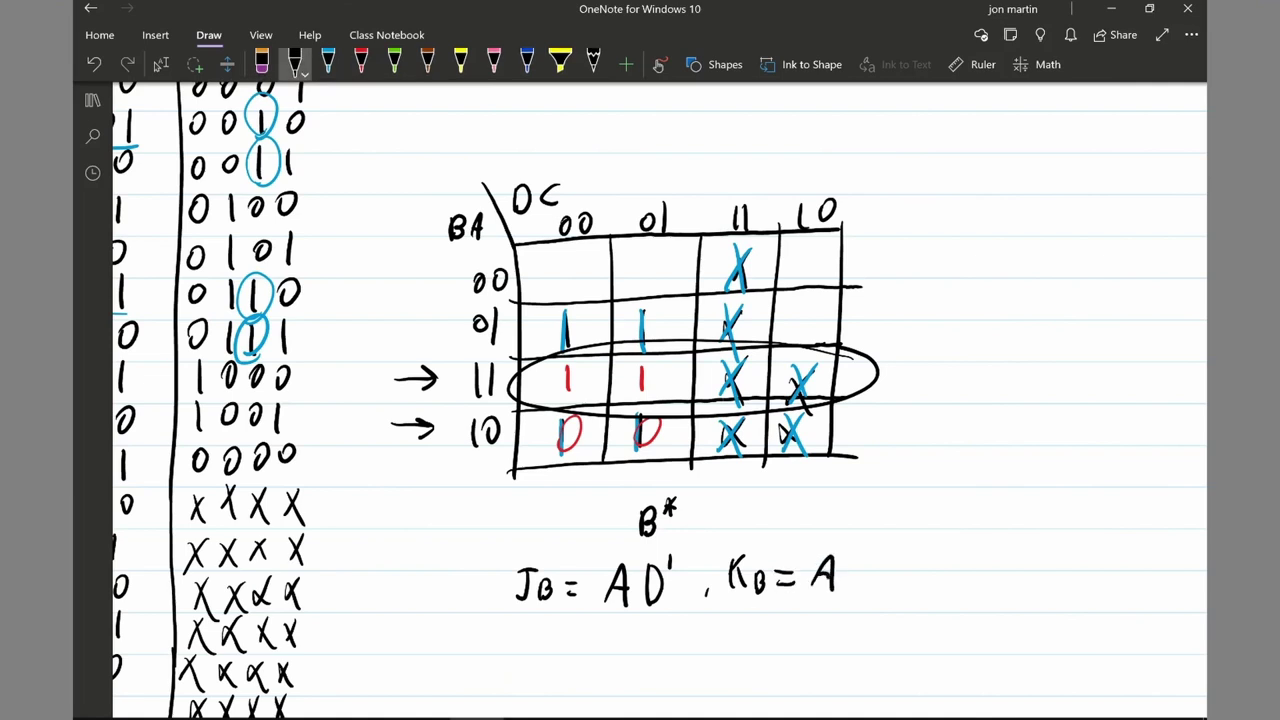
- Undo the black loop, the row arrows and the red 1s and 0s on the B* map
key(ctrl+z)
key(ctrl+z)
key(ctrl+z)
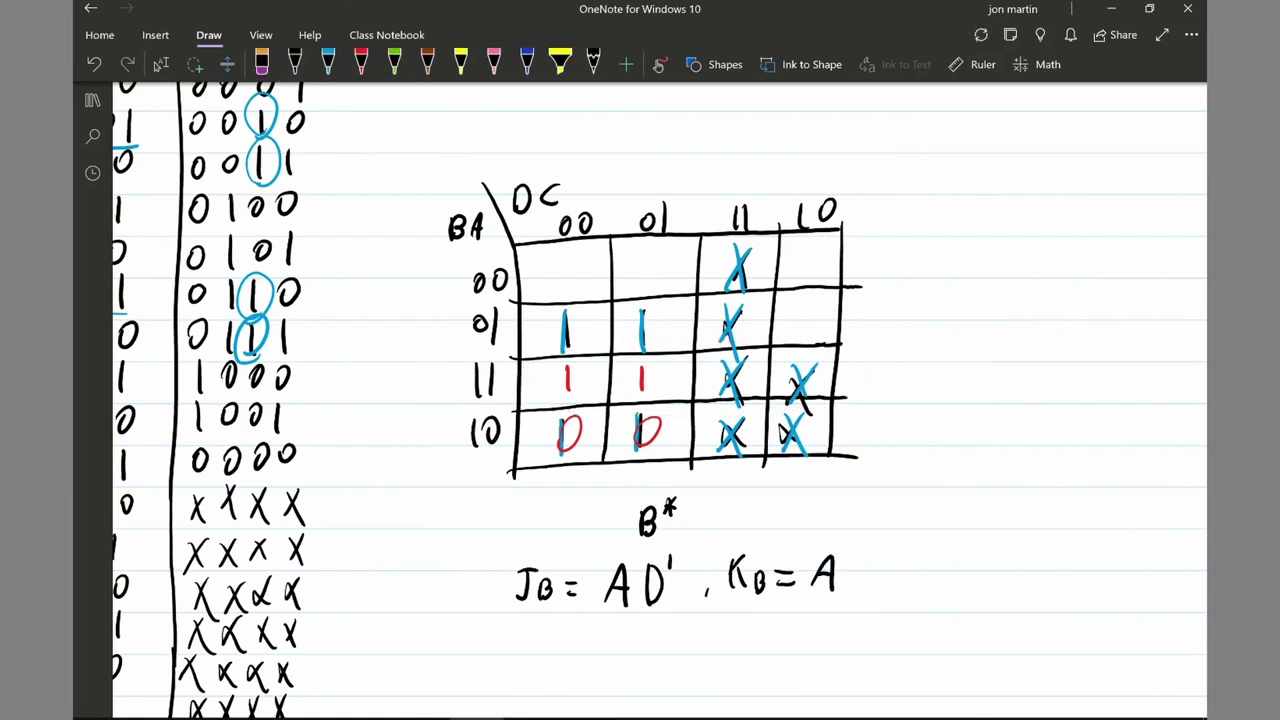
key(ctrl+z)
key(ctrl+z)
key(ctrl+z)
key(ctrl+z)
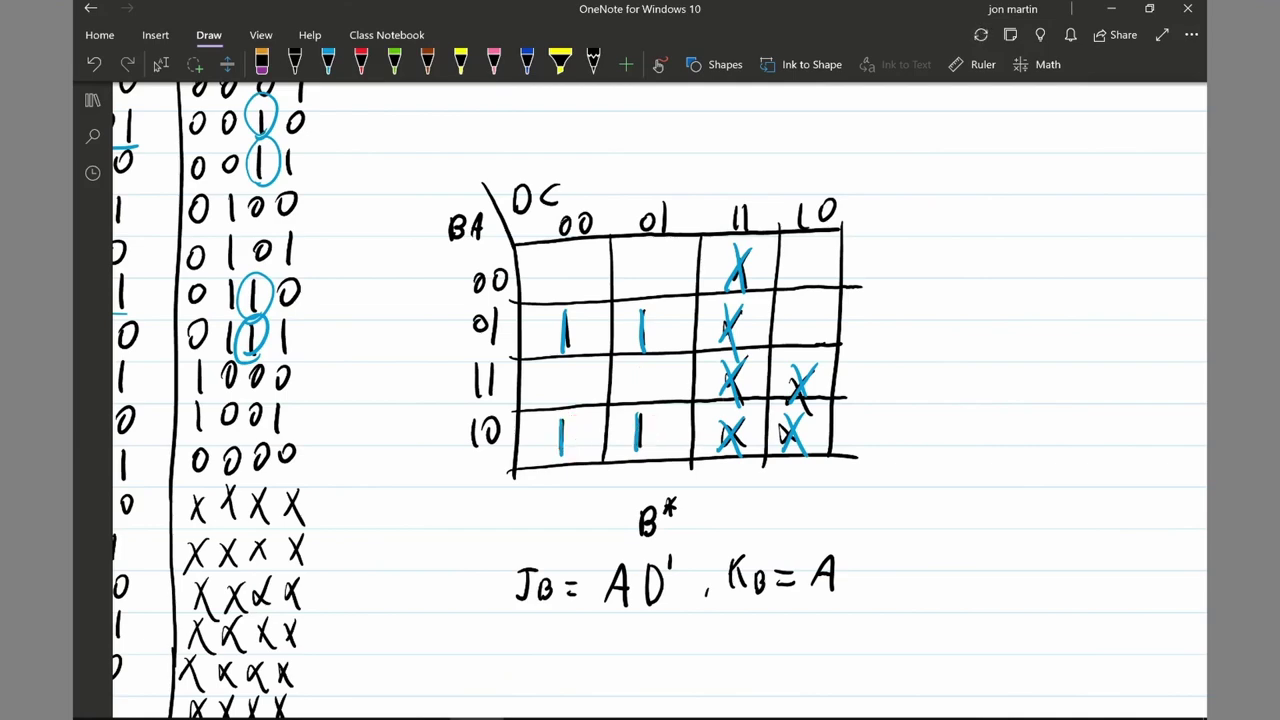
- Lasso the B* map together with its J and K equations and move it between the A* and C* maps
scroll(660, 400, down, 5)
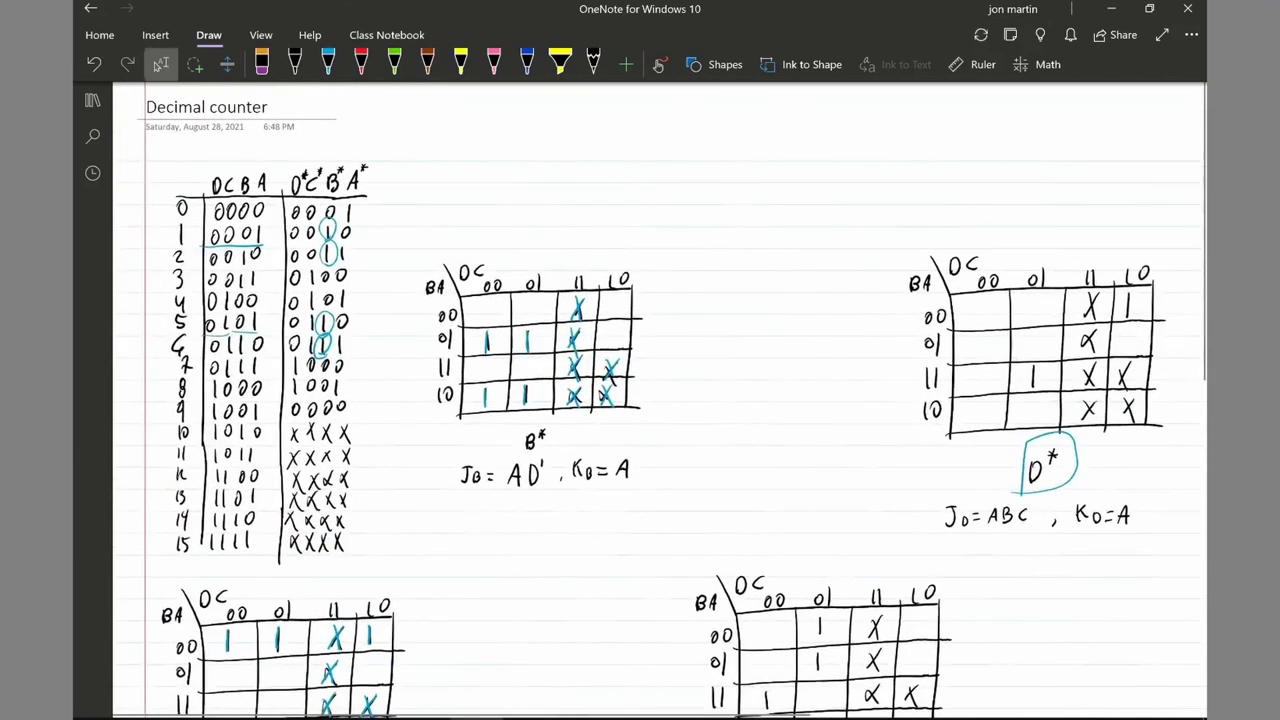
scroll(660, 400, down, 1)
click(195, 64)
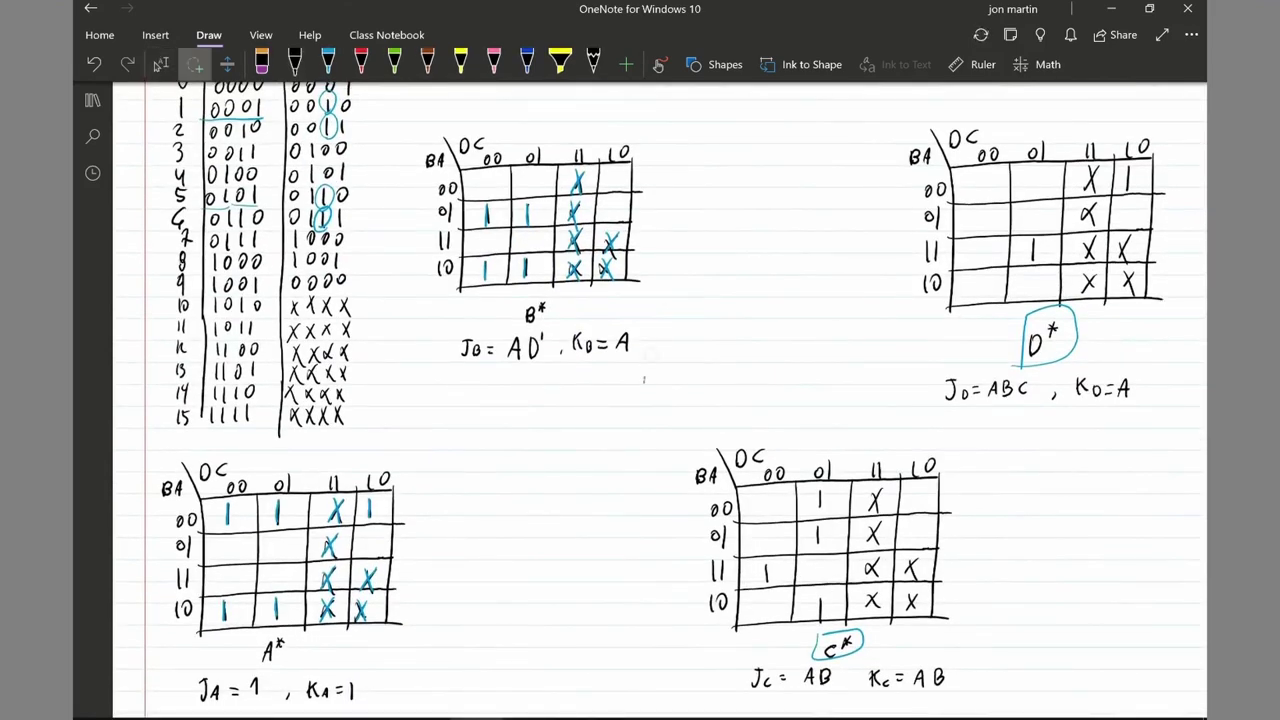
mouse_move(645, 378)
mouse_down()
mouse_move(696, 162)
mouse_move(555, 110)
mouse_up()
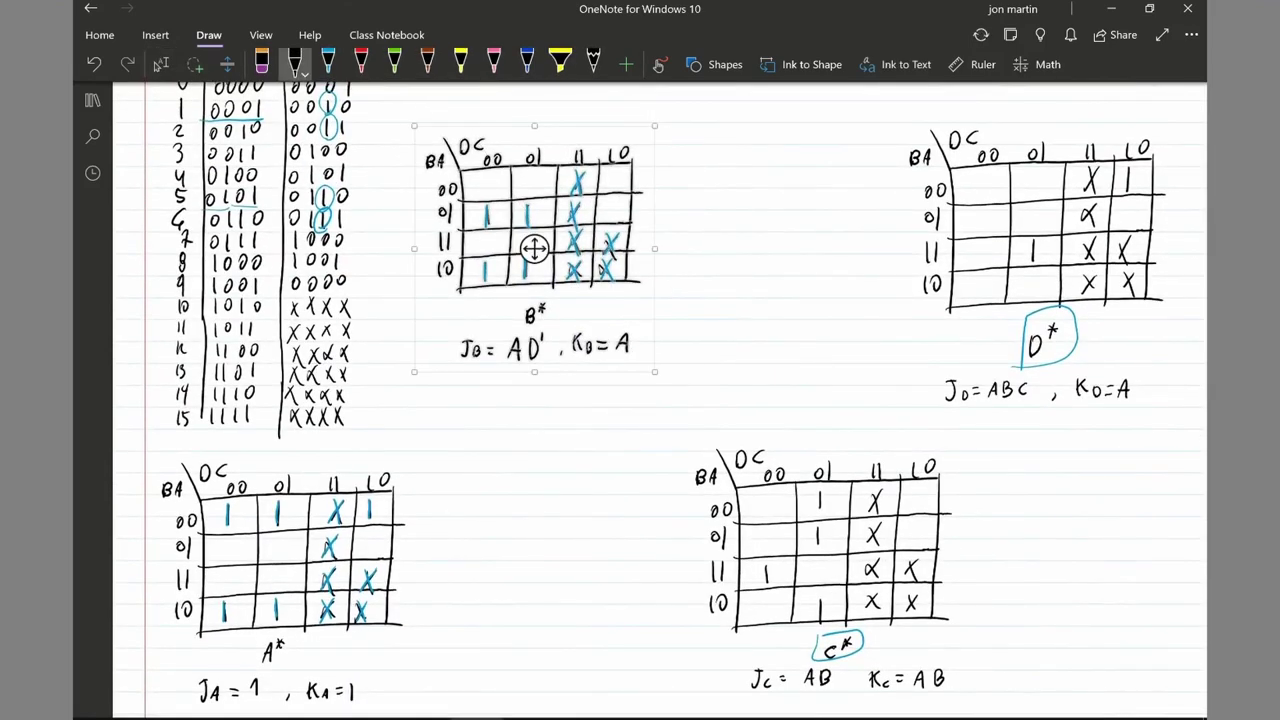
mouse_move(531, 251)
mouse_down()
mouse_move(551, 457)
mouse_move(543, 563)
mouse_up()
scroll(543, 563, right, 2)
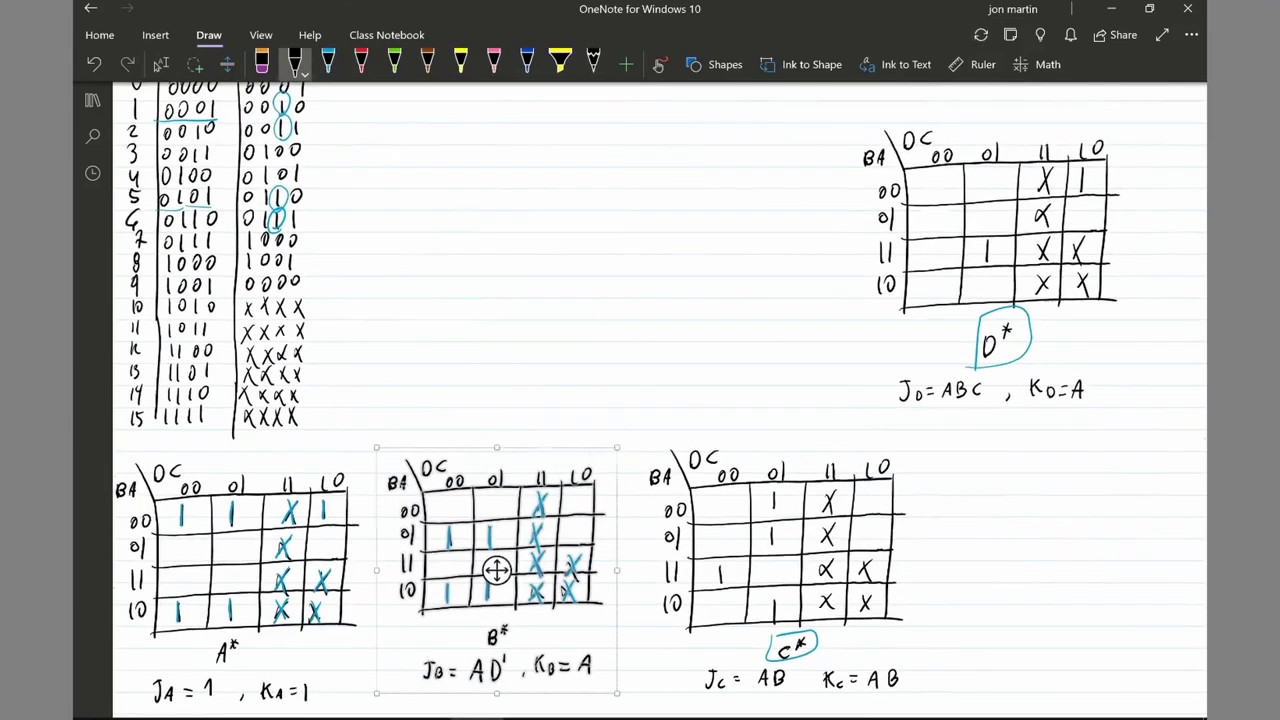
- Underline in black the J and K equations beneath the A*, B*, C* and D* maps
scroll(470, 569, down, 3)
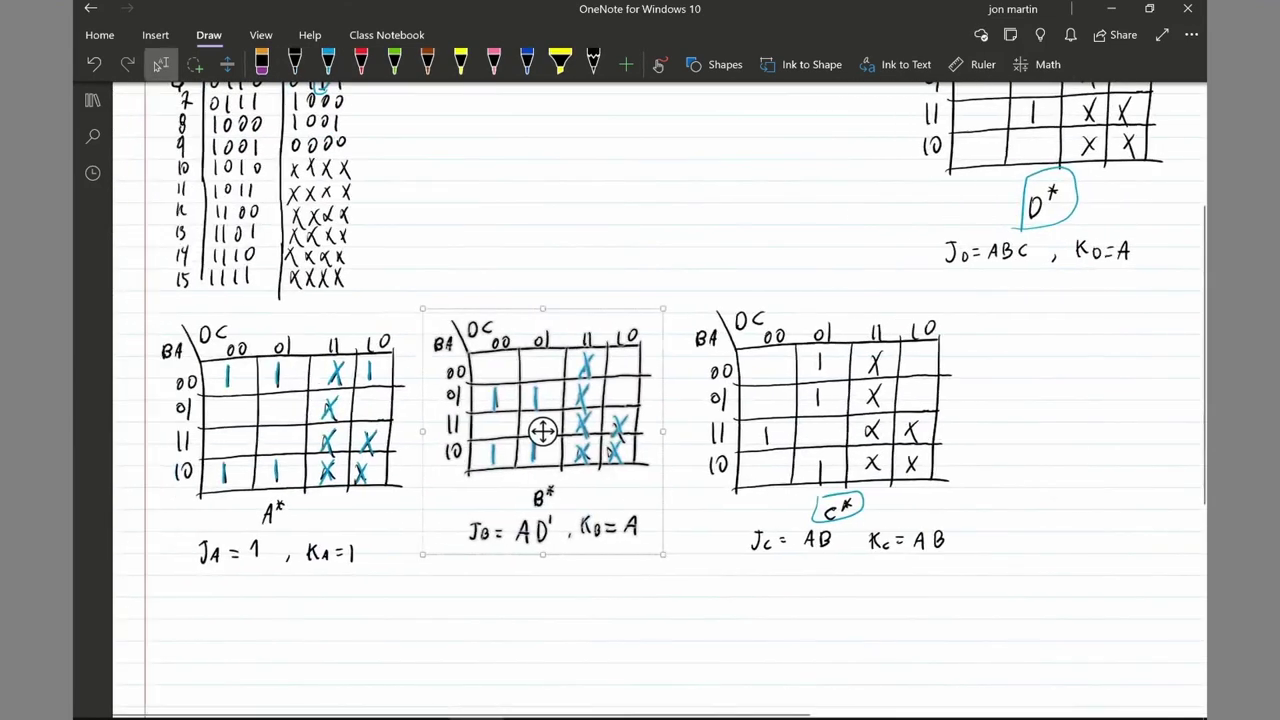
scroll(470, 569, left, 2)
click(295, 64)
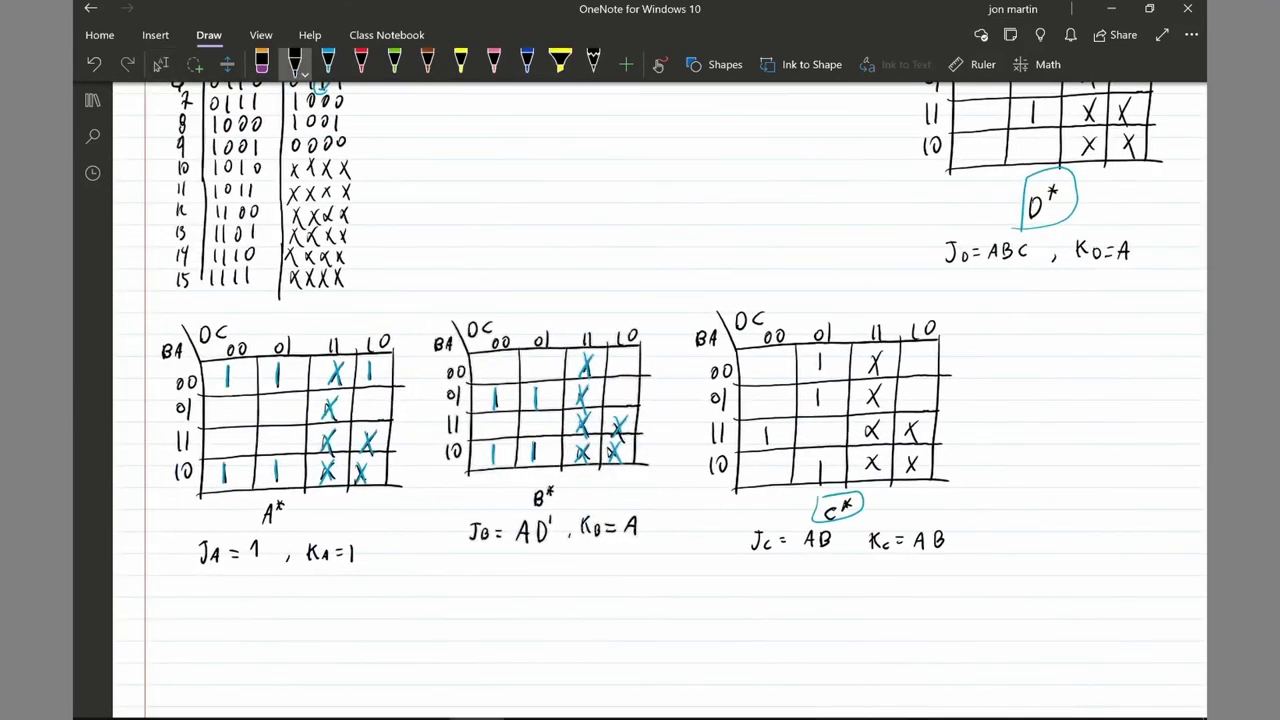
drag(180, 575, 330, 587)
drag(450, 551, 578, 569)
drag(736, 566, 898, 567)
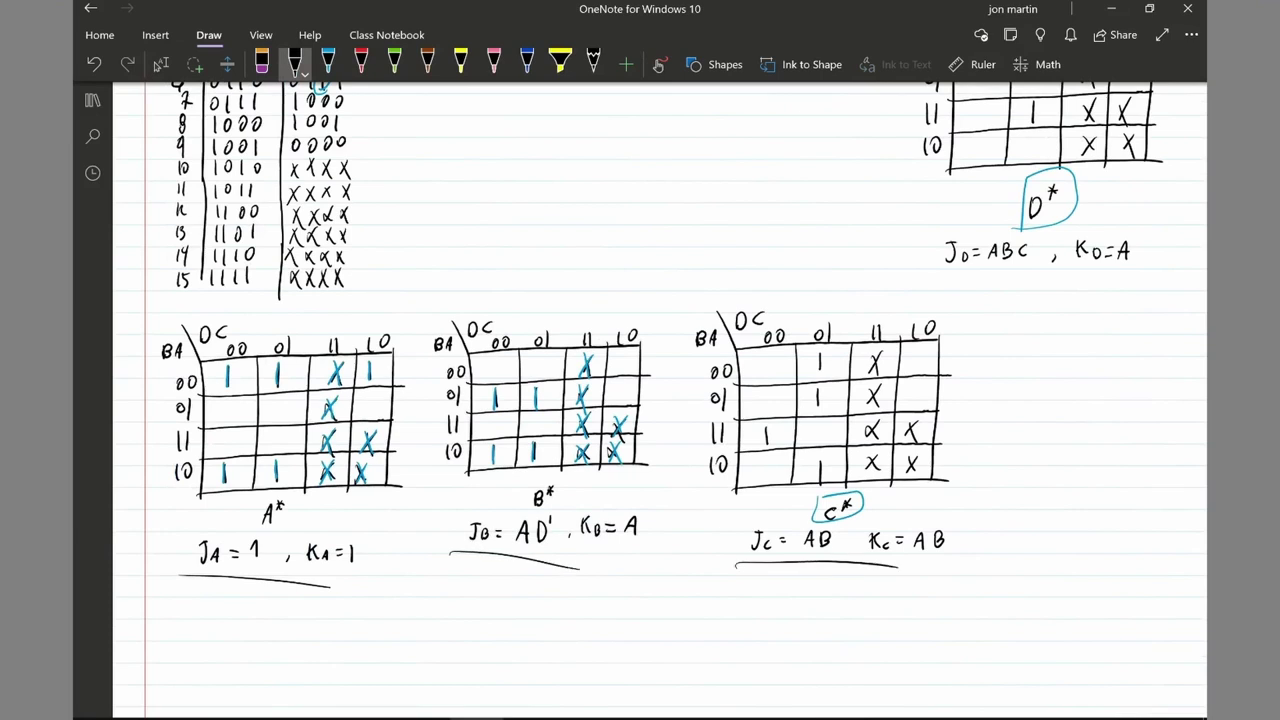
drag(944, 265, 1138, 279)
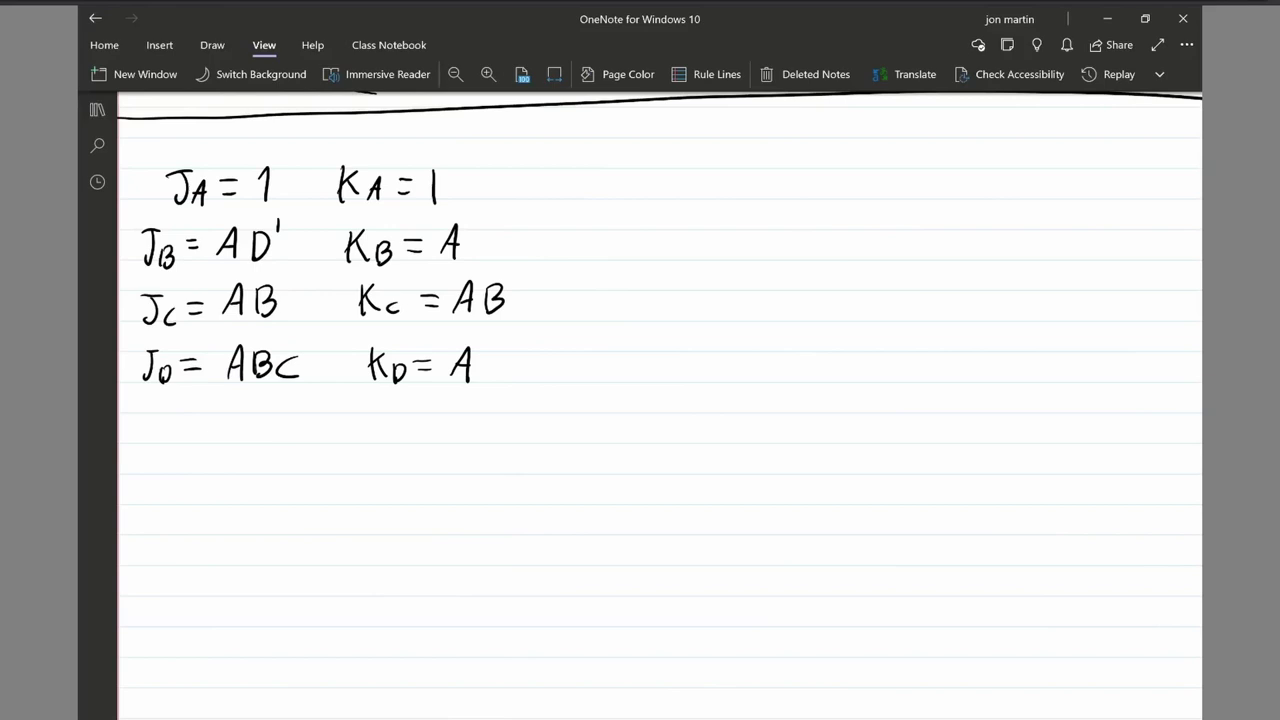
- Switch to the decimal counter schematic in Multisim and delete the wires joining VCC to U1A's J and K inputs
scroll(660, 400, up, 5)
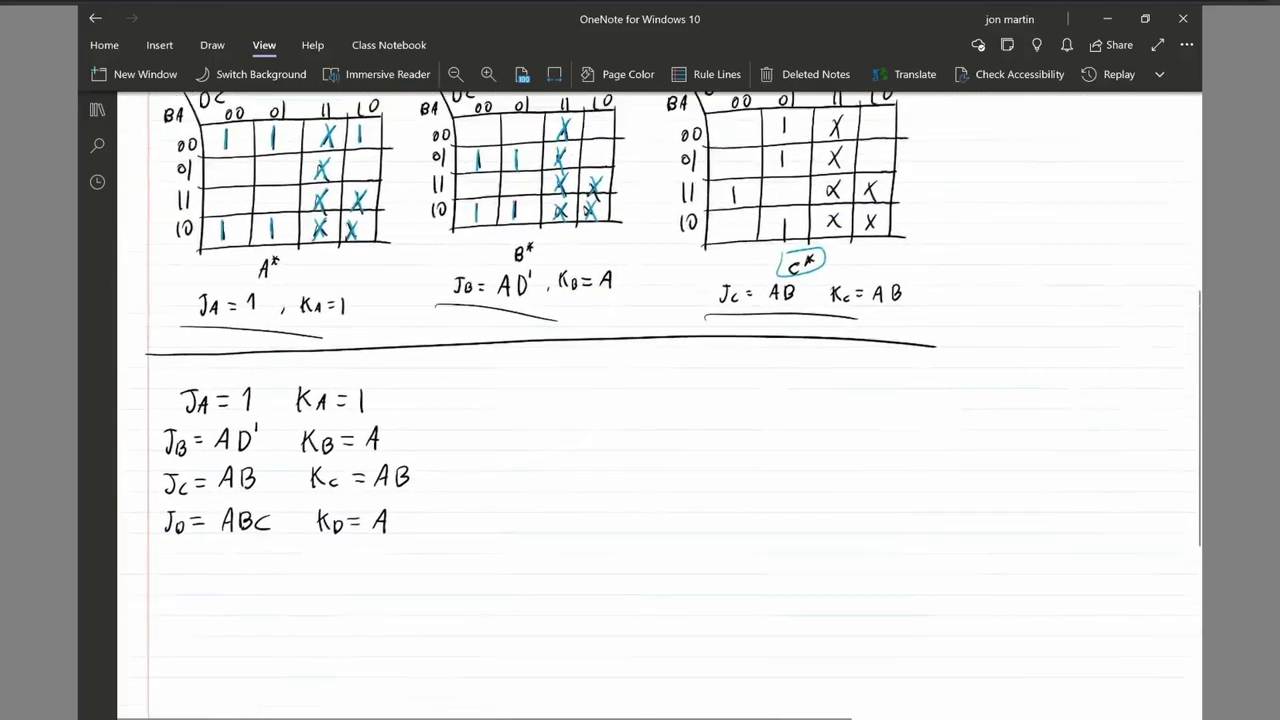
scroll(660, 400, up, 4)
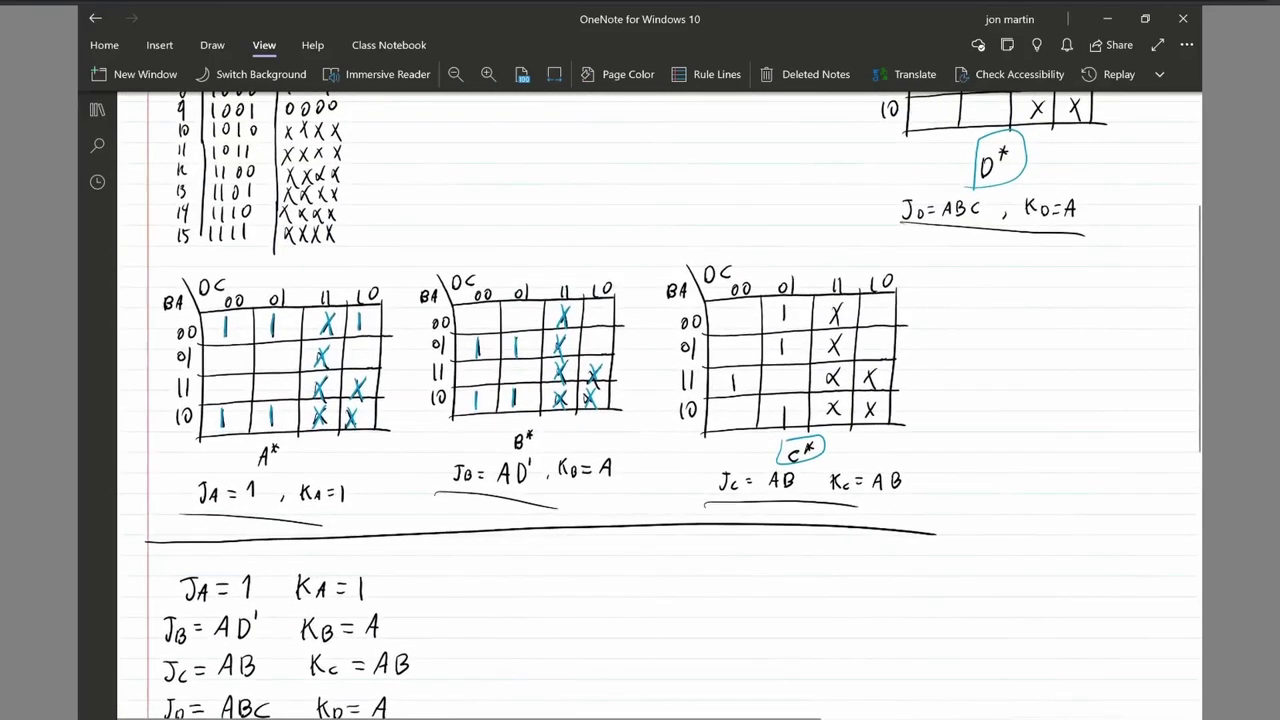
scroll(660, 400, down, 5)
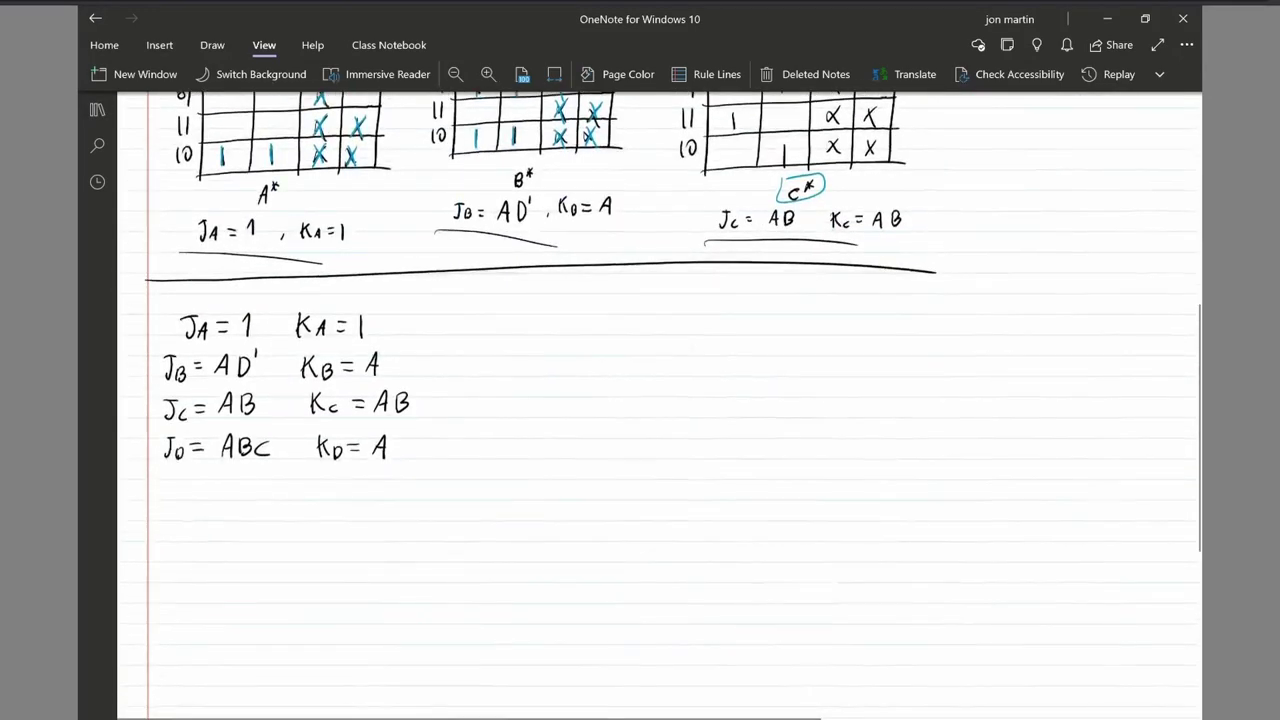
scroll(660, 400, down, 1)
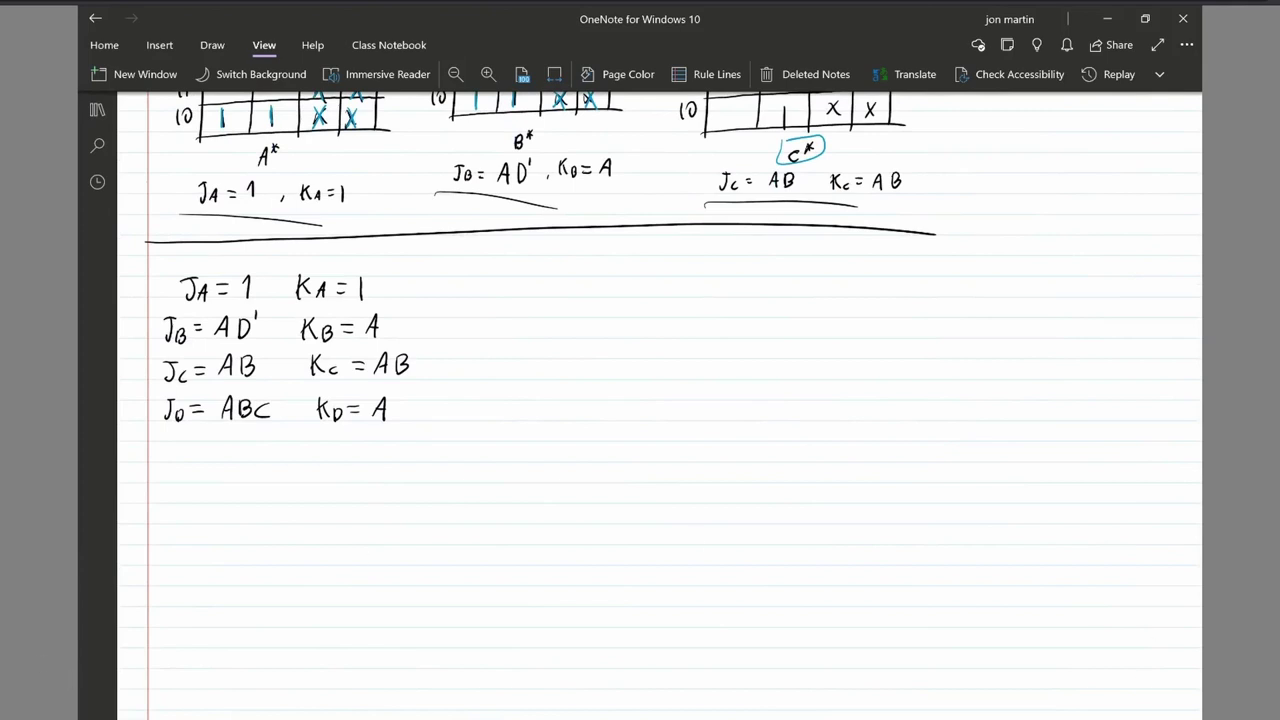
key(alt+Tab)
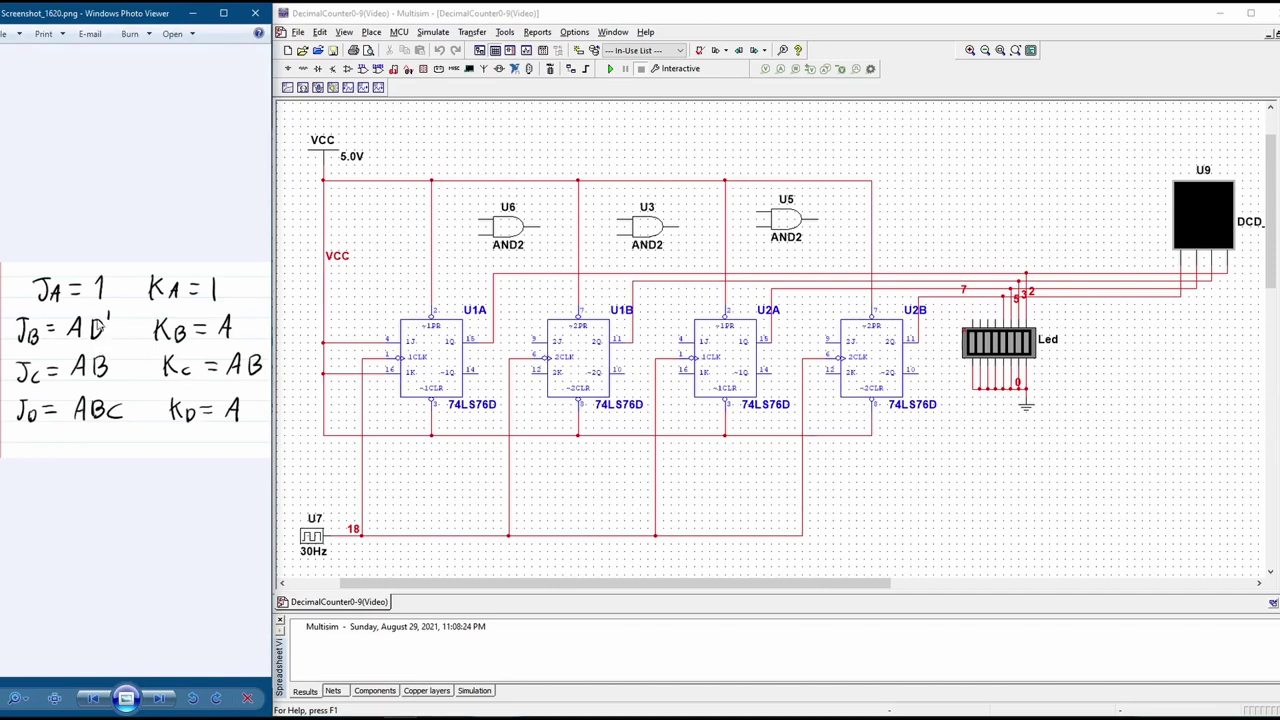
click(346, 343)
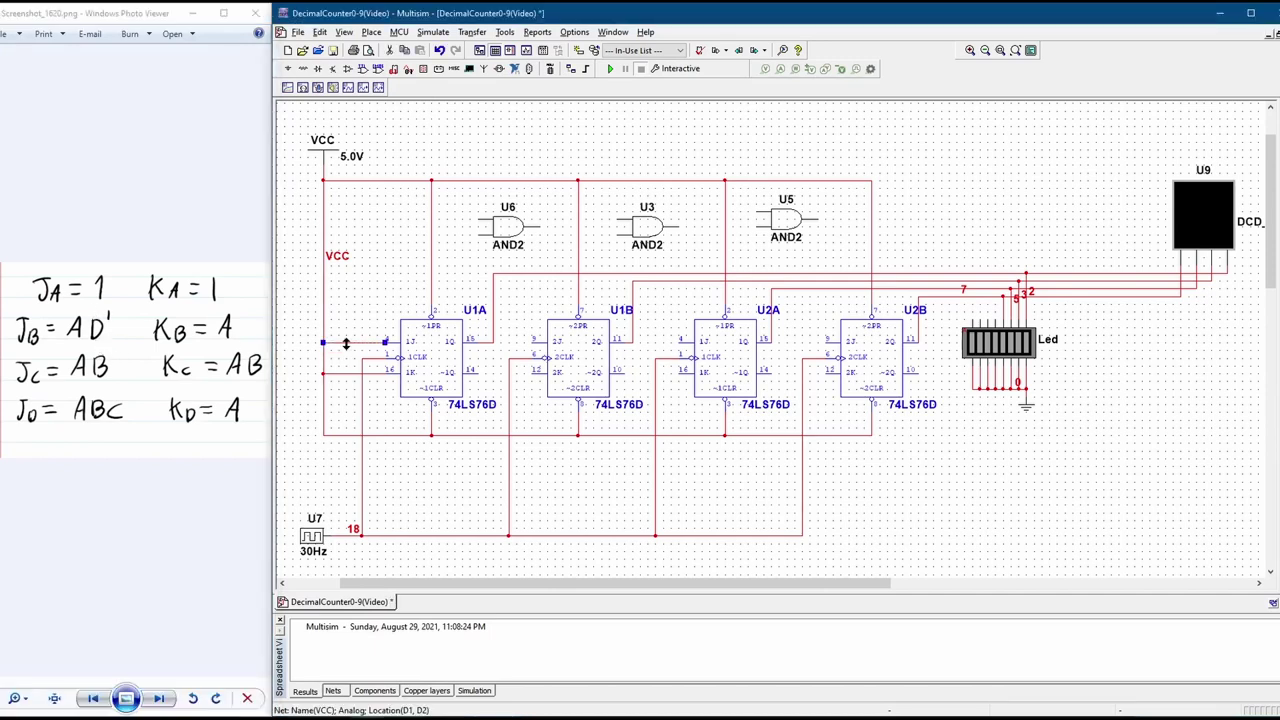
key(Delete)
click(350, 373)
key(Delete)
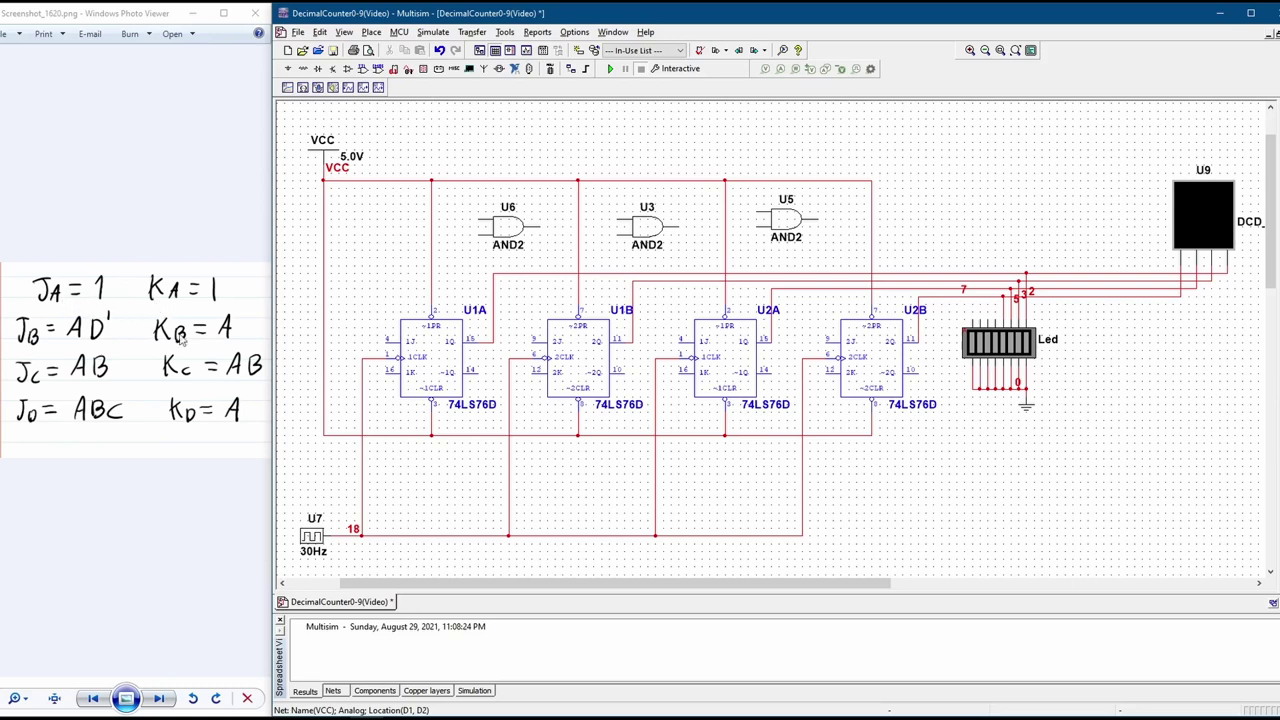
- Wire U1A's J and K inputs to the VCC line and move the VCC net label above the upper supply wire
click(388, 342)
click(324, 342)
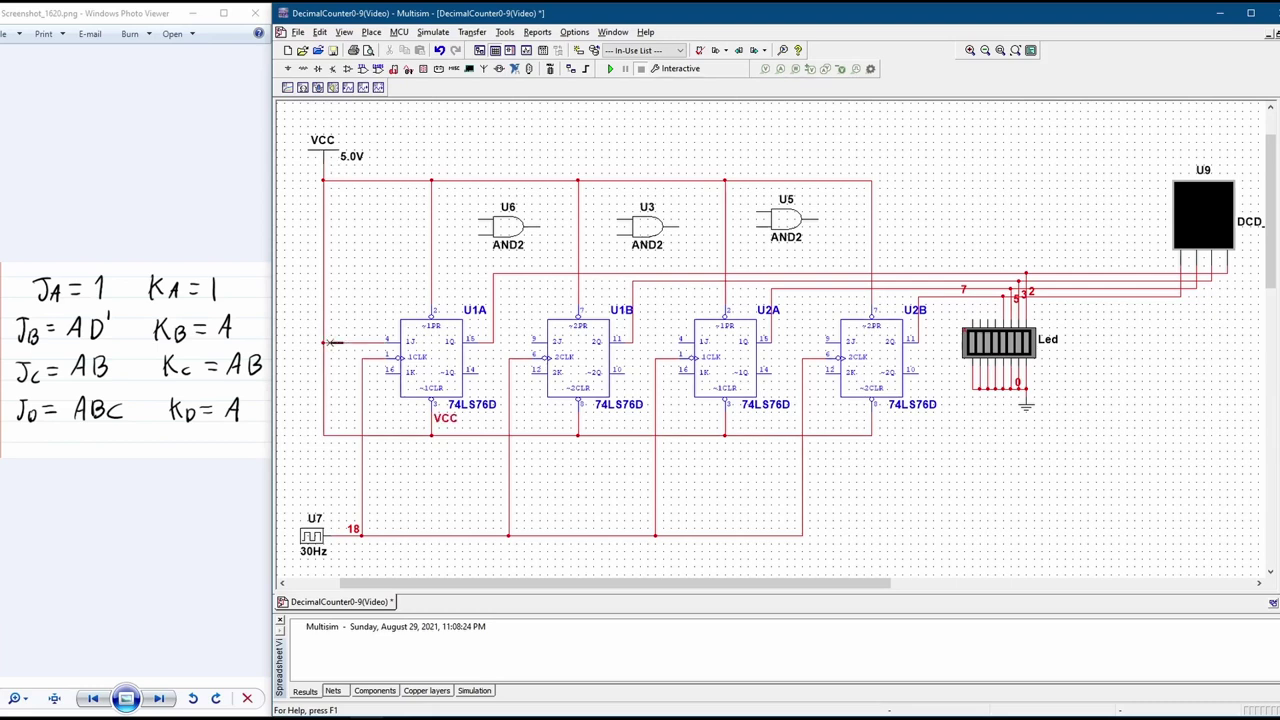
click(388, 371)
click(324, 374)
drag(445, 425, 391, 177)
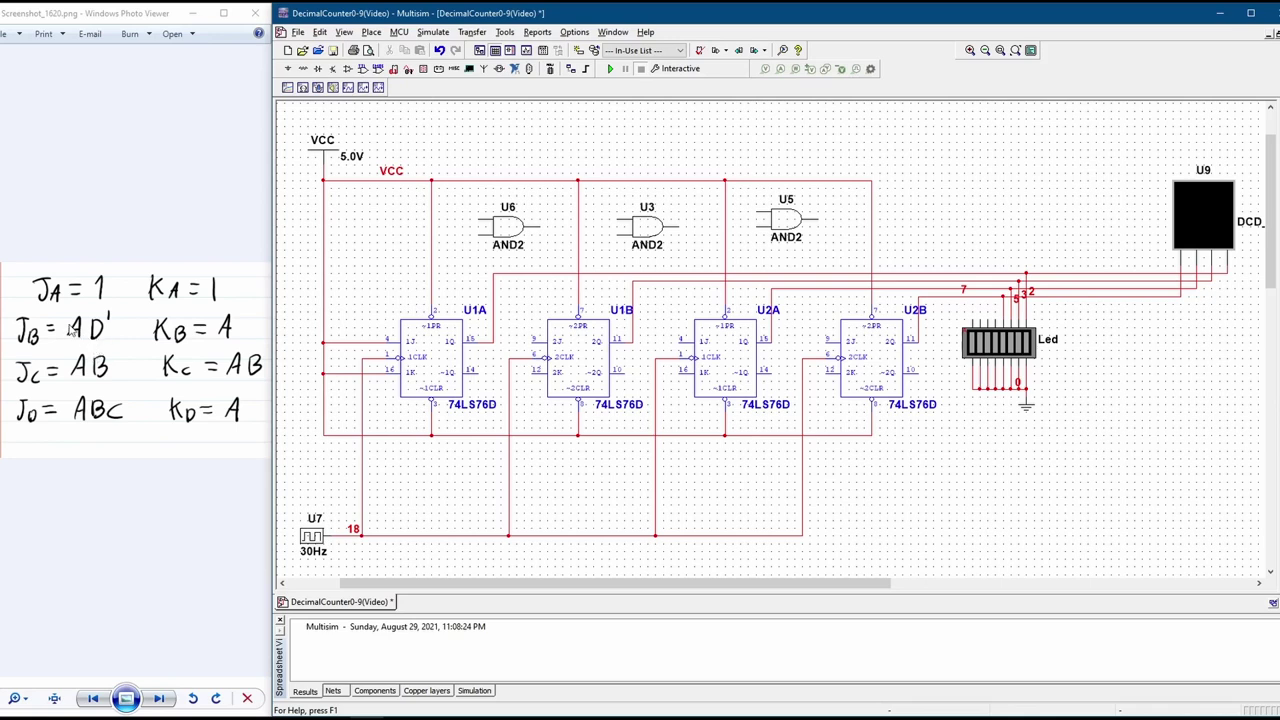
- Examine the four 74LS76D flip-flops, their output wires to the LED bar and U9 display, and the unconnected AND gates
click(580, 365)
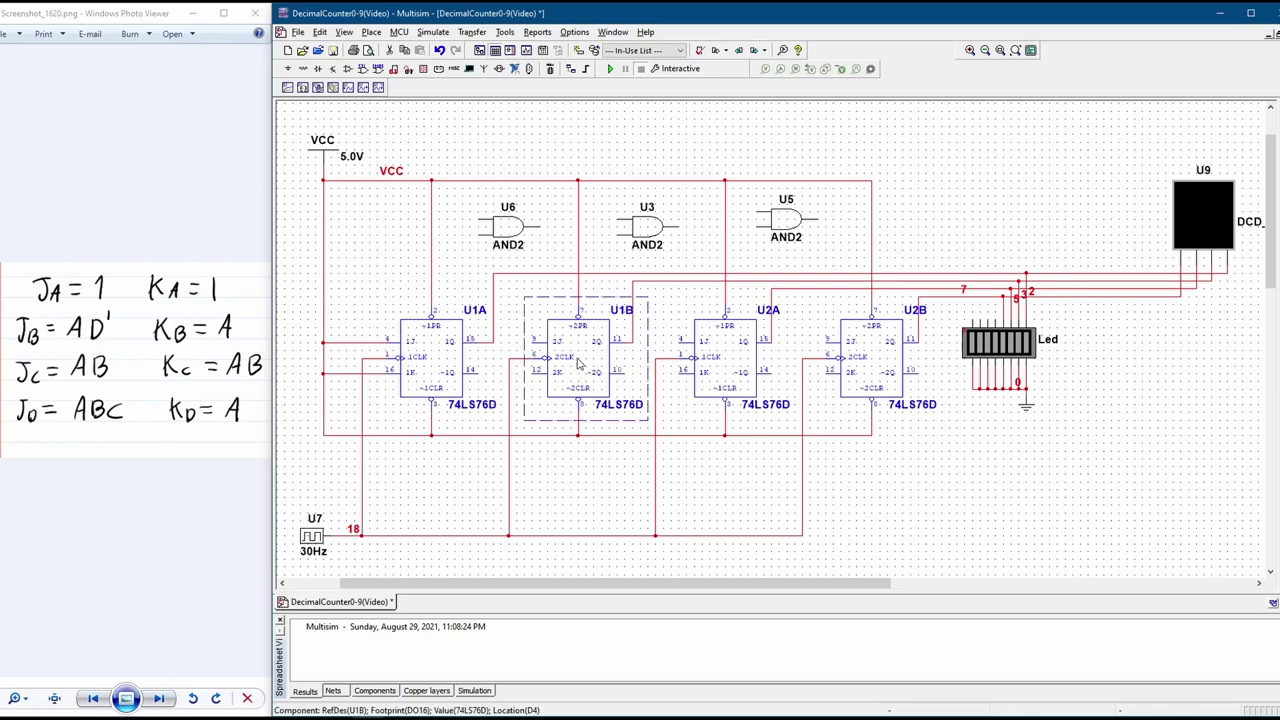
click(605, 485)
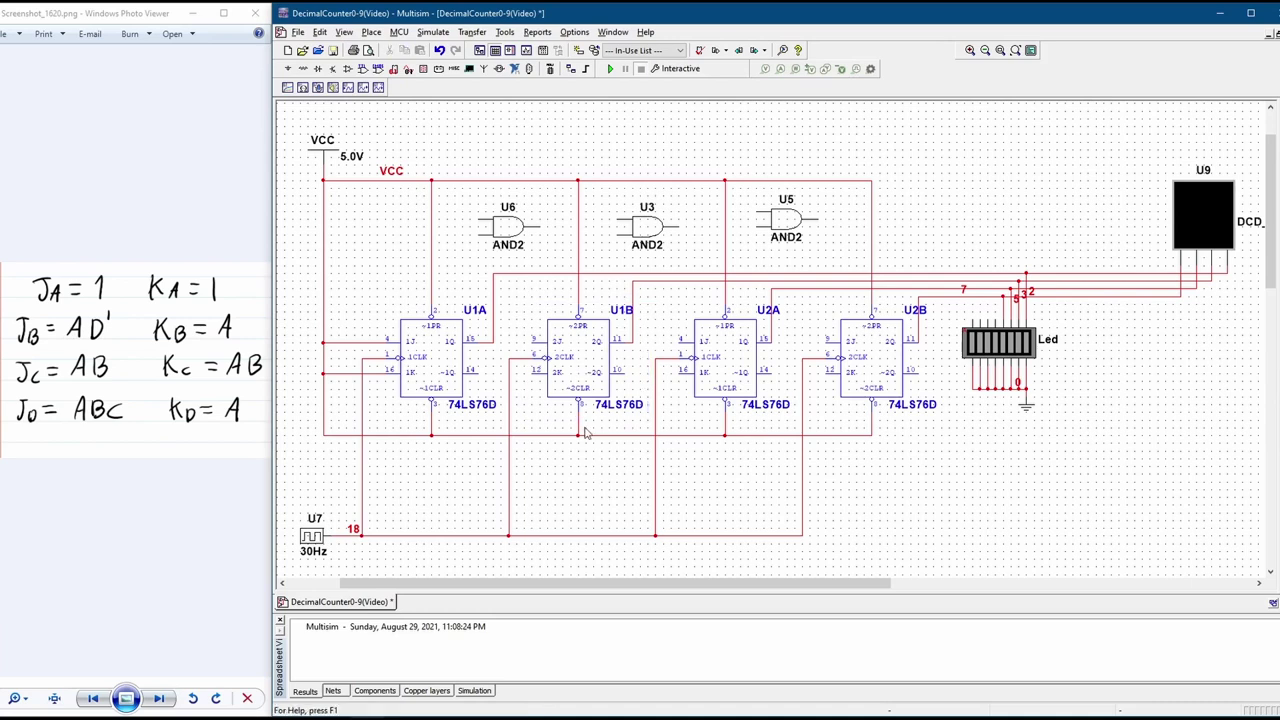
click(437, 358)
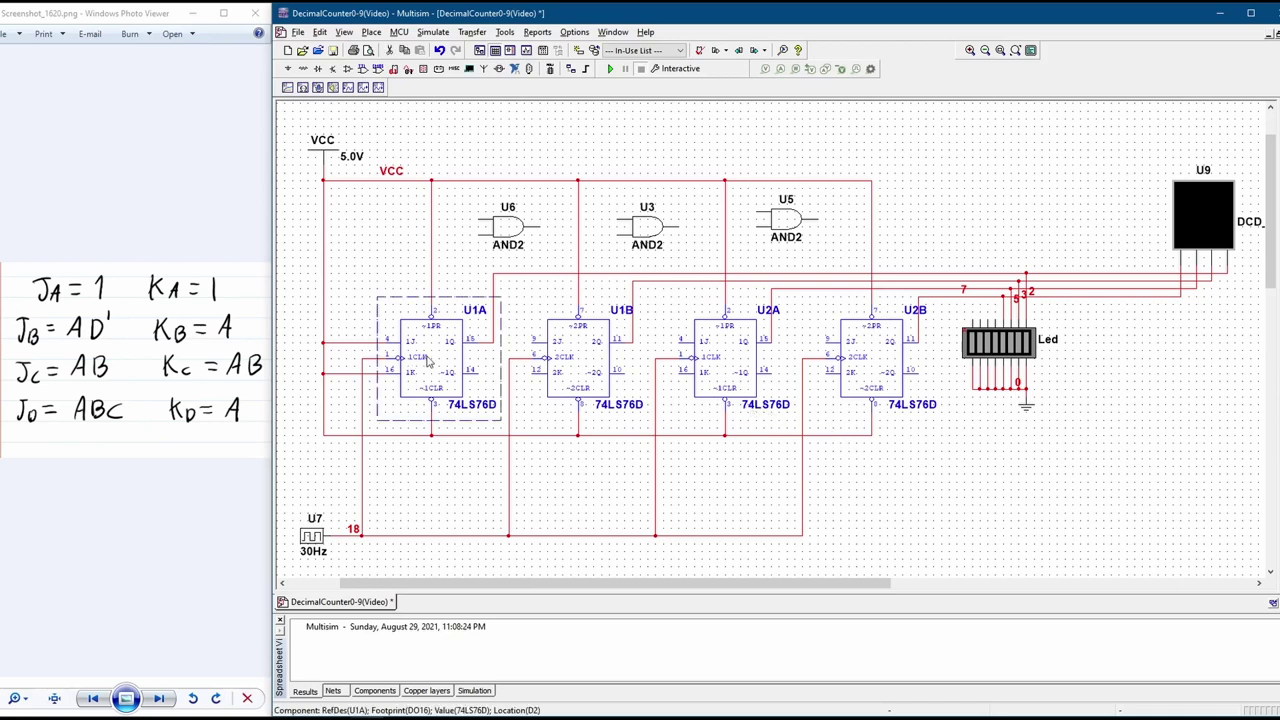
click(516, 275)
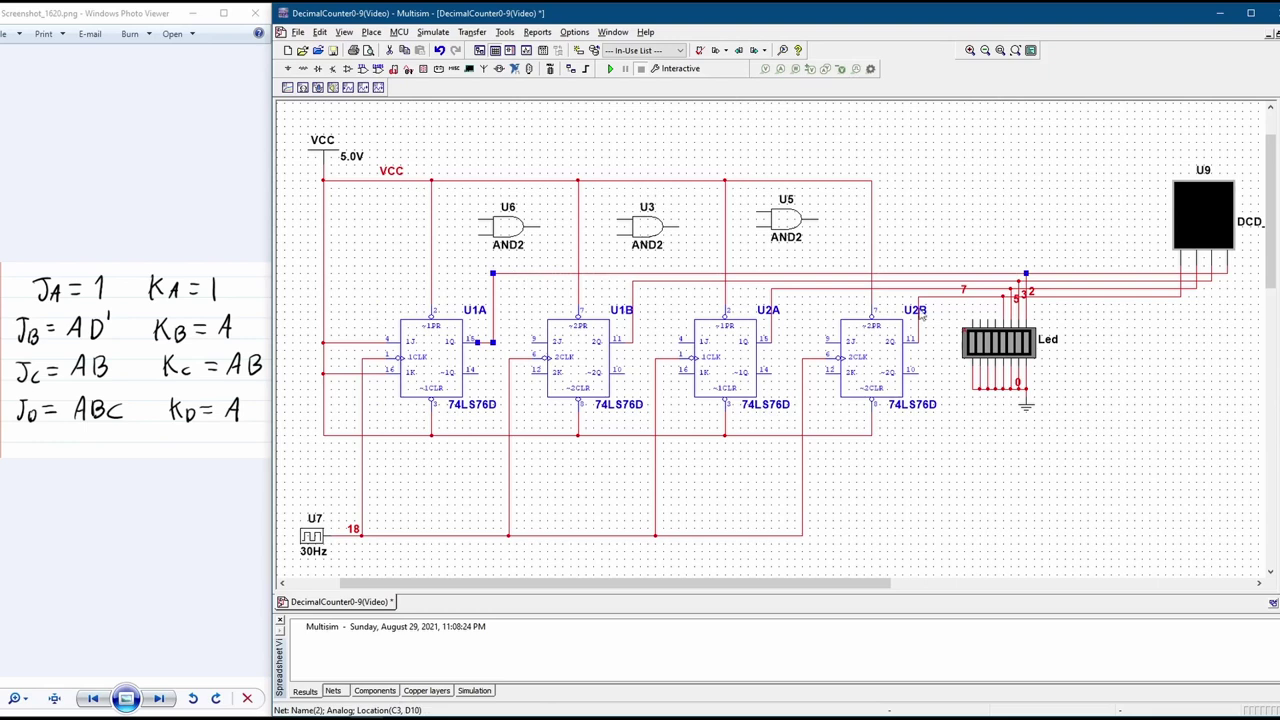
click(1121, 331)
click(1099, 273)
click(1099, 281)
click(1096, 296)
scroll(1096, 296, up, 2)
click(883, 362)
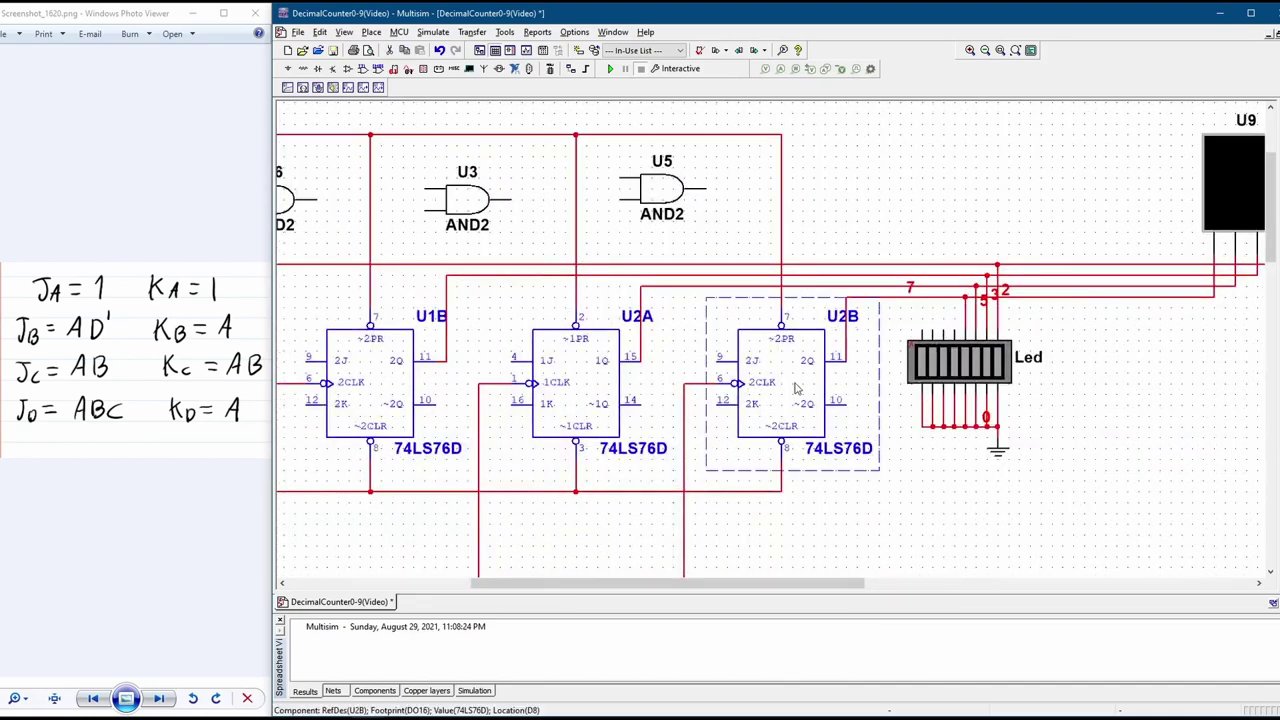
scroll(797, 388, down, 1)
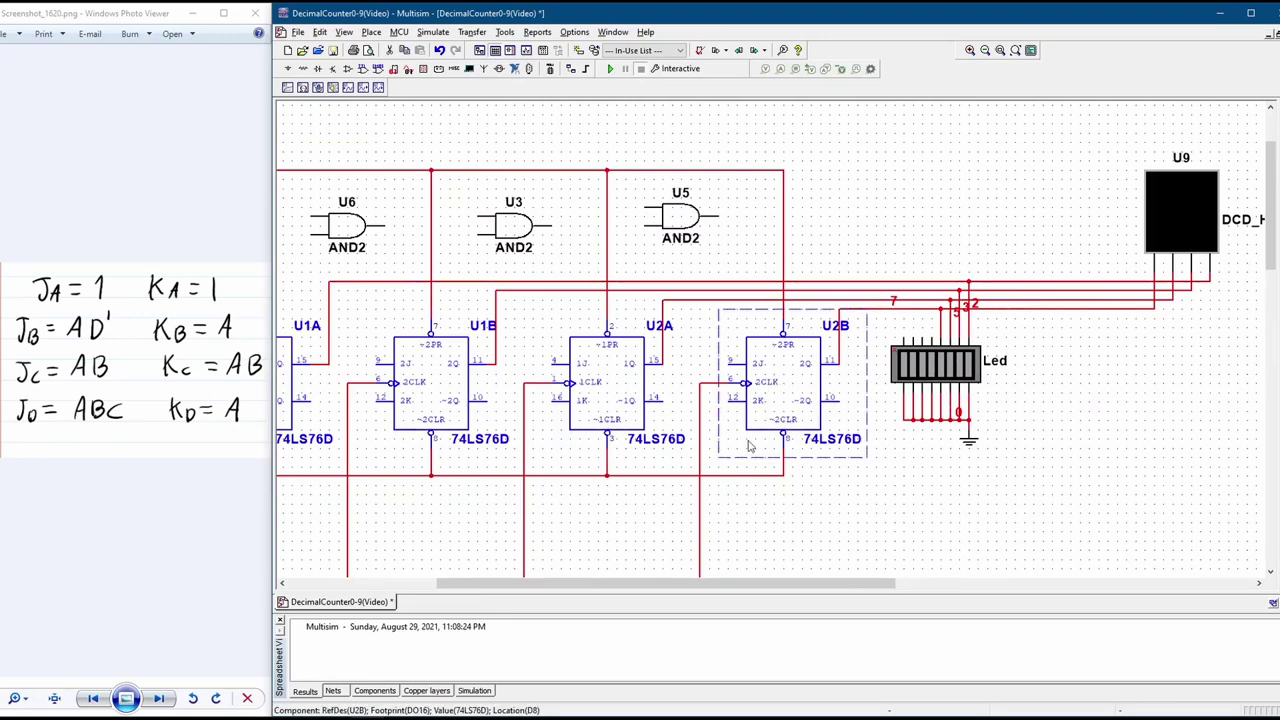
drag(772, 586, 670, 590)
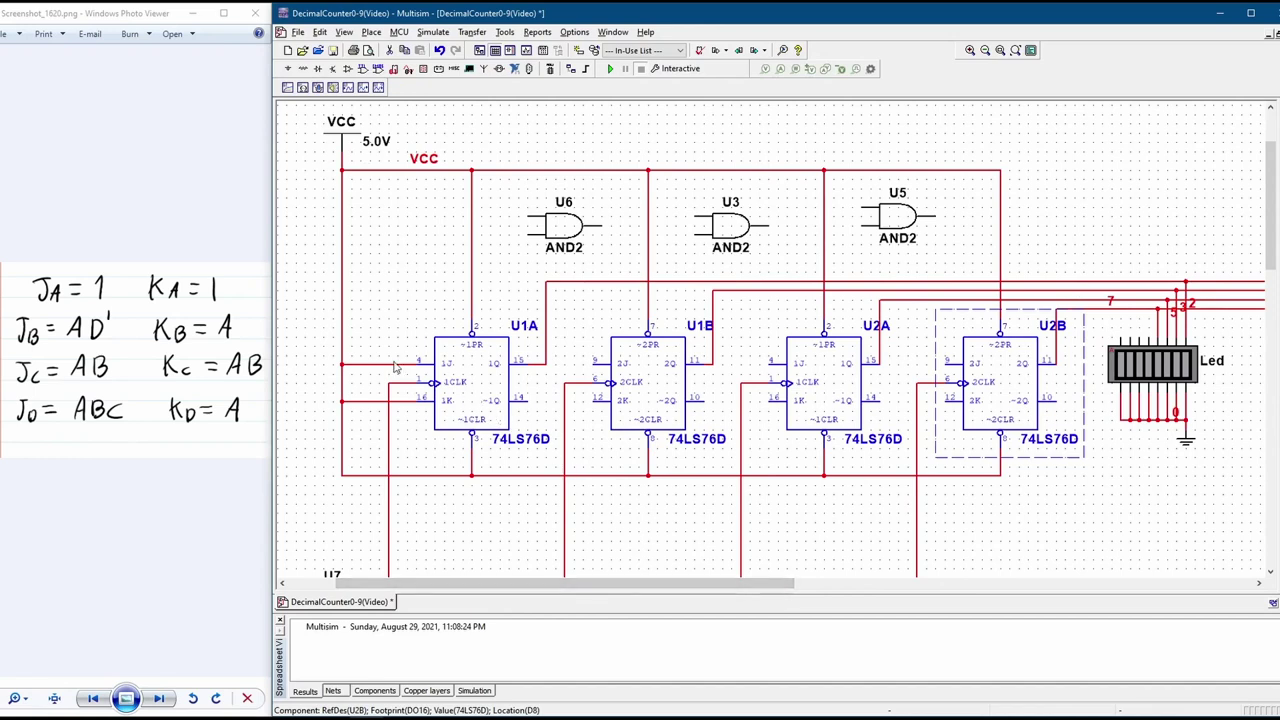
click(560, 227)
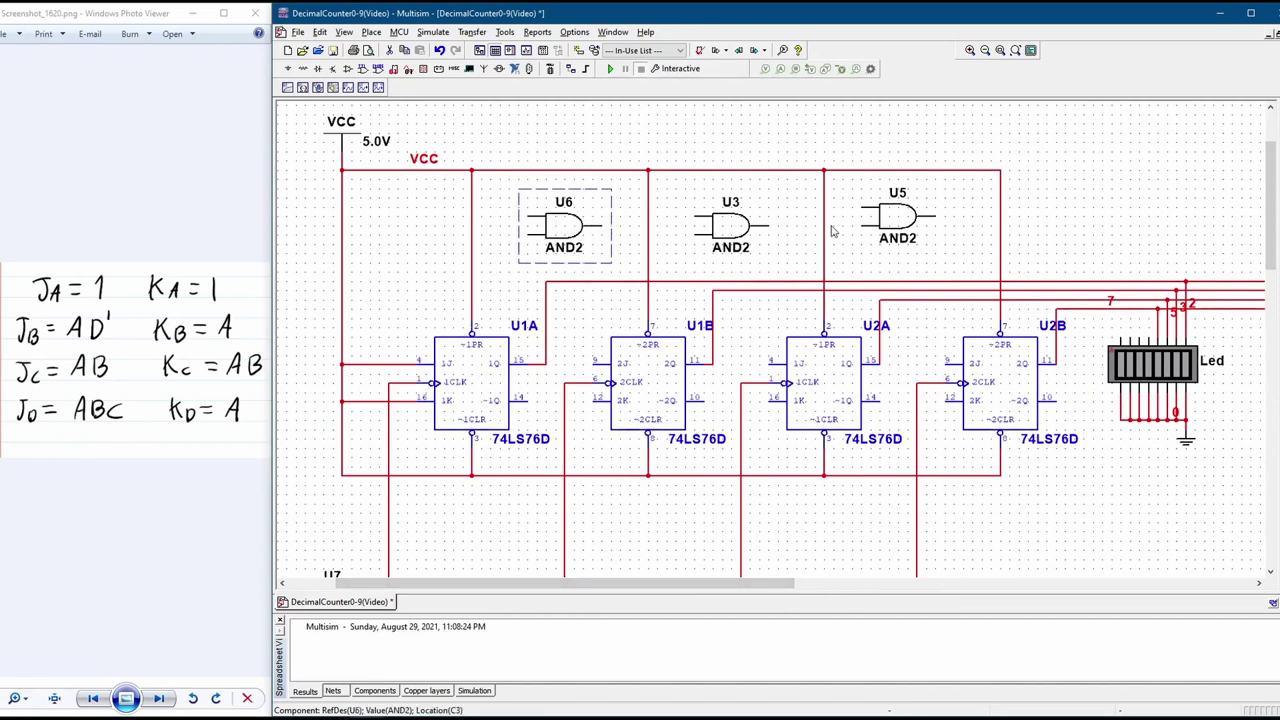
click(491, 270)
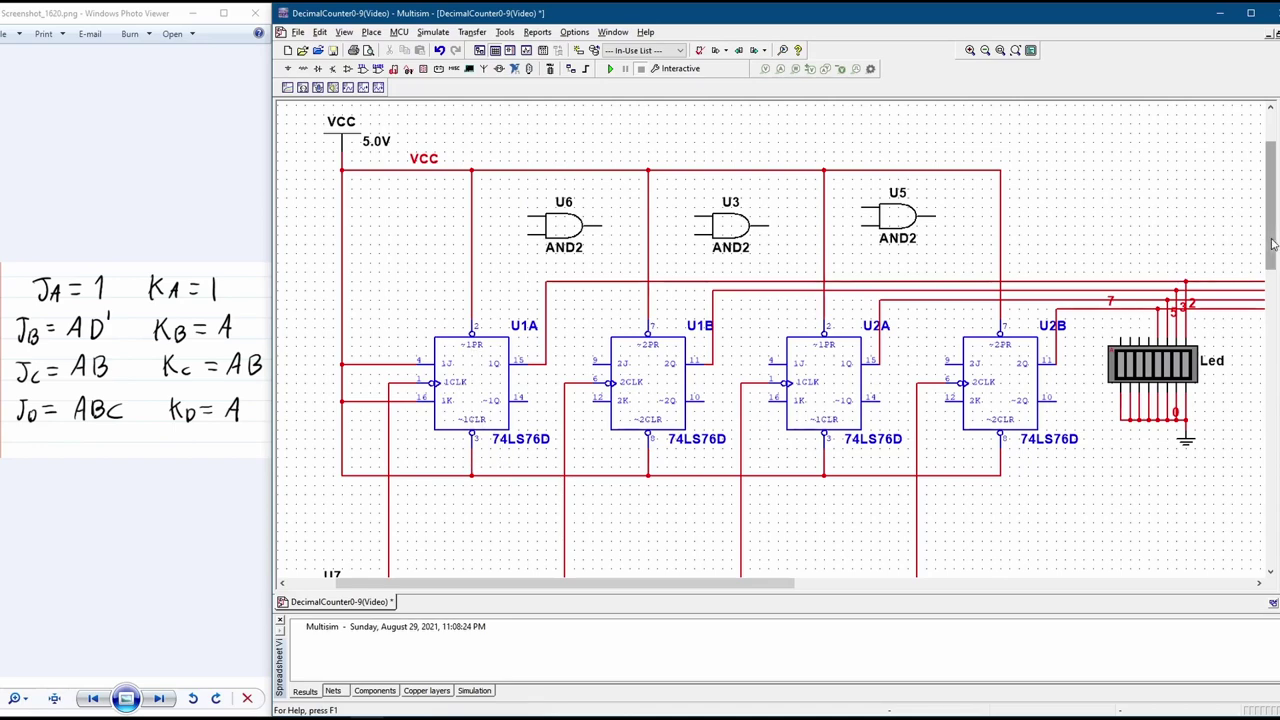
- Wire AND gate U6's lower input to U1A's Q output and its upper input to U2B's ~Q, routed above the gates
mouse_move(1272, 243)
mouse_down()
mouse_move(1269, 291)
mouse_move(1269, 262)
mouse_up()
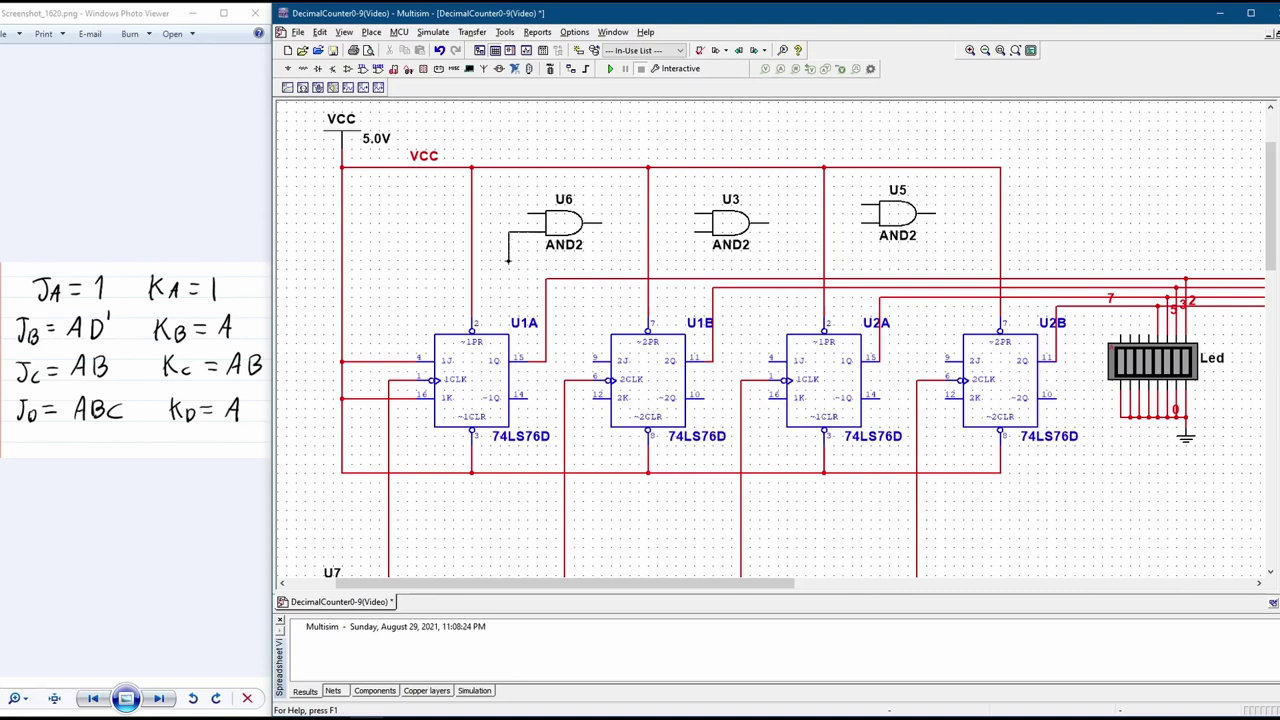
click(545, 279)
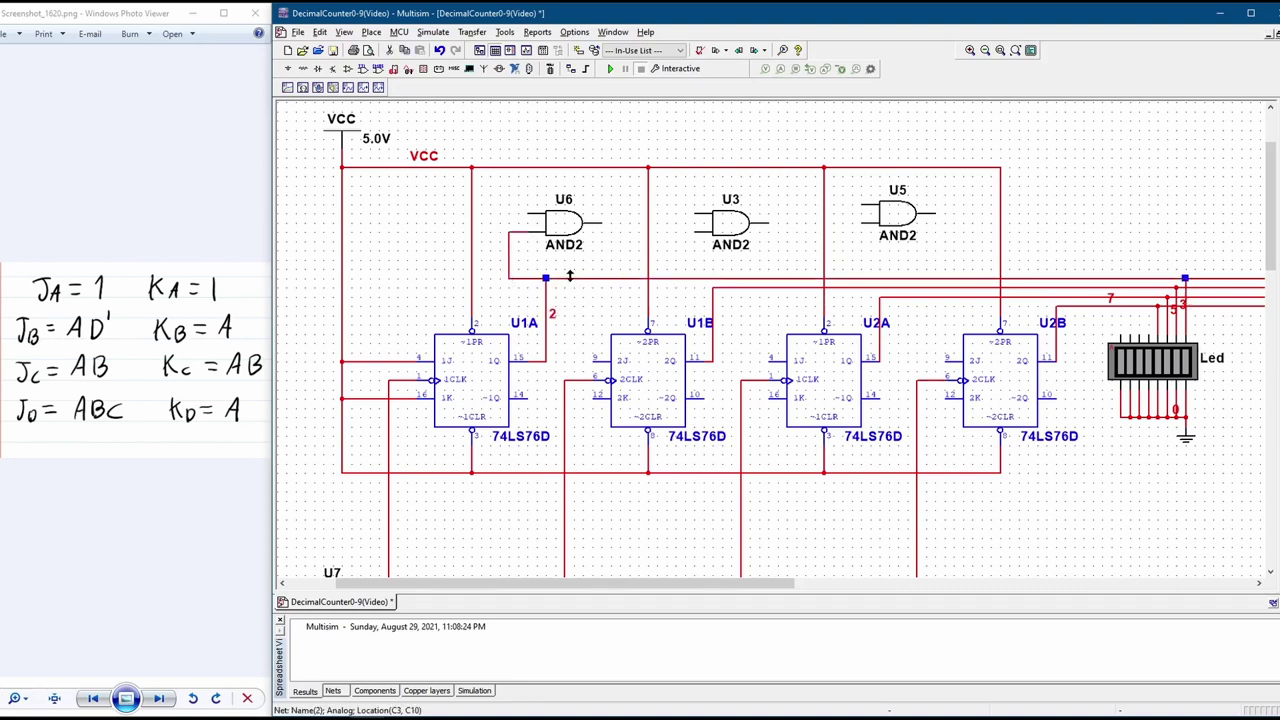
click(546, 279)
click(1092, 405)
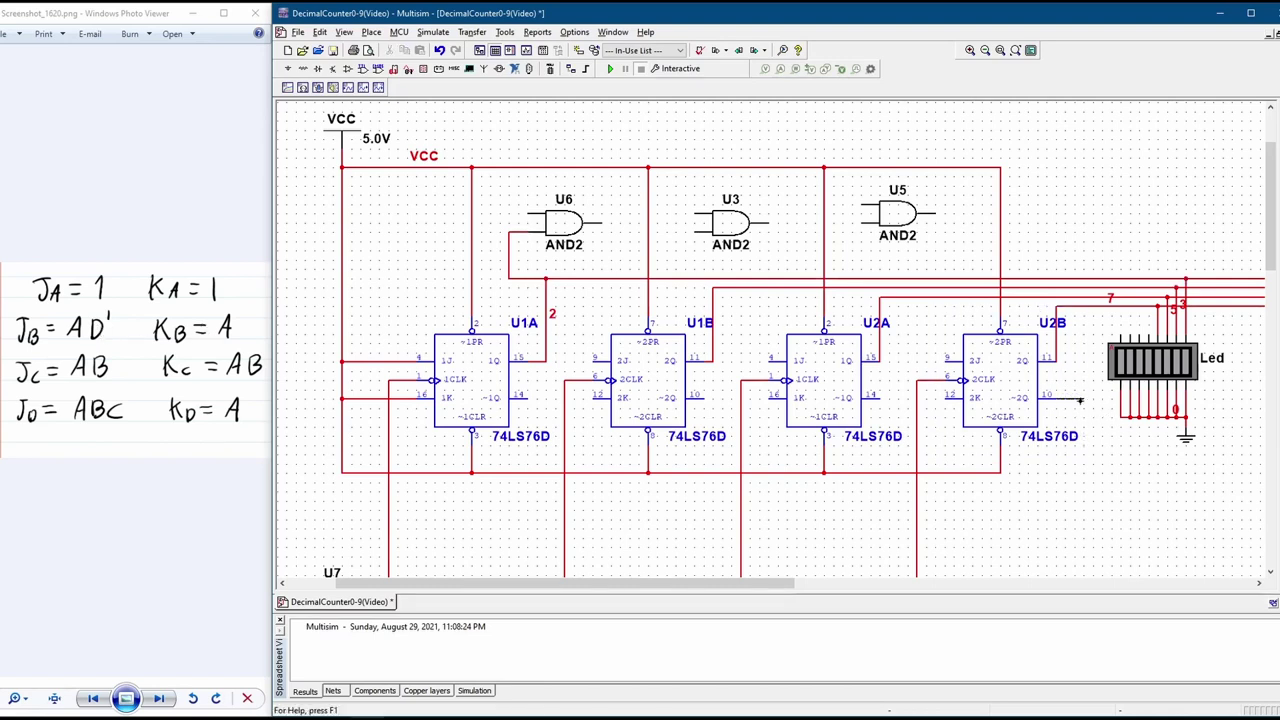
click(1081, 178)
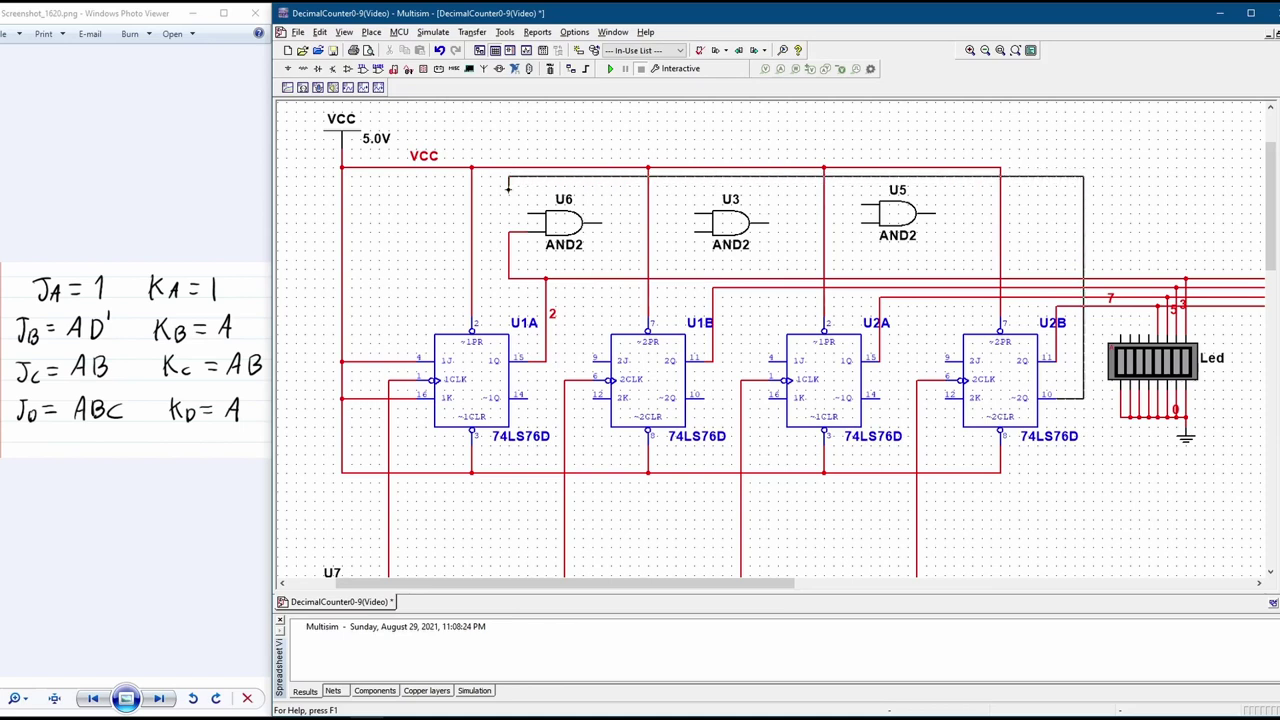
click(526, 212)
- Wire U6's output to U1B's J input and connect U1B's K input to U1A's Q output
click(601, 223)
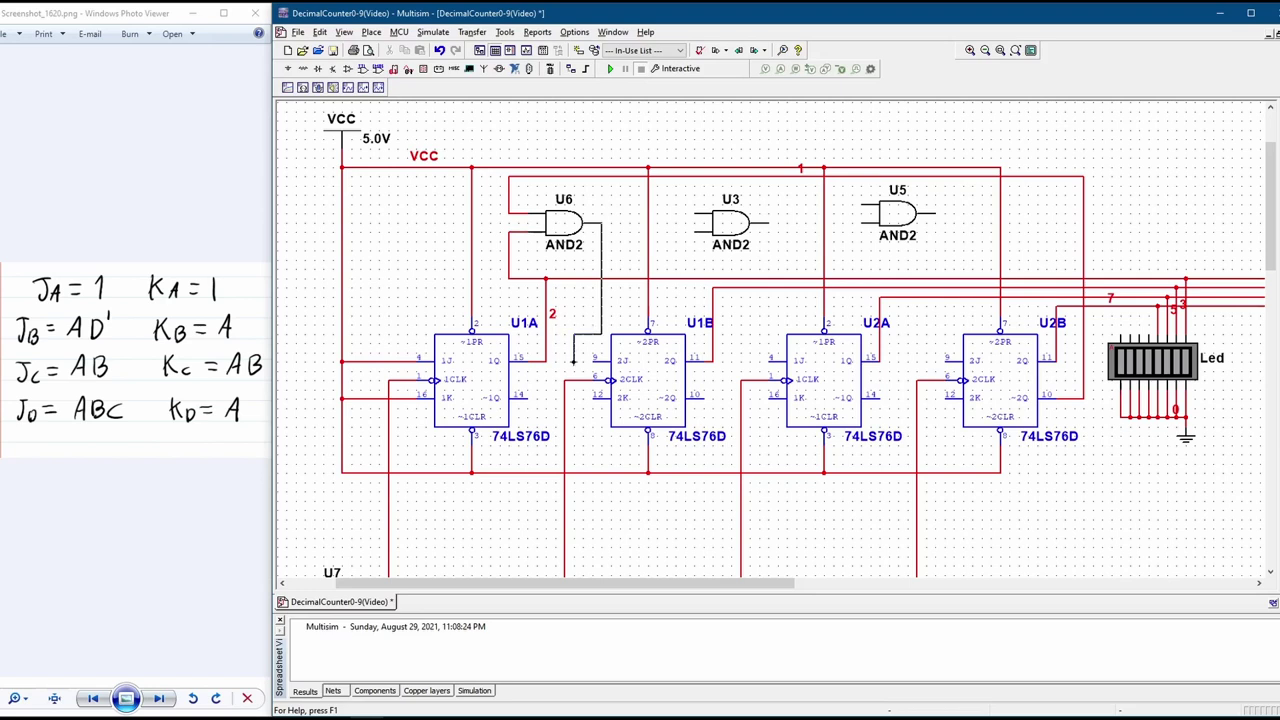
click(592, 361)
click(545, 361)
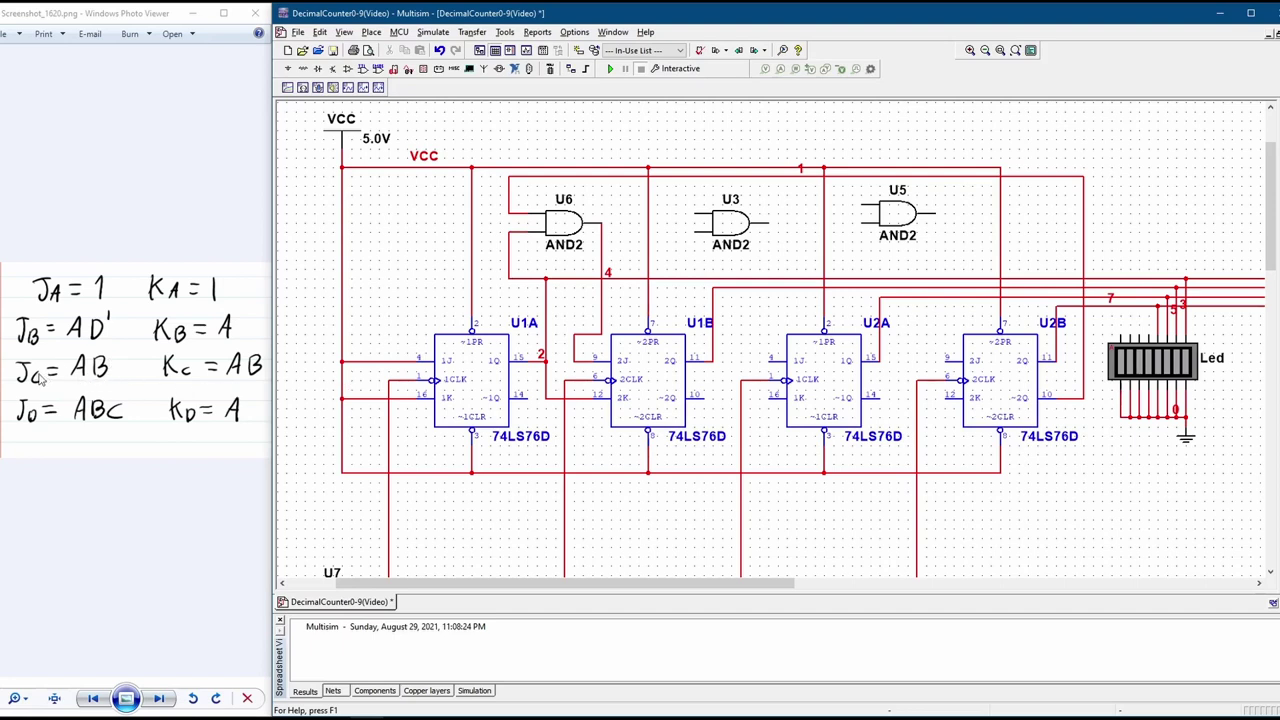
- Wire AND gate U3's upper input to U1A's Q line and its lower input to U1B's Q line
click(825, 382)
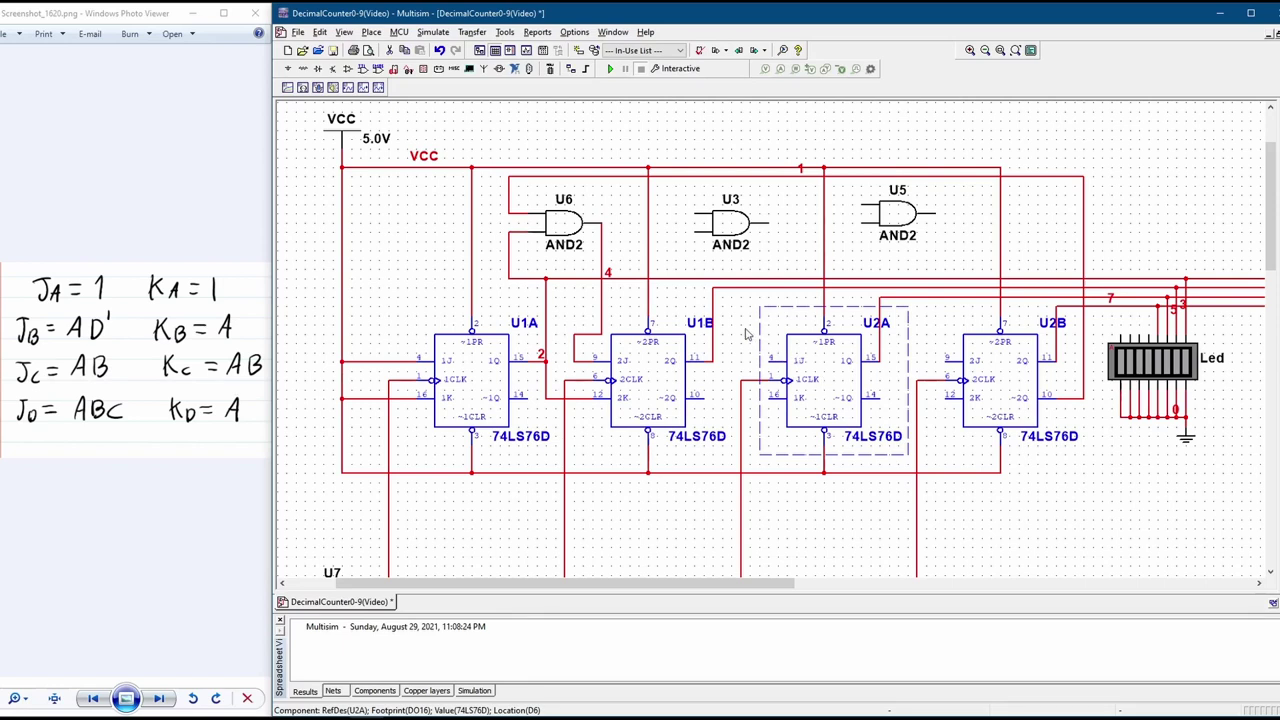
click(690, 214)
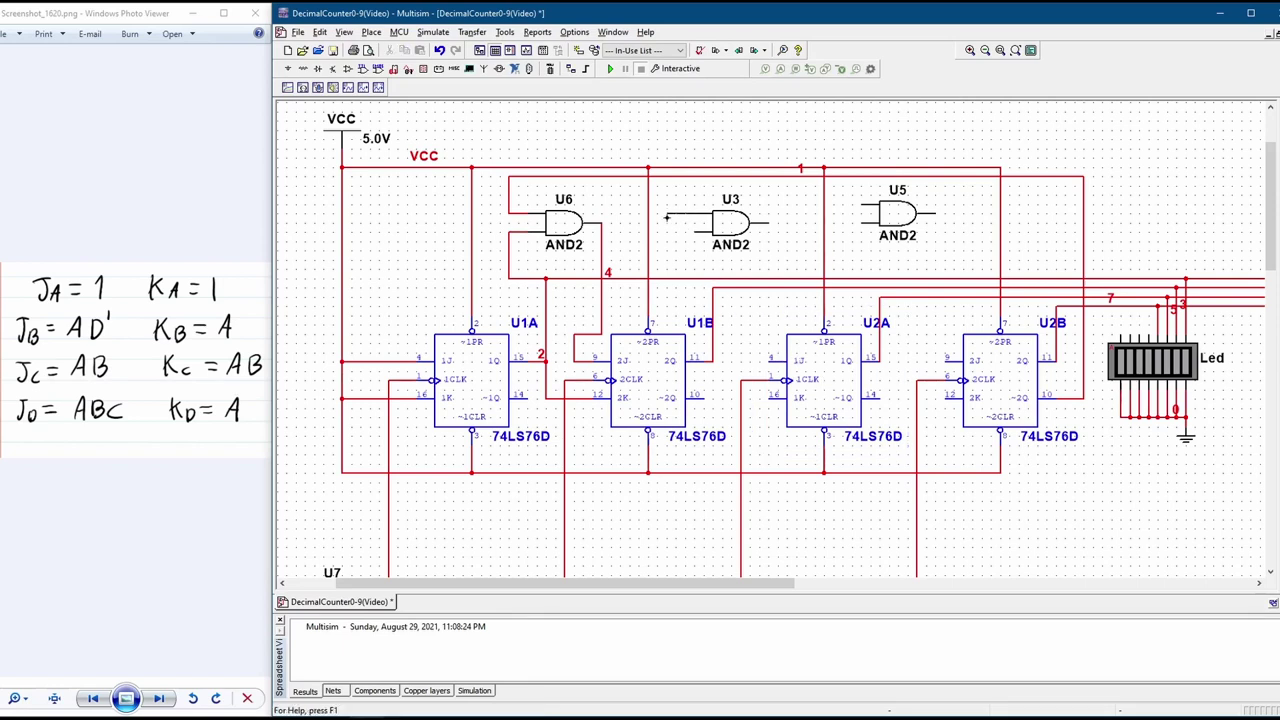
click(667, 278)
click(712, 288)
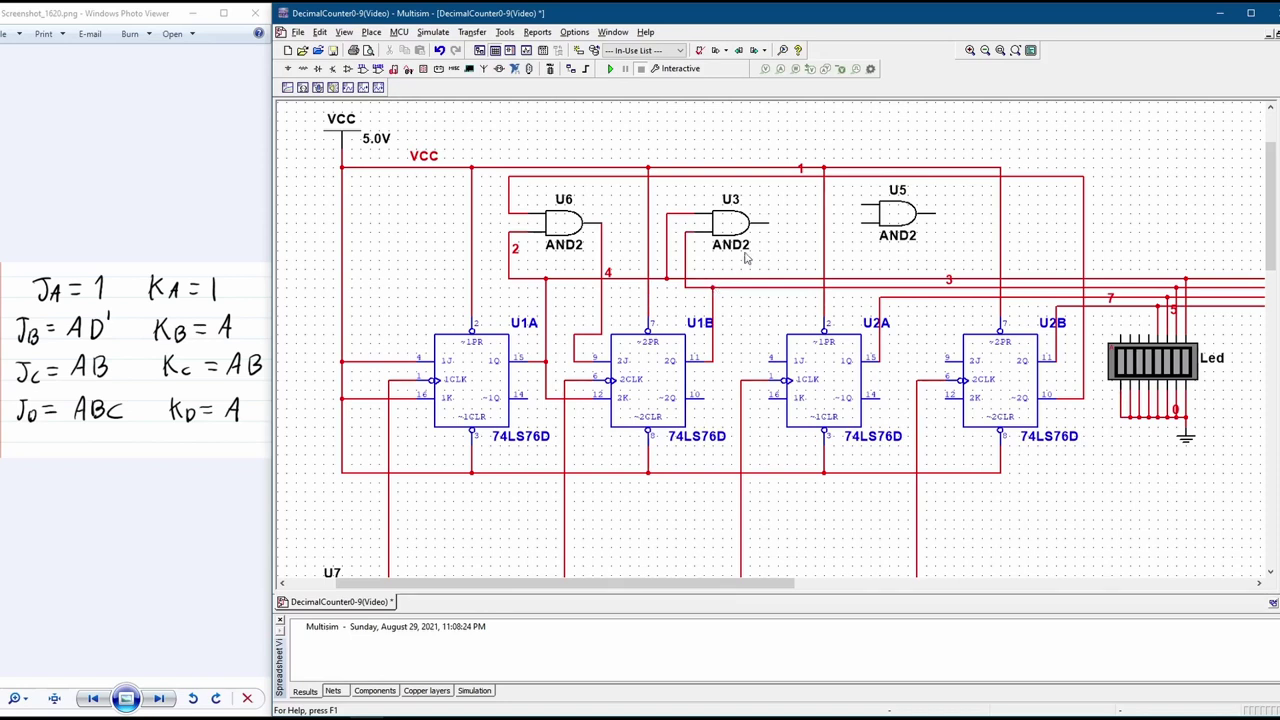
click(686, 265)
key(Delete)
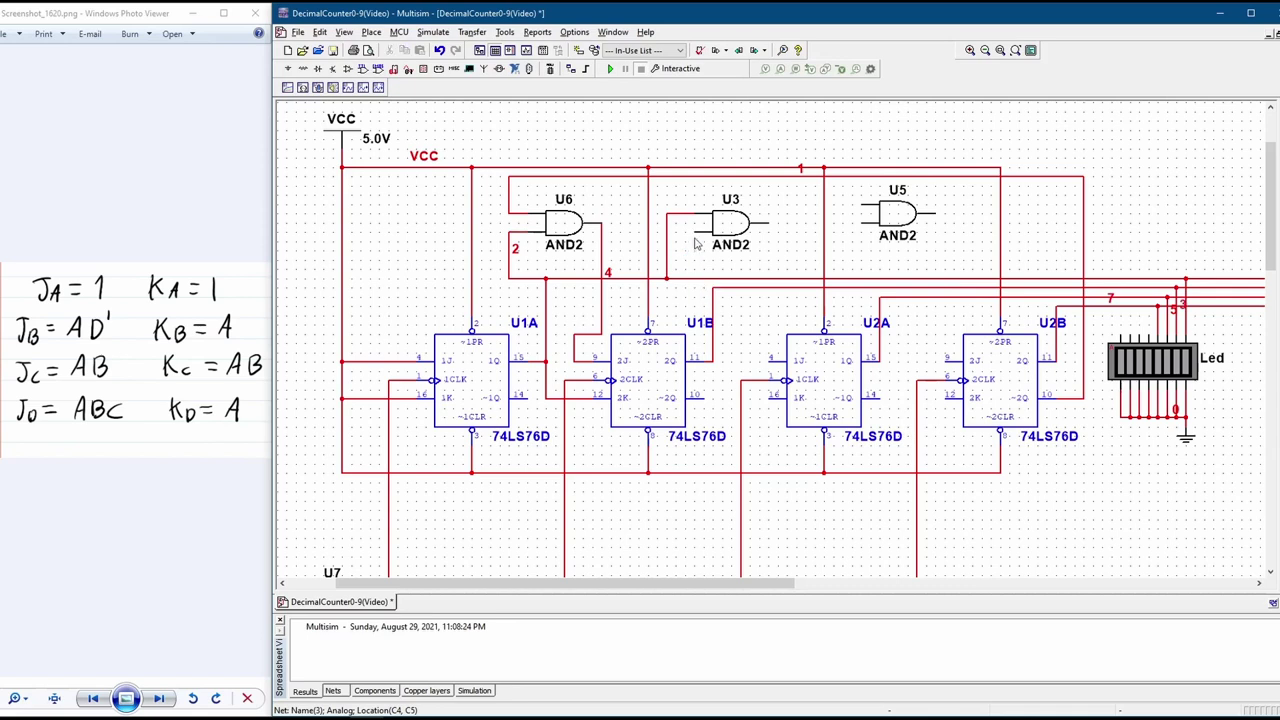
click(706, 288)
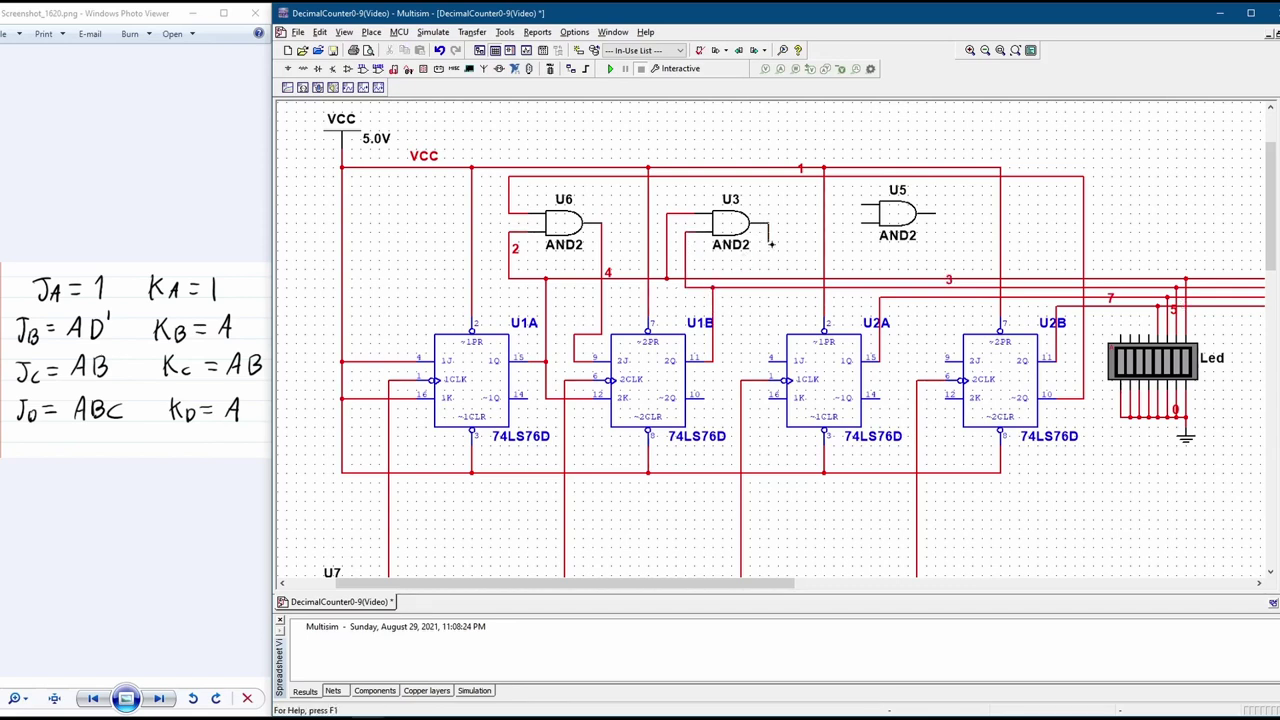
- Wire U3's output to both the J and K inputs of flip-flop U2A
click(771, 243)
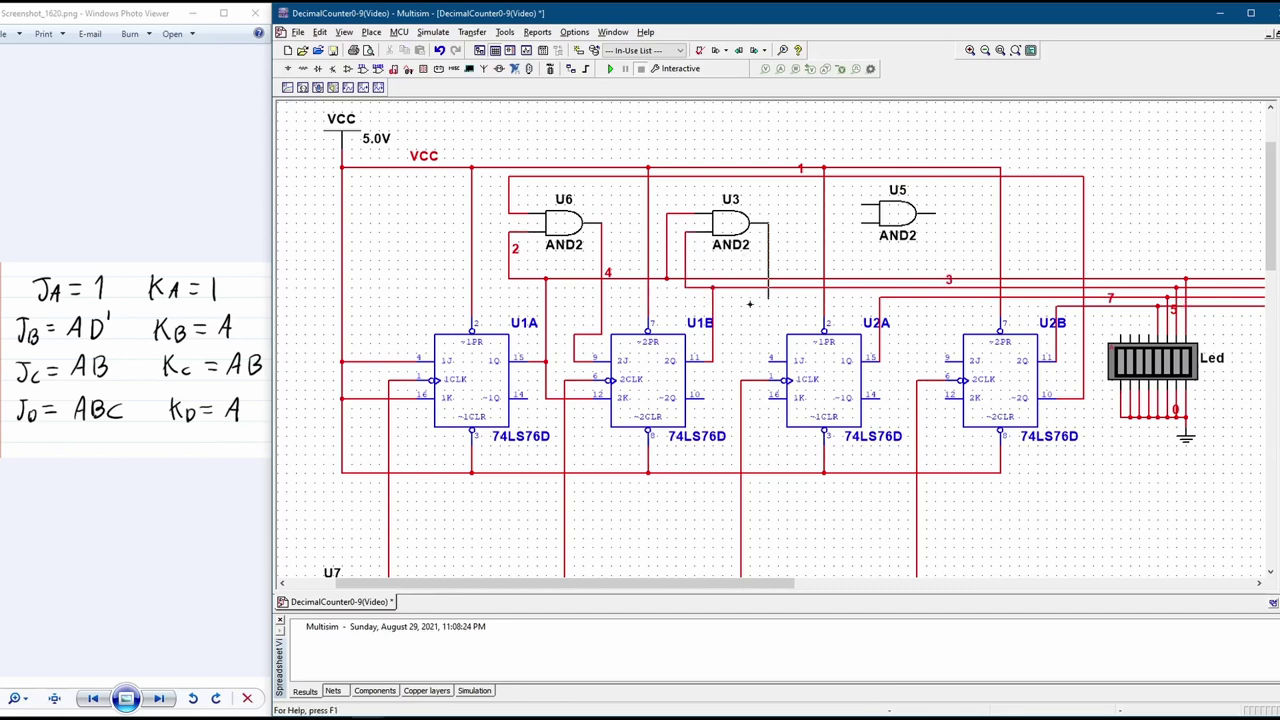
click(767, 360)
click(782, 382)
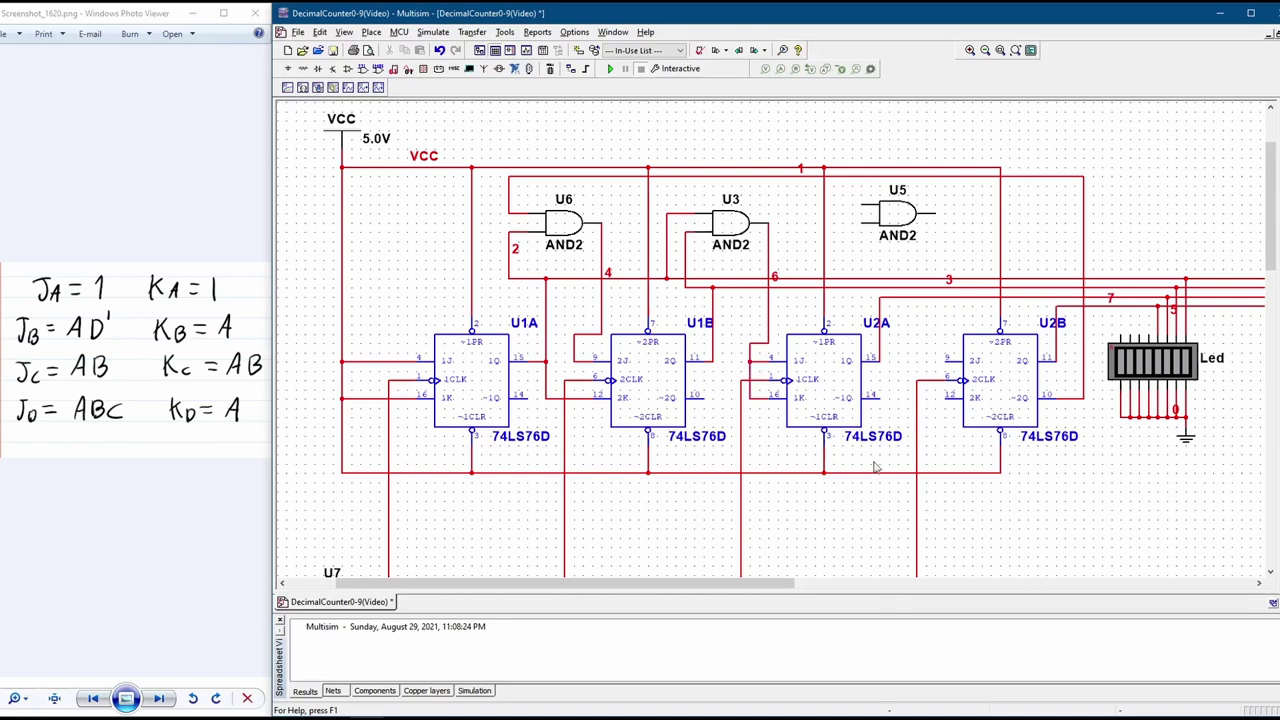
- Align AND gate U5 level with gates U6 and U3, and shift the vertical segment of U3's output wire slightly away from the gate
click(898, 218)
drag(898, 218, 907, 227)
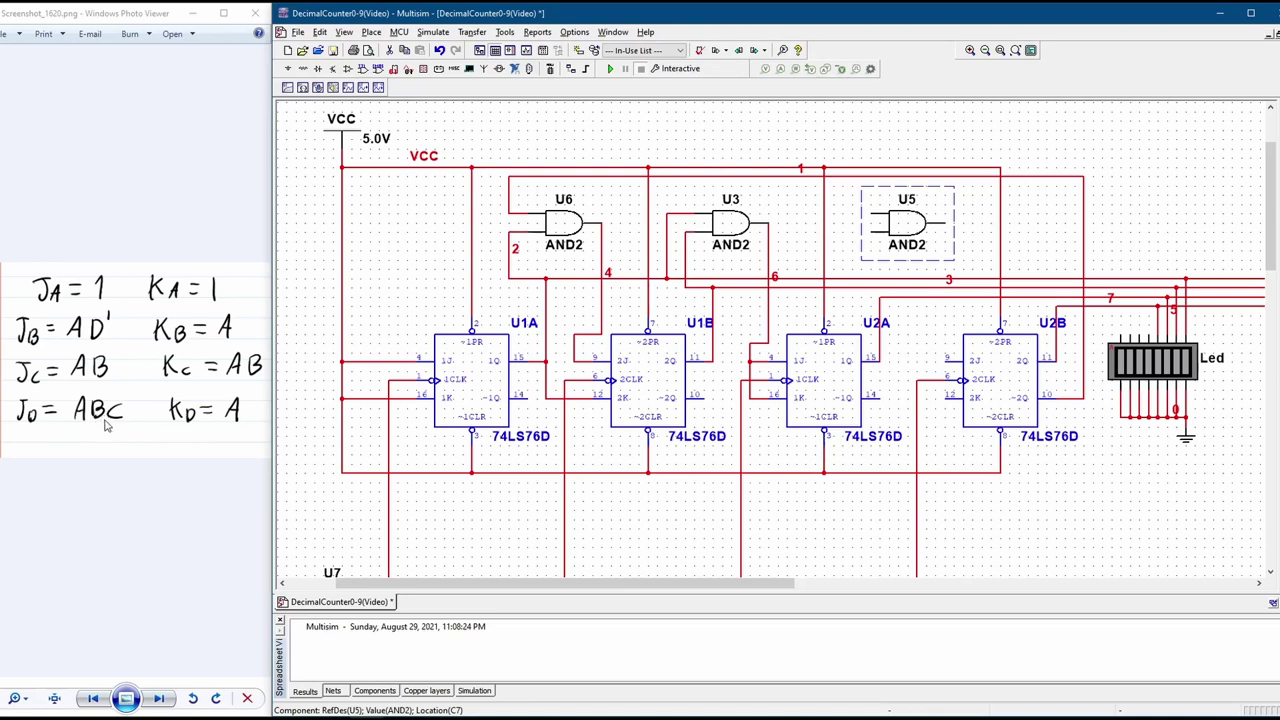
click(728, 225)
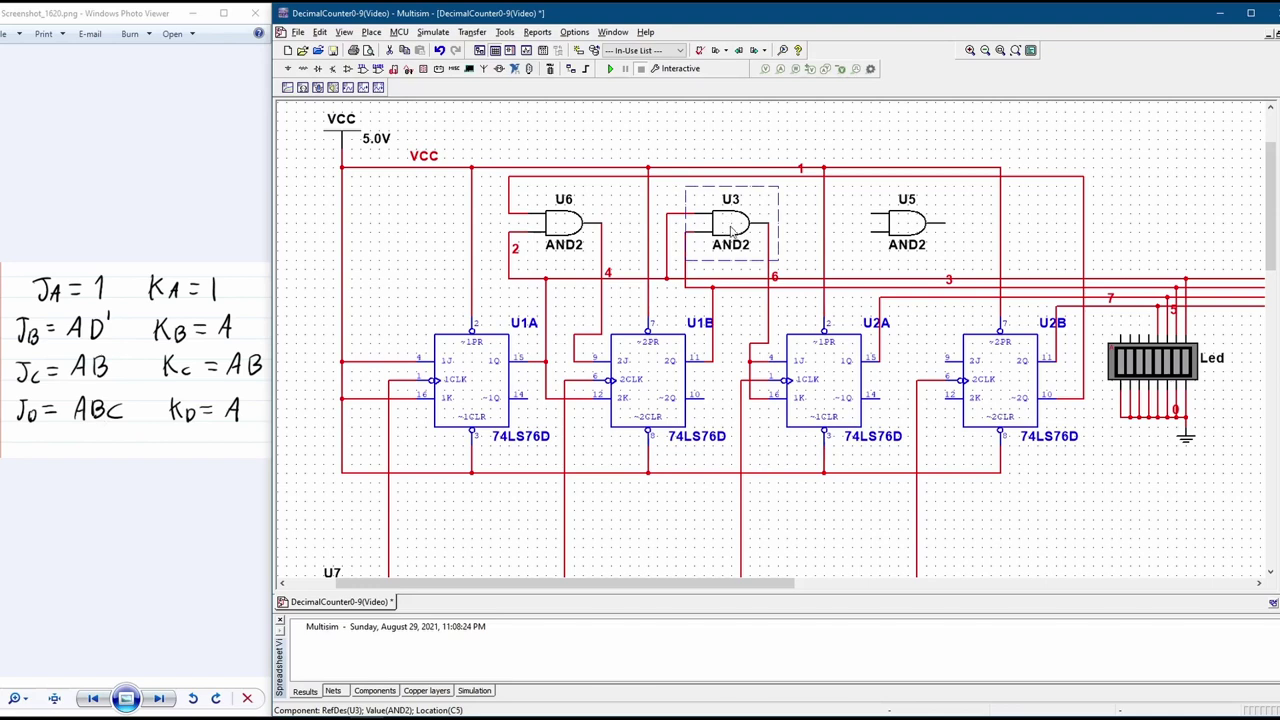
click(768, 256)
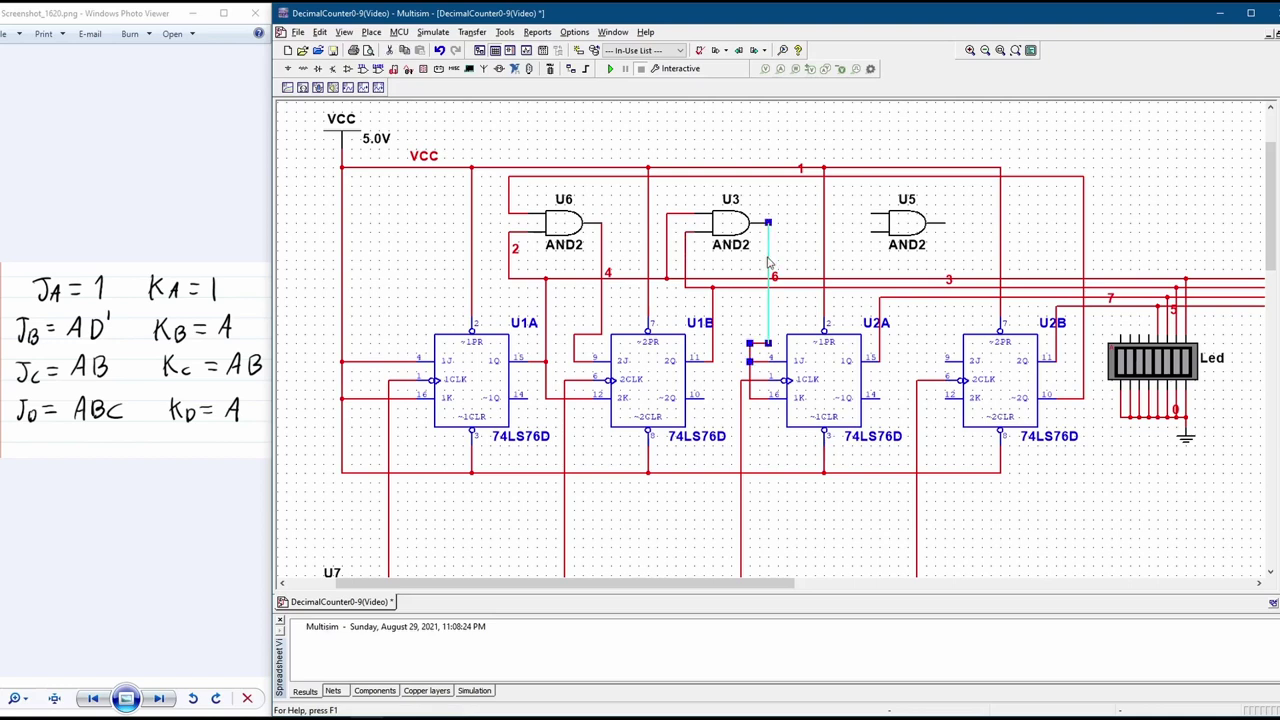
drag(766, 257, 778, 256)
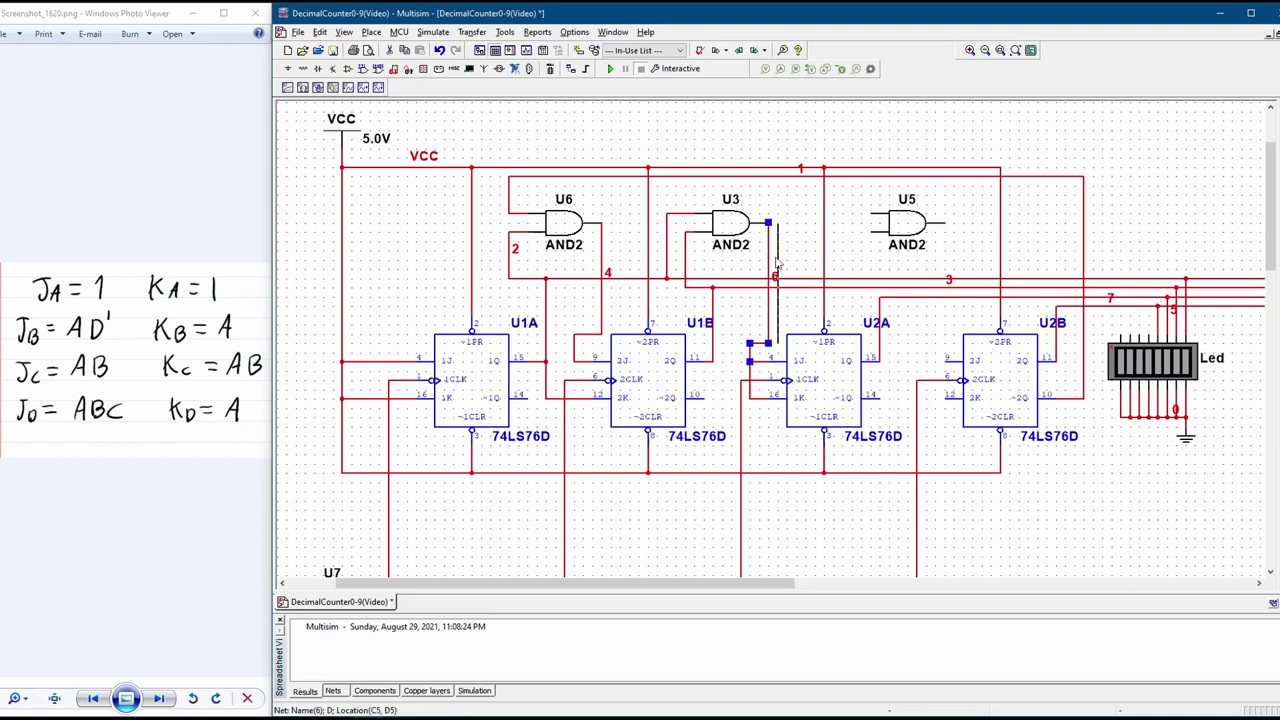
- Wire U5's upper input to U3's output wire and its lower input to U2A's Q line
click(872, 213)
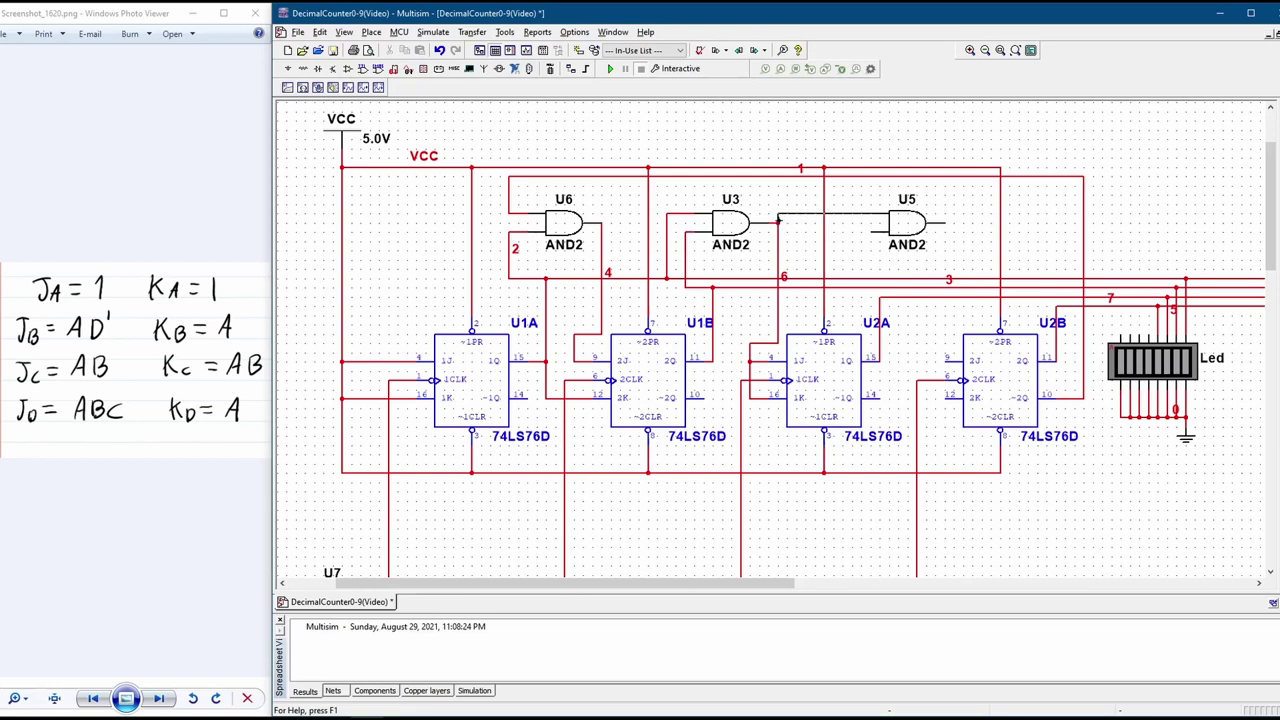
click(778, 216)
click(870, 233)
click(876, 297)
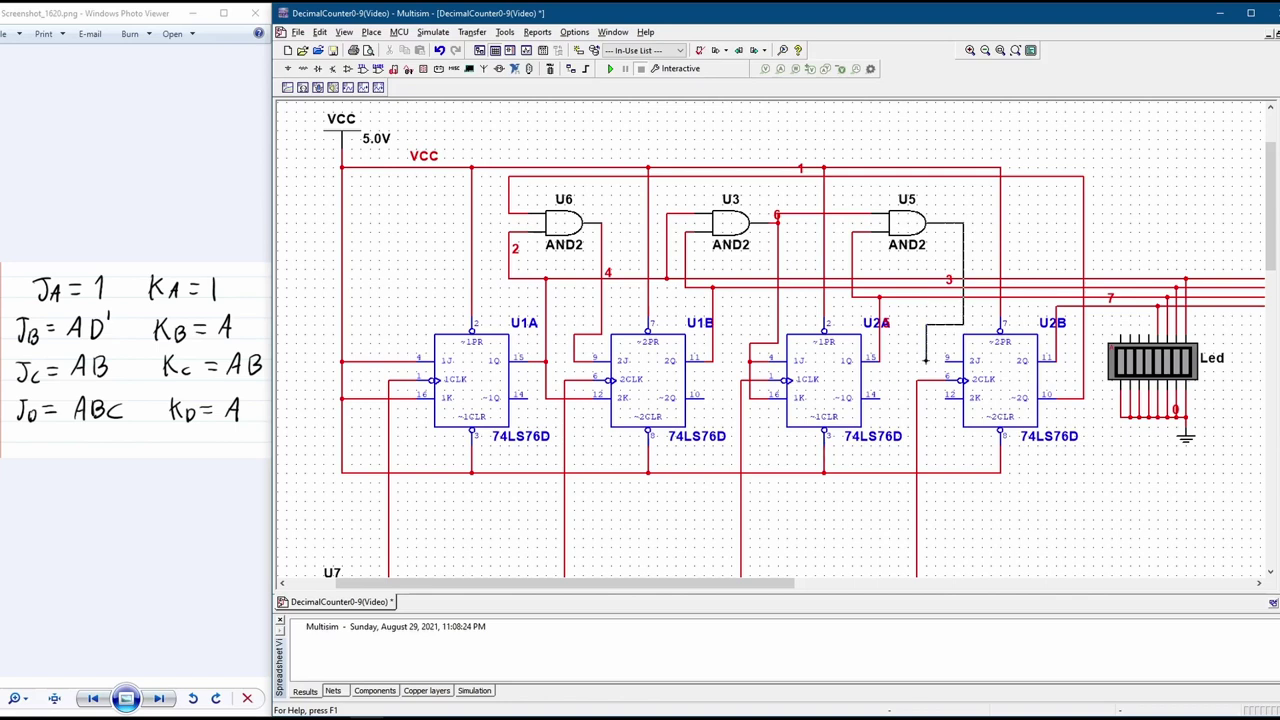
- Wire U5's output to U2B's J input and connect U2B's K input to U1A's Q line
click(926, 359)
click(897, 281)
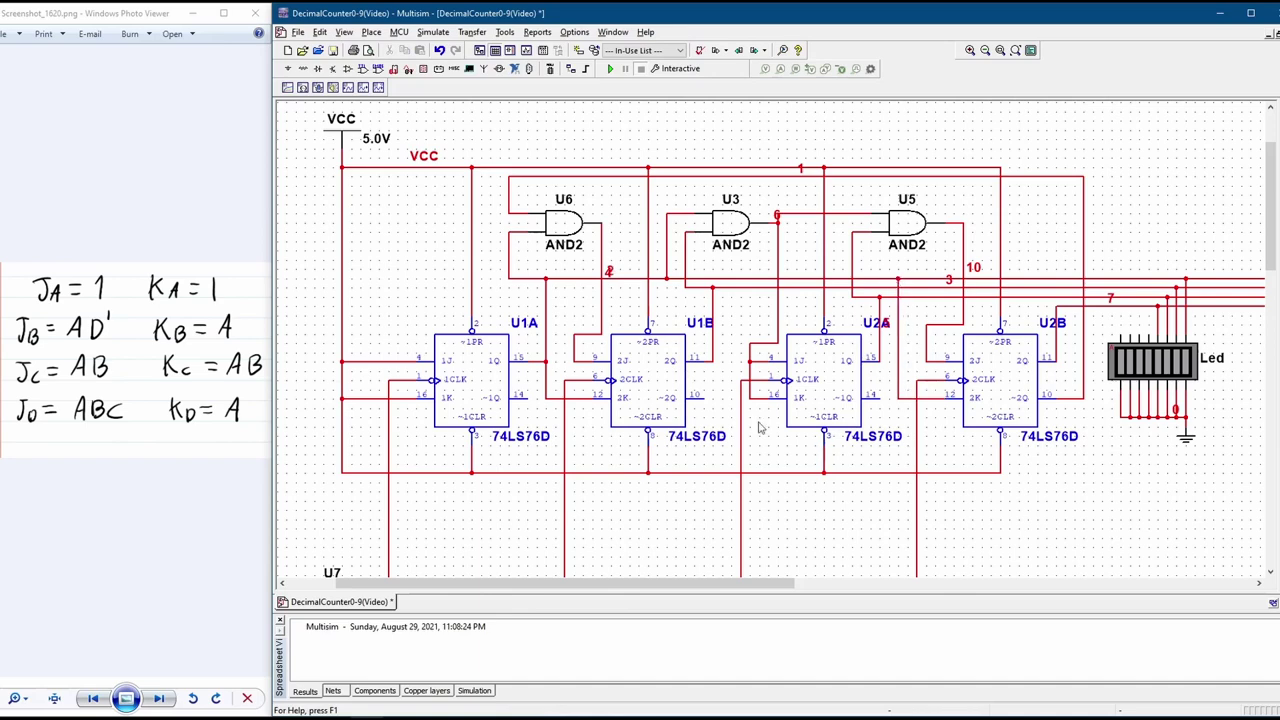
- Examine the four Q output wires running from the flip-flops to the LED bar and the U9 hex display
drag(700, 582, 771, 576)
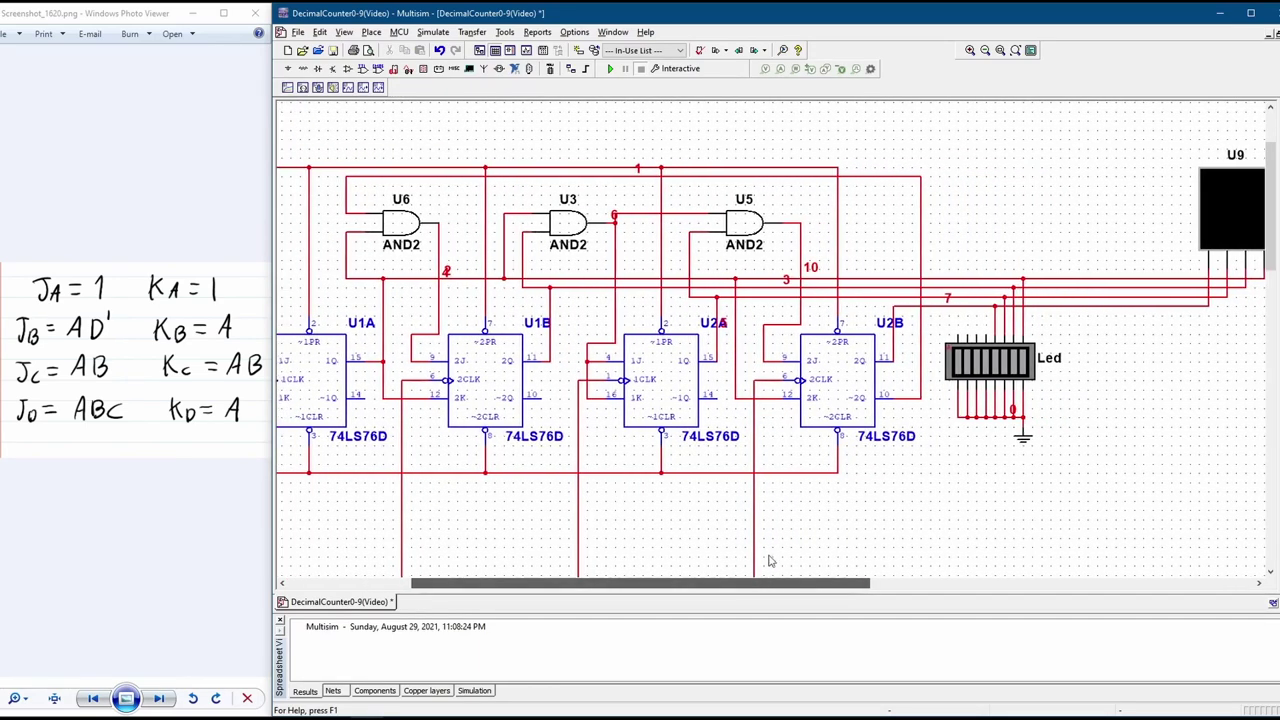
click(956, 288)
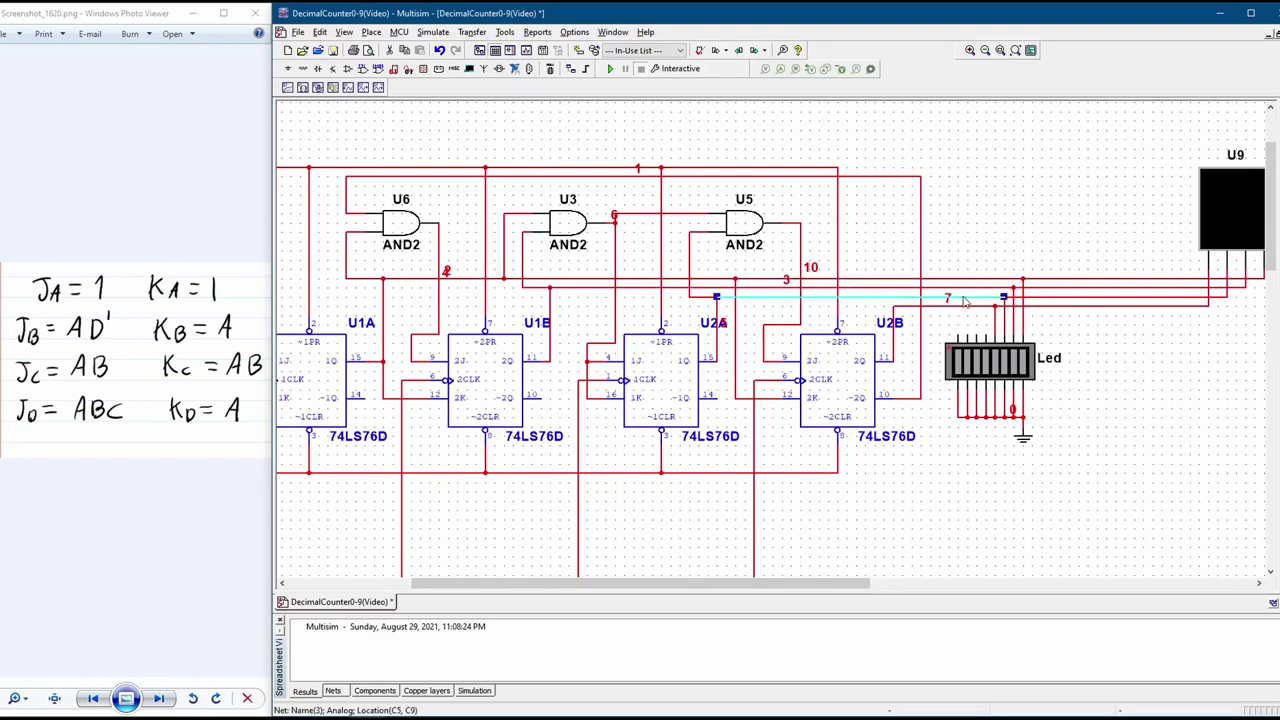
click(960, 306)
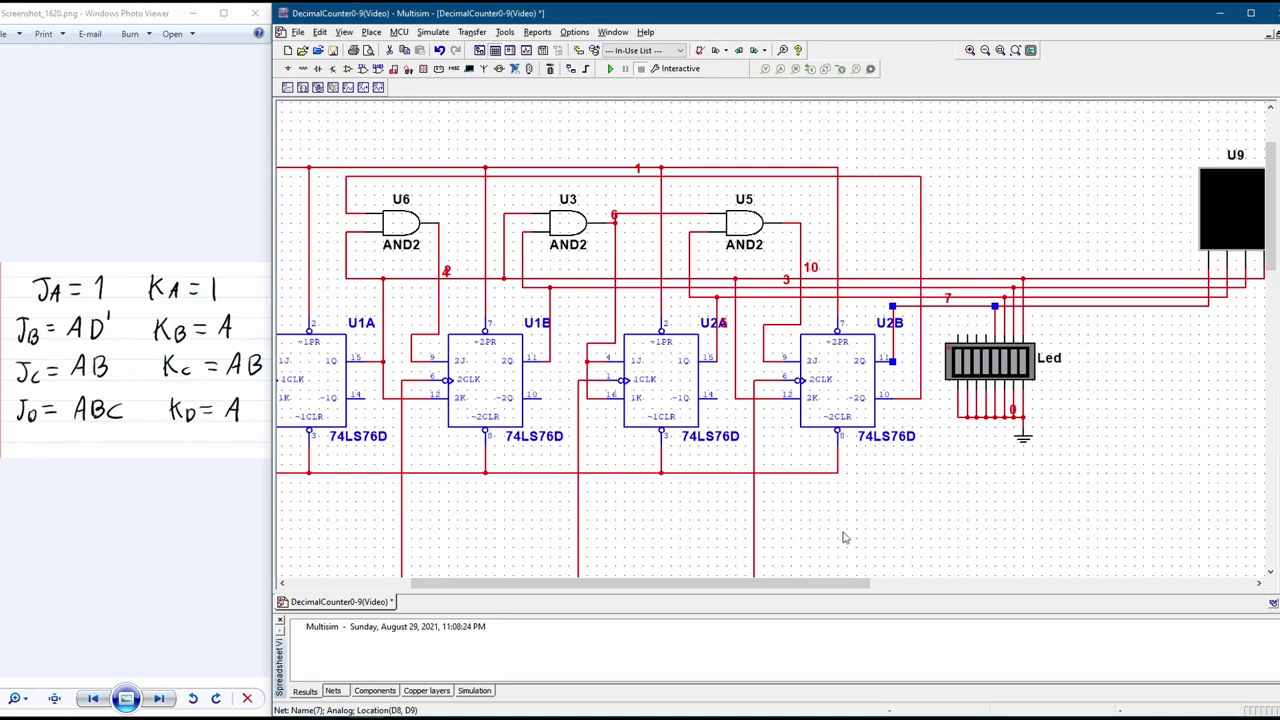
drag(838, 585, 909, 585)
scroll(870, 530, down, 2)
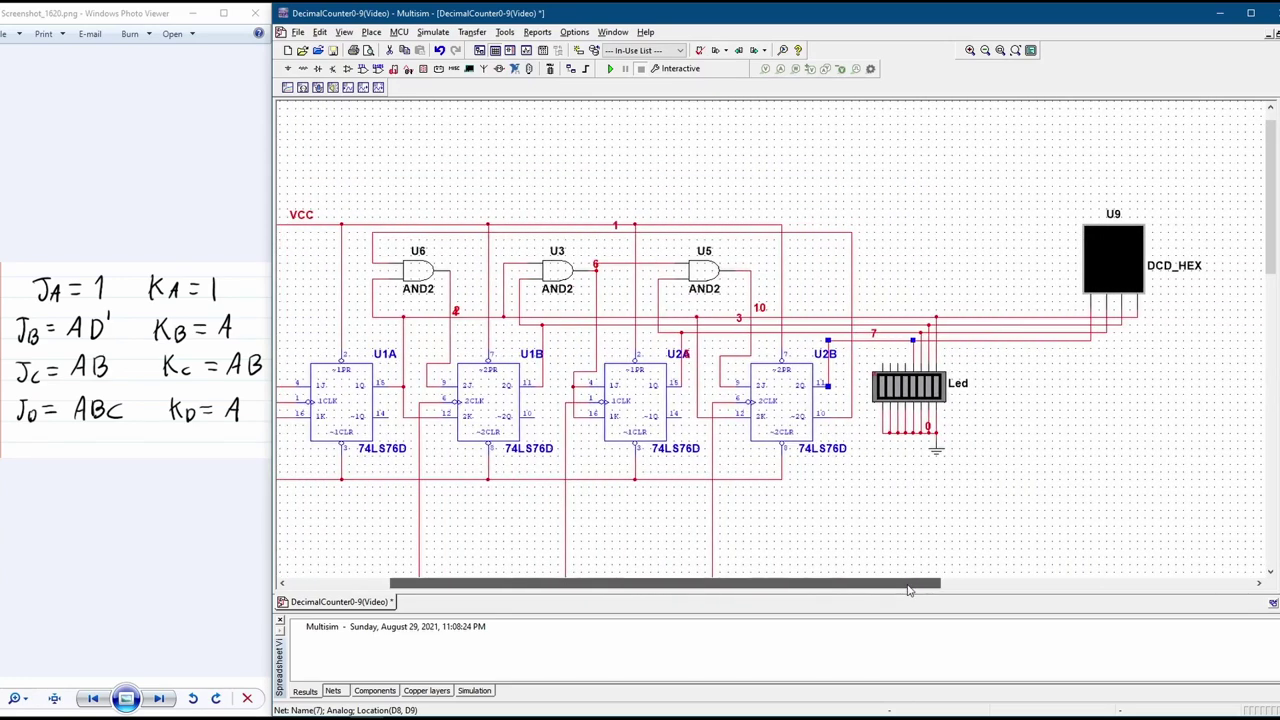
drag(1031, 306, 1080, 404)
click(1080, 404)
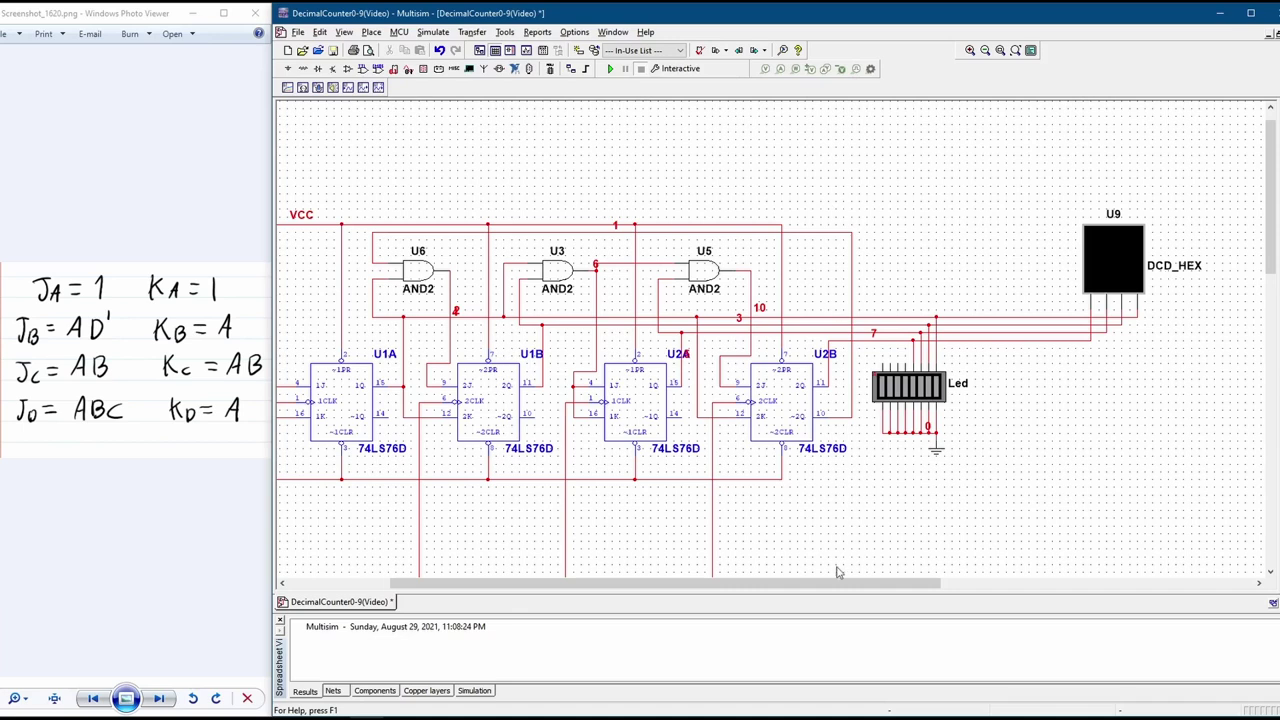
- Run the simulation to watch the count on the U9 display and LED bar, and stop it
drag(842, 583, 800, 585)
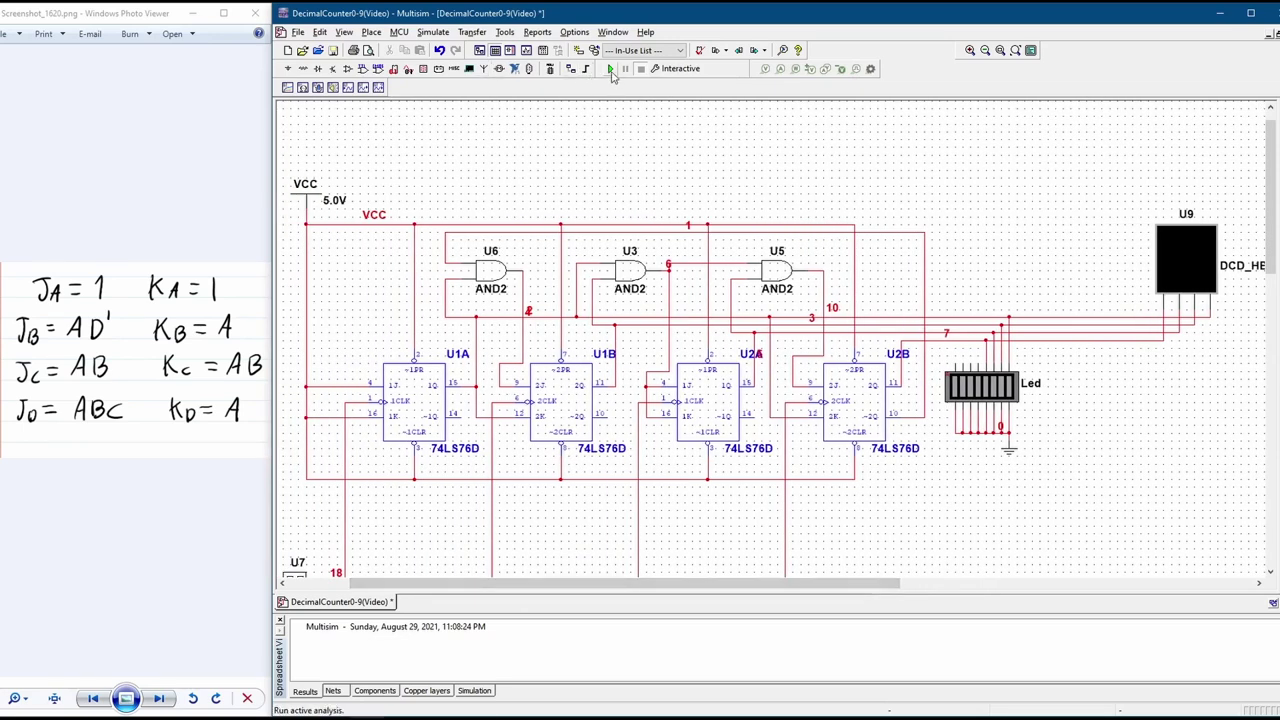
key(F5)
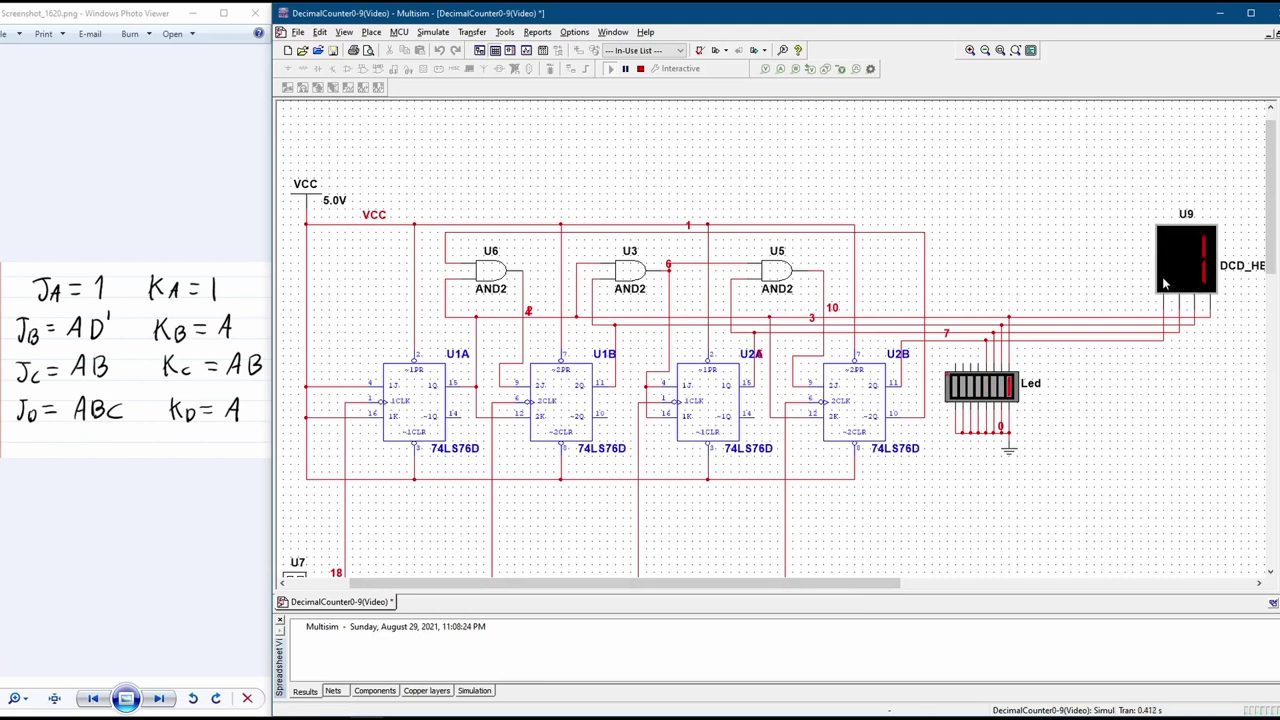
click(640, 69)
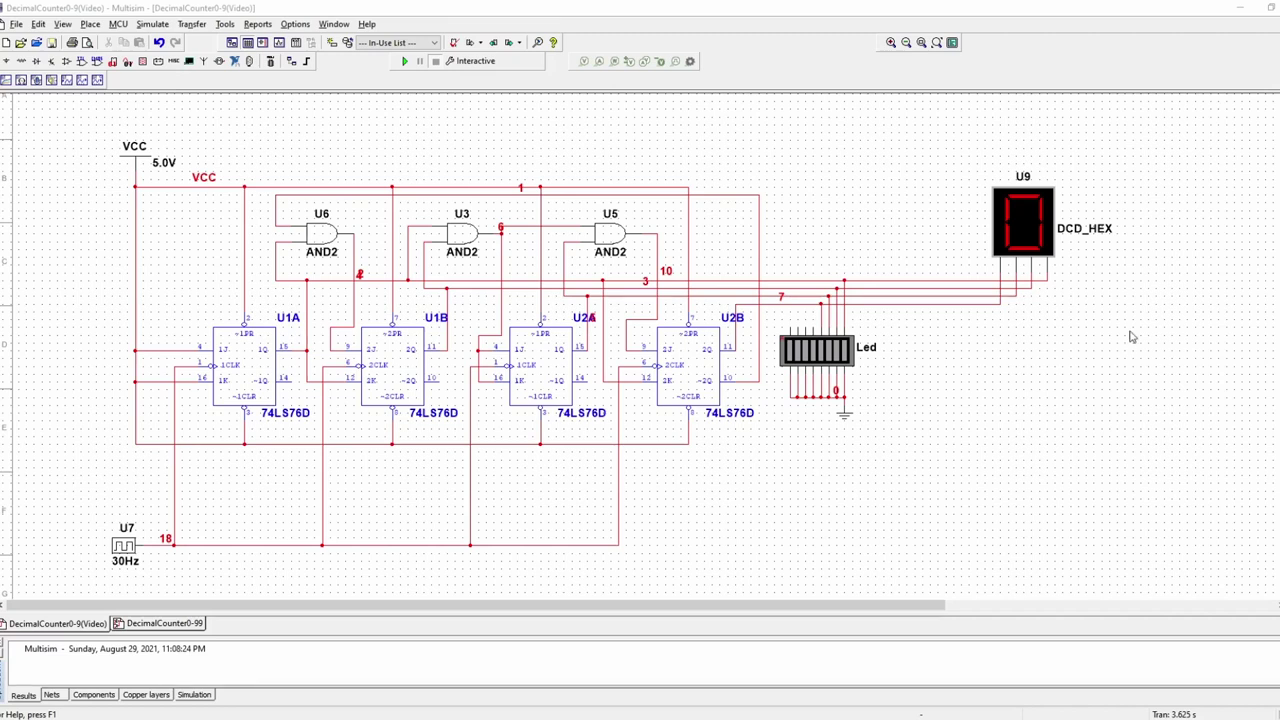
- Highlight the complete 0-9 counter circuit and switch to the DecimalCounter0-99 design
drag(1119, 99, 95, 578)
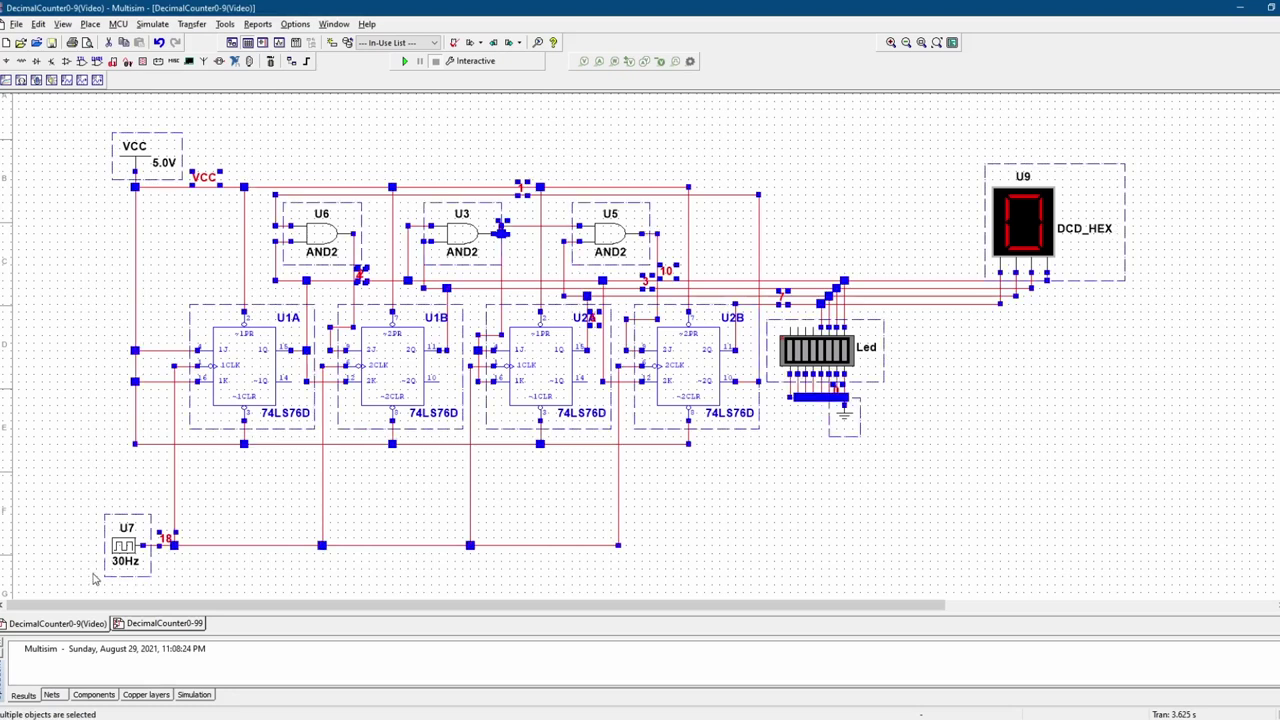
click(918, 541)
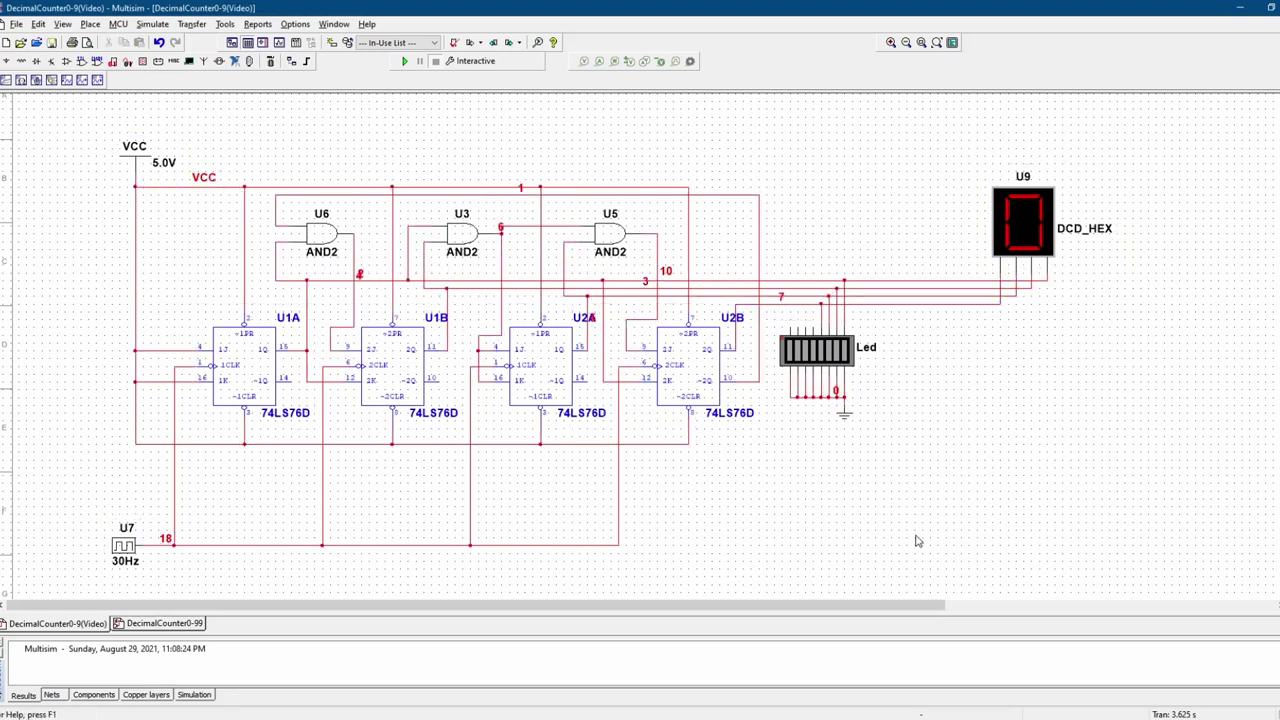
click(200, 623)
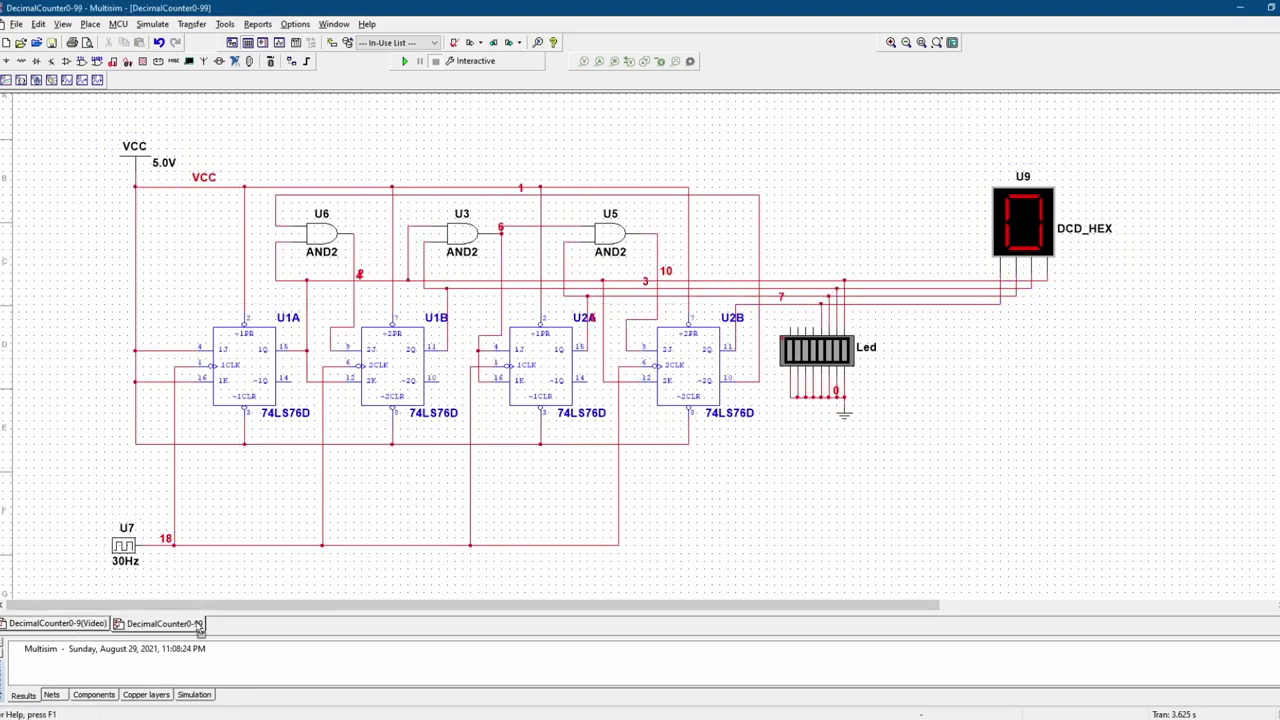
- Examine the two-digit counter's hex displays U12 and U9 and their connections
scroll(573, 487, up, 3)
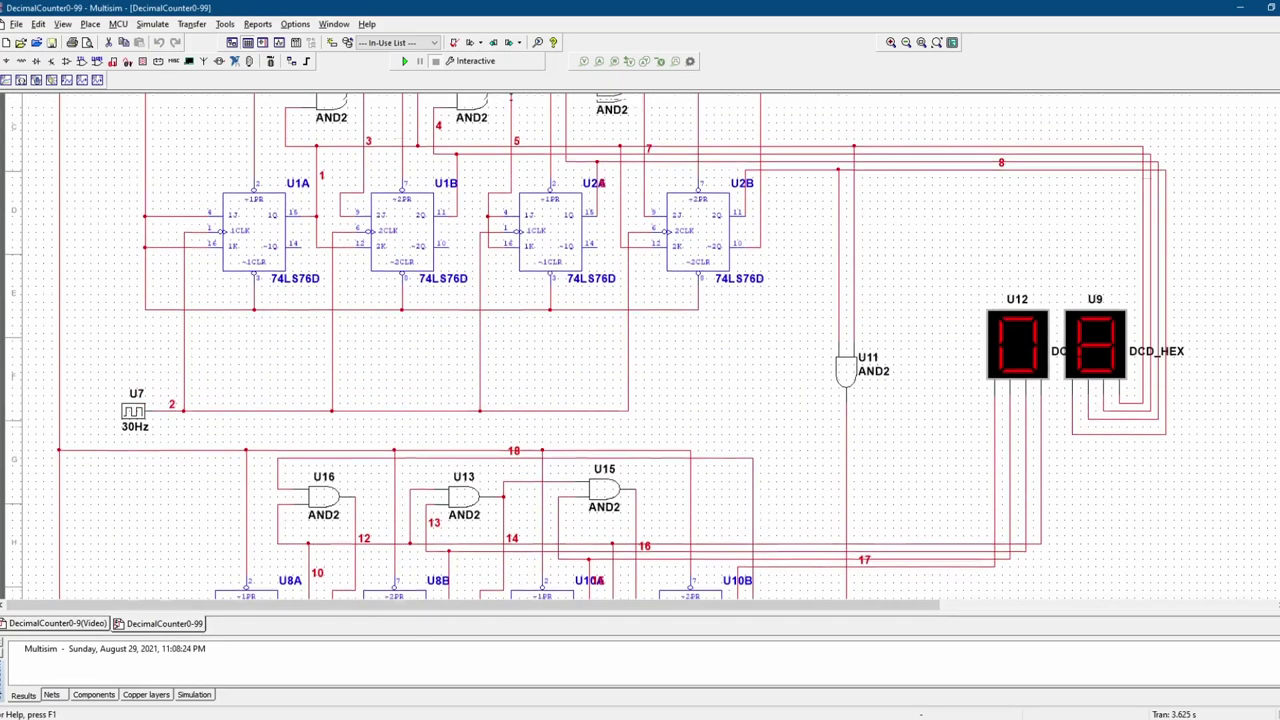
drag(912, 604, 1105, 604)
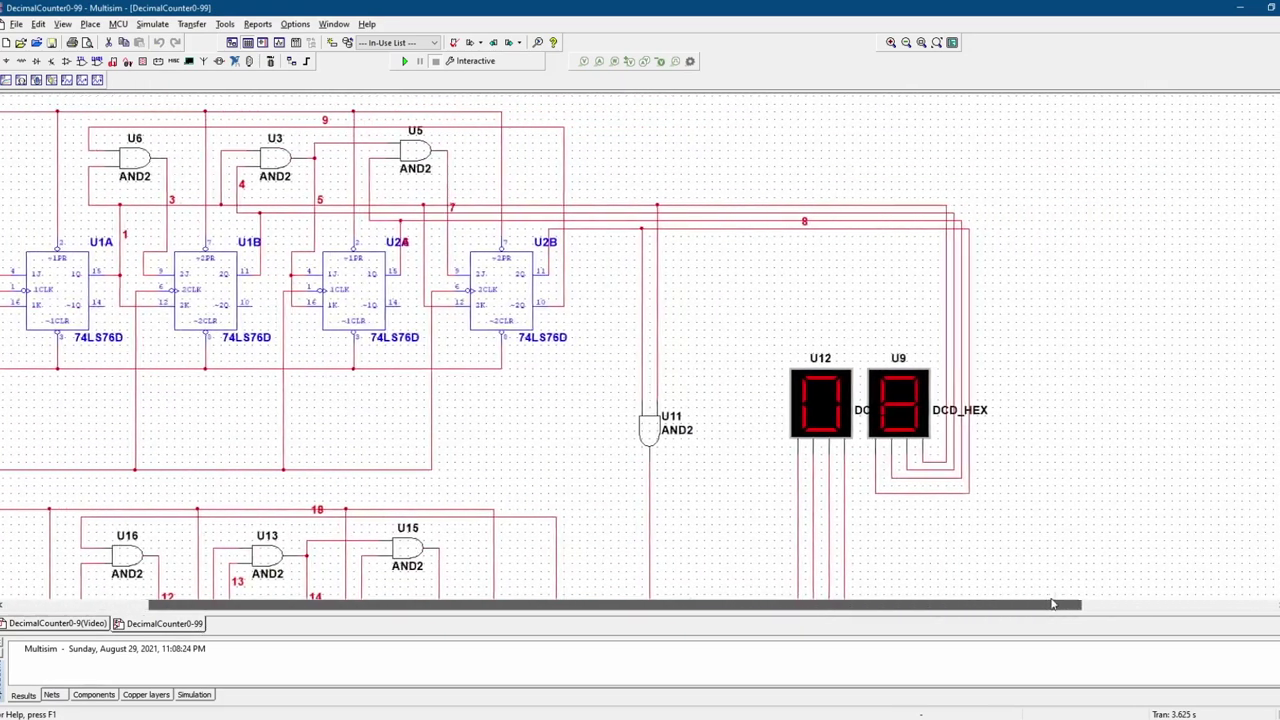
scroll(1136, 471, up, 1)
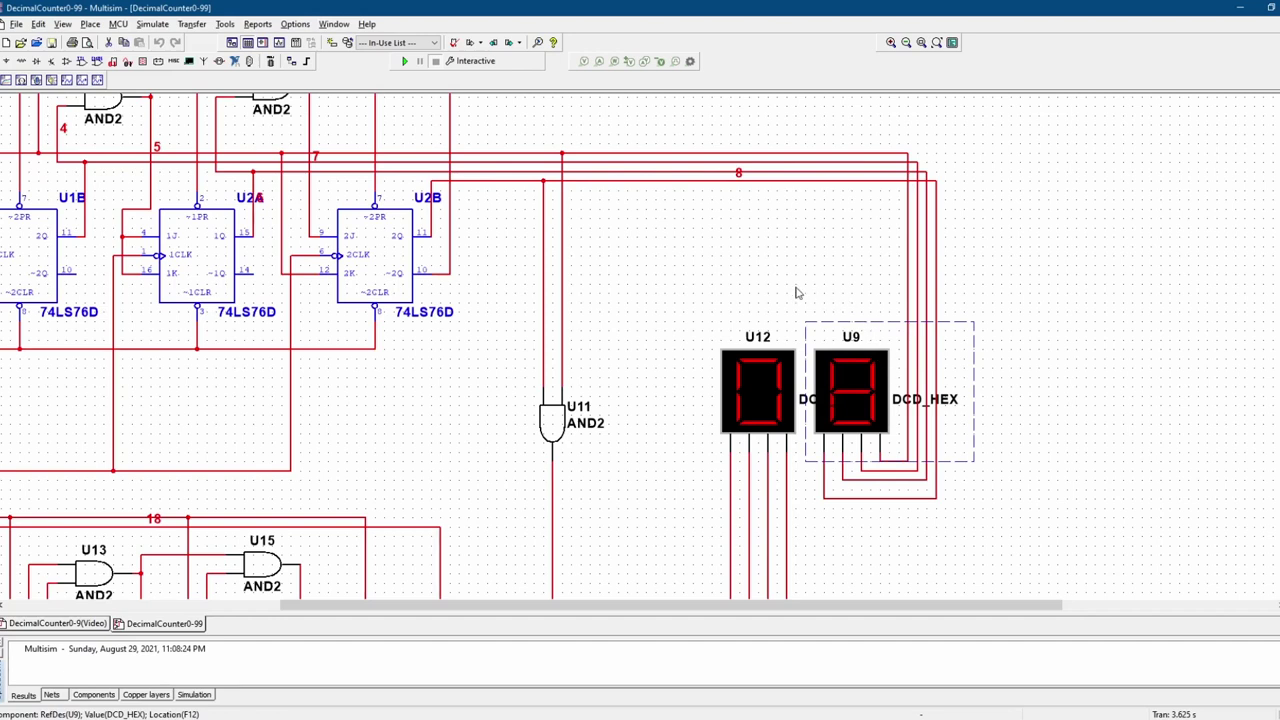
click(740, 370)
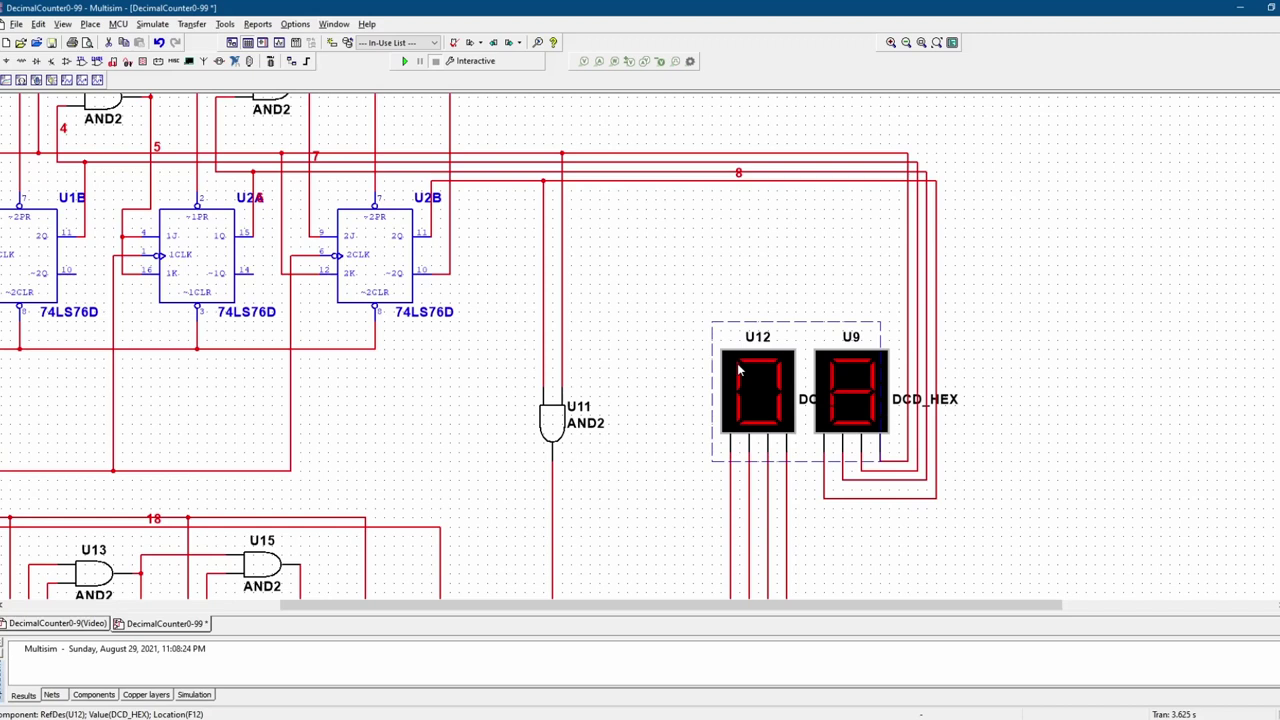
click(882, 375)
scroll(1240, 324, up, 3)
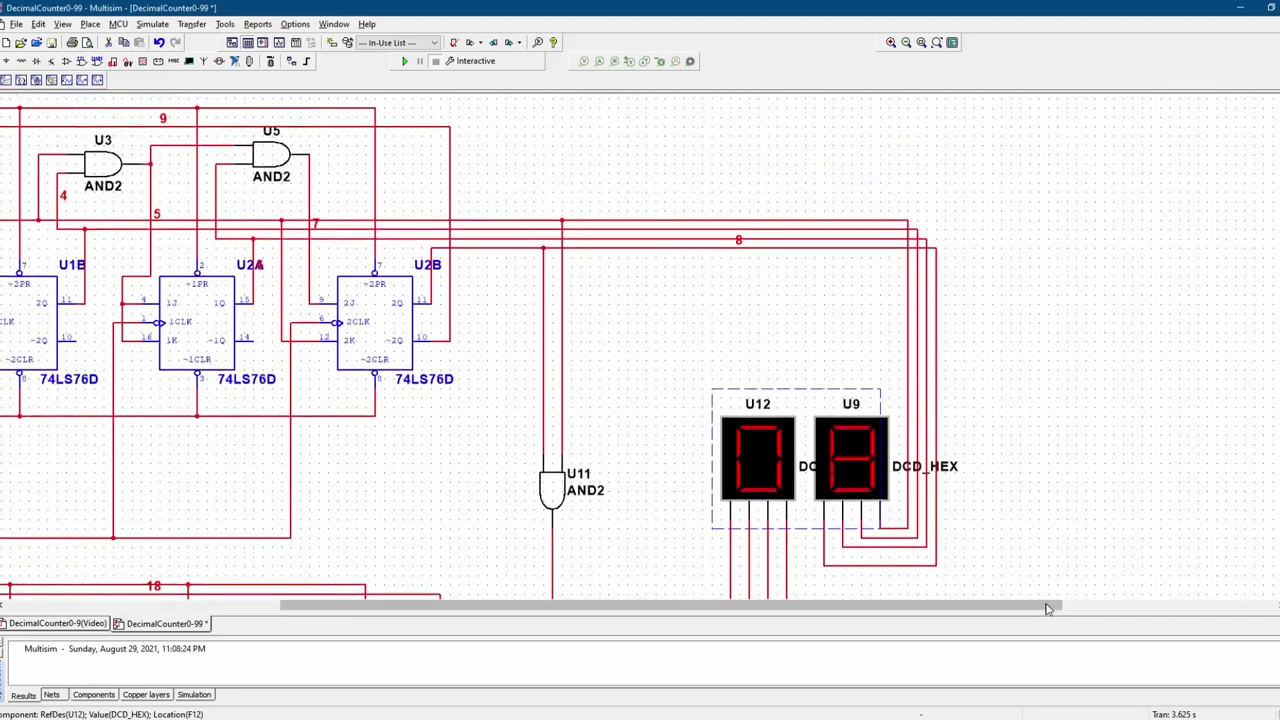
- Highlight the four Q output wires running from the upper flip-flops to the U9 hex display
drag(1032, 608, 932, 612)
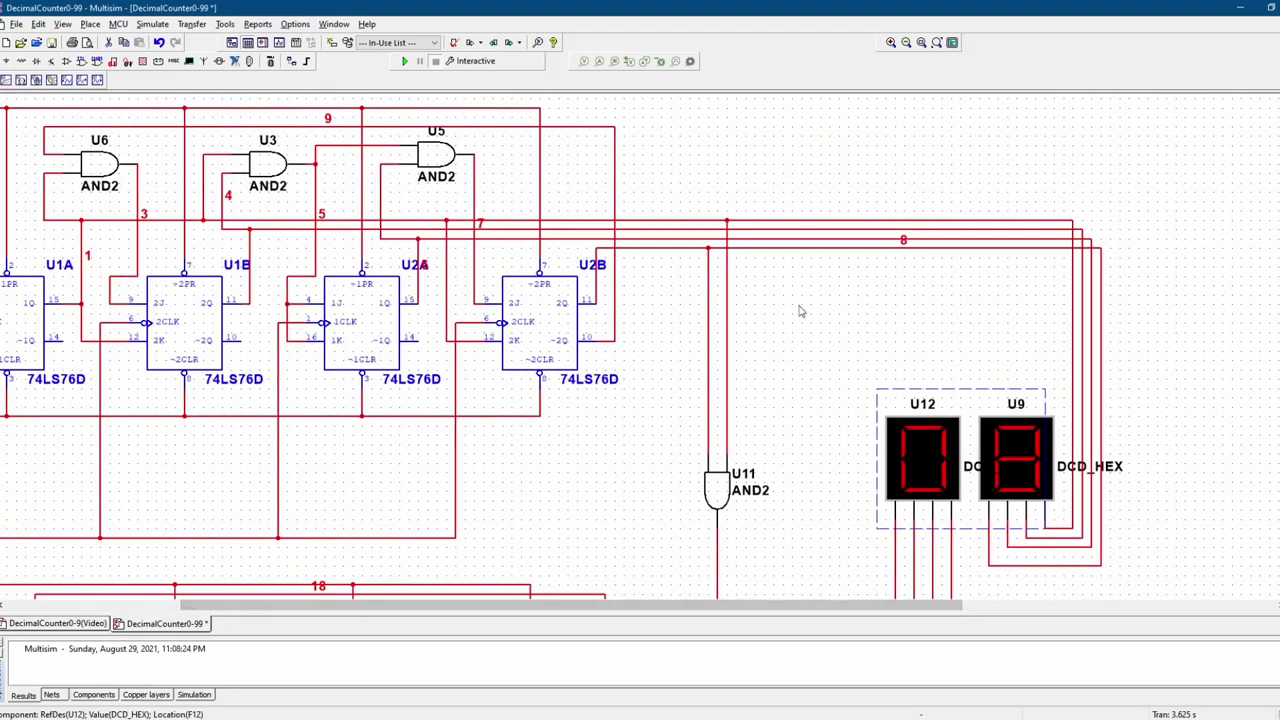
drag(778, 200, 764, 268)
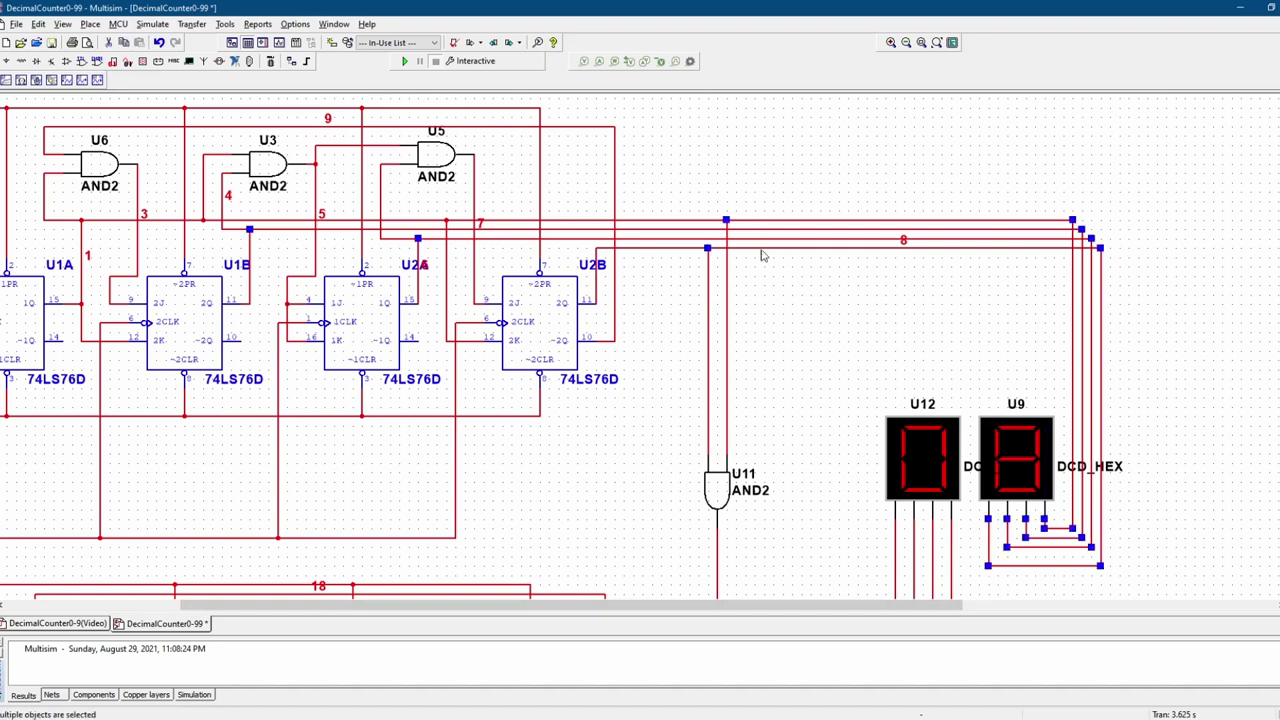
drag(770, 190, 770, 260)
click(1058, 428)
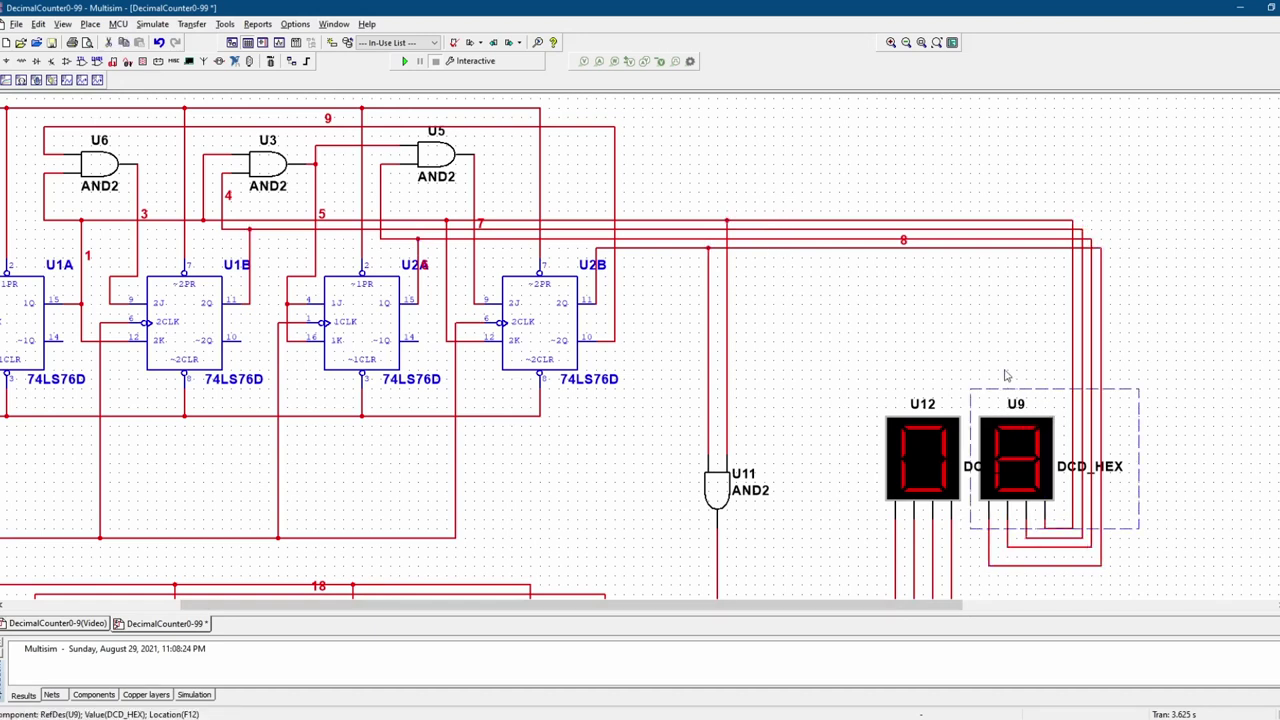
click(937, 345)
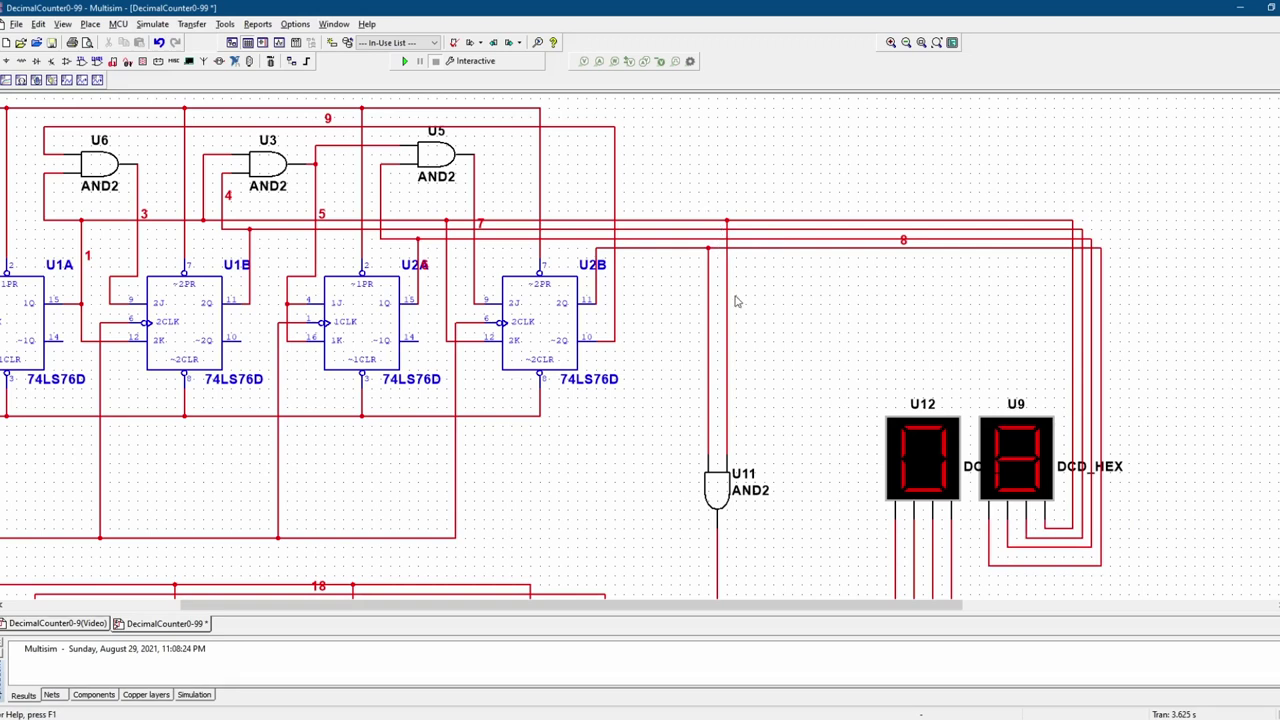
- Highlight the two output wires, nets 1 and 8, that branch off to the inputs of AND gate U11
click(737, 220)
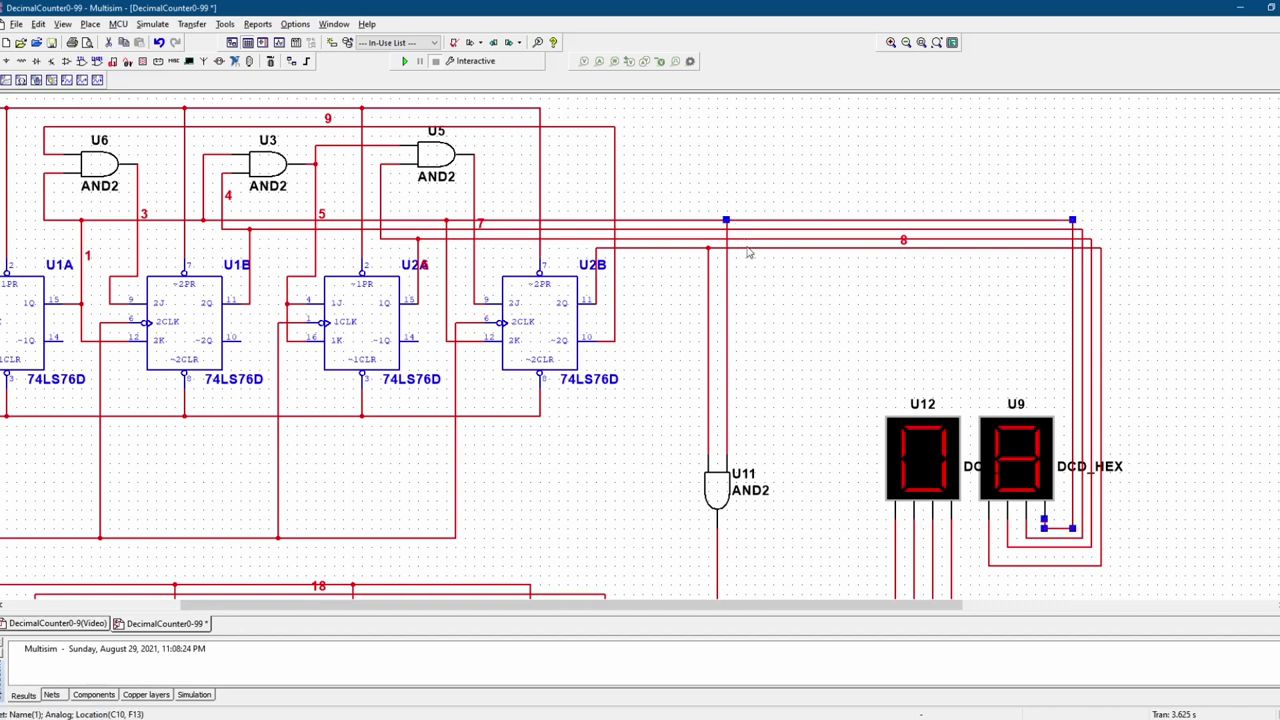
click(745, 248)
click(751, 259)
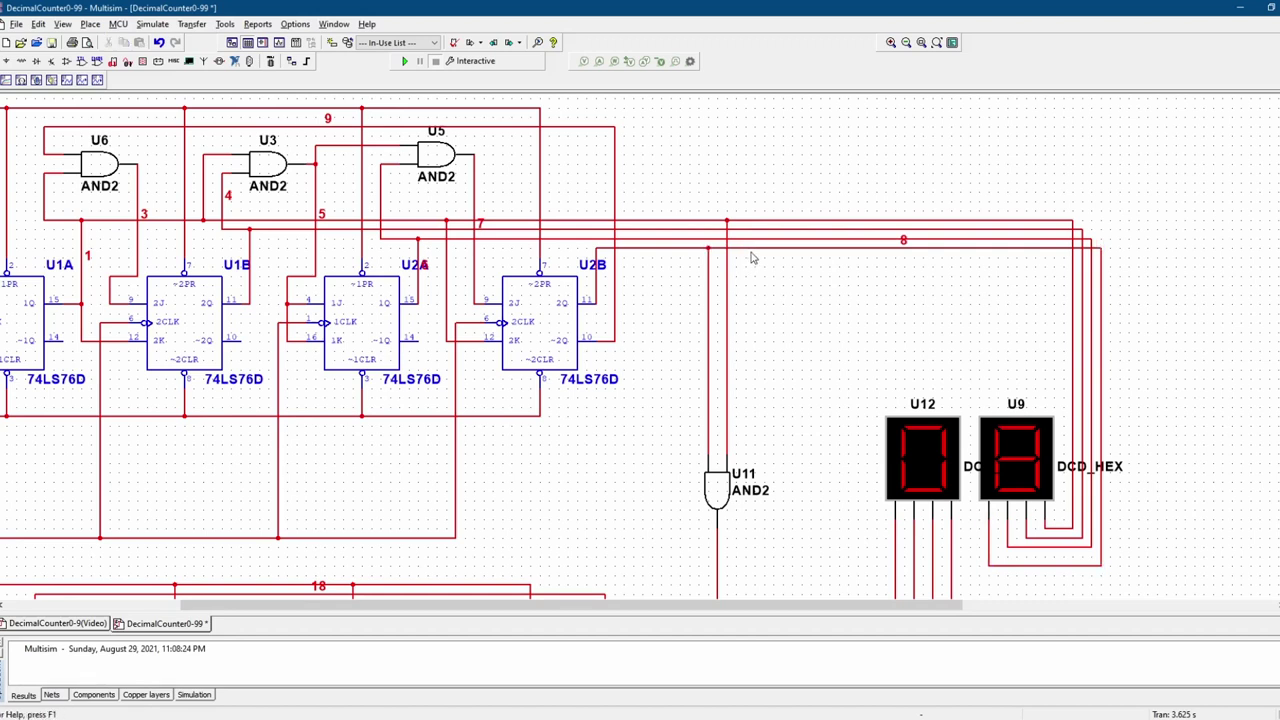
click(748, 249)
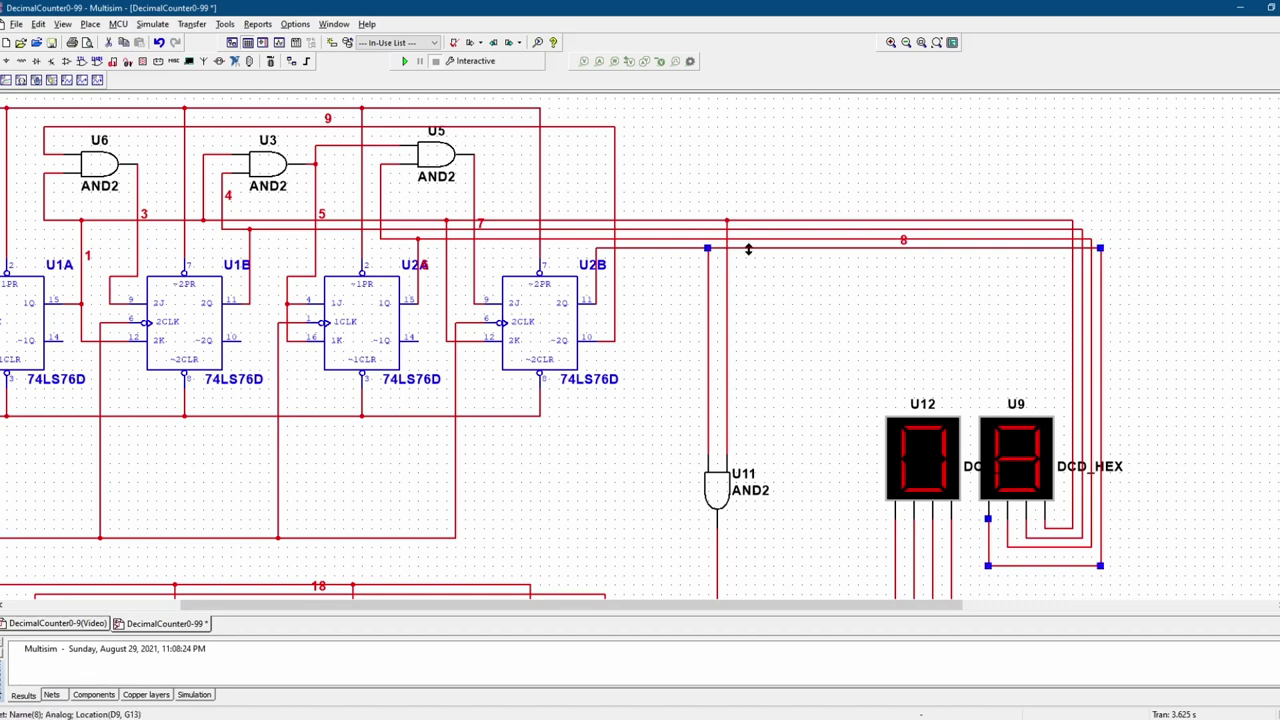
click(755, 221)
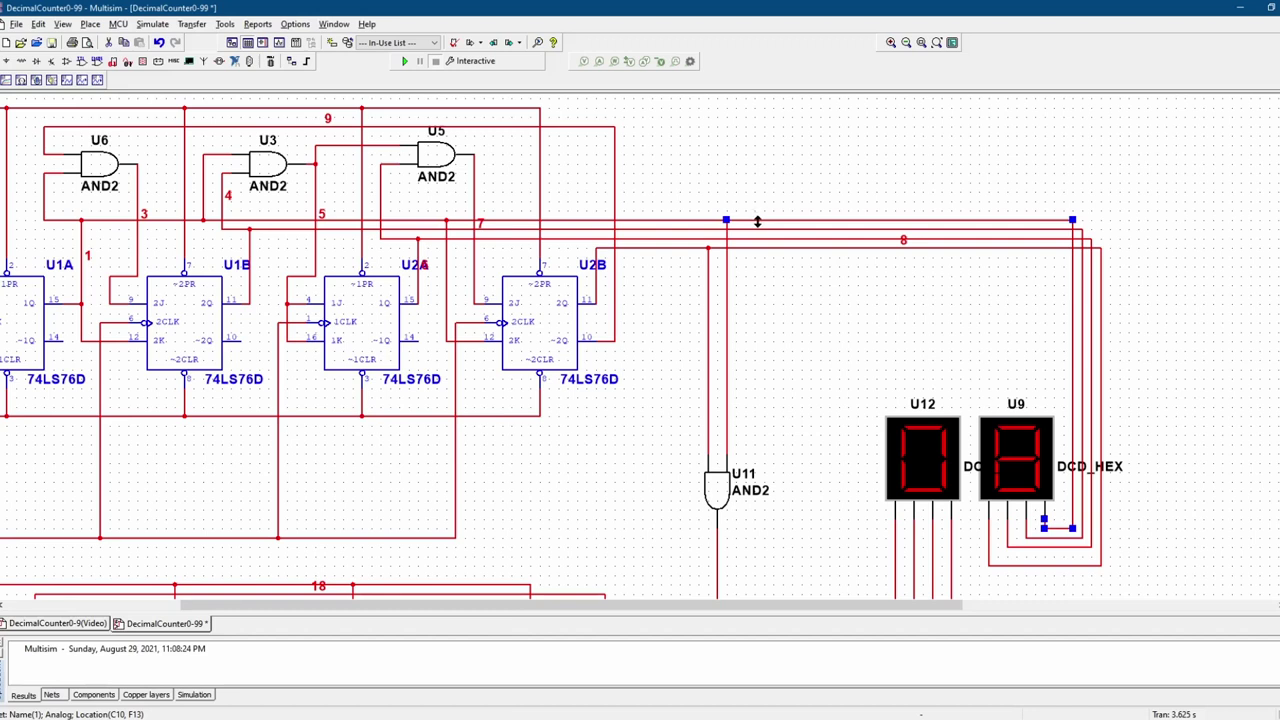
click(771, 240)
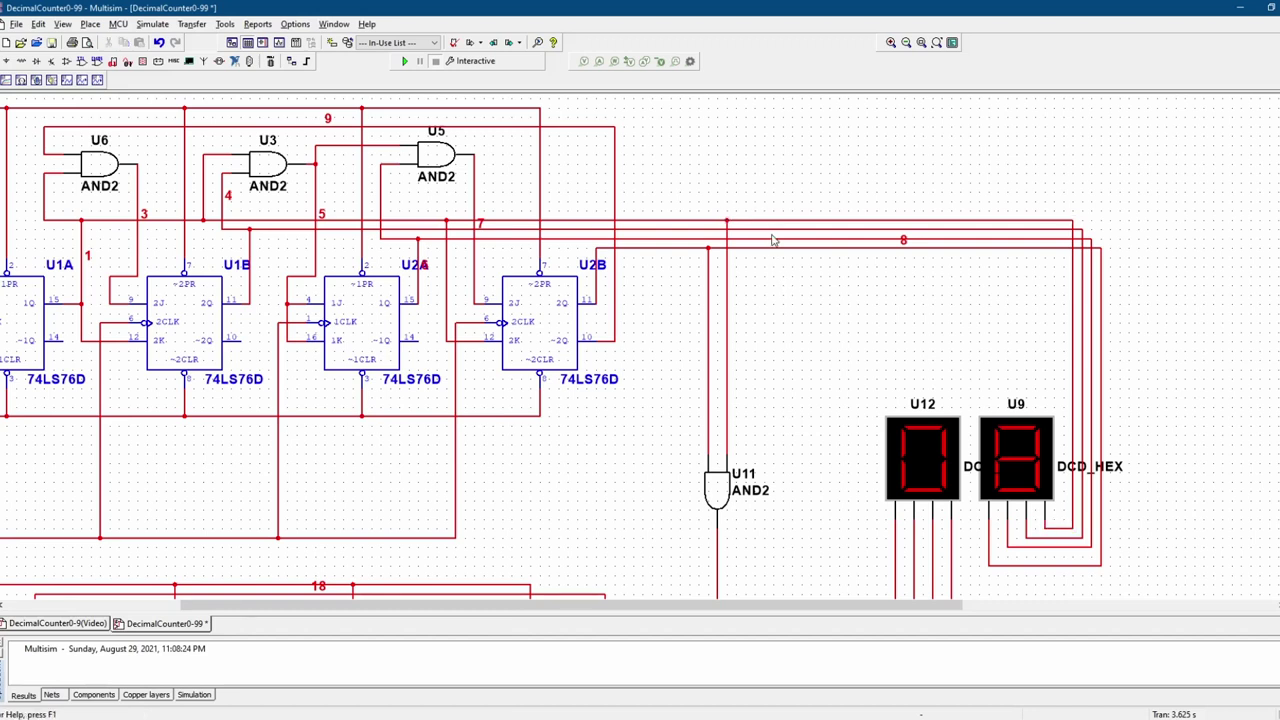
- Trace the upper flip-flops' four output lines to the U9 display and the branch leading down into AND gate U11
scroll(771, 229, up, 2)
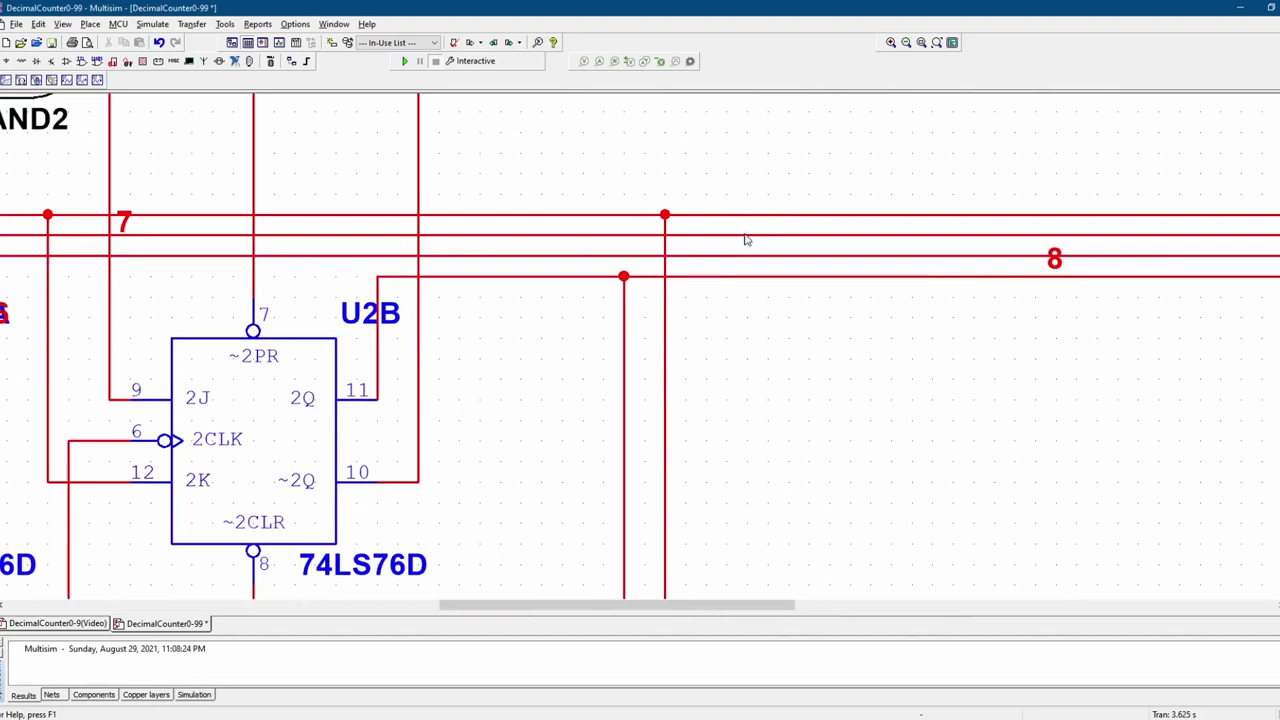
scroll(1063, 277, down, 2)
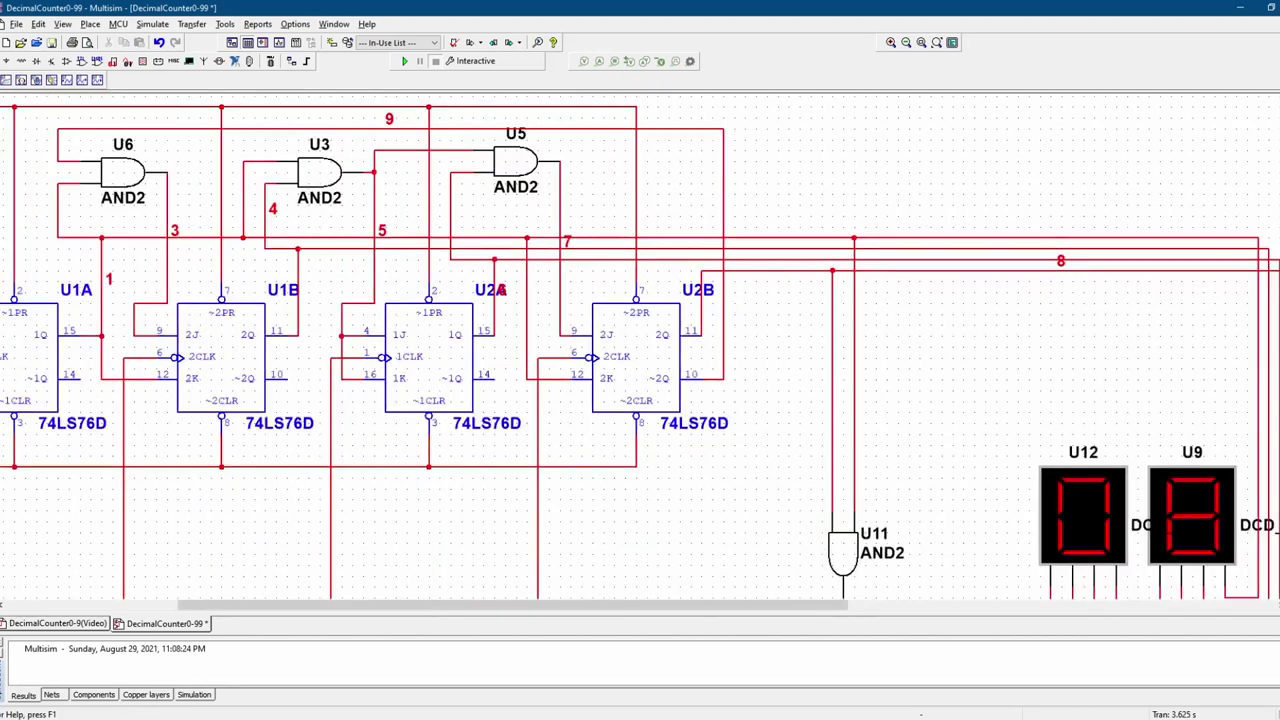
scroll(1080, 305, down, 3)
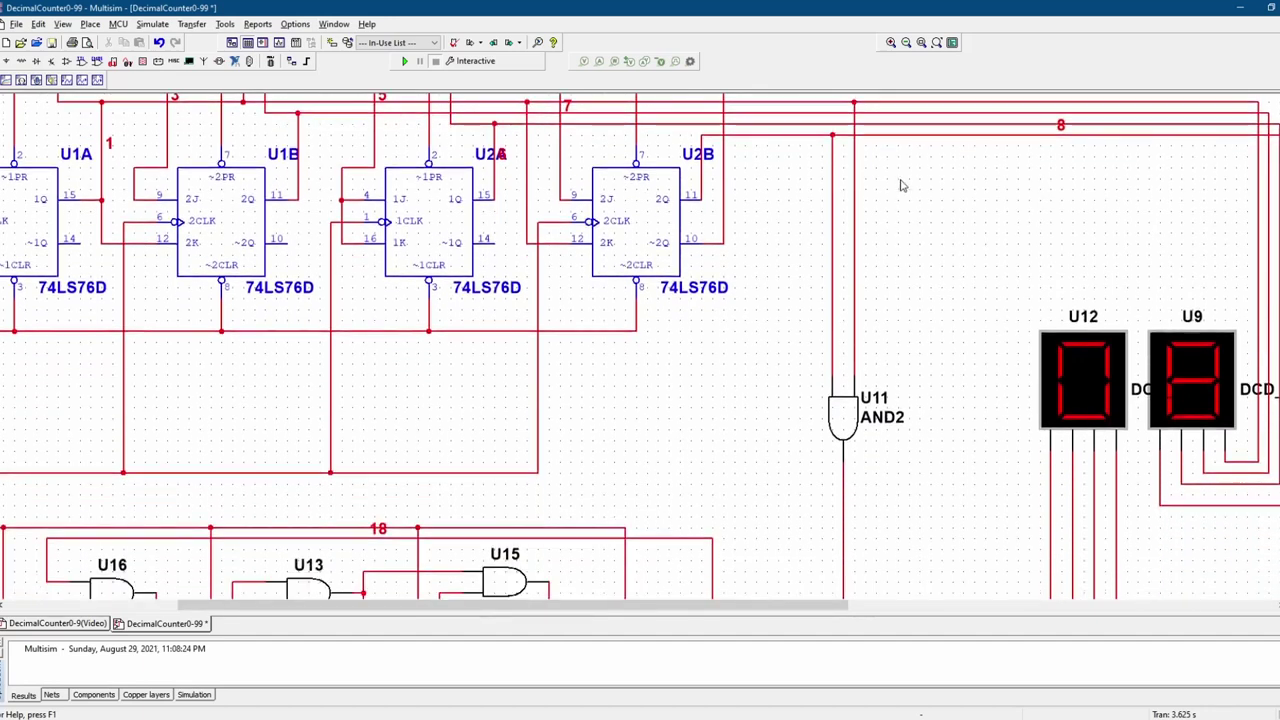
scroll(950, 210, up, 1)
scroll(1011, 237, up, 3)
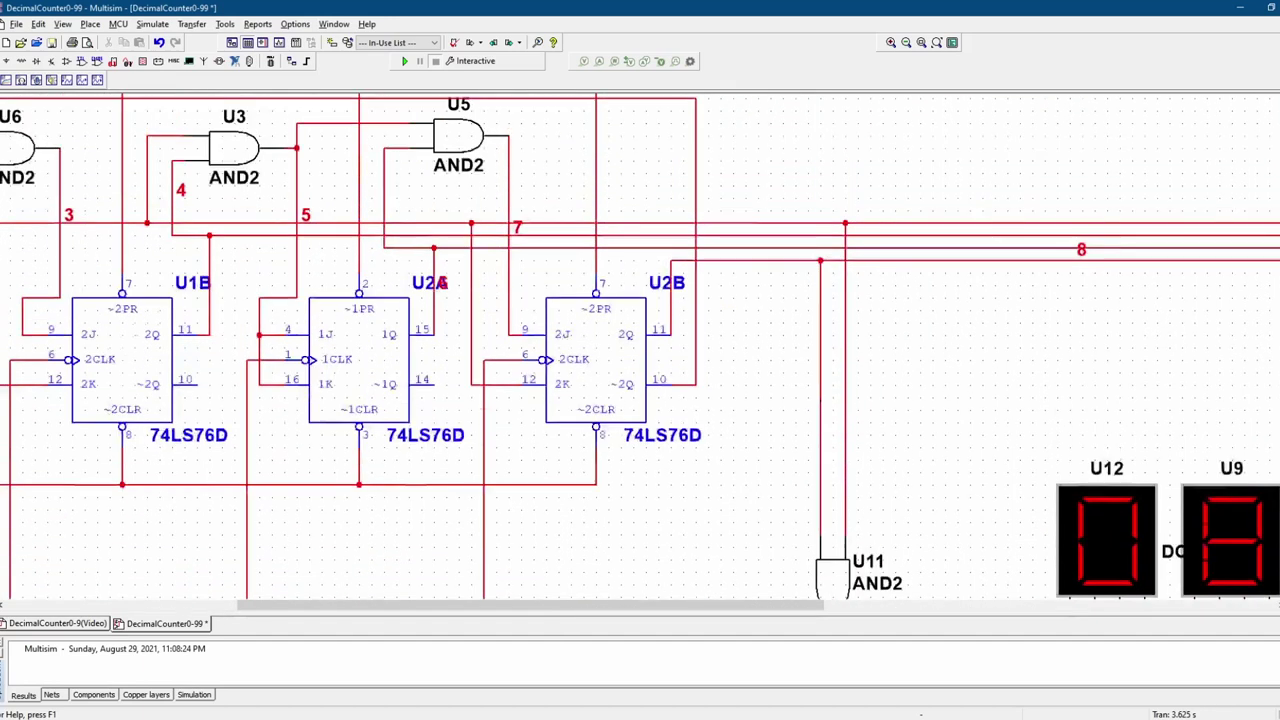
drag(937, 198, 920, 263)
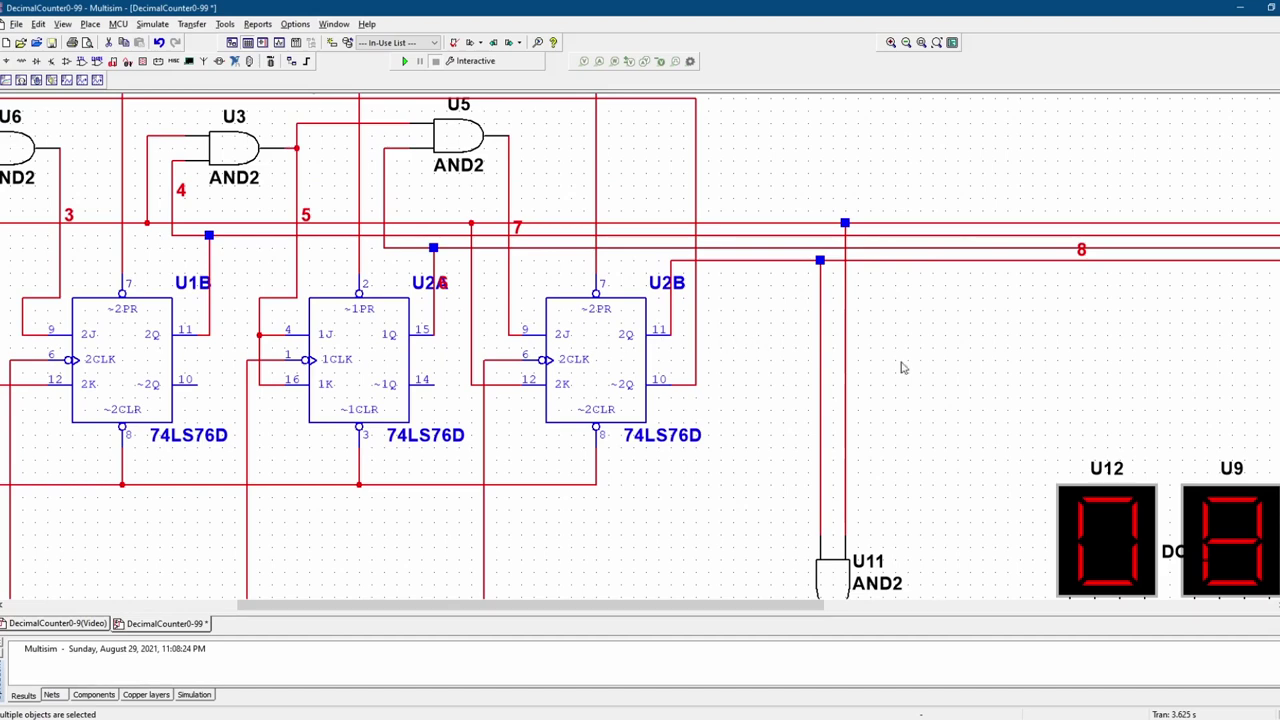
scroll(900, 366, down, 2)
scroll(1040, 370, down, 4)
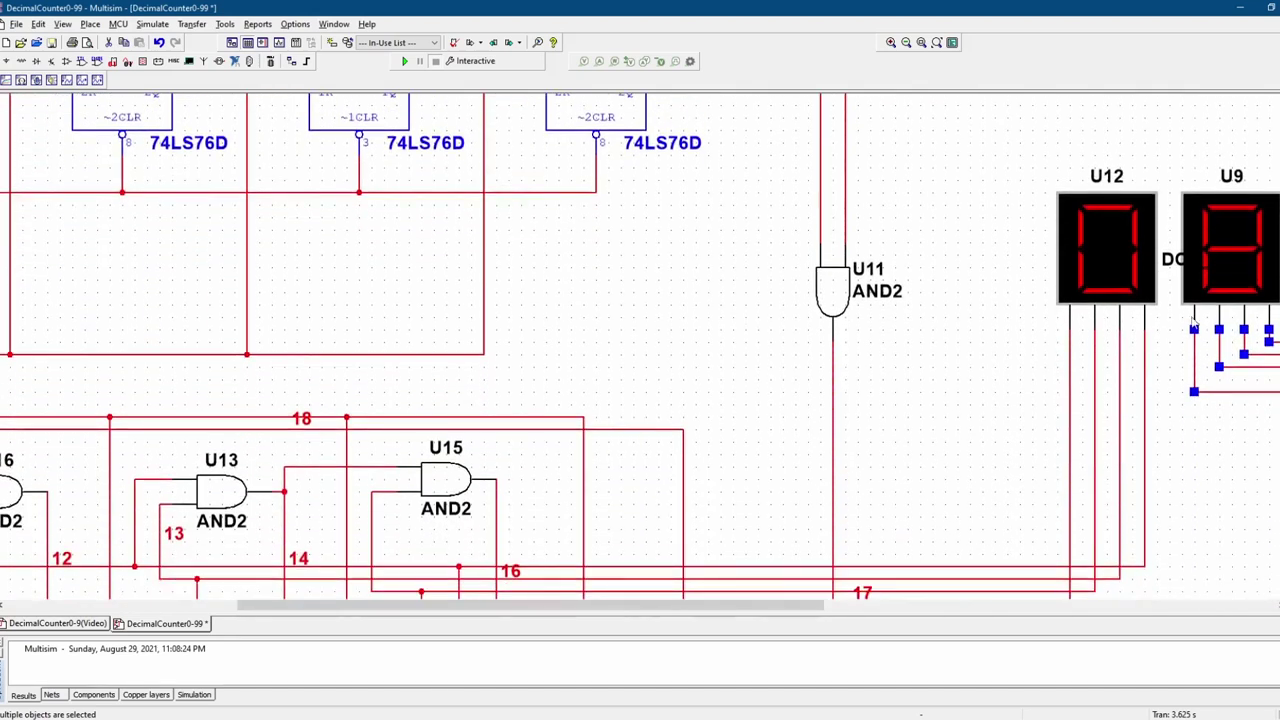
scroll(1040, 370, down, 1)
scroll(1033, 268, down, 1)
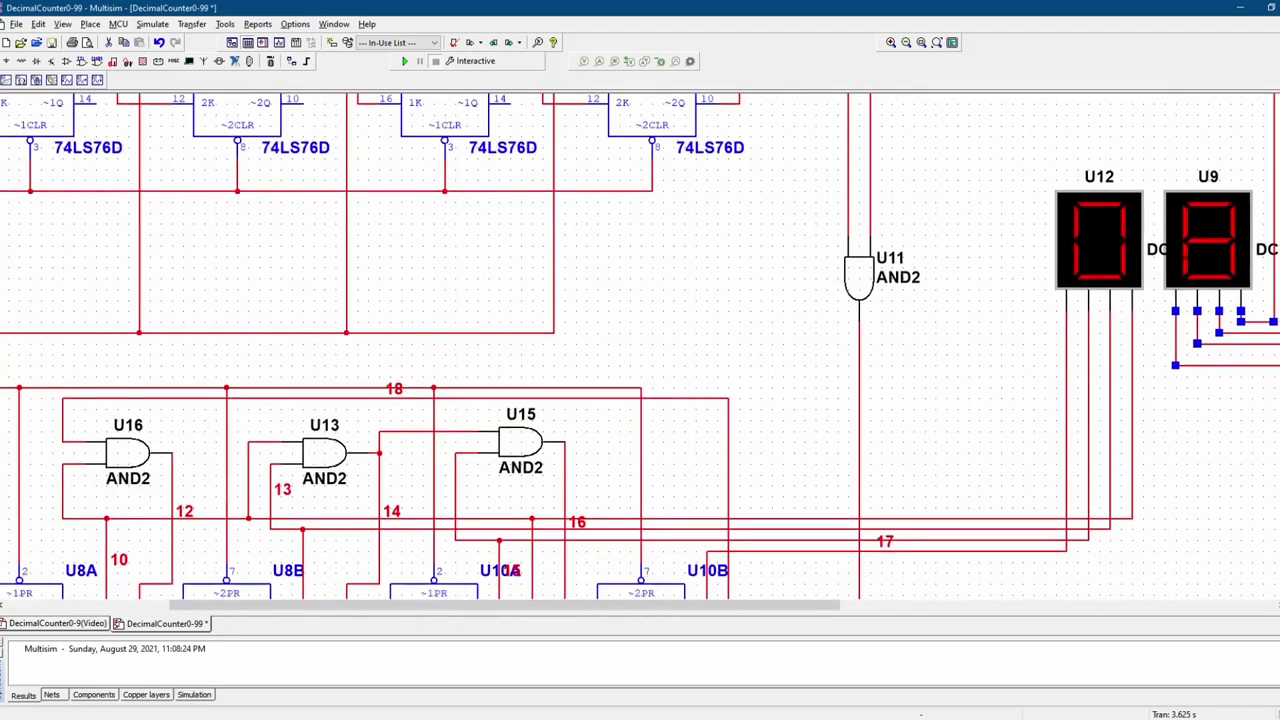
- Undo the accidental shift of AND gate U11 and follow its output to the clock inputs of the lower flip-flops
drag(898, 270, 887, 270)
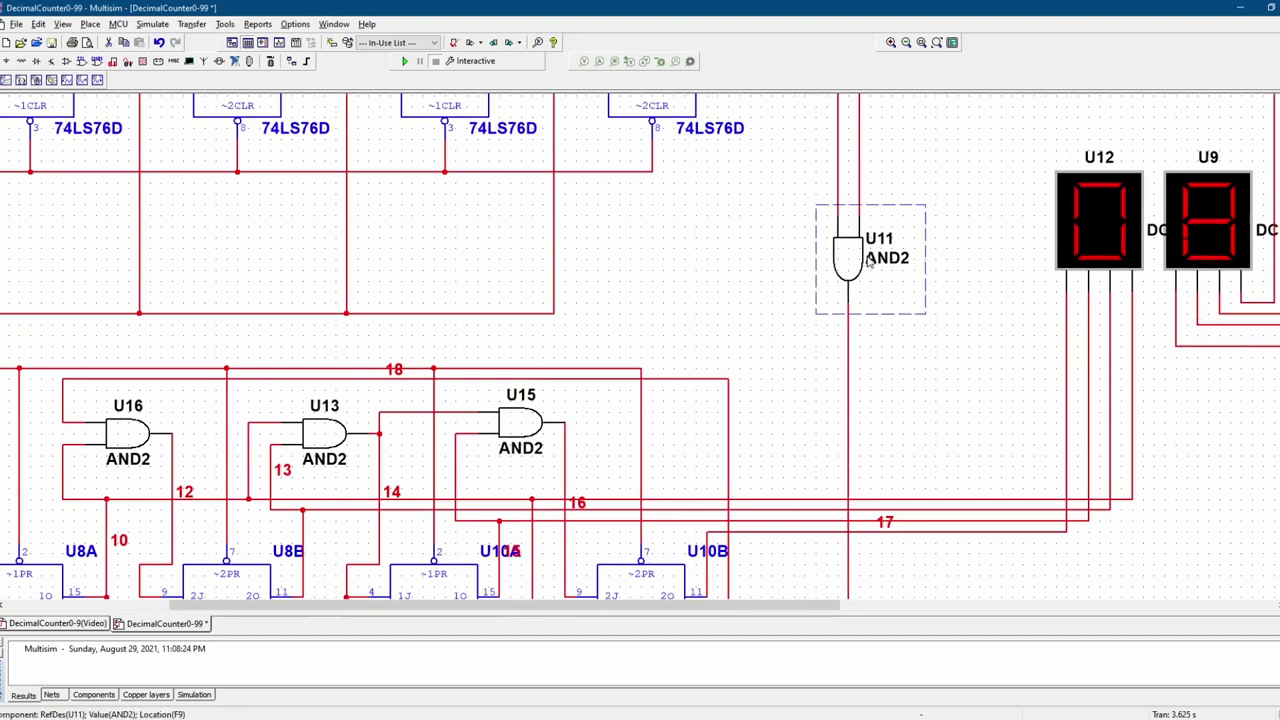
key(ctrl+z)
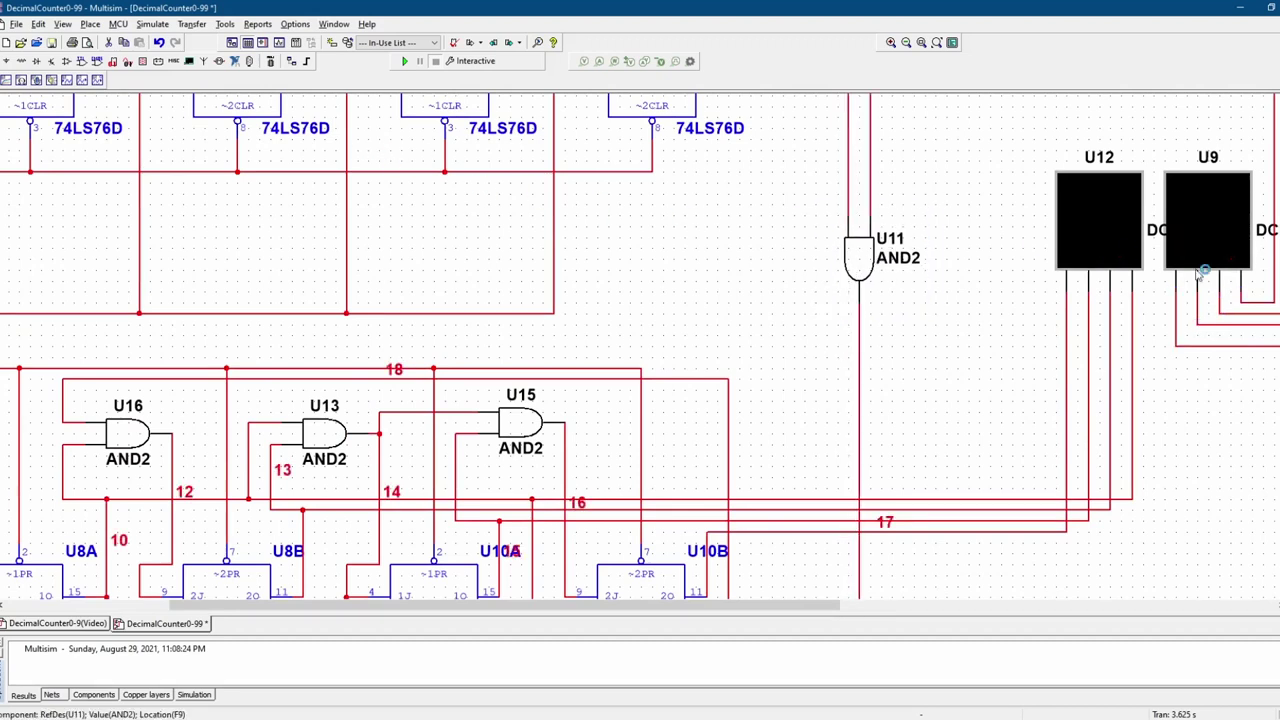
scroll(540, 196, down, 3)
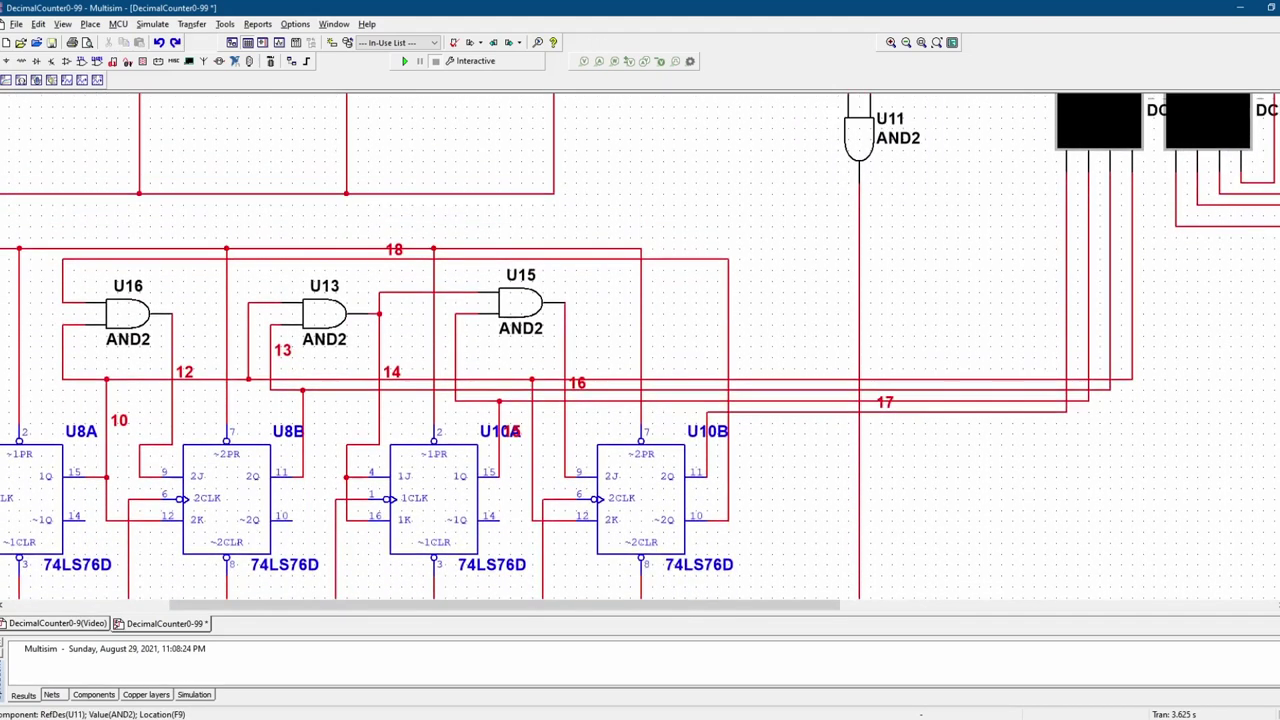
scroll(1070, 440, down, 3)
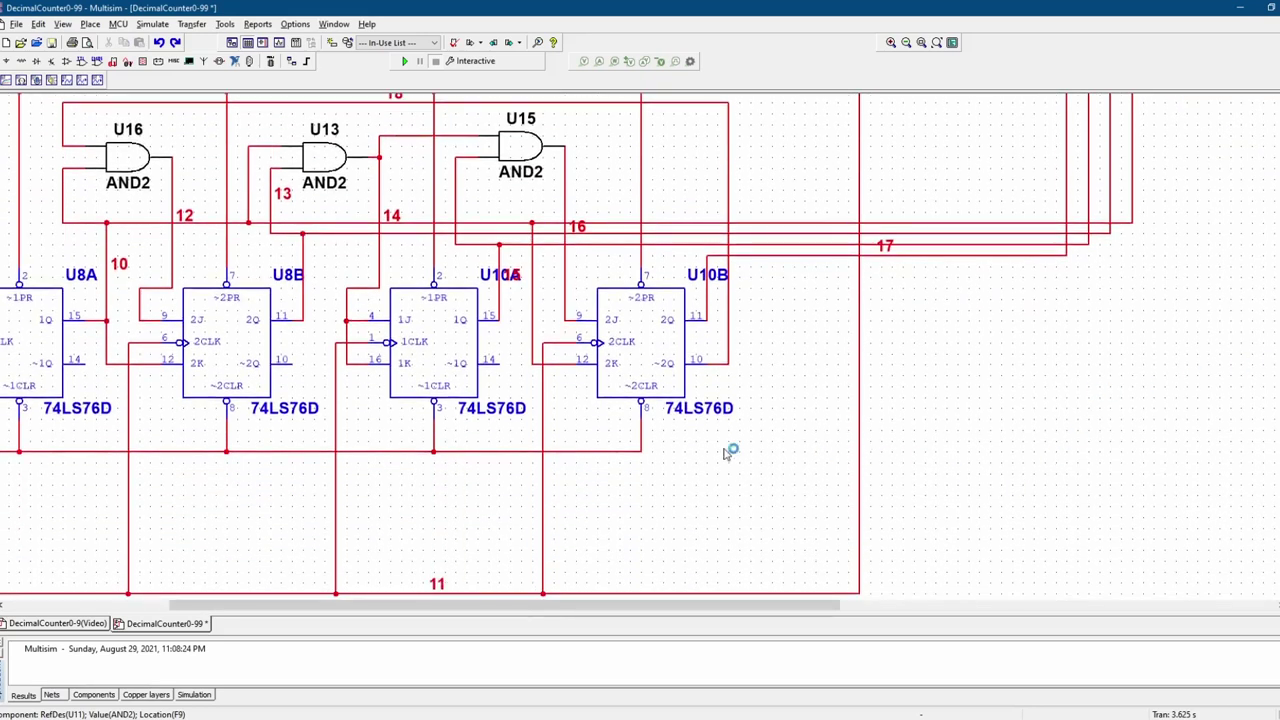
drag(577, 603, 491, 611)
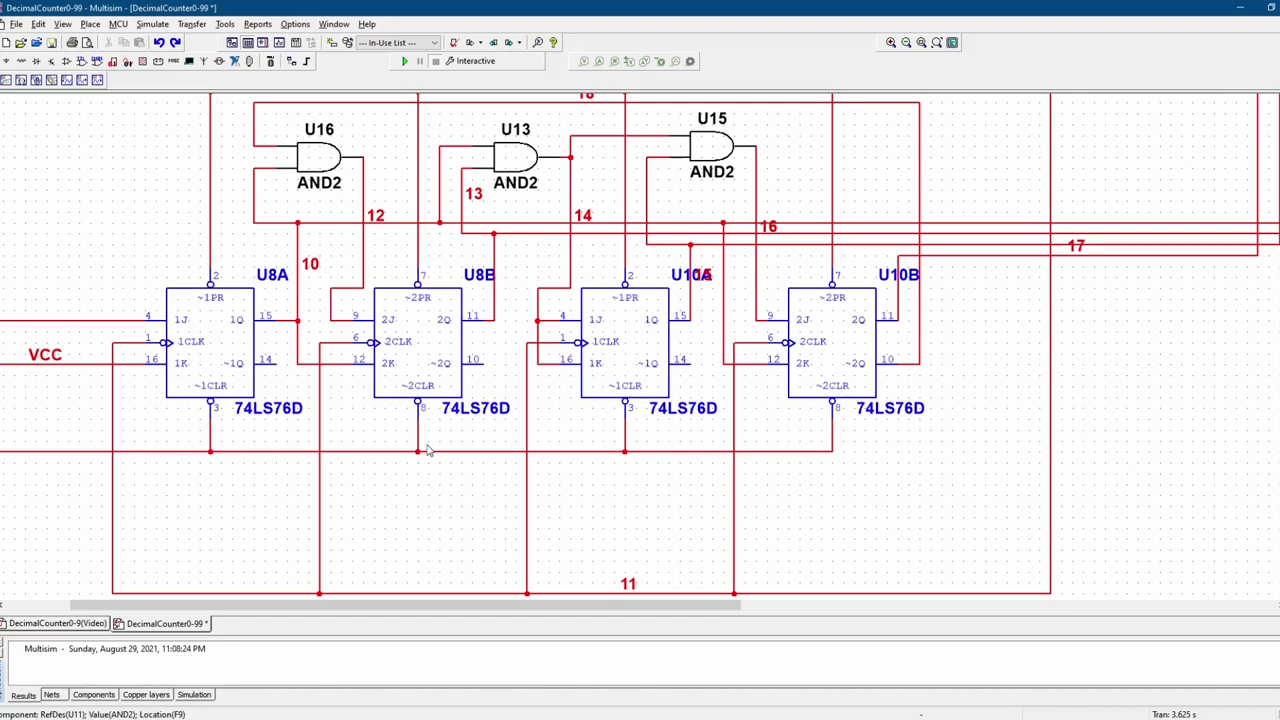
scroll(737, 386, down, 3)
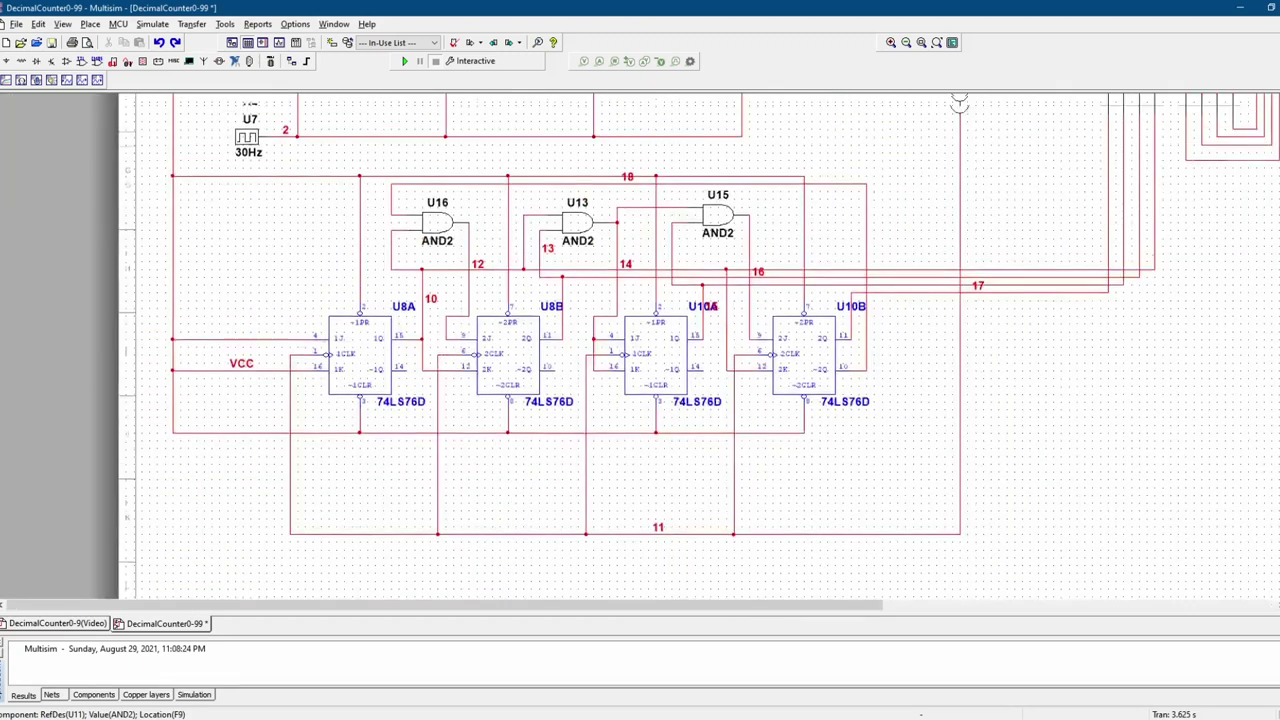
- Run the 0-99 counter simulation and watch the two-digit count on displays U12 and U9
scroll(700, 340, up, 3)
click(405, 61)
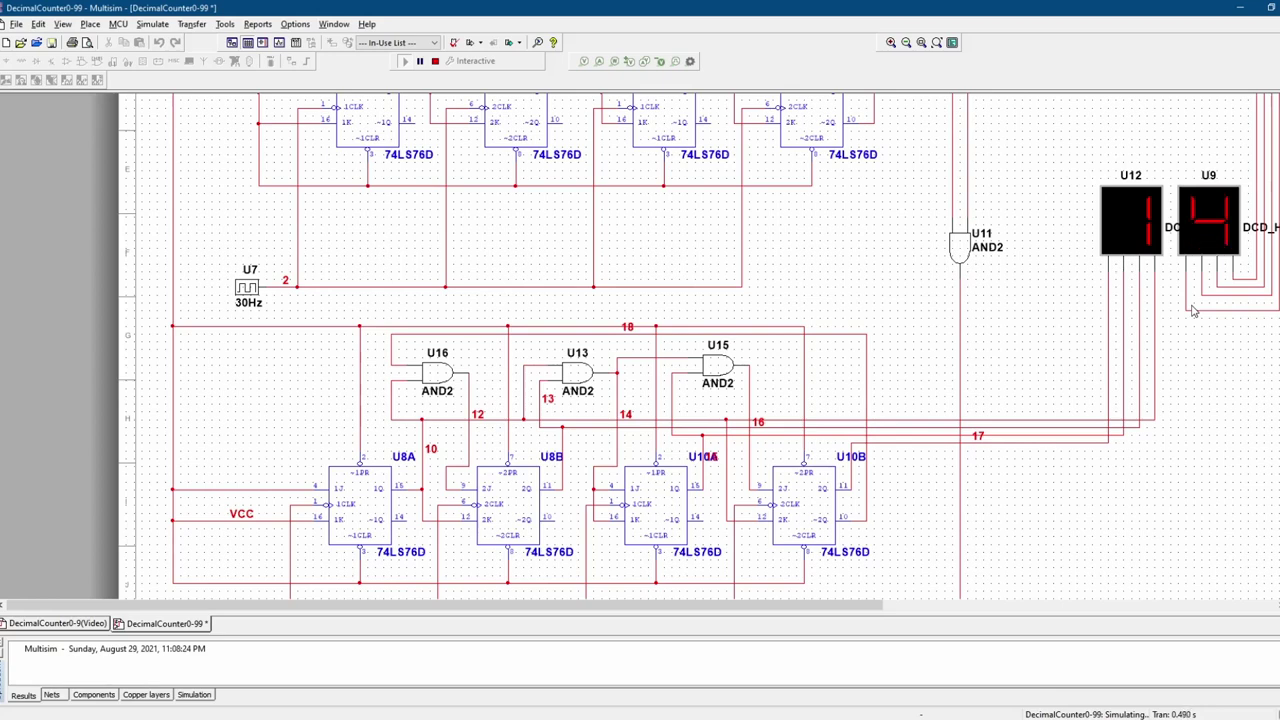
drag(908, 605, 1063, 613)
scroll(840, 222, up, 2)
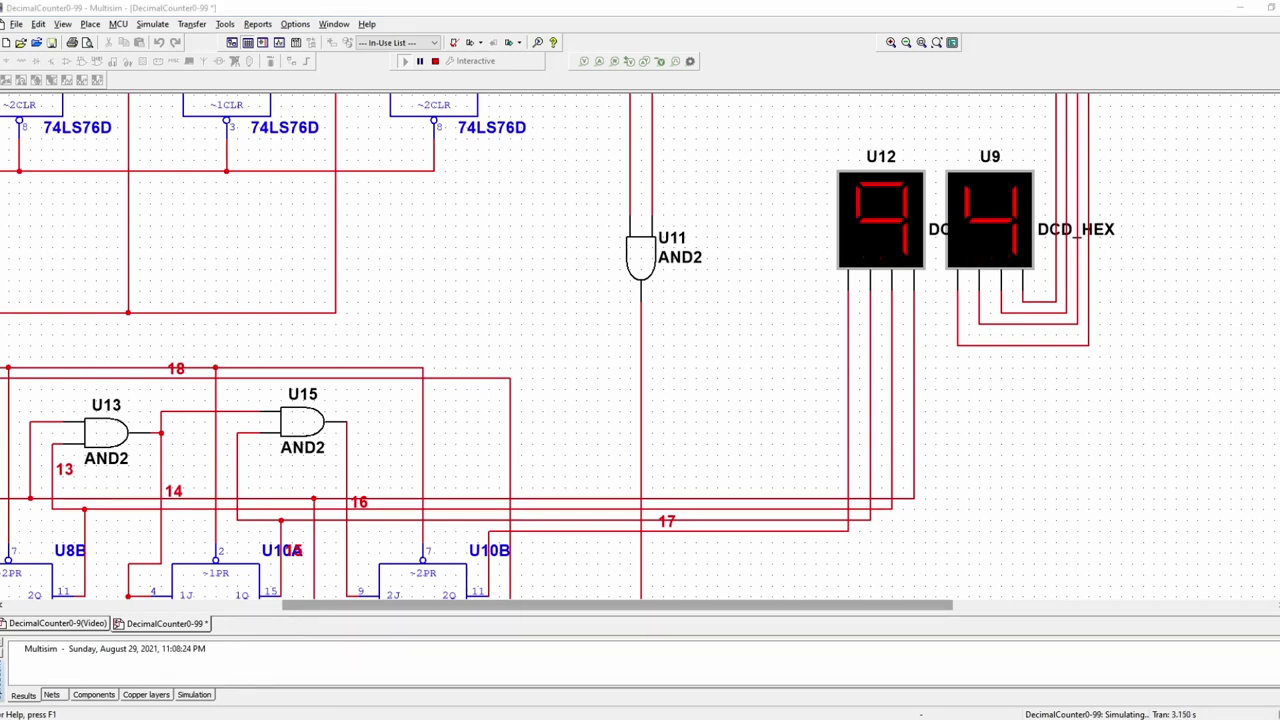
click(865, 16)
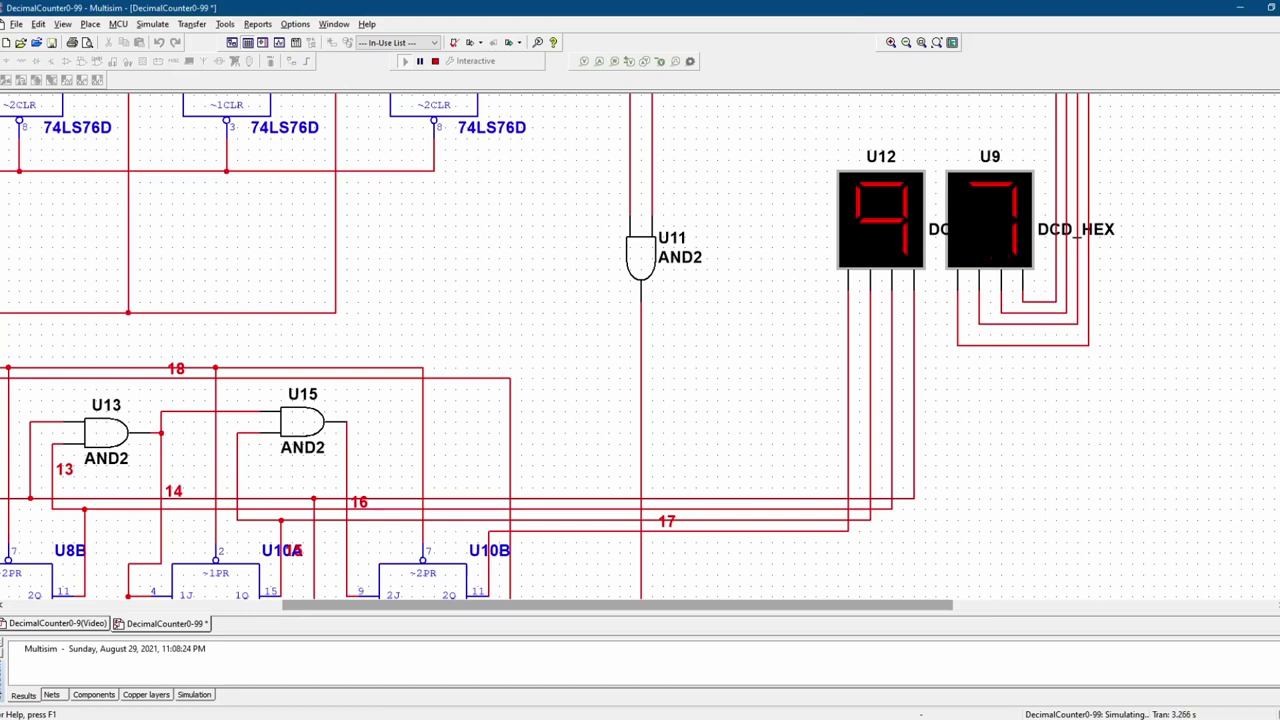
scroll(1243, 288, up, 2)
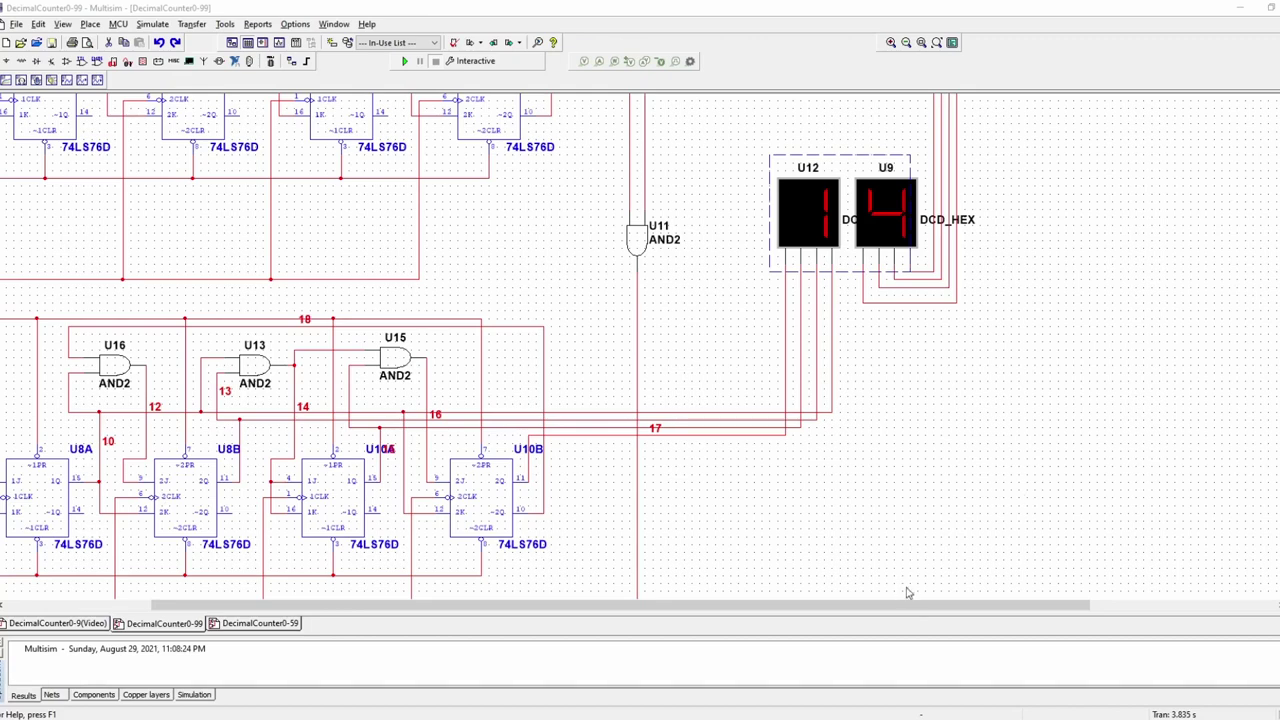
- Examine the tens-digit flip-flops U8A, U8B, U10A and U10B, including their shared clear line, and highlight U10B
drag(908, 605, 764, 605)
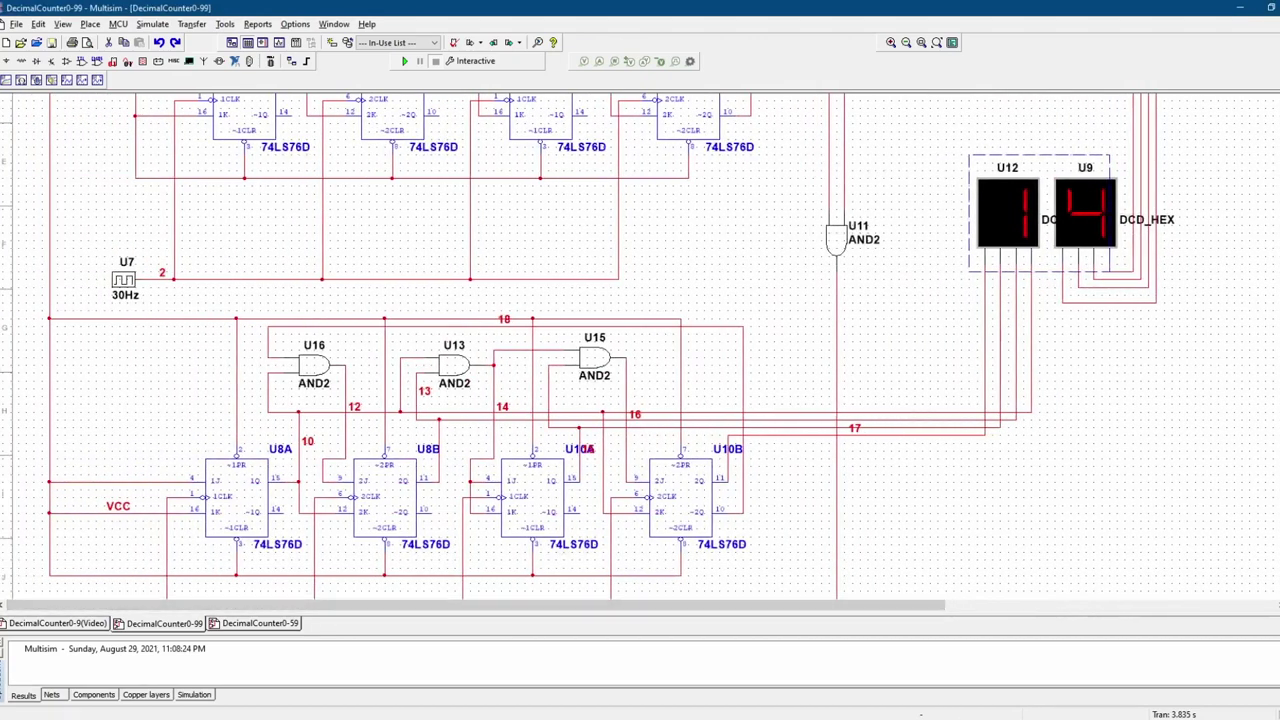
scroll(1274, 408, down, 2)
scroll(690, 430, up, 1)
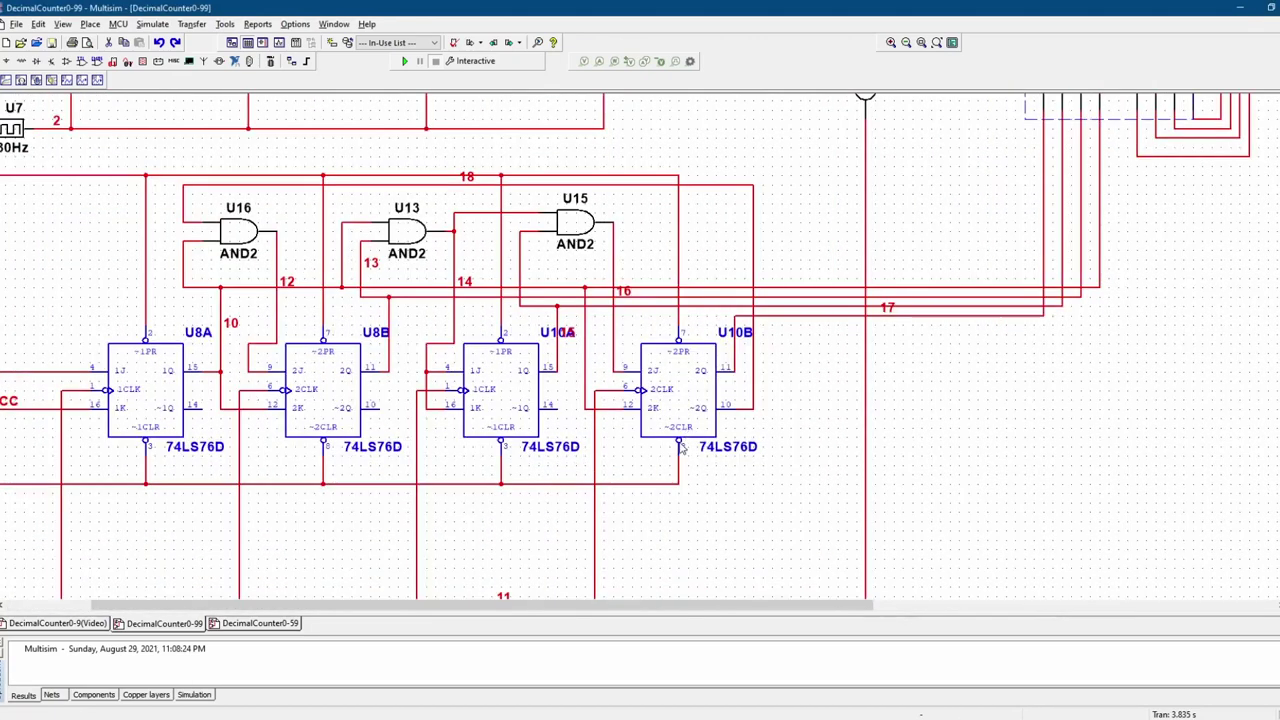
scroll(682, 450, up, 1)
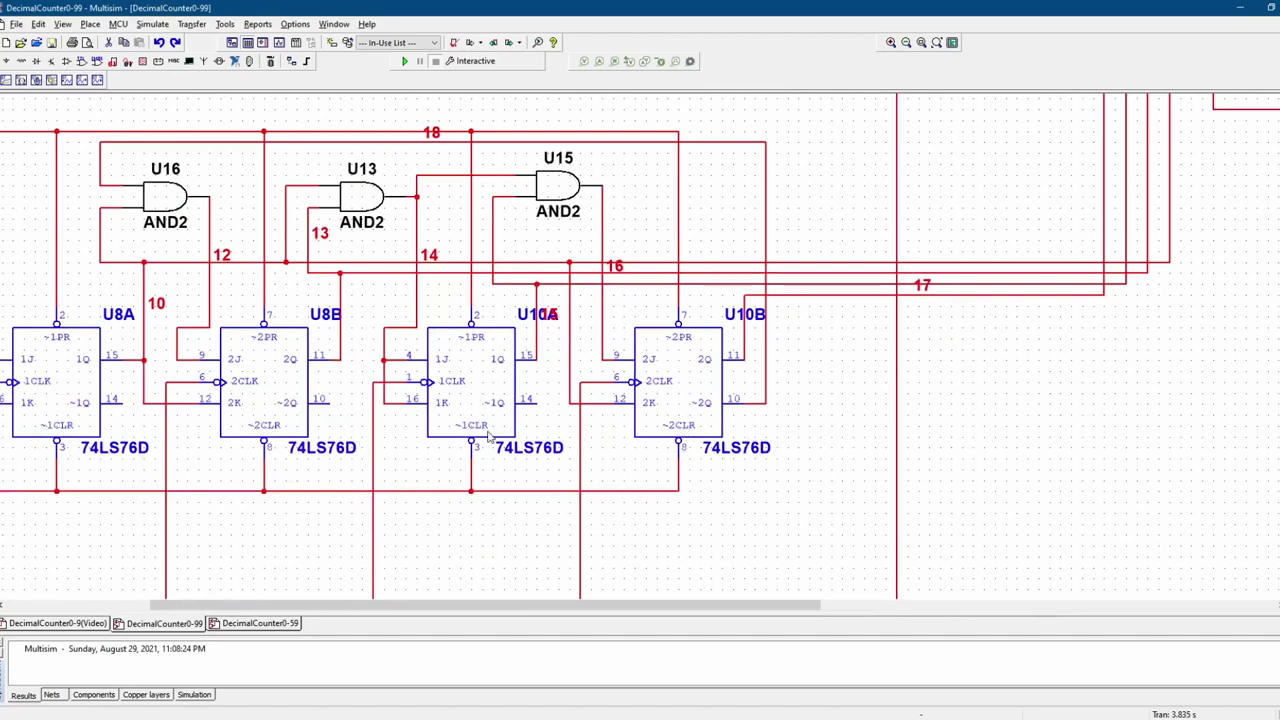
scroll(595, 487, down, 1)
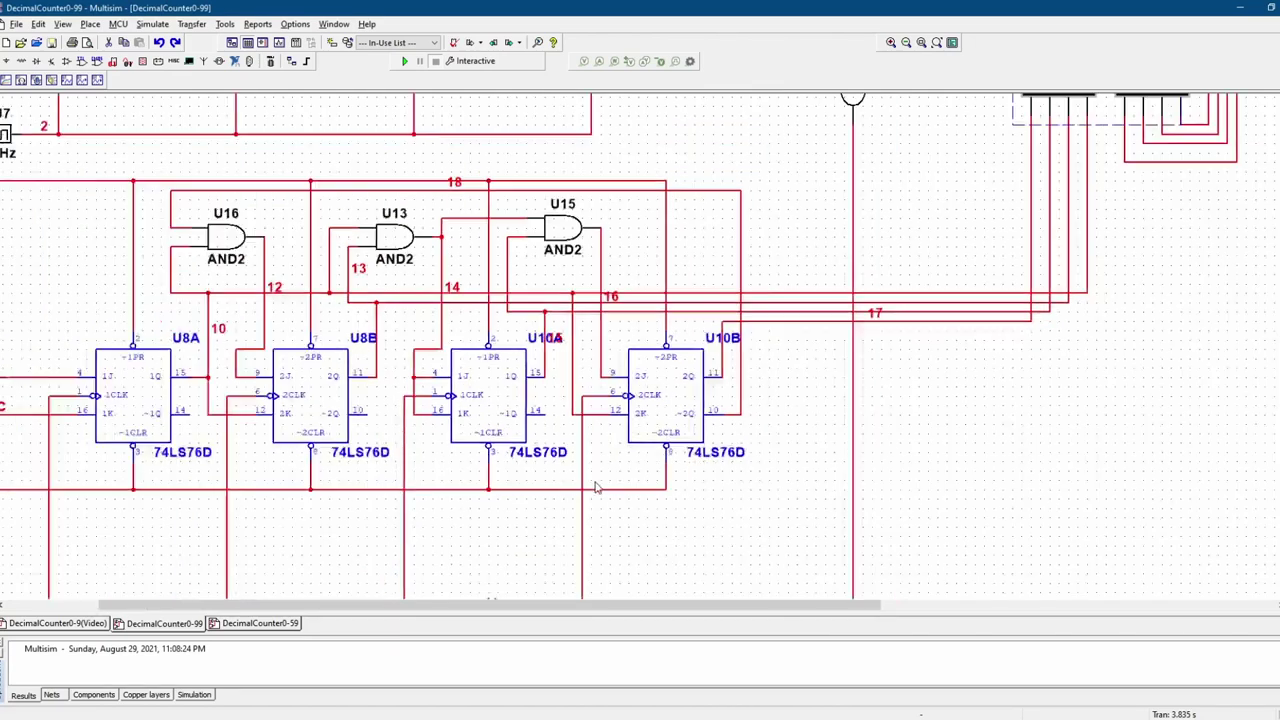
scroll(595, 487, down, 1)
scroll(1274, 420, up, 1)
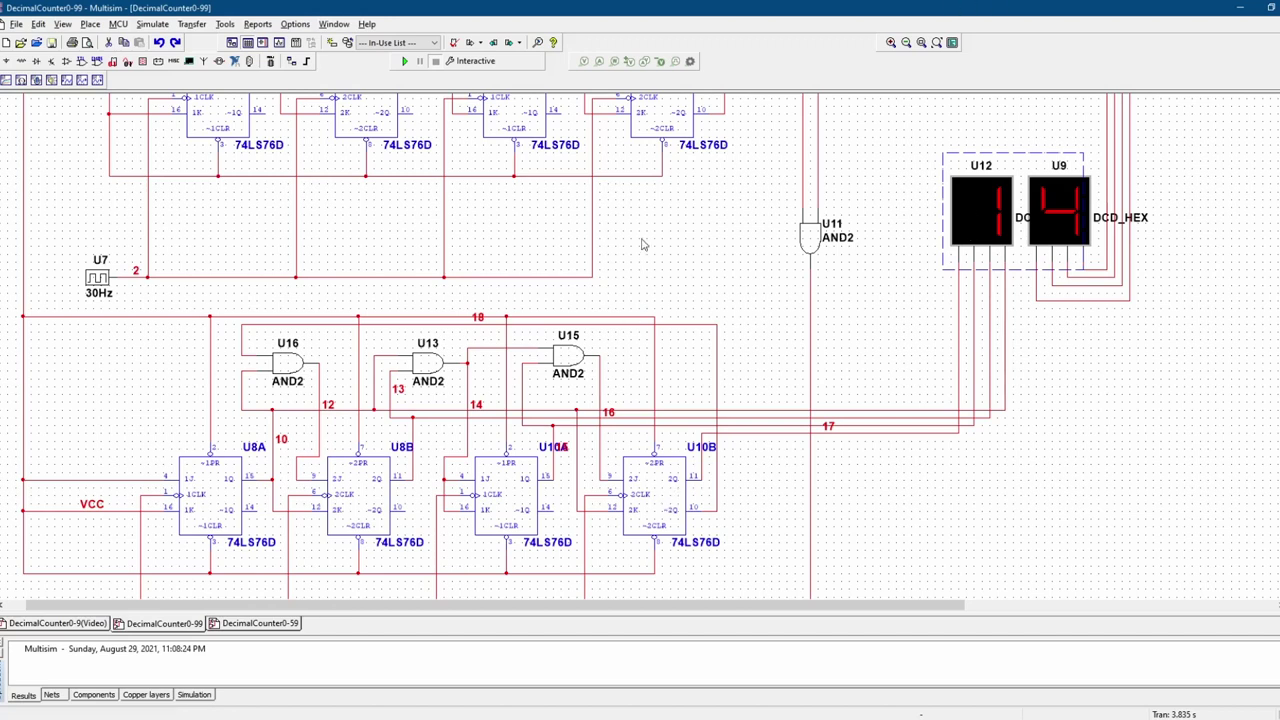
scroll(640, 335, down, 1)
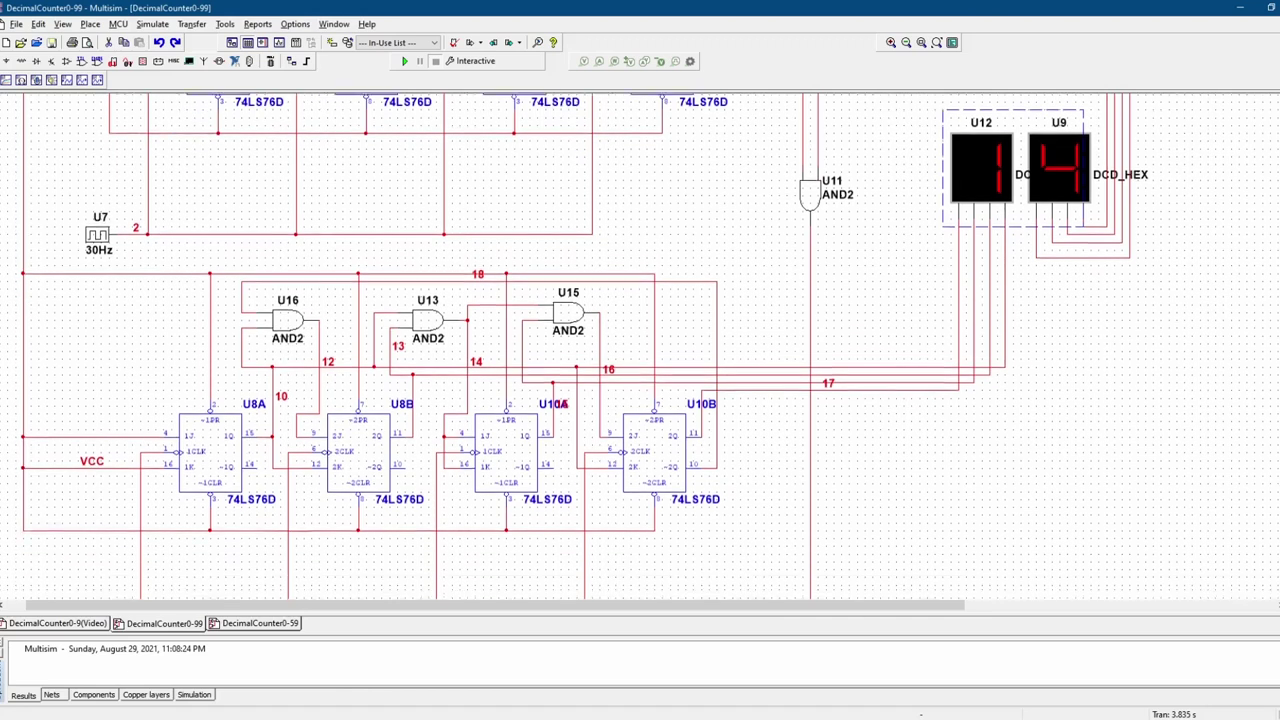
click(662, 481)
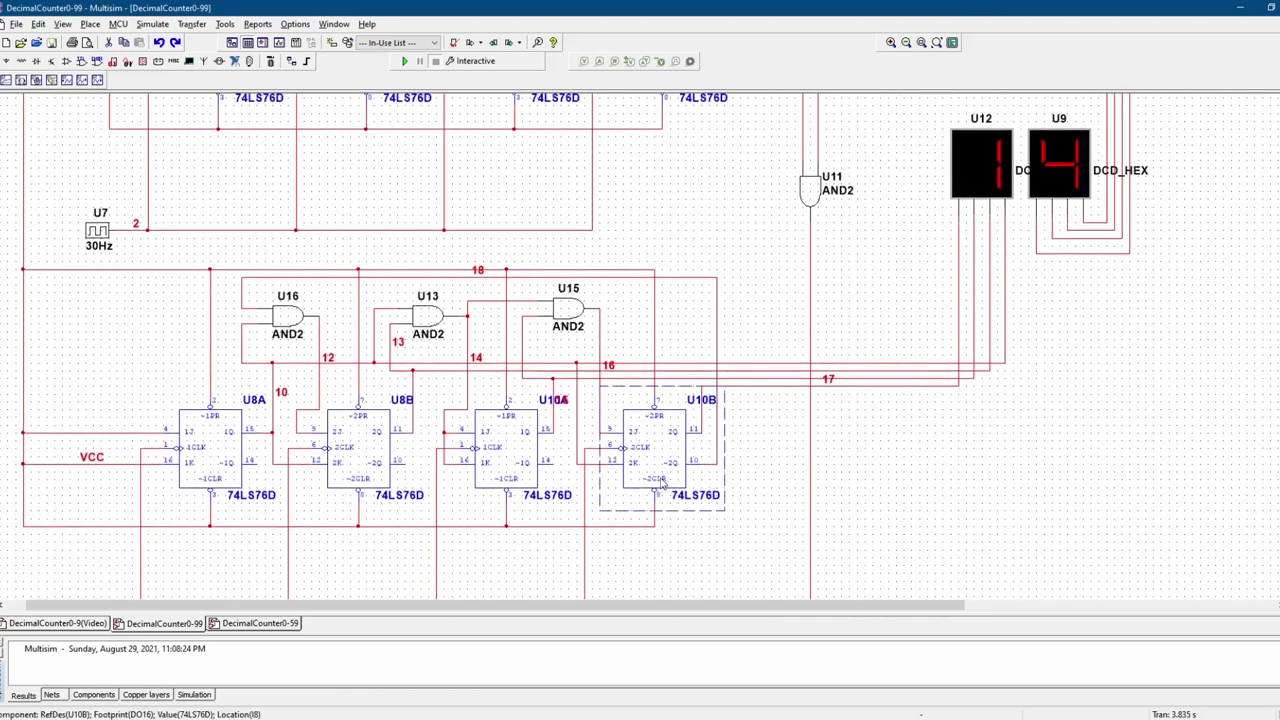
- Switch to the DecimalCounter0-59 design, clear the wire selection, and bring its three tens-digit flip-flops and gates U18 and U19 into view
click(285, 624)
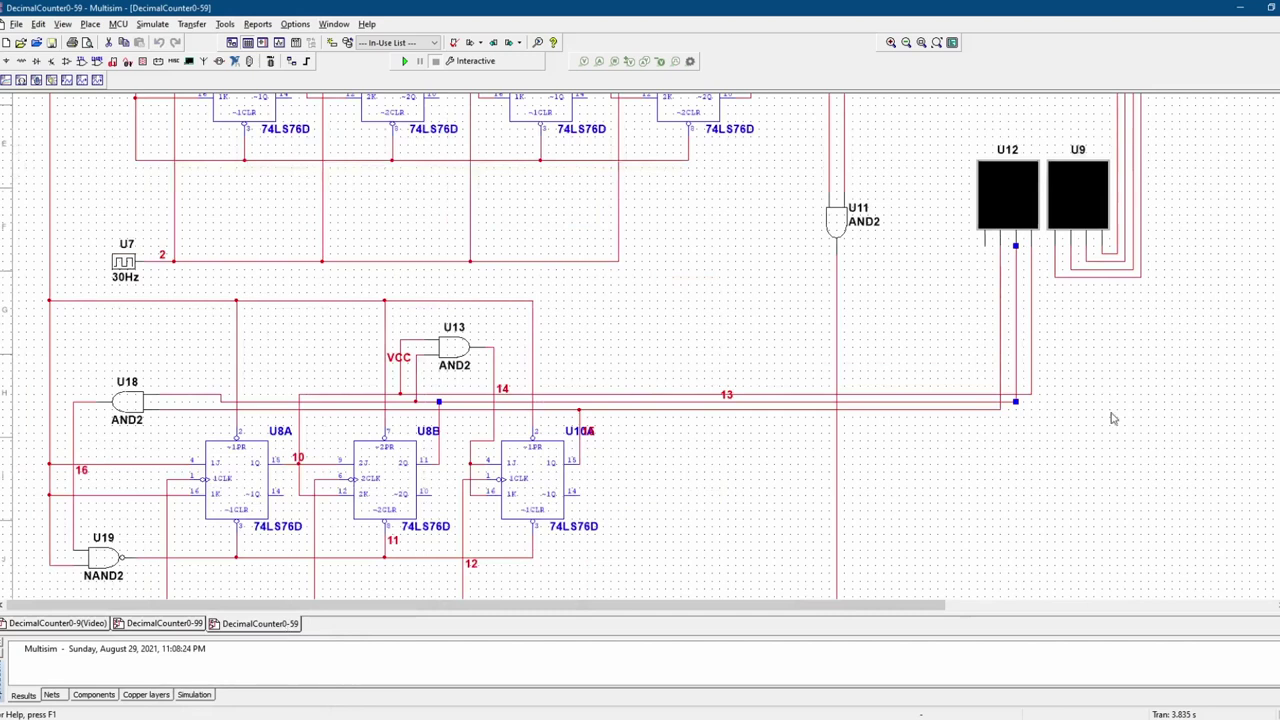
click(1110, 465)
scroll(571, 346, down, 1)
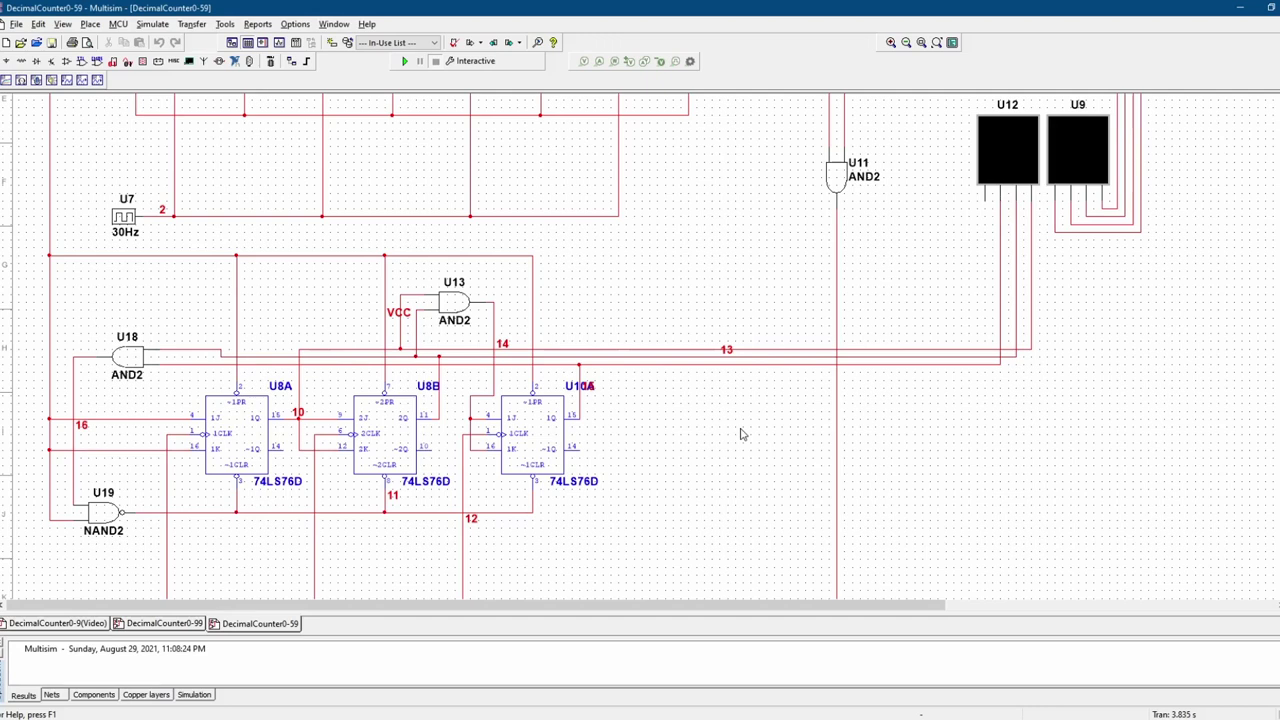
- Examine the three wires running from the tens-digit flip-flops to display U12, highlighting the wires and the display
mouse_move(982, 308)
mouse_down()
mouse_move(1046, 314)
mouse_move(1055, 302)
mouse_move(979, 316)
mouse_up()
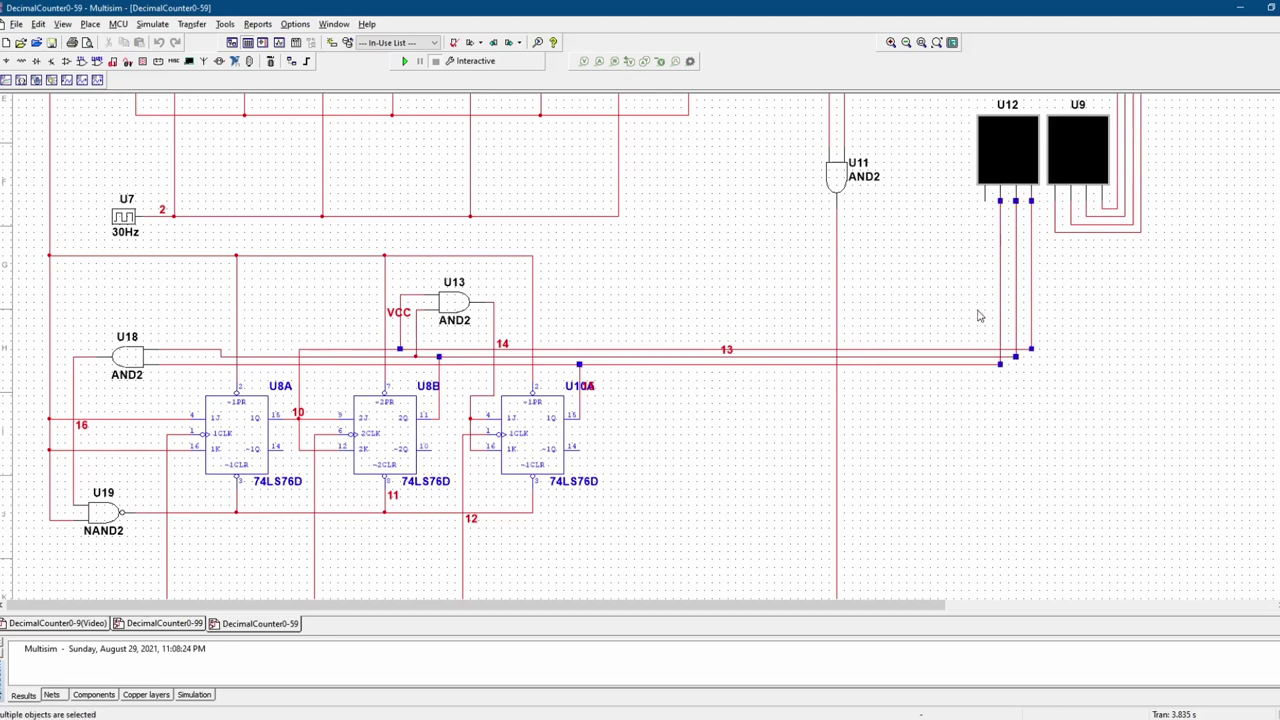
click(962, 318)
click(988, 170)
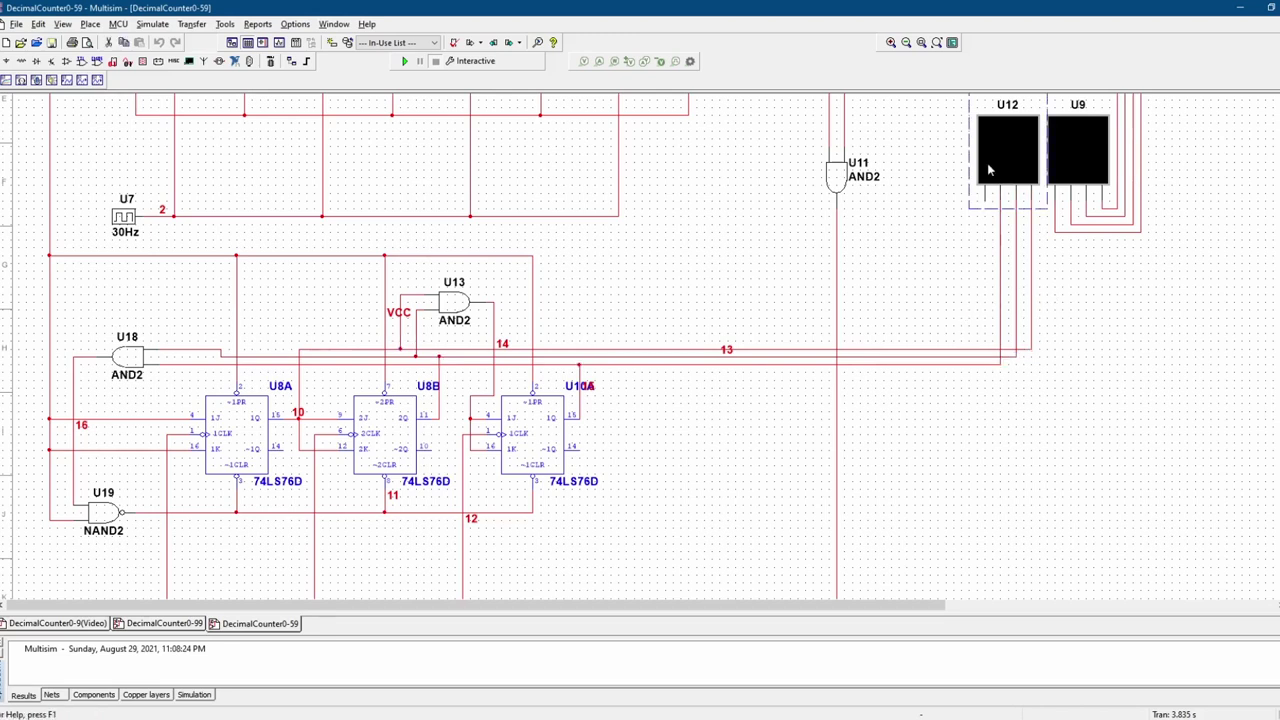
click(988, 170)
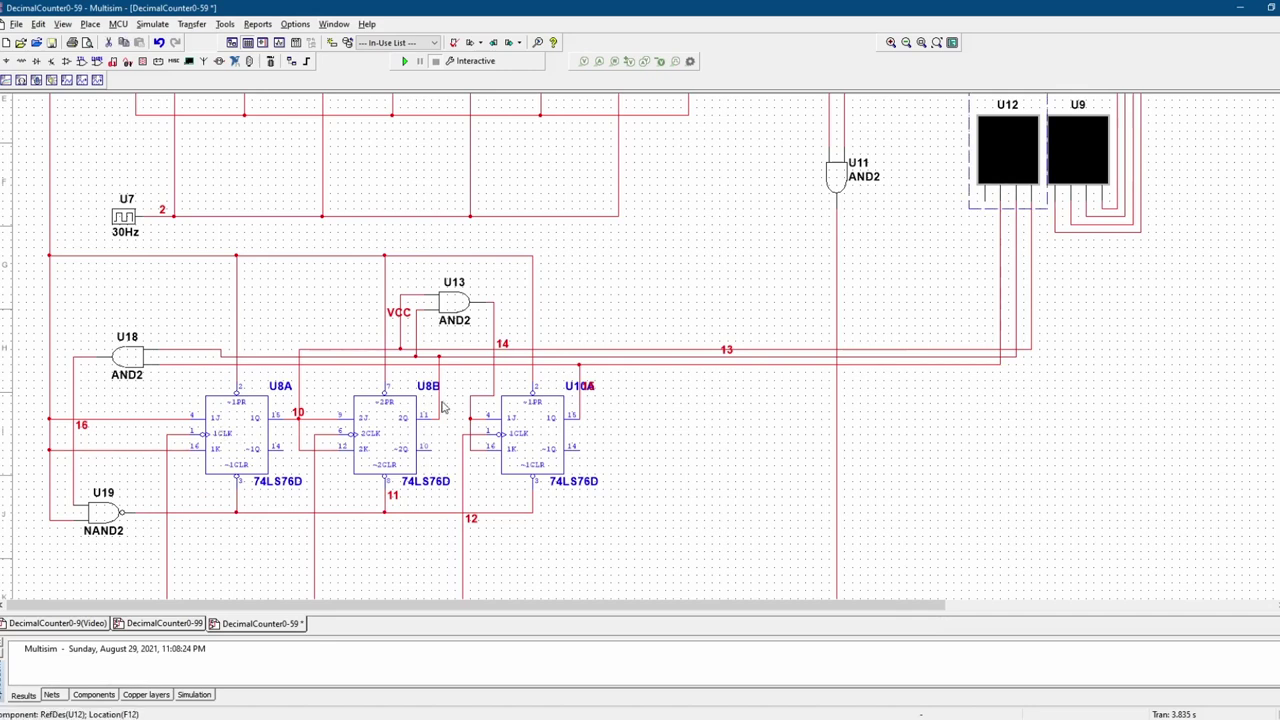
drag(728, 314, 686, 397)
click(688, 385)
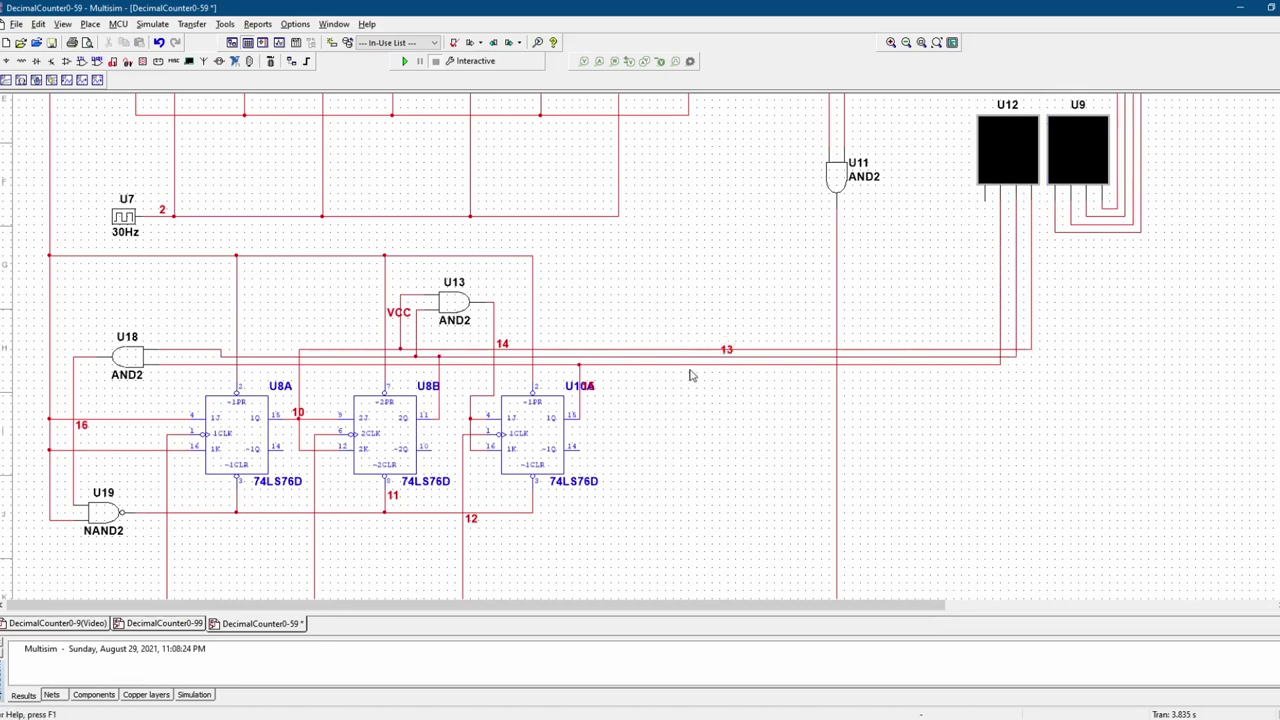
drag(692, 340, 686, 421)
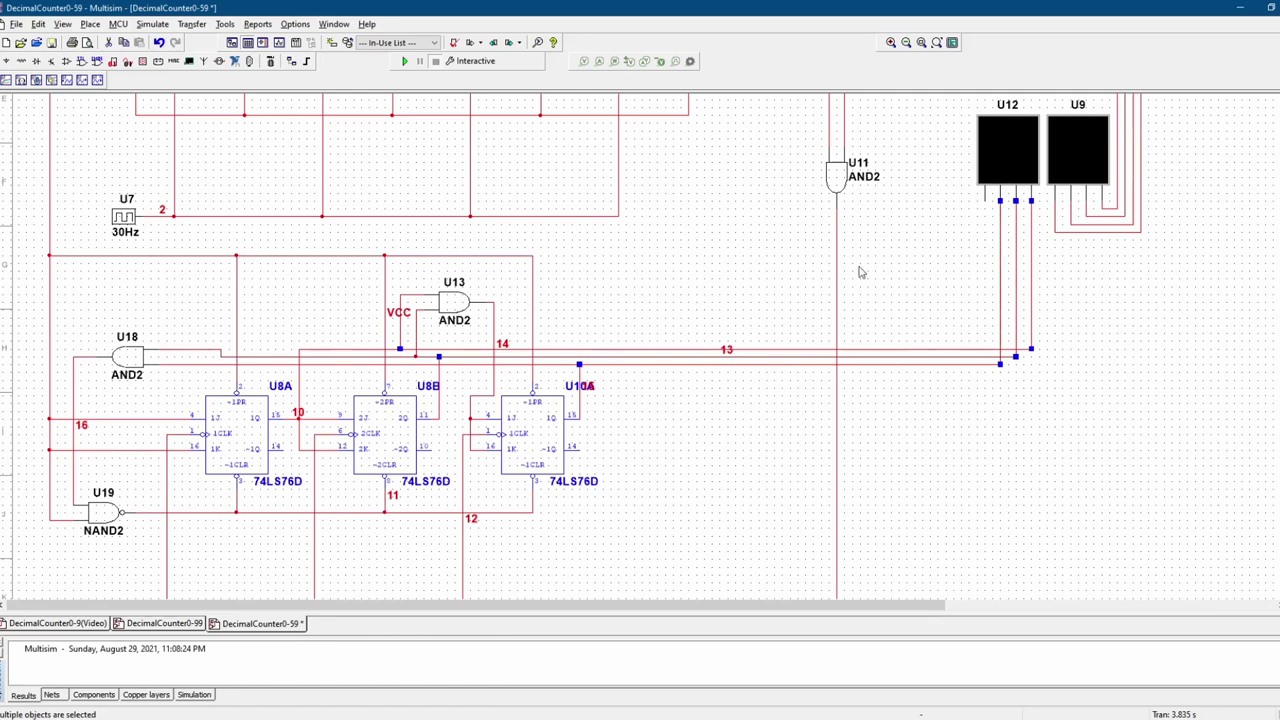
click(707, 429)
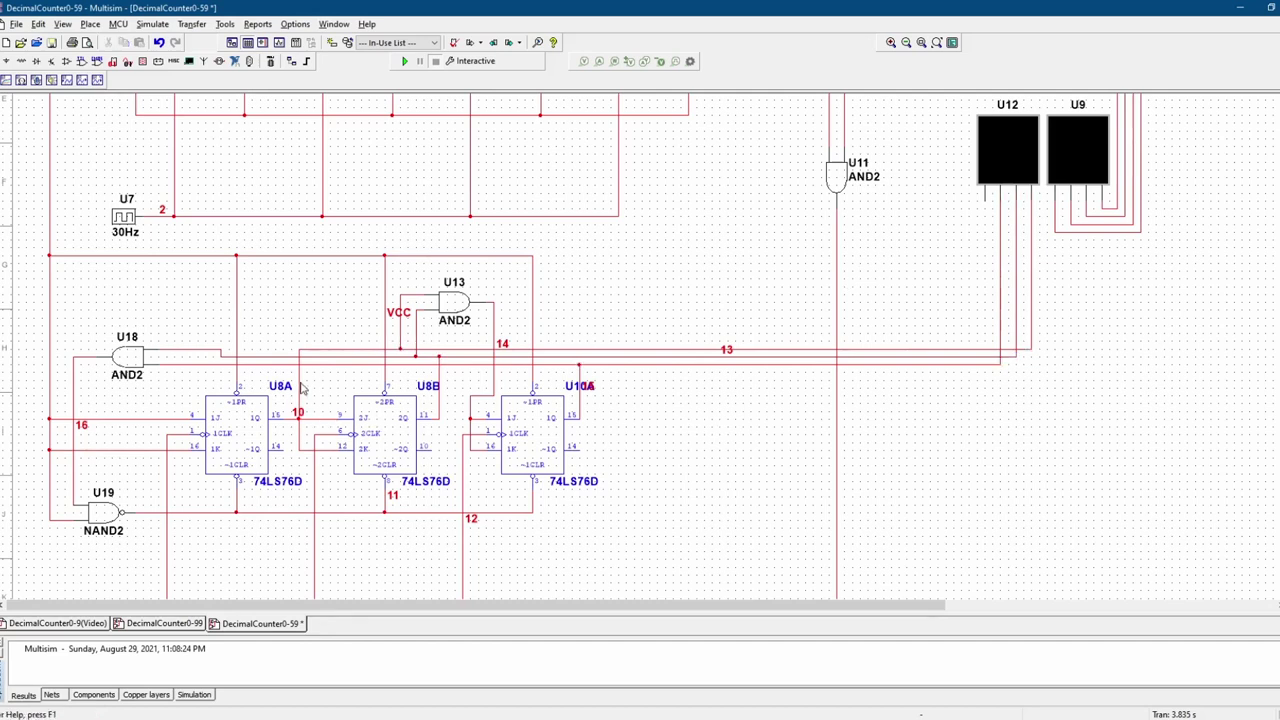
- Examine the tens-digit flip-flops U8A, U8B and U10A and the three horizontal output wires above them
click(253, 418)
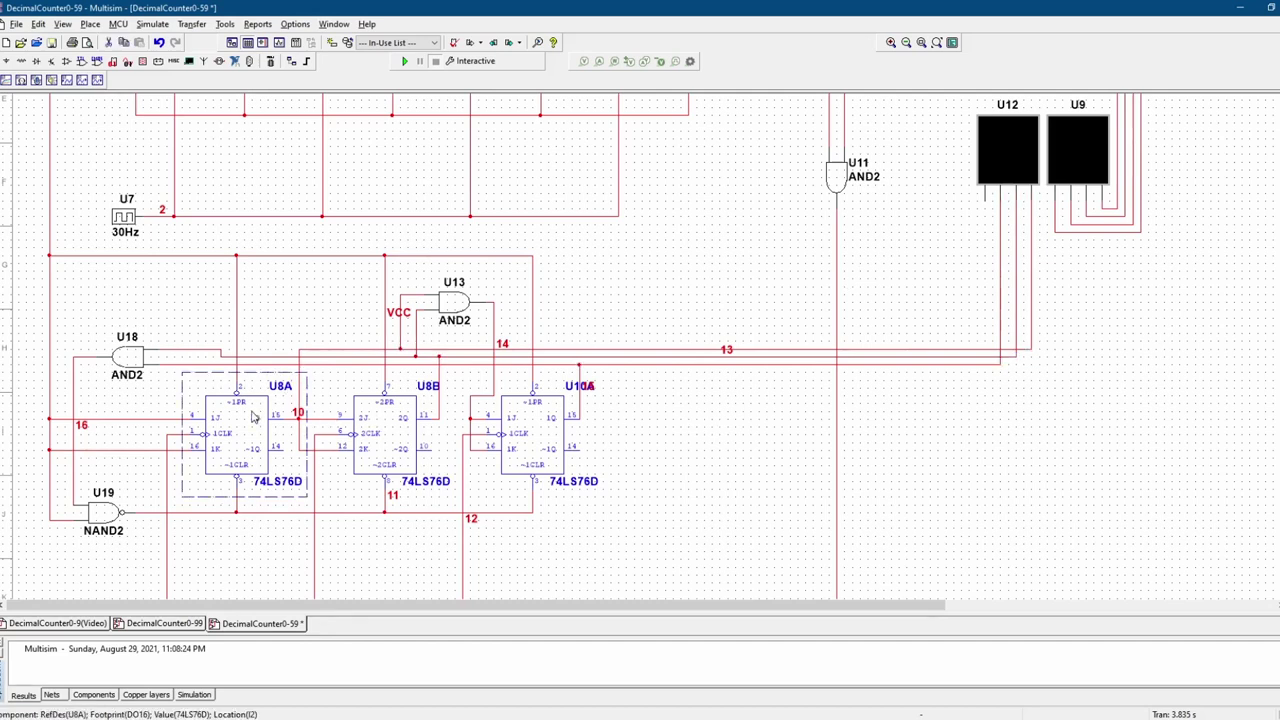
click(399, 441)
click(531, 448)
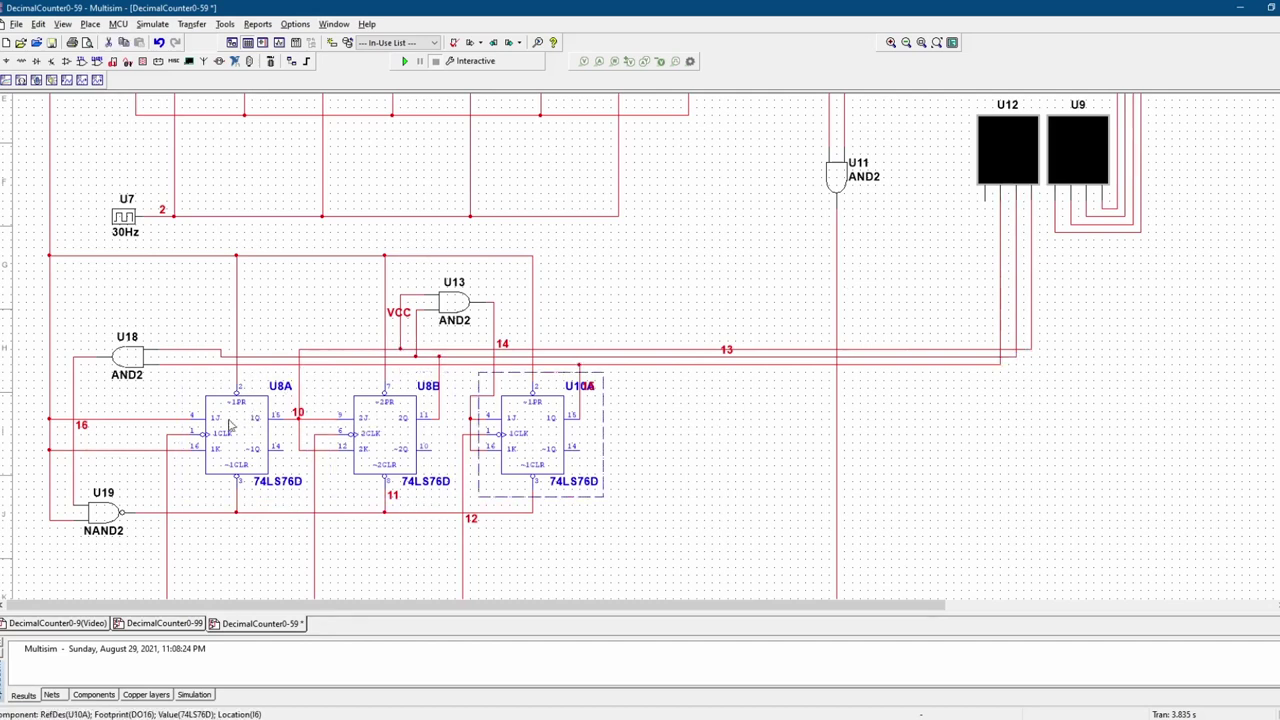
click(319, 349)
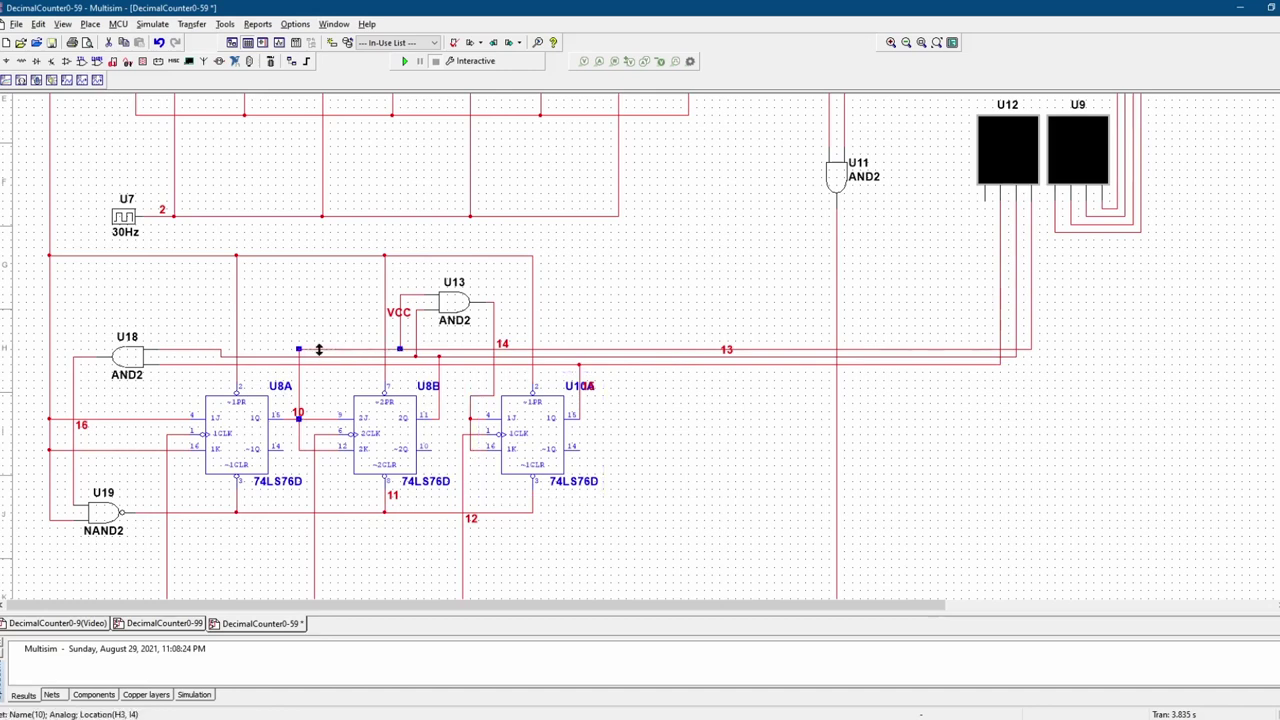
click(318, 357)
click(318, 365)
click(590, 387)
click(705, 398)
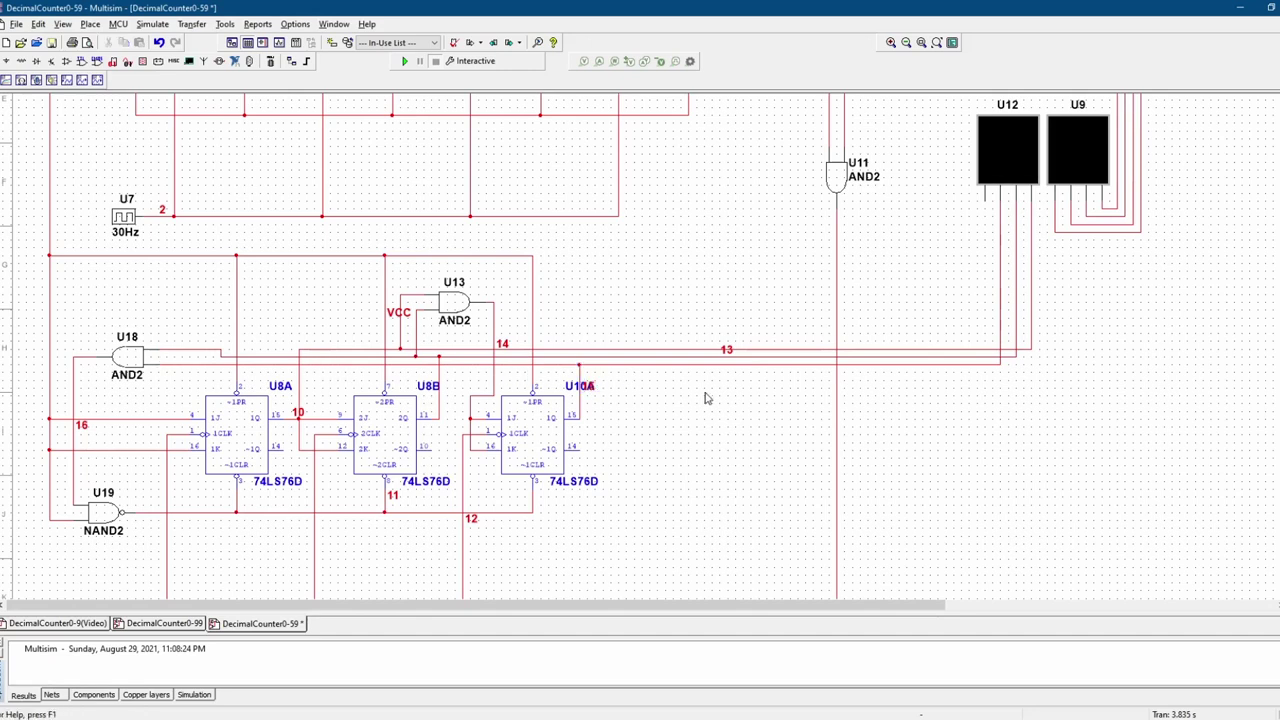
- Trace the input wires of display U12 back to AND gate U18, starting with the wire from flip-flop U10A
click(999, 258)
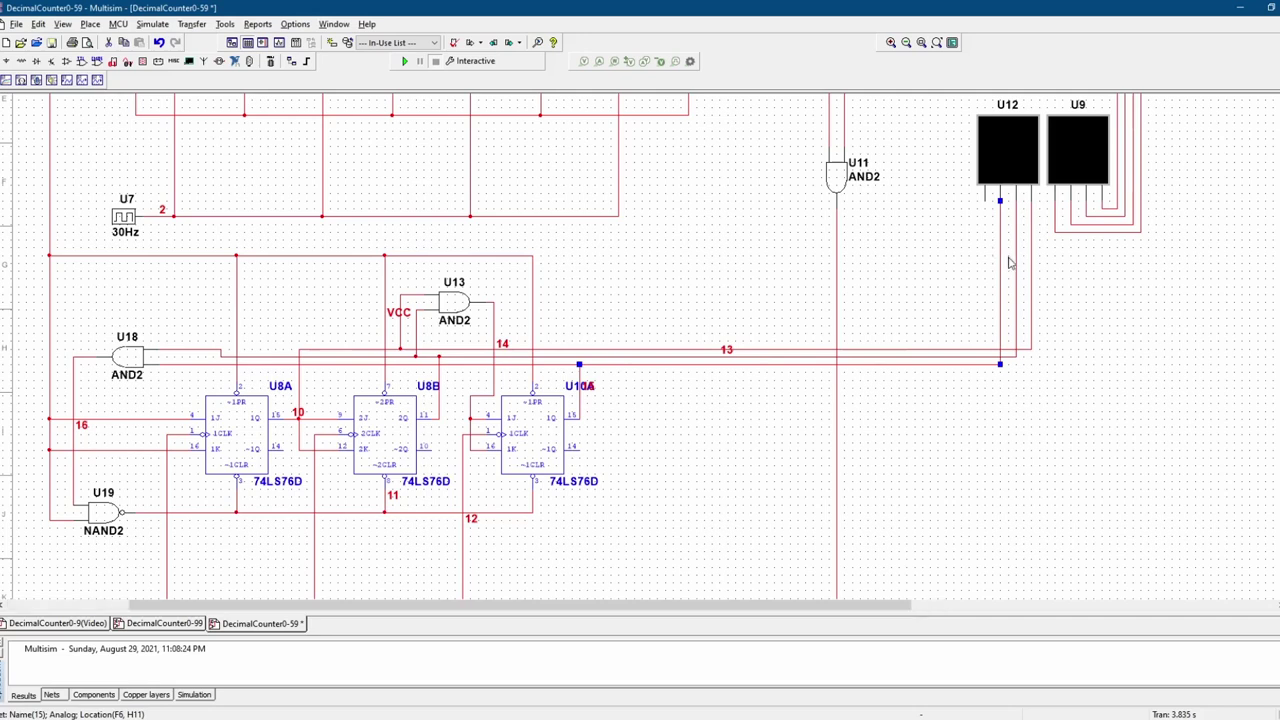
scroll(1001, 259, up, 2)
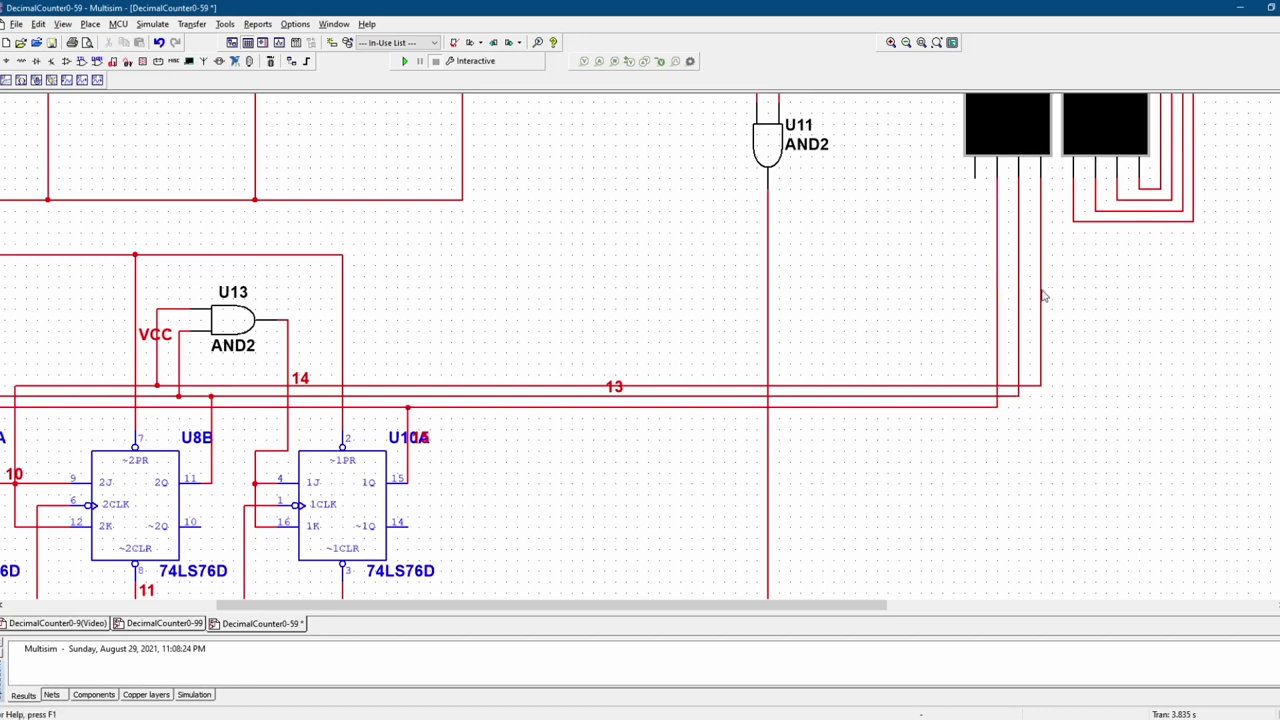
scroll(860, 414, down, 1)
drag(831, 606, 777, 606)
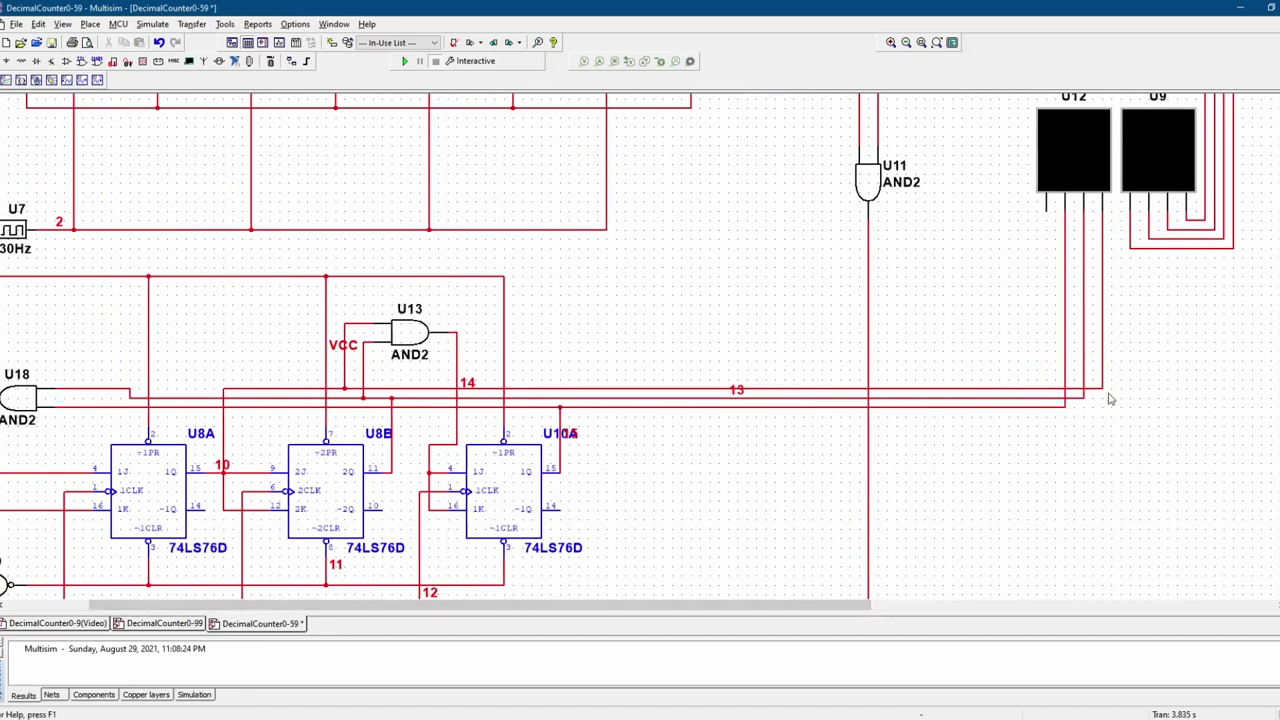
drag(832, 606, 658, 610)
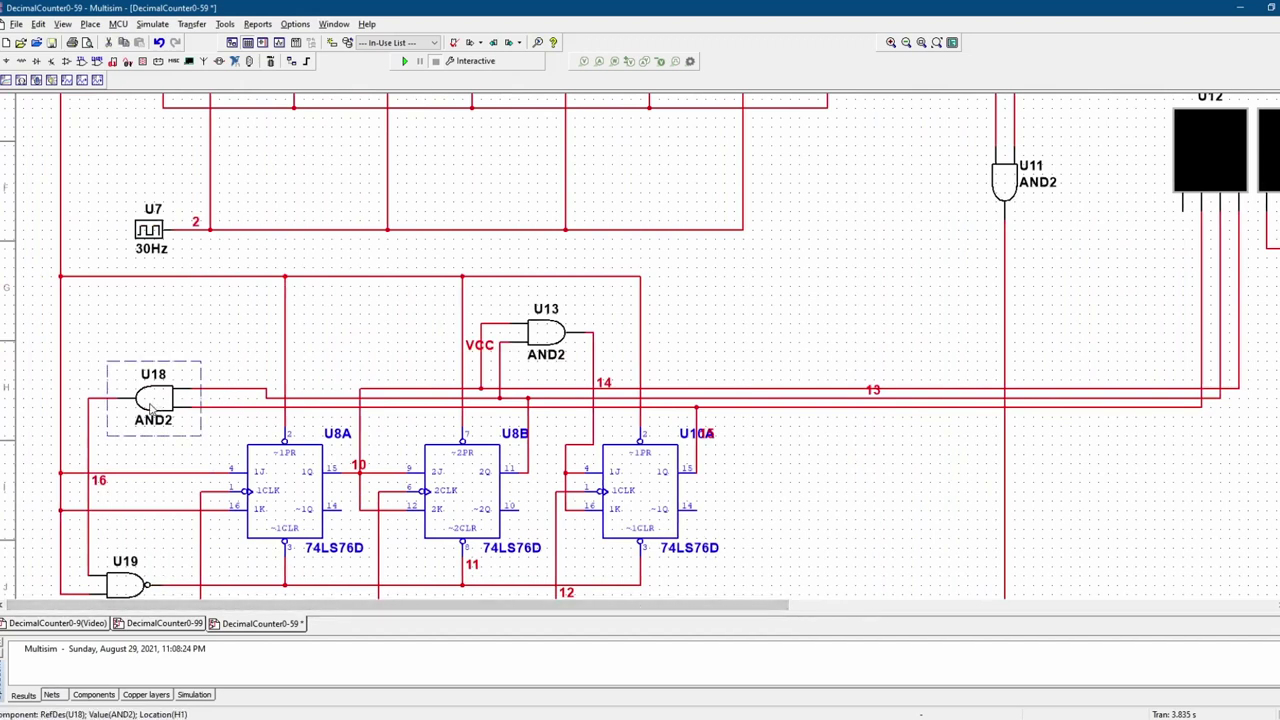
scroll(150, 405, up, 1)
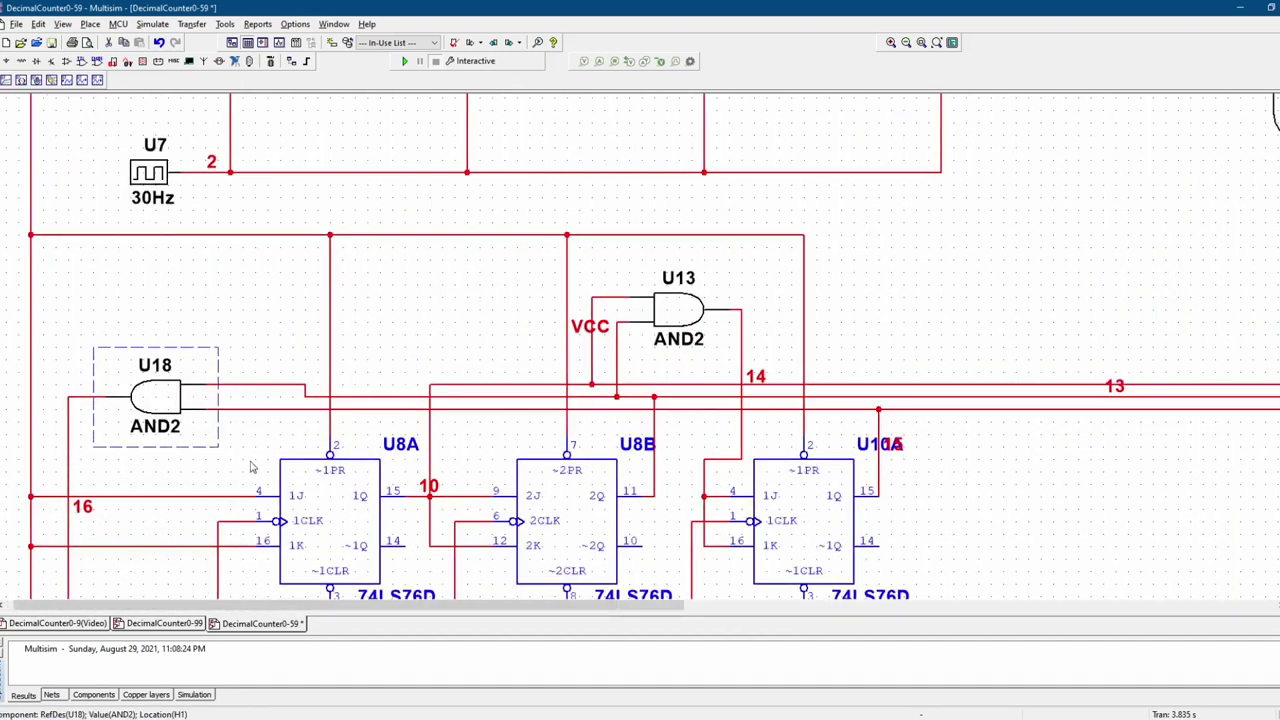
- Examine how AND gate U18 and VCC feed NAND gate U19, and highlight U19's output to the flip-flops' clear line
scroll(252, 467, down, 1)
scroll(167, 405, down, 3)
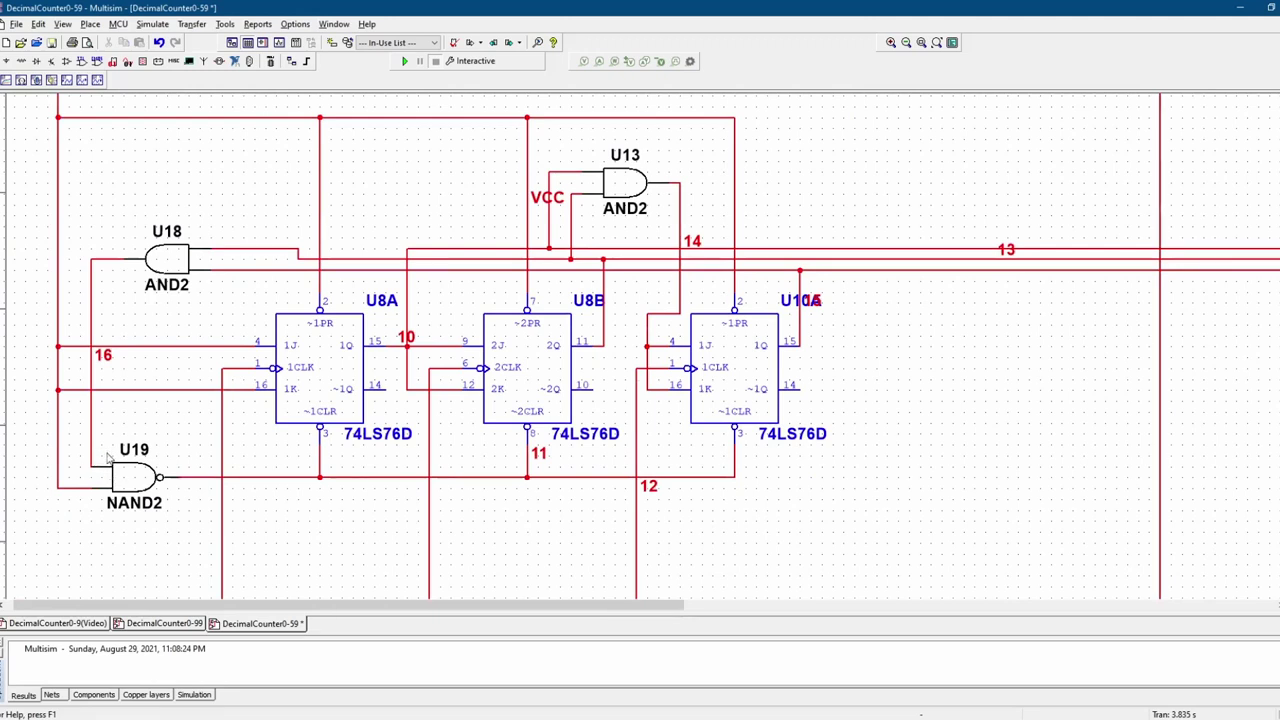
click(166, 270)
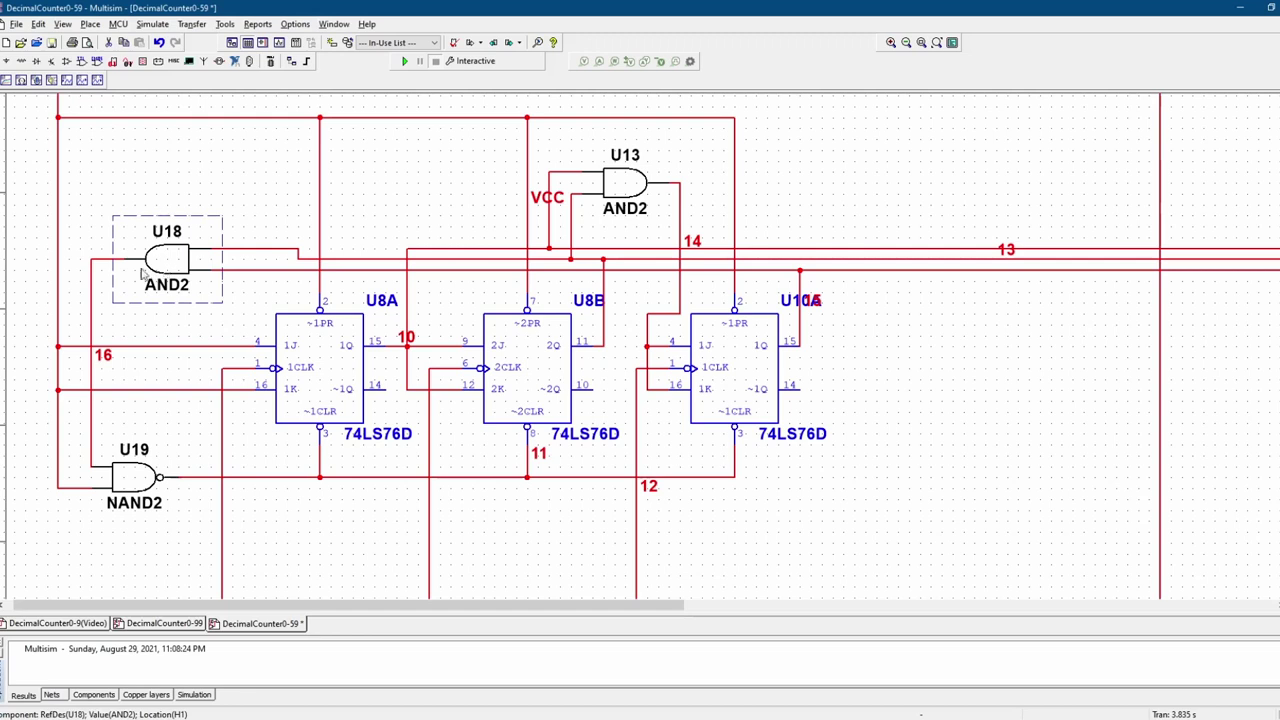
click(73, 488)
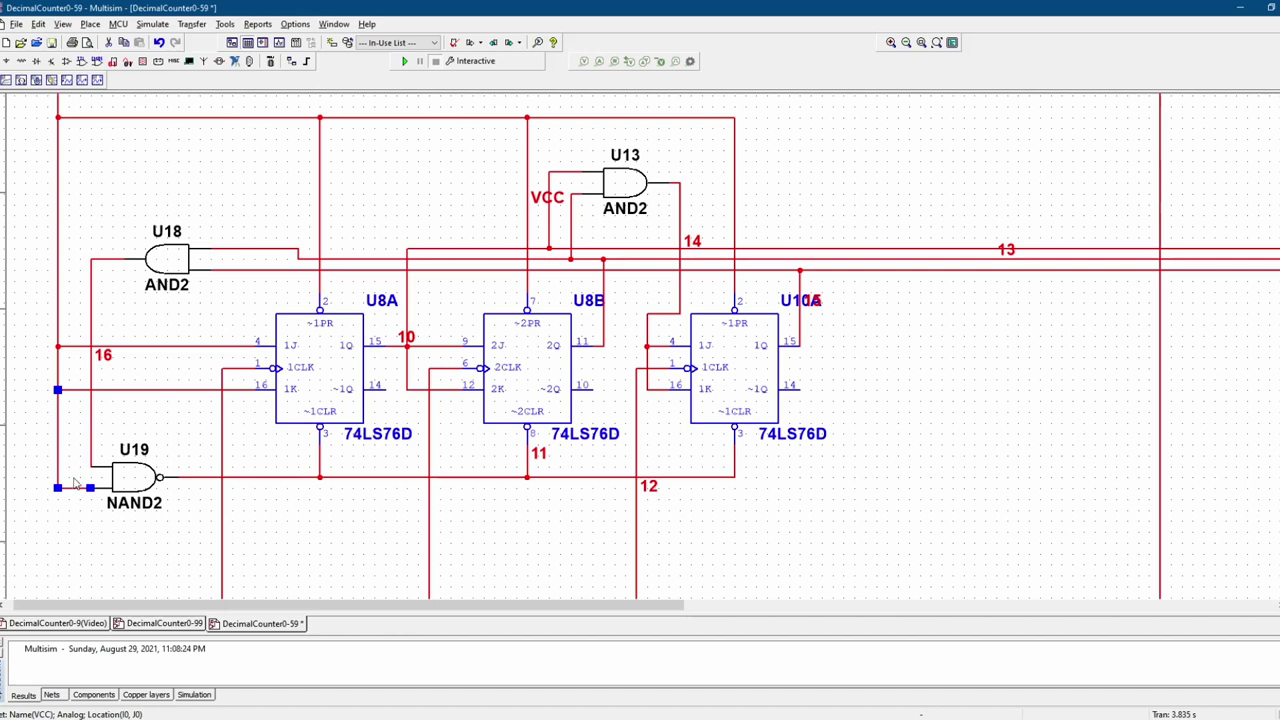
click(150, 428)
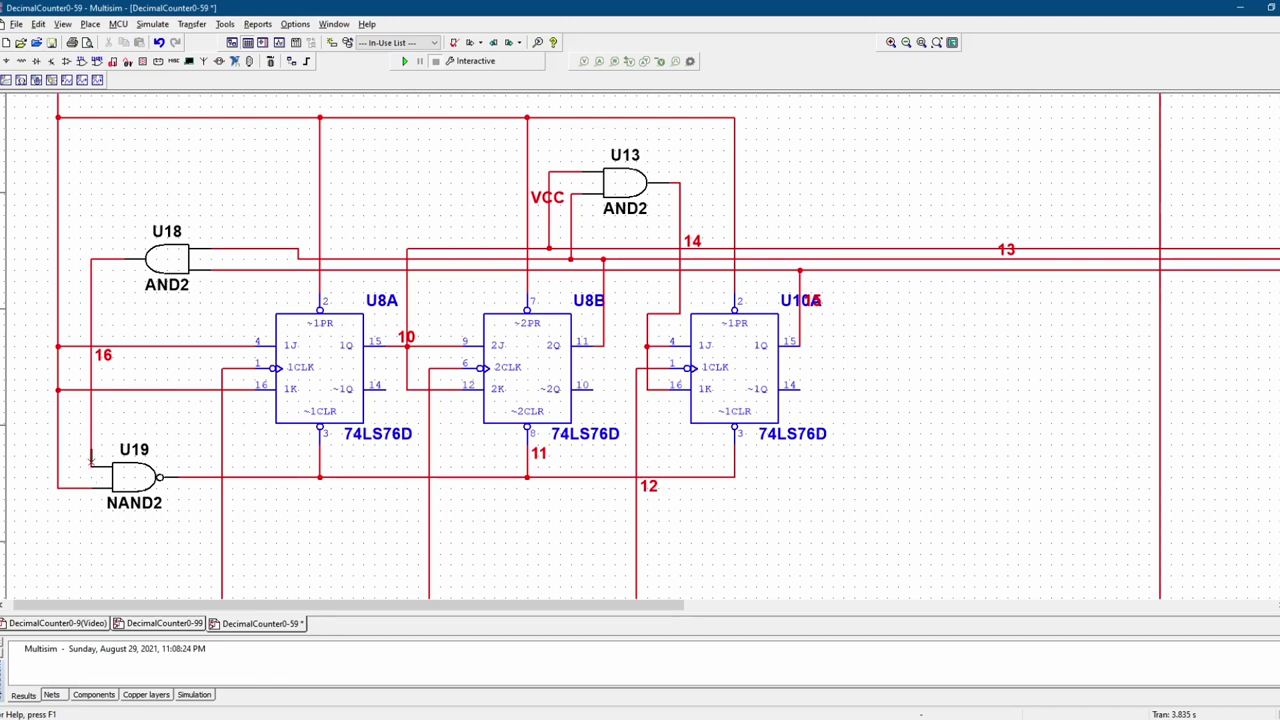
click(90, 428)
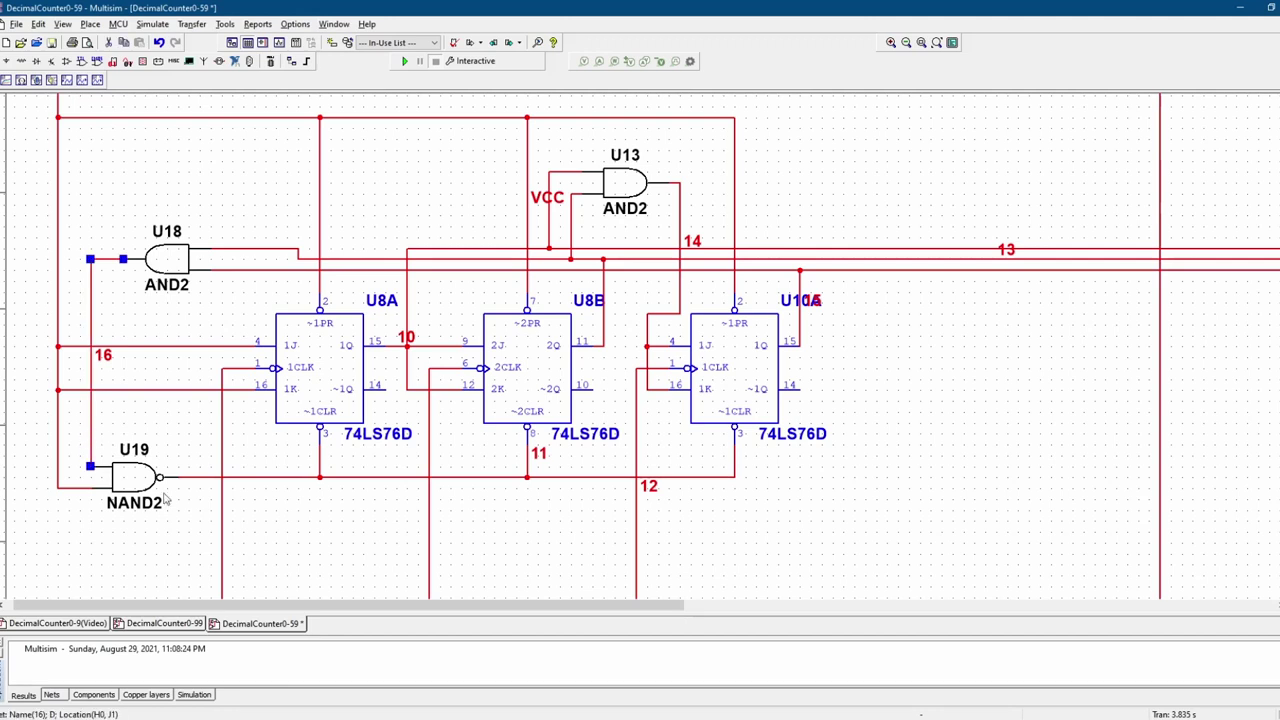
click(202, 478)
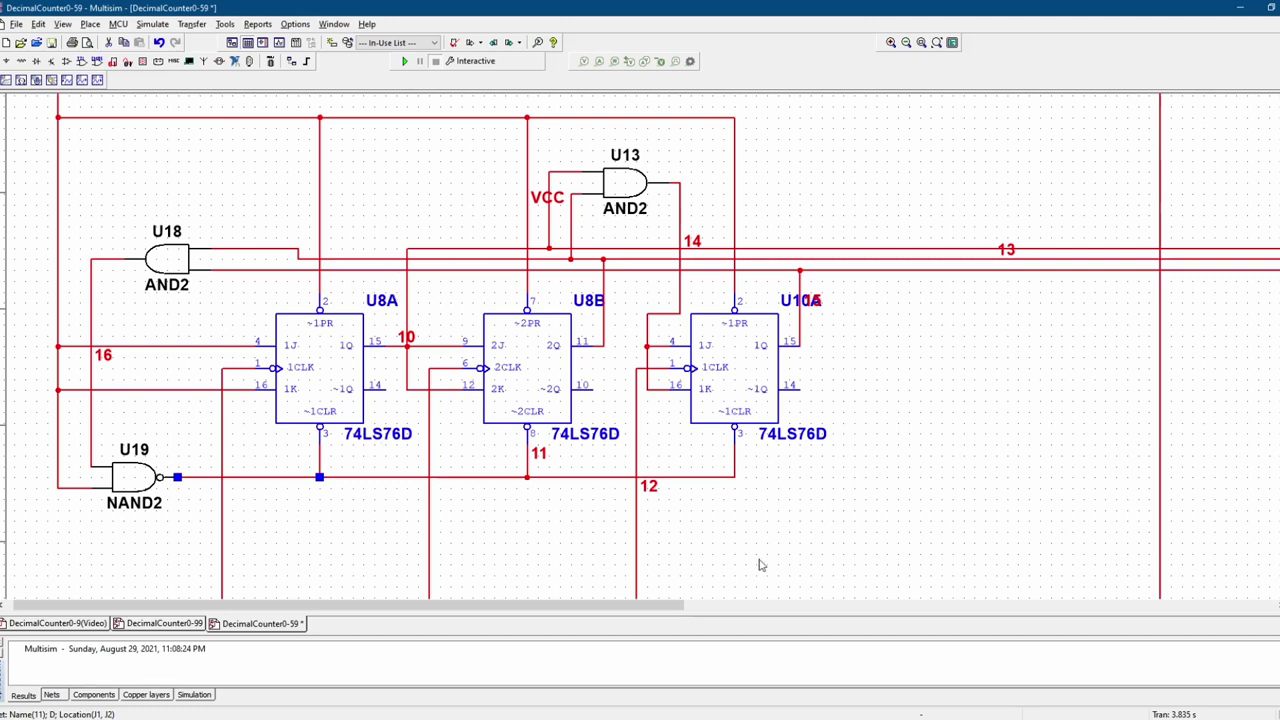
- Run the 0-59 counter simulation with displays U12 and U9 in view, and highlight NAND gate U19
scroll(760, 563, down, 2)
drag(750, 604, 830, 604)
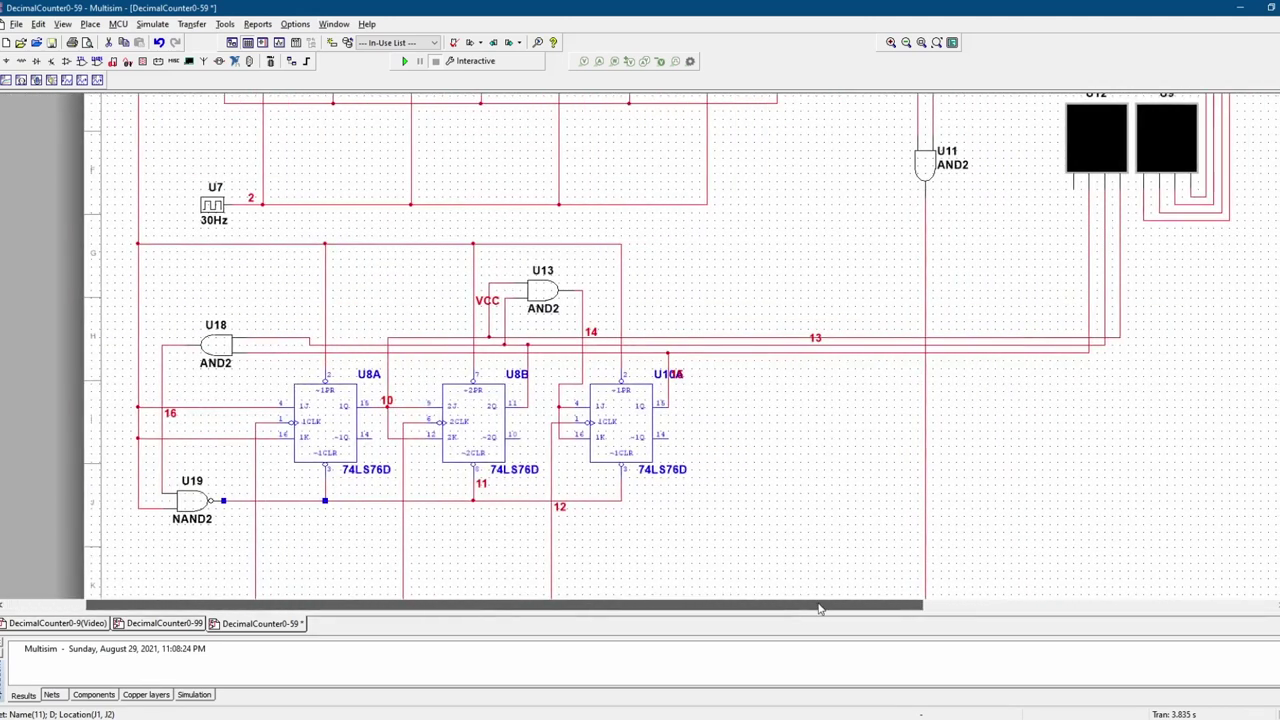
click(405, 61)
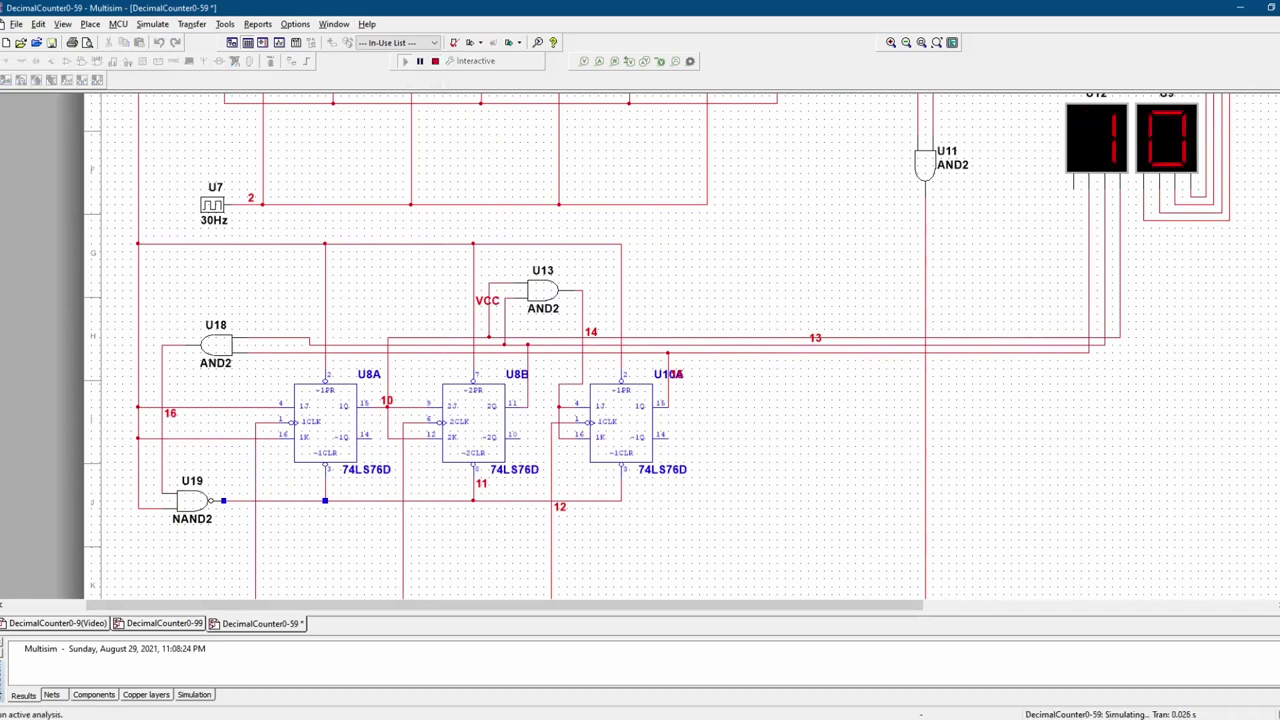
scroll(658, 345, up, 3)
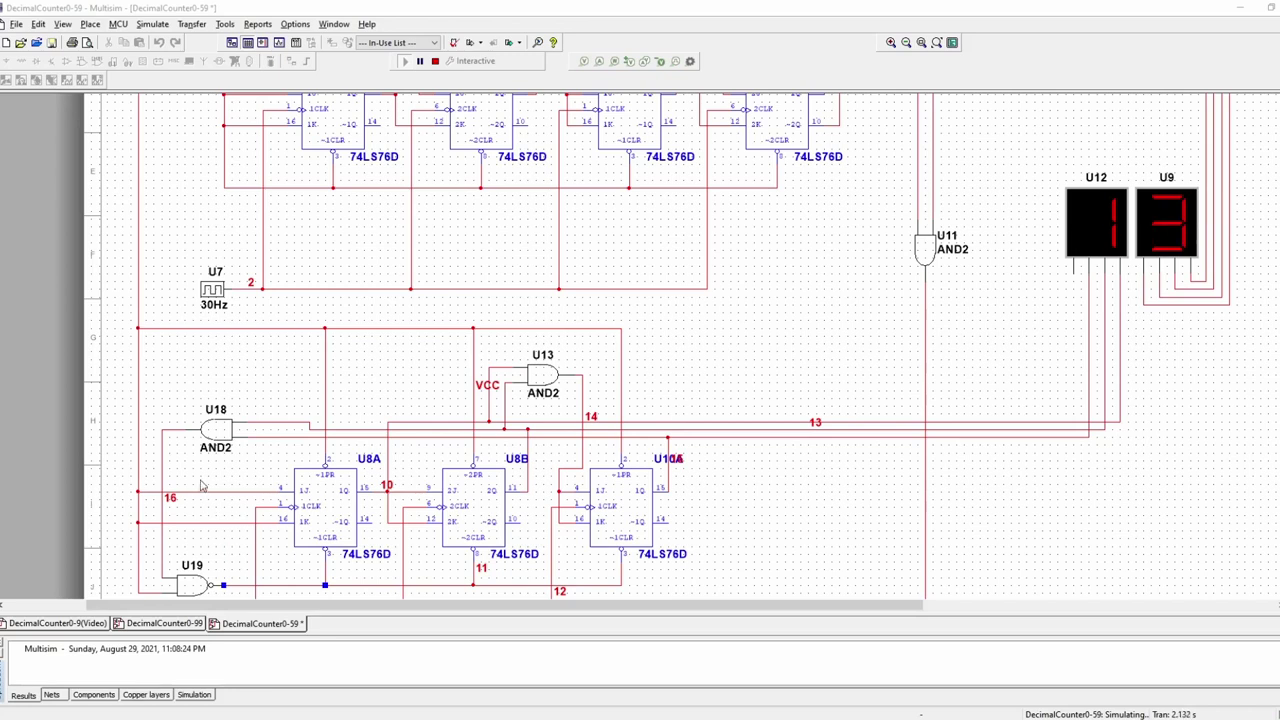
click(190, 590)
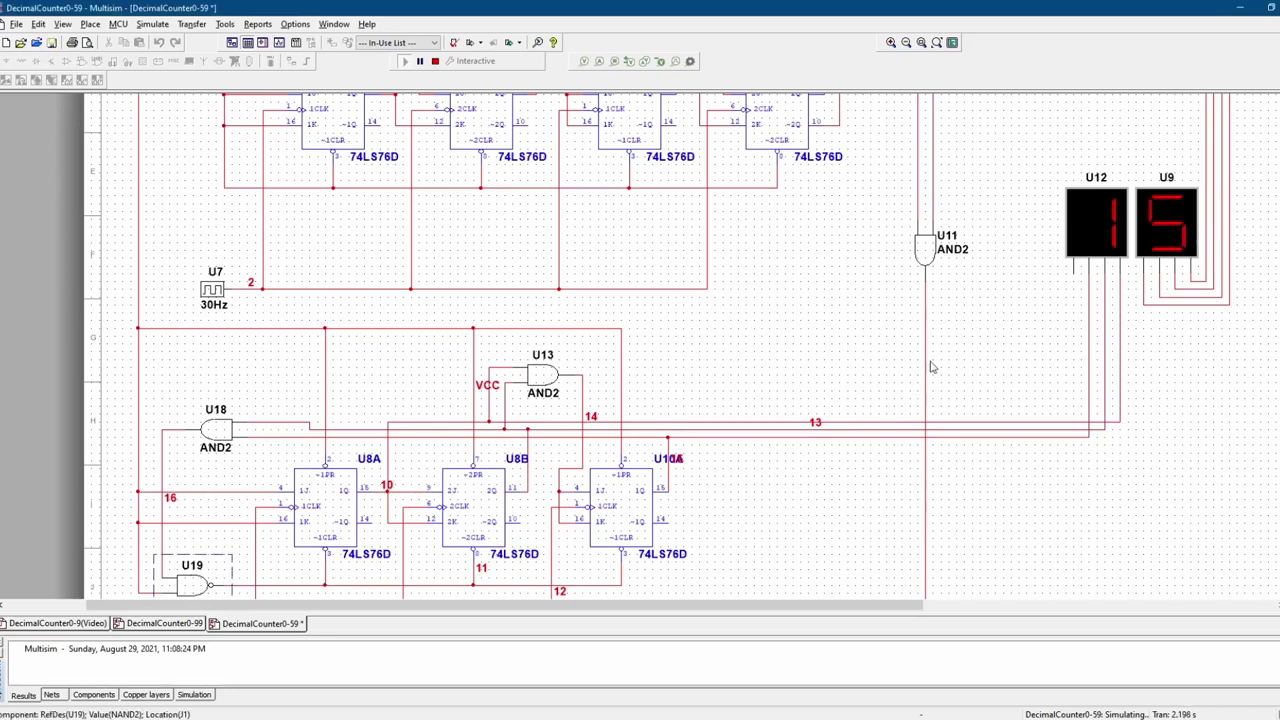
scroll(640, 350, down, 1)
scroll(1249, 371, down, 1)
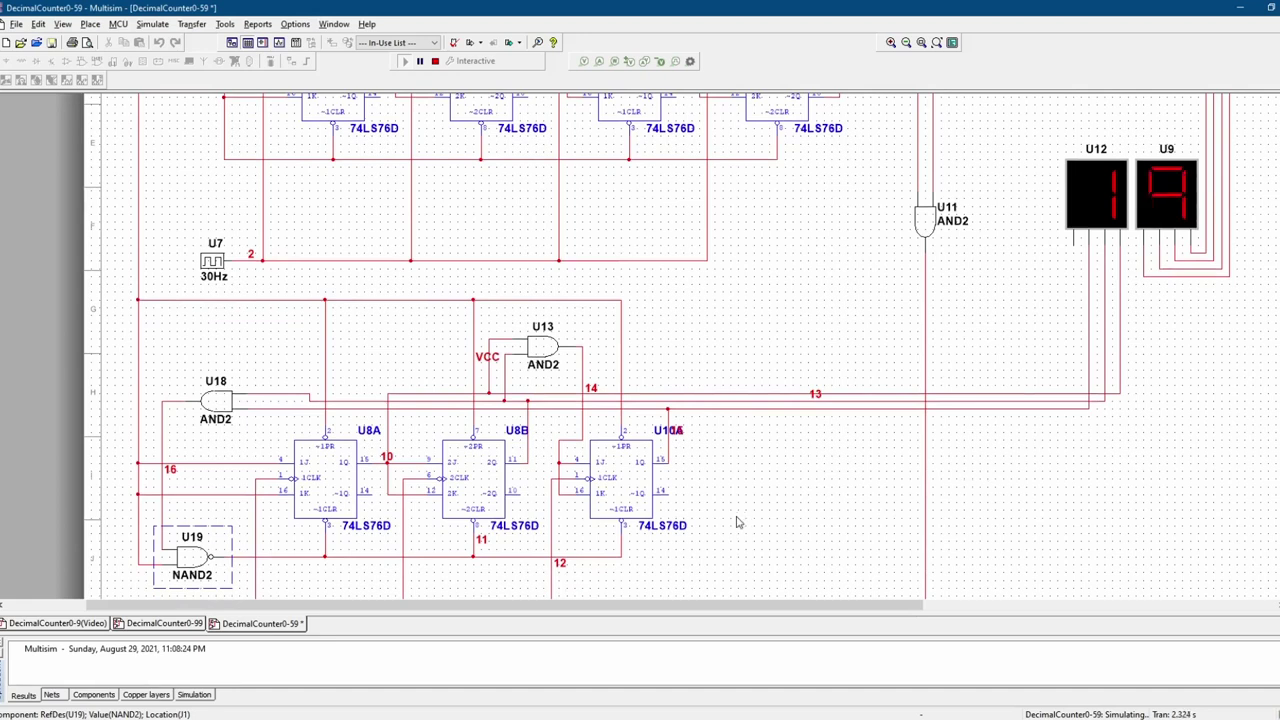
- Highlight tens-digit flip-flops U8A, U8B and U10A in turn and watch the running count on displays U12 and U9
click(324, 485)
click(472, 482)
click(622, 492)
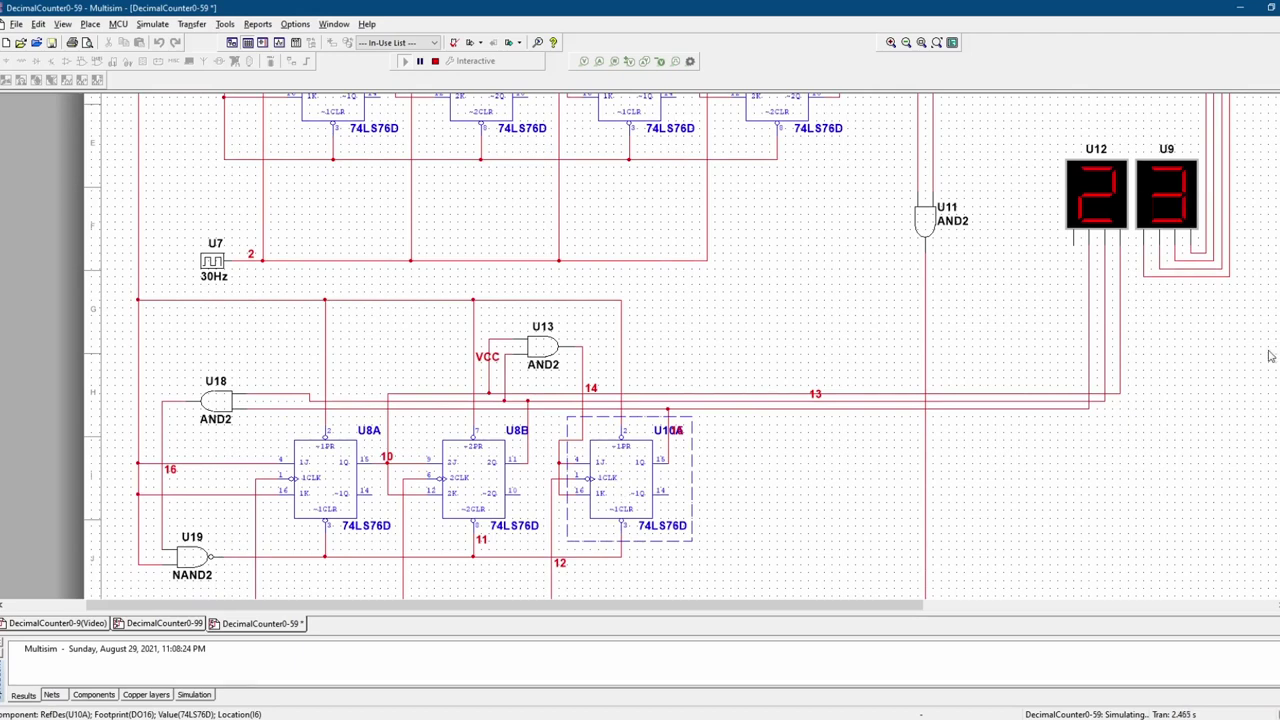
scroll(1272, 357, up, 4)
scroll(658, 346, down, 4)
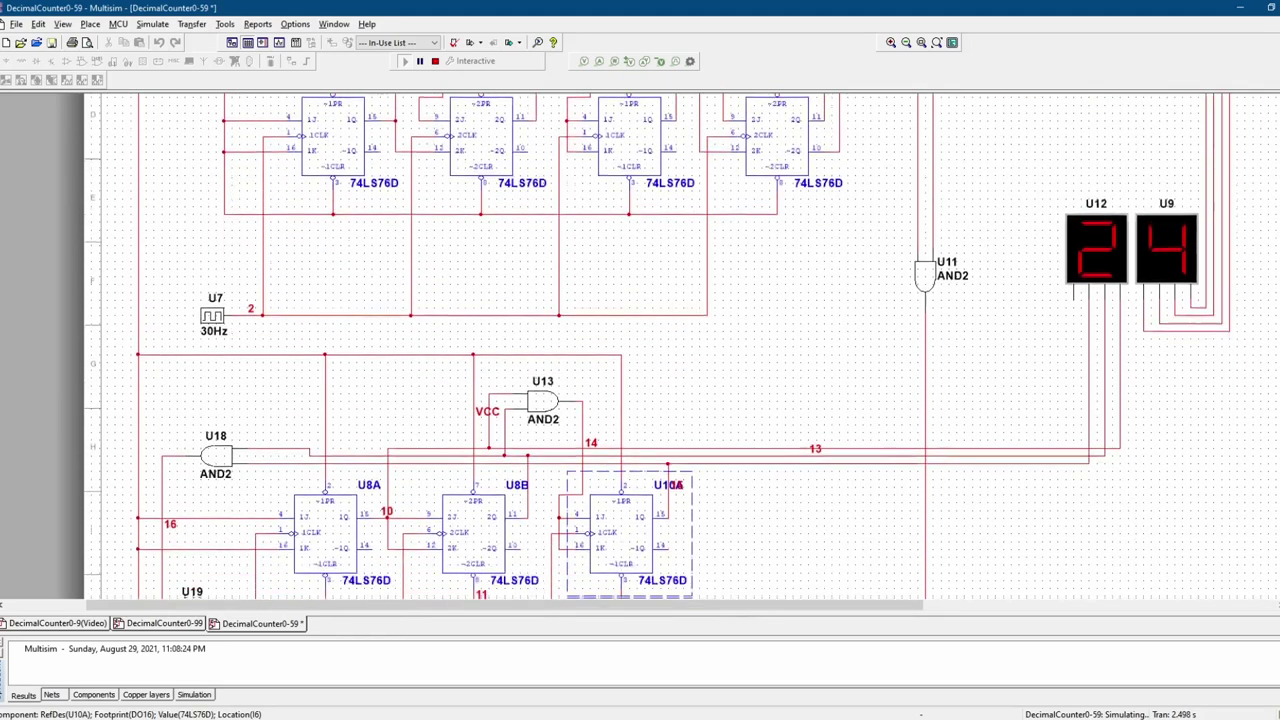
scroll(658, 346, up, 4)
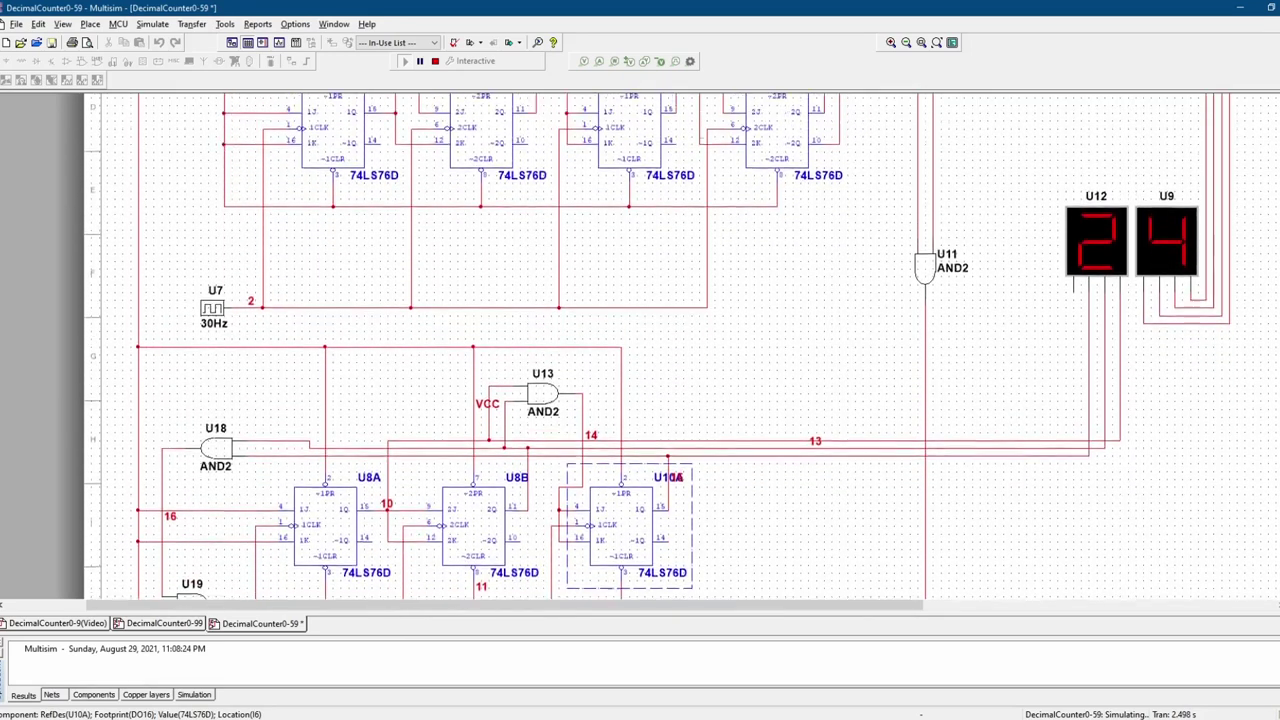
scroll(1247, 423, up, 1)
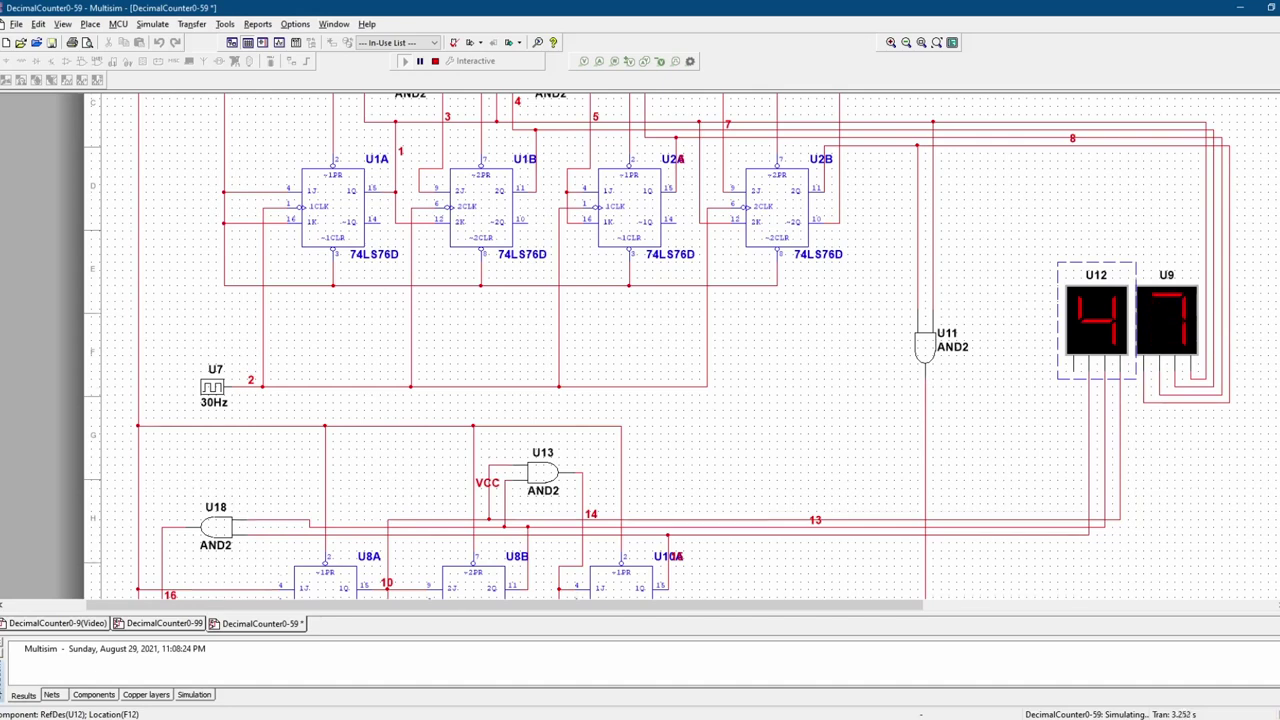
- Follow AND gate U11's output to the tens flip-flops' clock inputs, watch the count wrap around, and stop the simulation
scroll(1211, 414, down, 5)
click(925, 437)
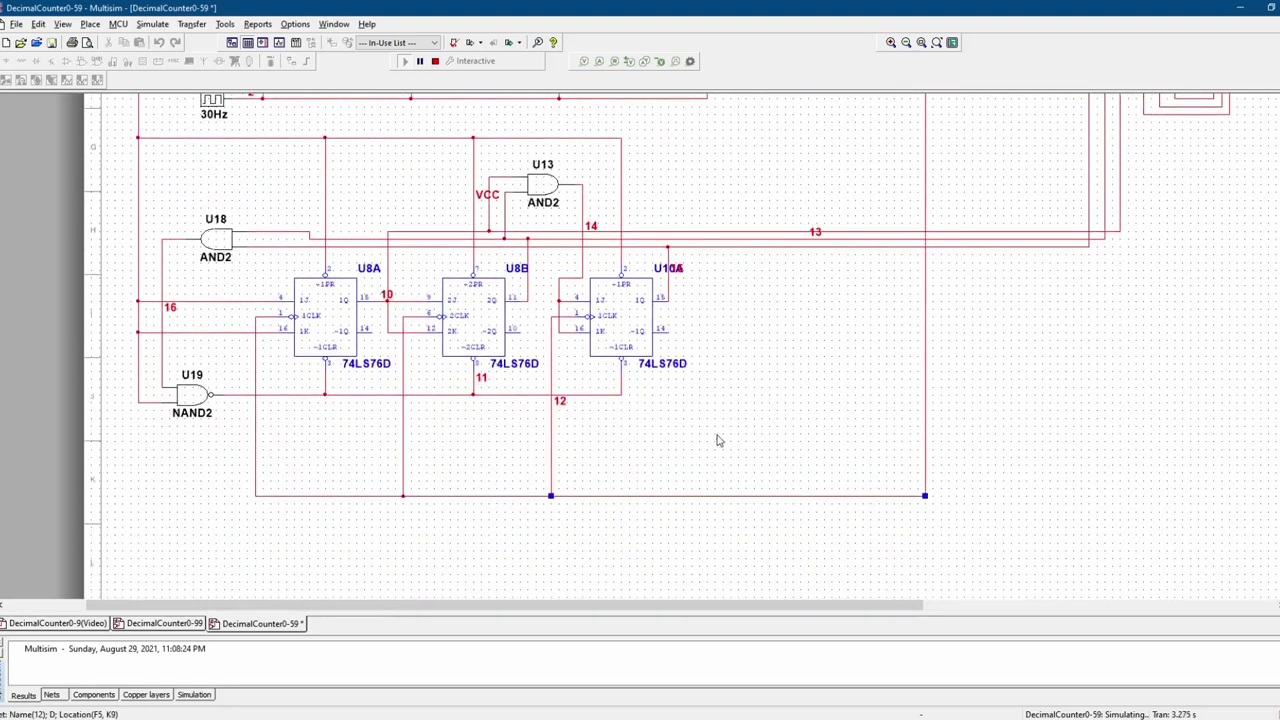
scroll(1274, 428, up, 4)
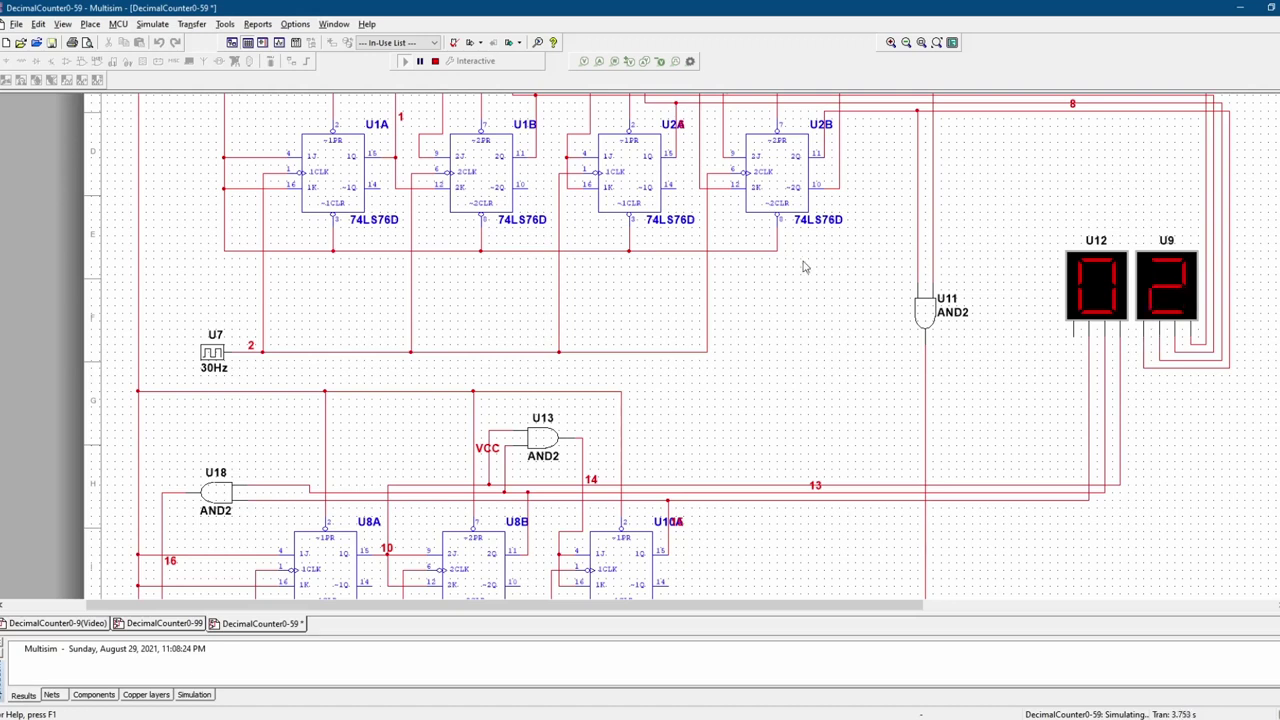
click(435, 61)
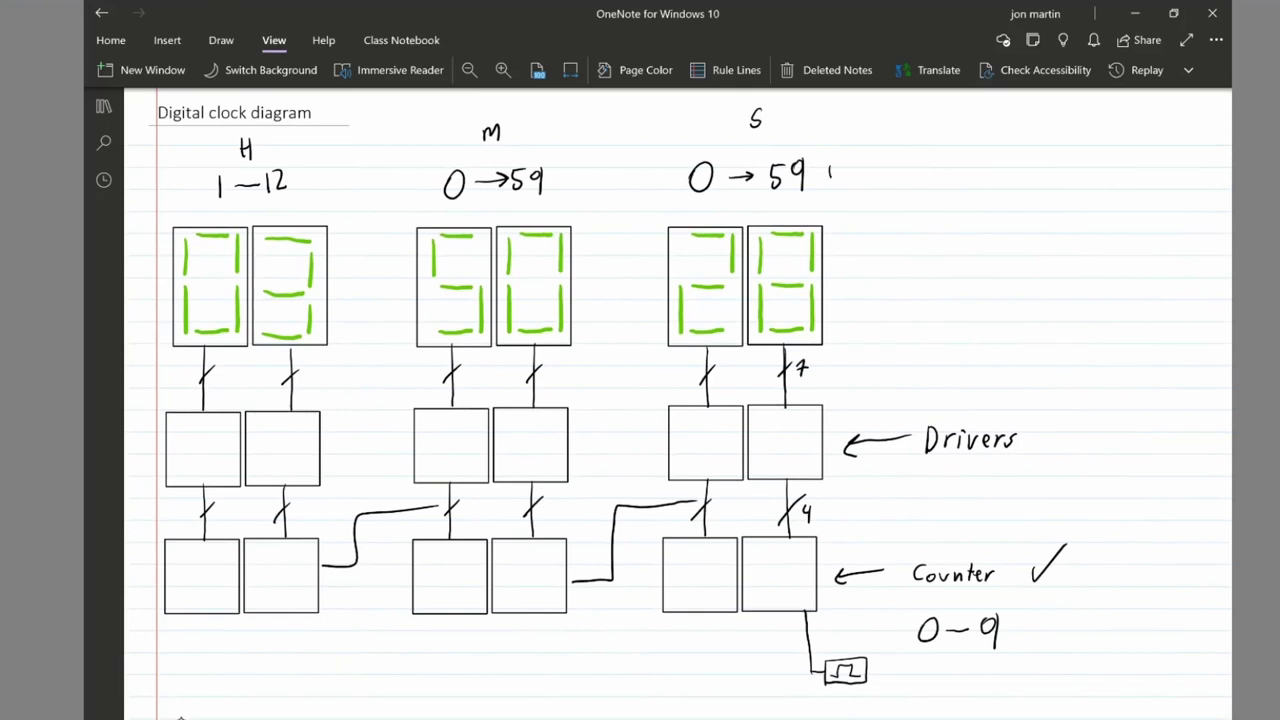
- On the OneNote digital clock diagram, tick the 0→59 seconds and minutes ranges and circle the 1–12 hours range
drag(829, 172, 858, 134)
drag(558, 170, 583, 146)
mouse_move(200, 166)
mouse_down()
mouse_move(203, 214)
mouse_move(292, 154)
mouse_move(198, 168)
mouse_up()
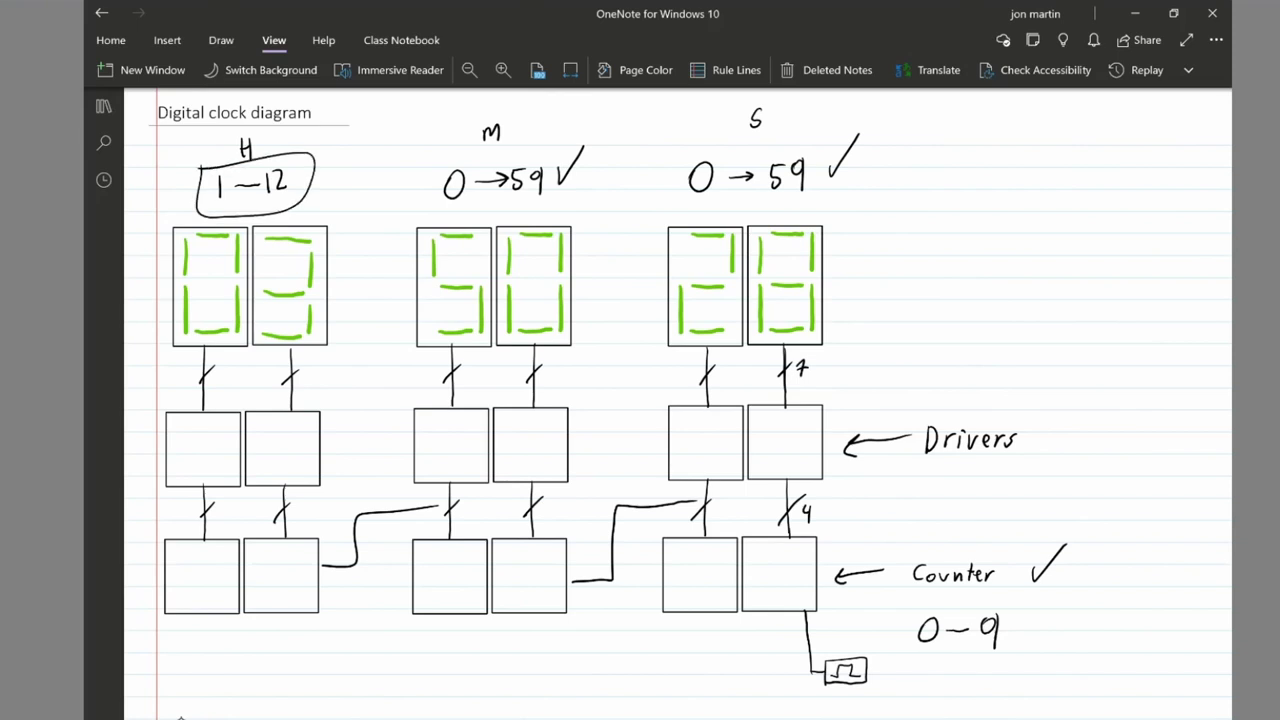
key(ctrl+z)
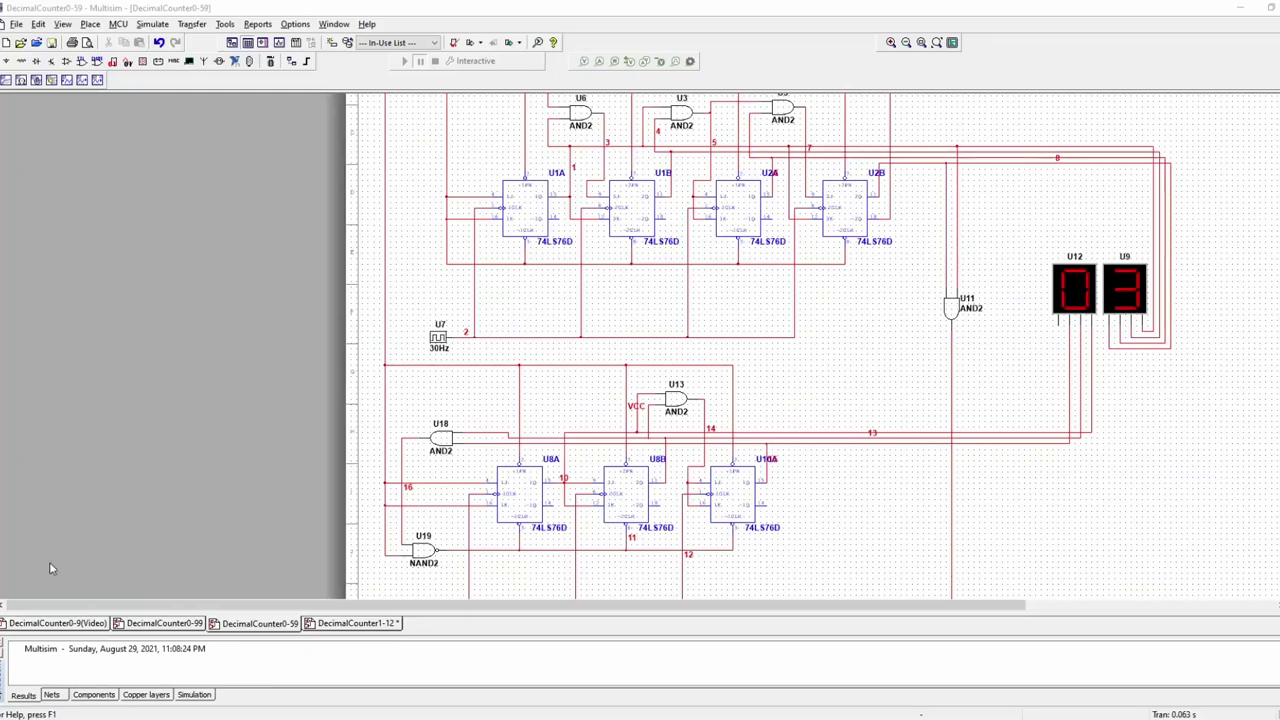
- Bring the 0-59 counter's ones-digit circuit and displays into view and highlight ones display U9
drag(1023, 607, 1102, 612)
scroll(1218, 400, up, 1)
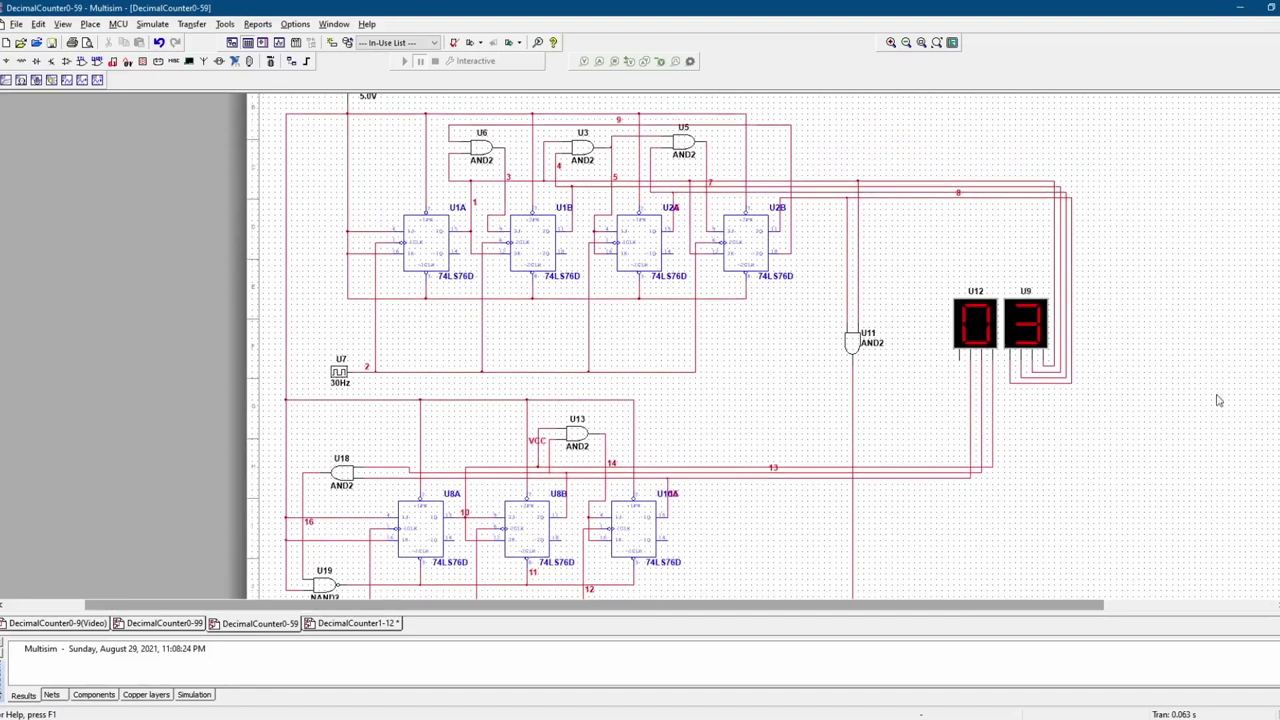
scroll(1215, 401, down, 1)
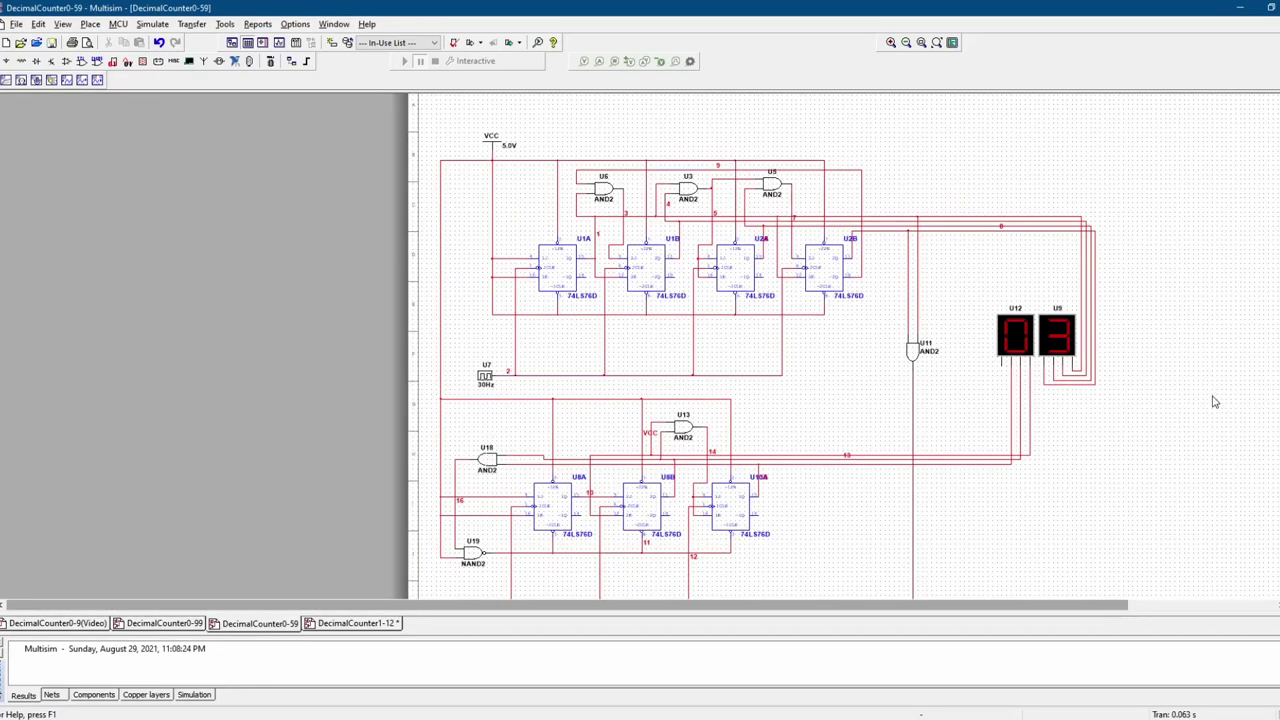
scroll(1117, 308, up, 2)
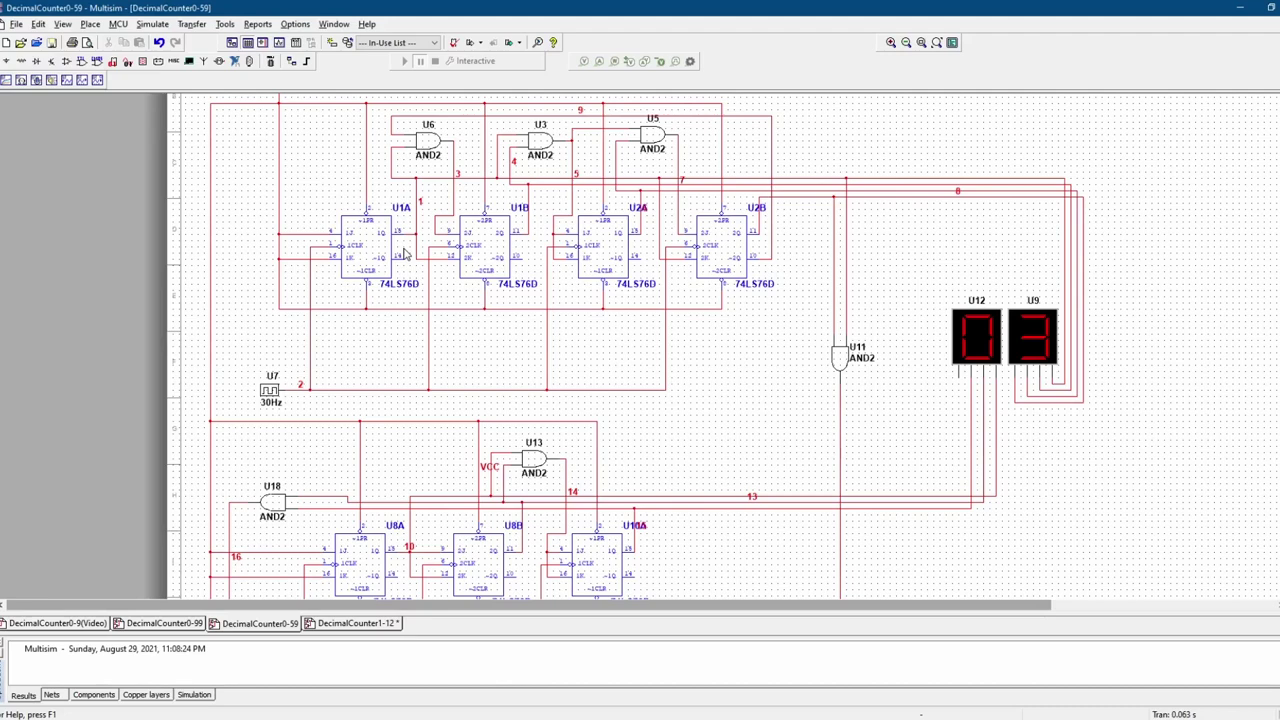
scroll(626, 355, down, 1)
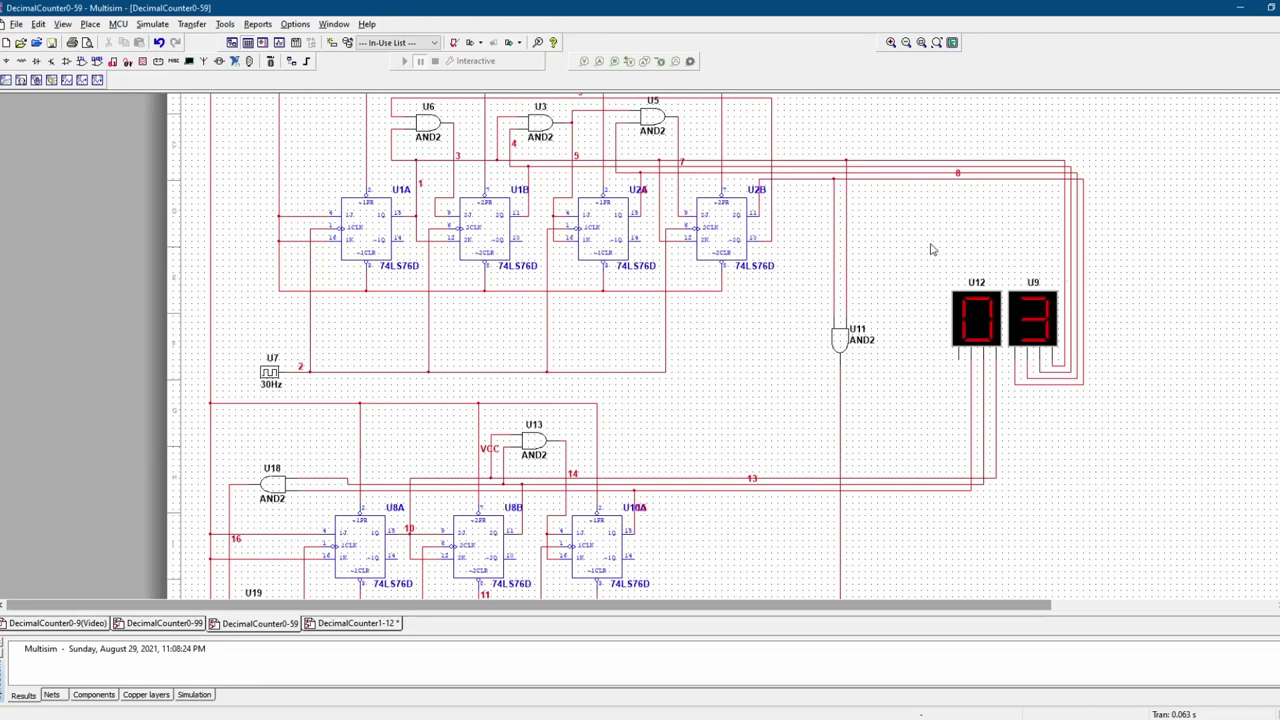
click(1030, 316)
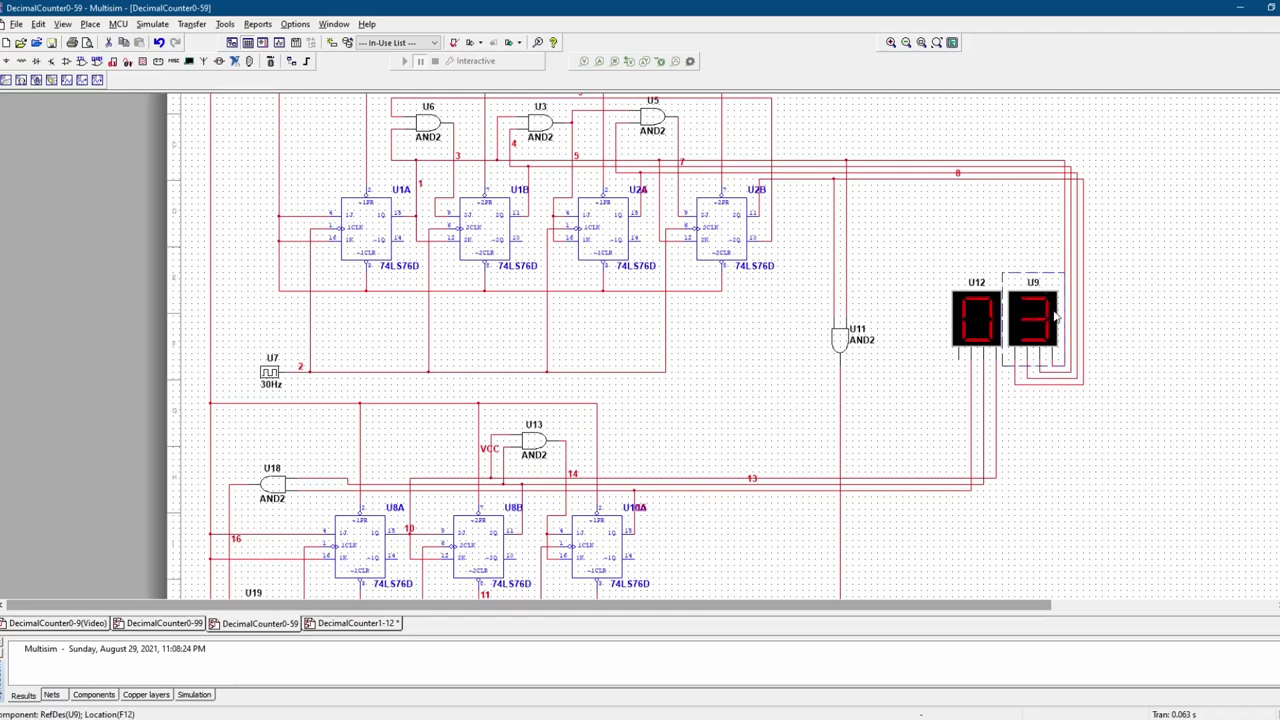
scroll(1057, 310, up, 1)
click(1156, 338)
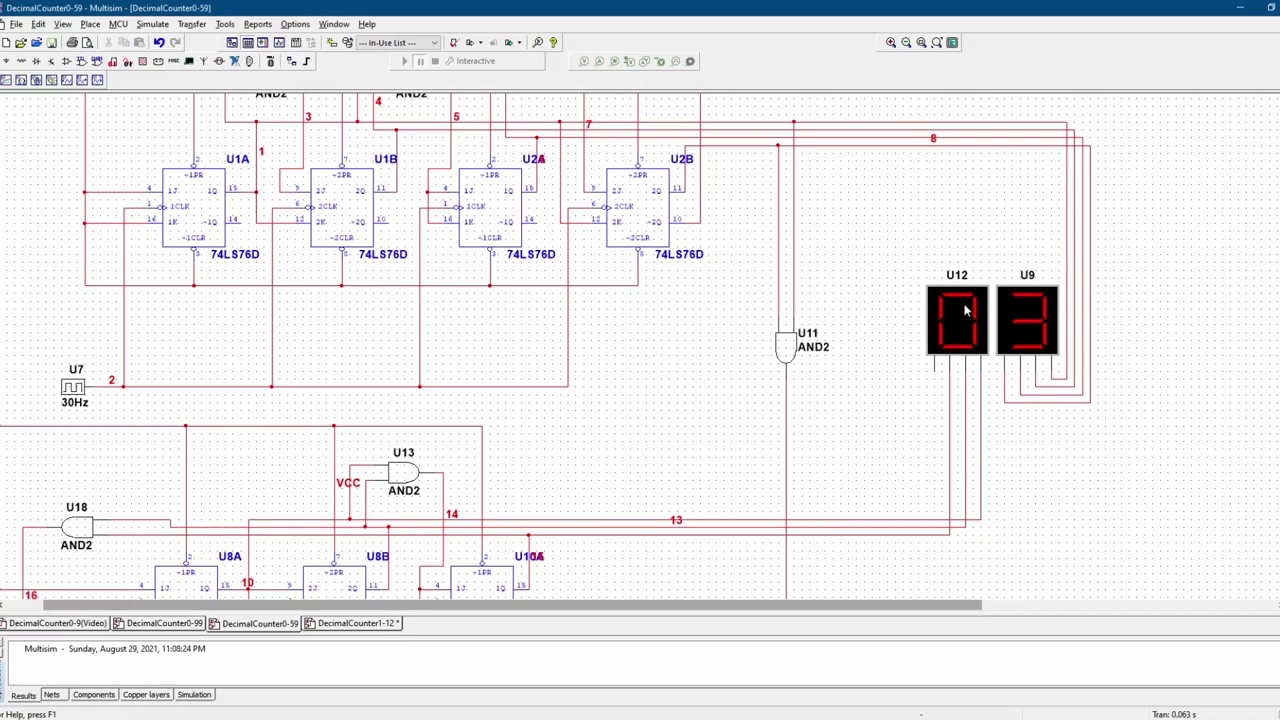
click(1033, 313)
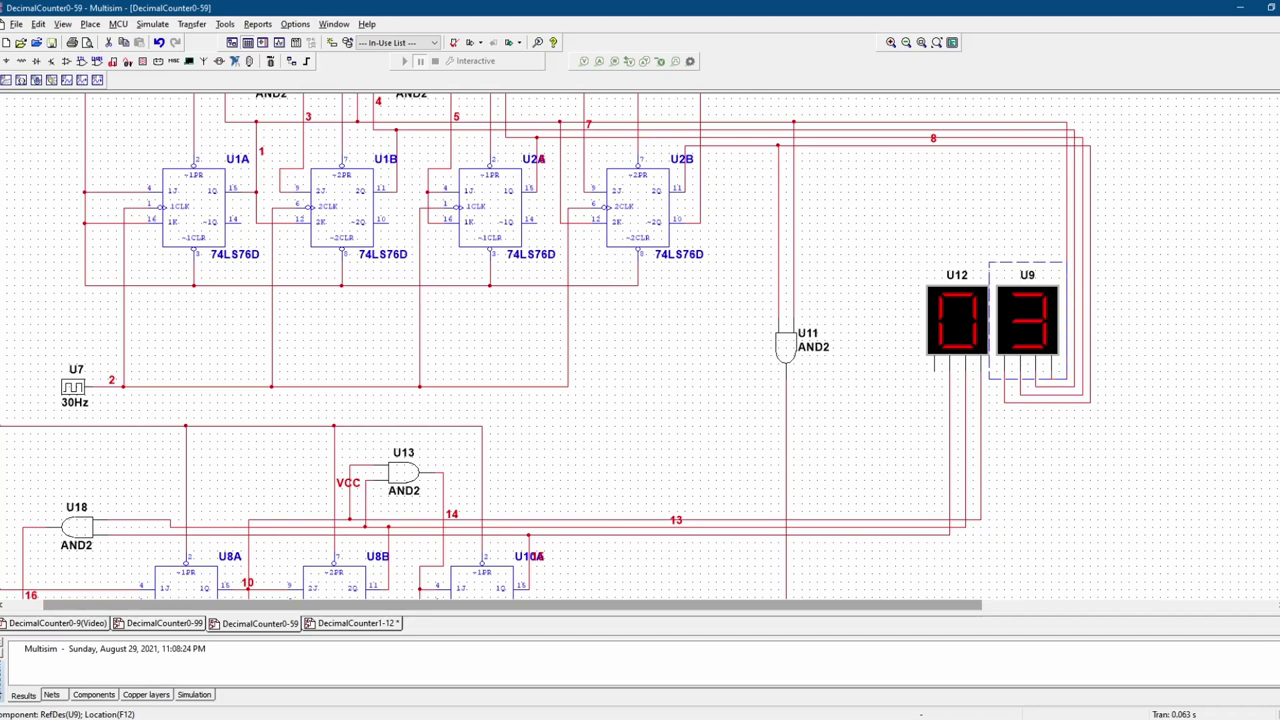
scroll(546, 346, up, 2)
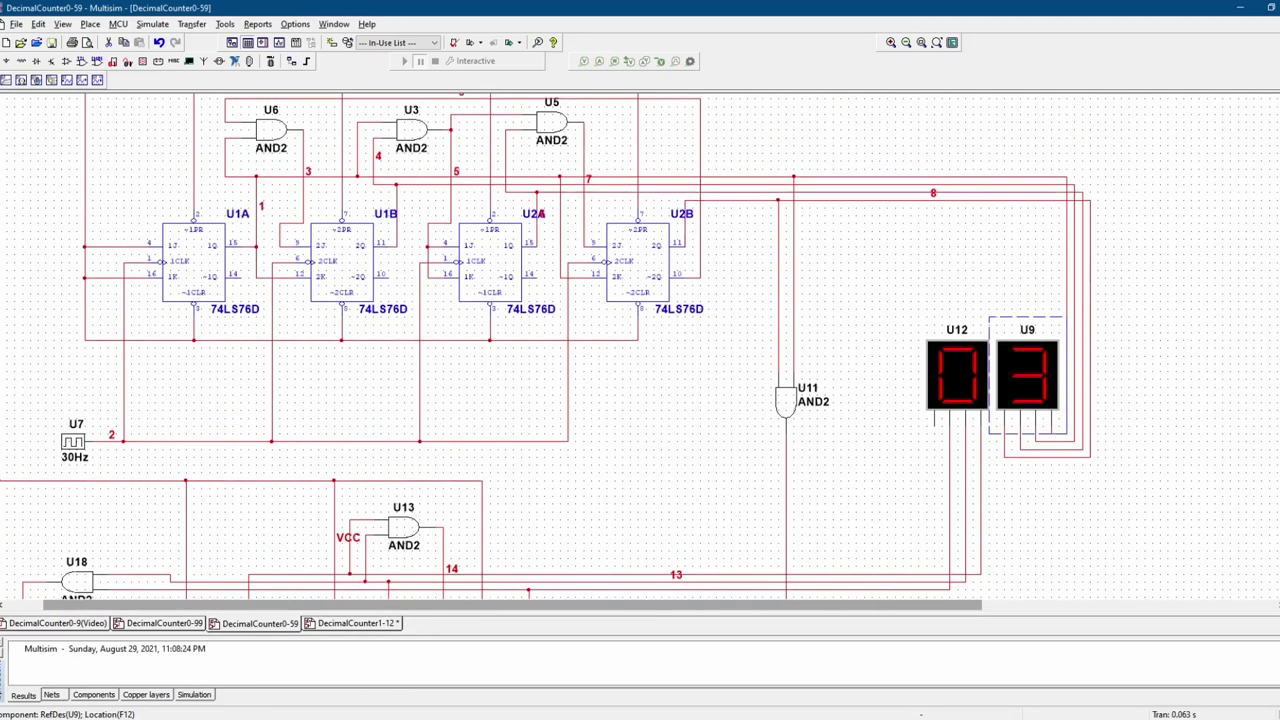
- Highlight ones-digit flip-flops U1B, U2A, U2B and U1A in turn, followed by the display U9 they drive
click(359, 259)
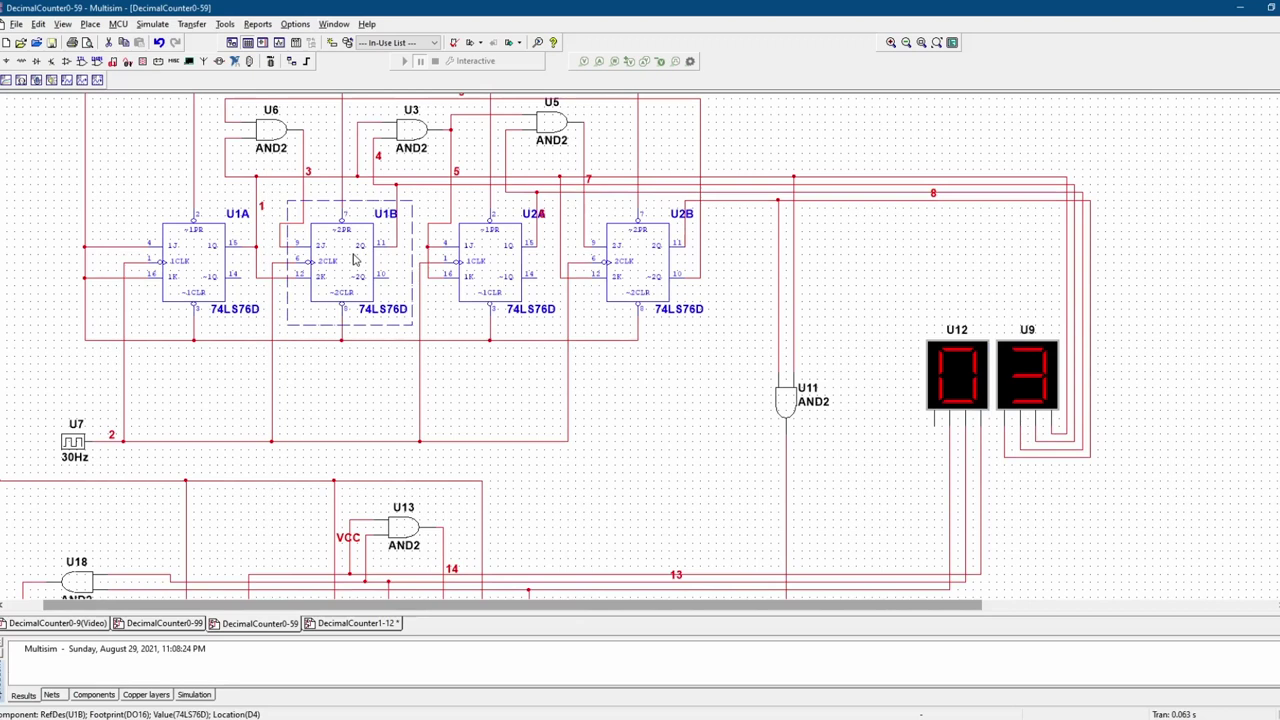
click(477, 277)
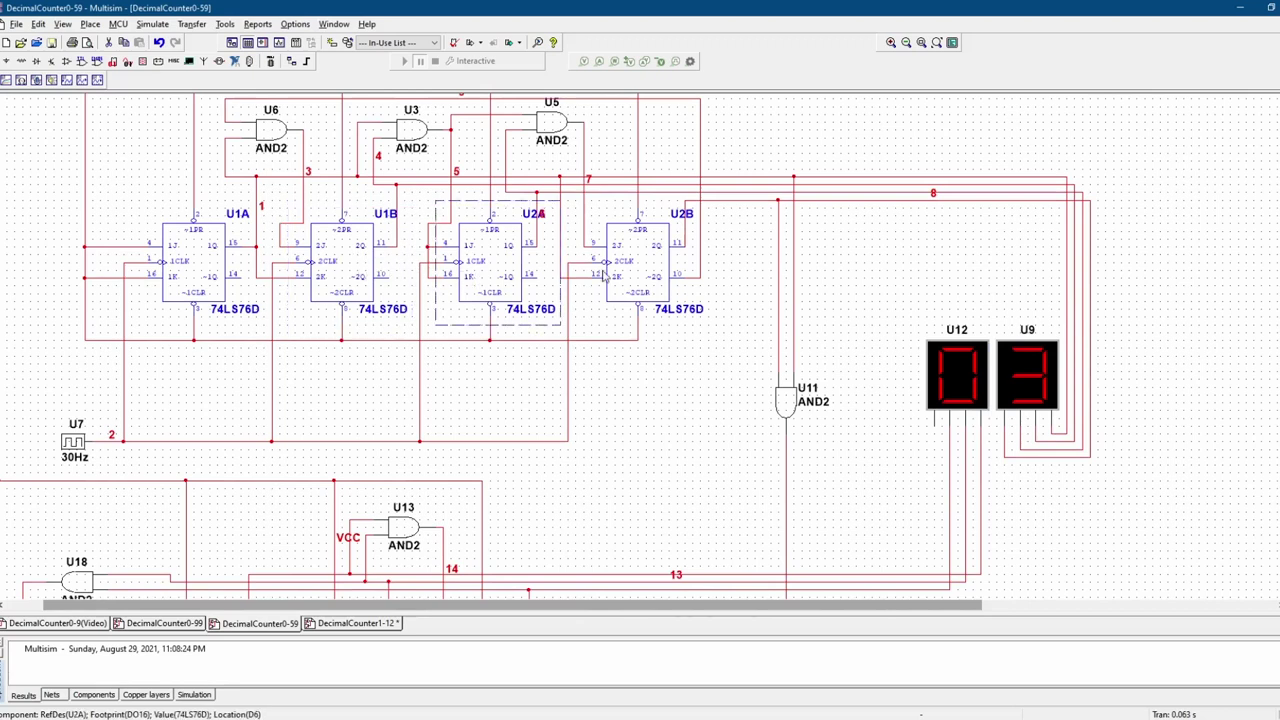
click(619, 275)
click(192, 283)
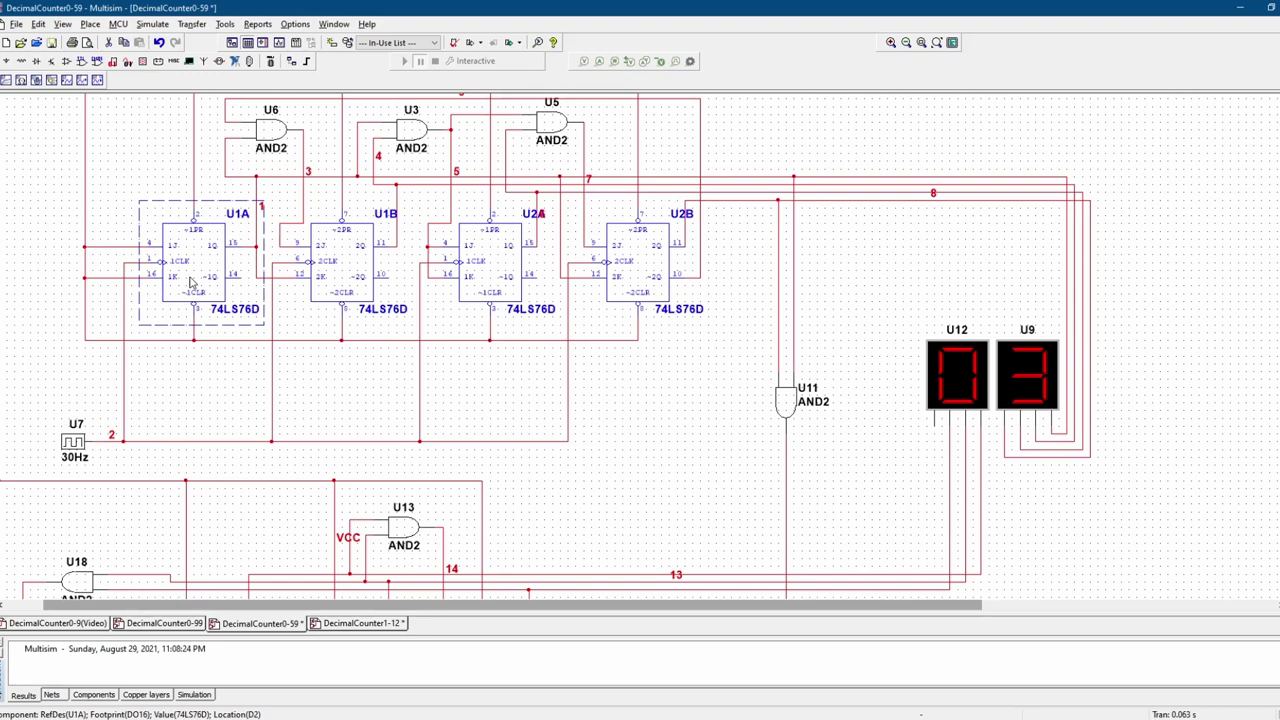
click(349, 362)
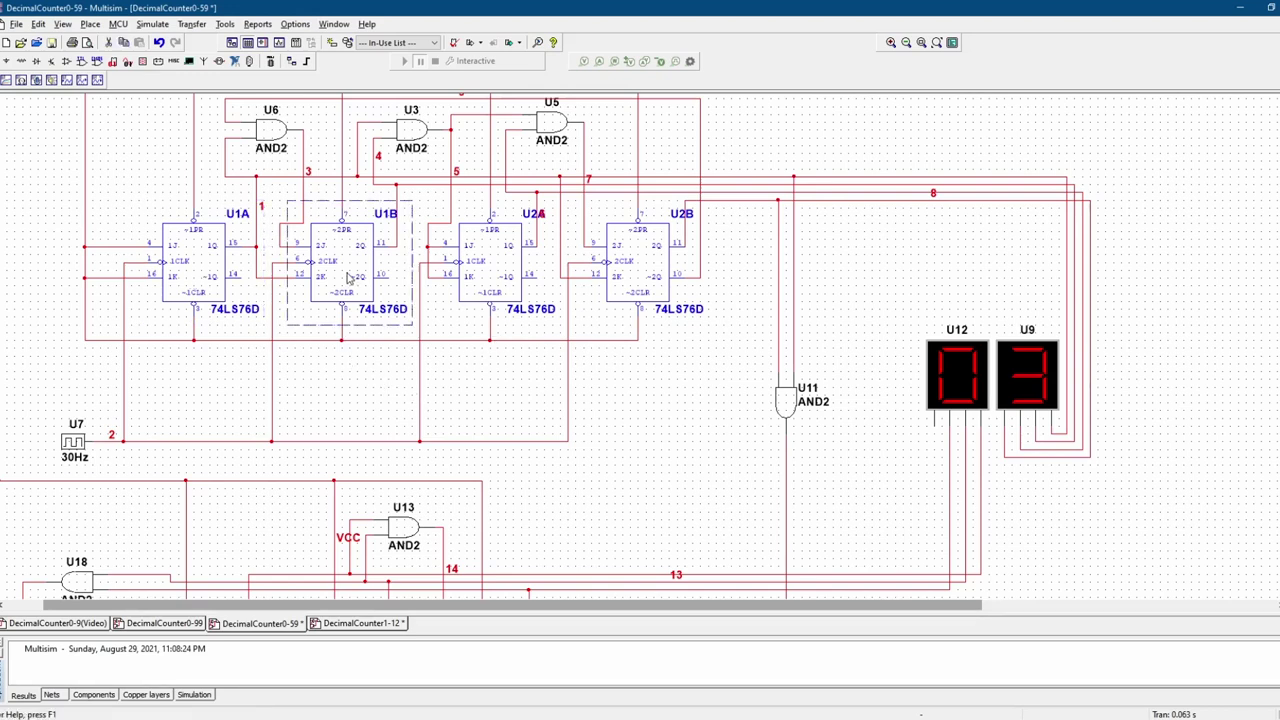
click(610, 285)
click(205, 272)
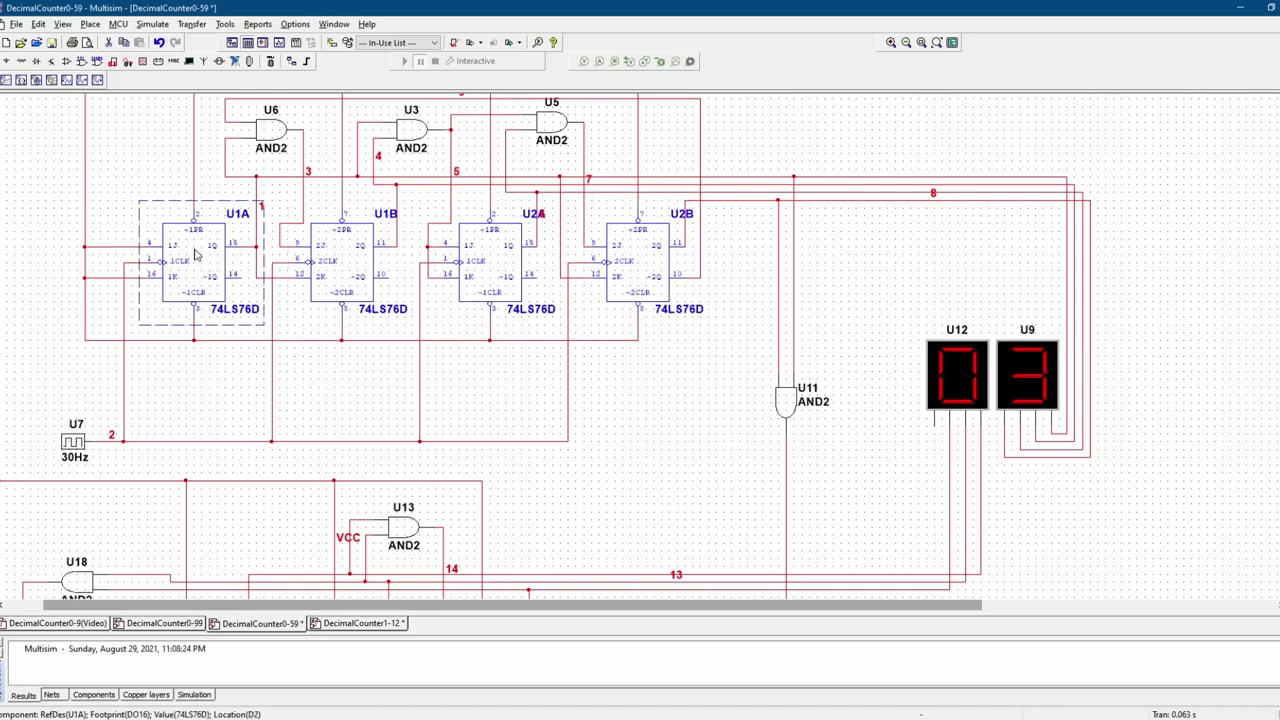
click(1049, 384)
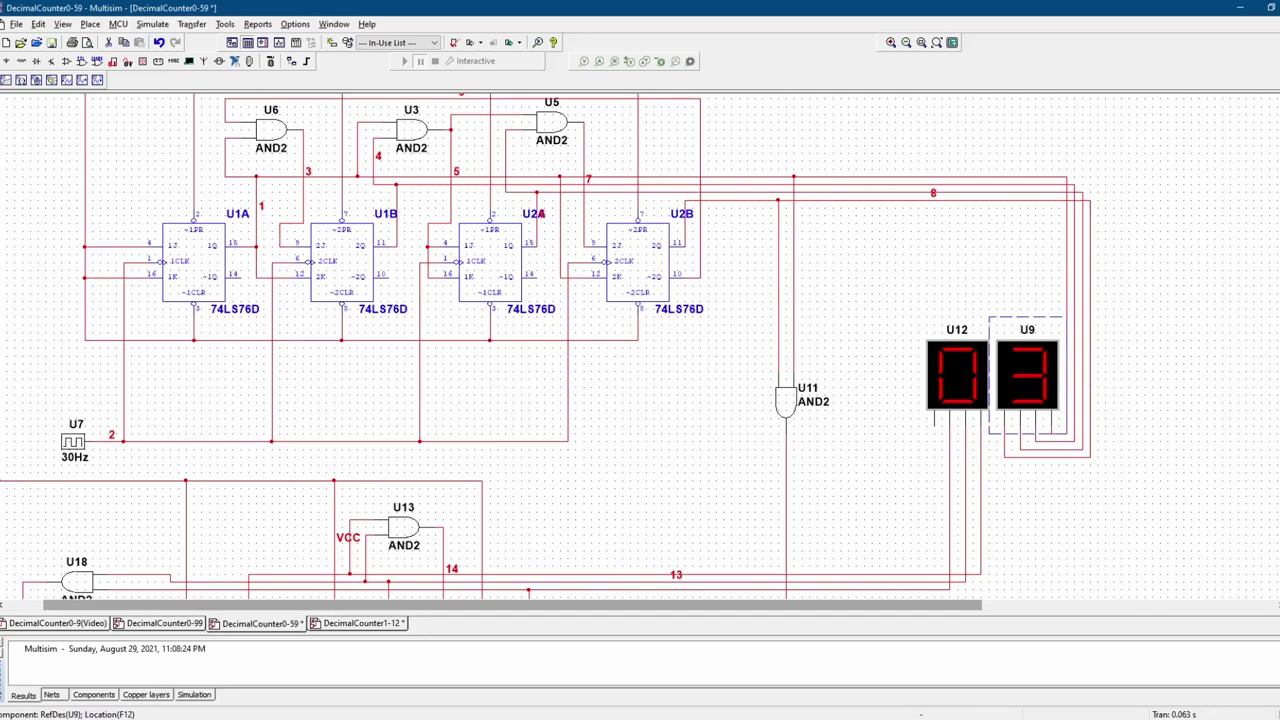
- Examine the tens-digit flip-flops in the lower part of the 0-59 circuit and highlight tens display U12
scroll(1062, 390, down, 8)
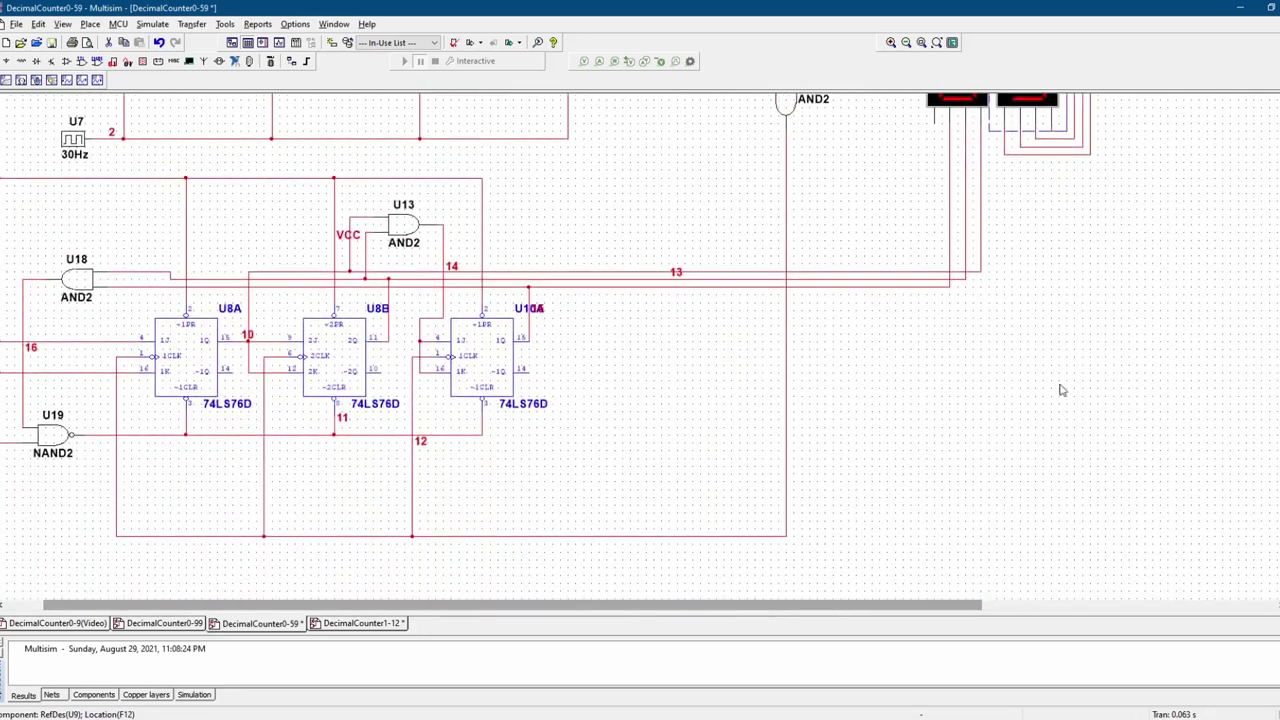
click(1015, 390)
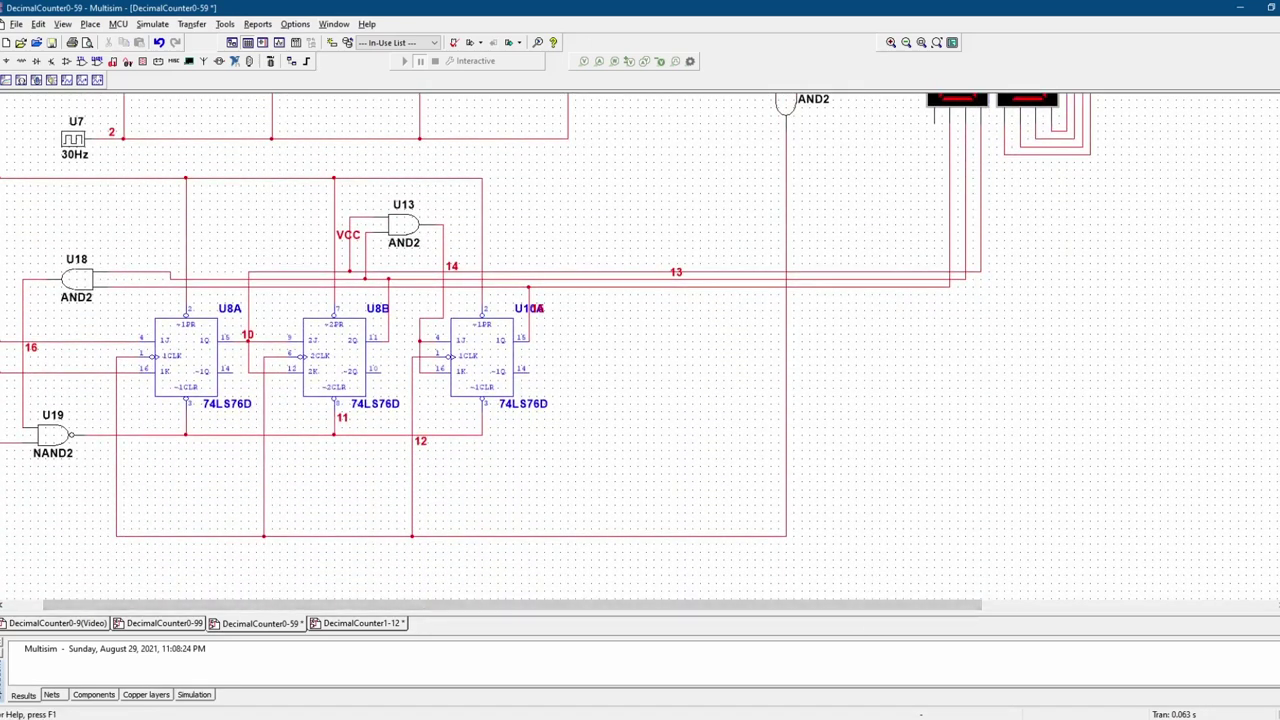
scroll(955, 256, up, 3)
click(961, 175)
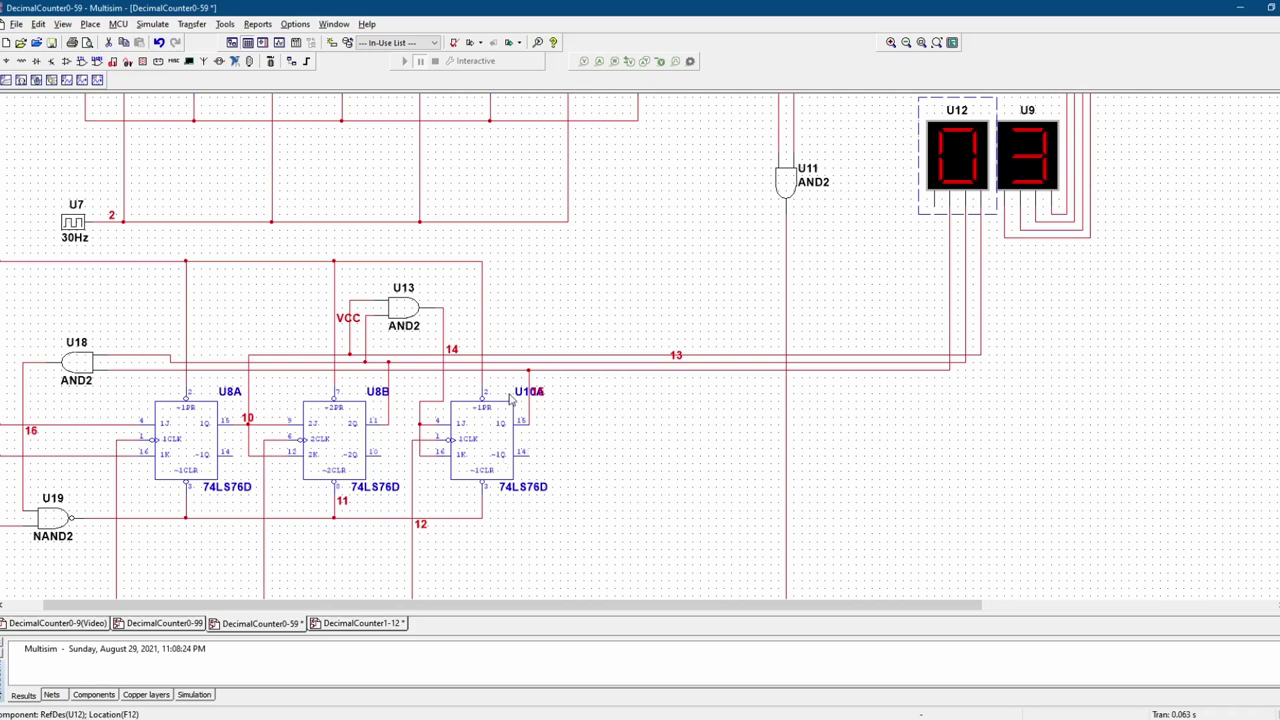
- Open the DecimalCounter1-12 design and look over its schematic from flip-flop U8A up to the VCC source
click(360, 624)
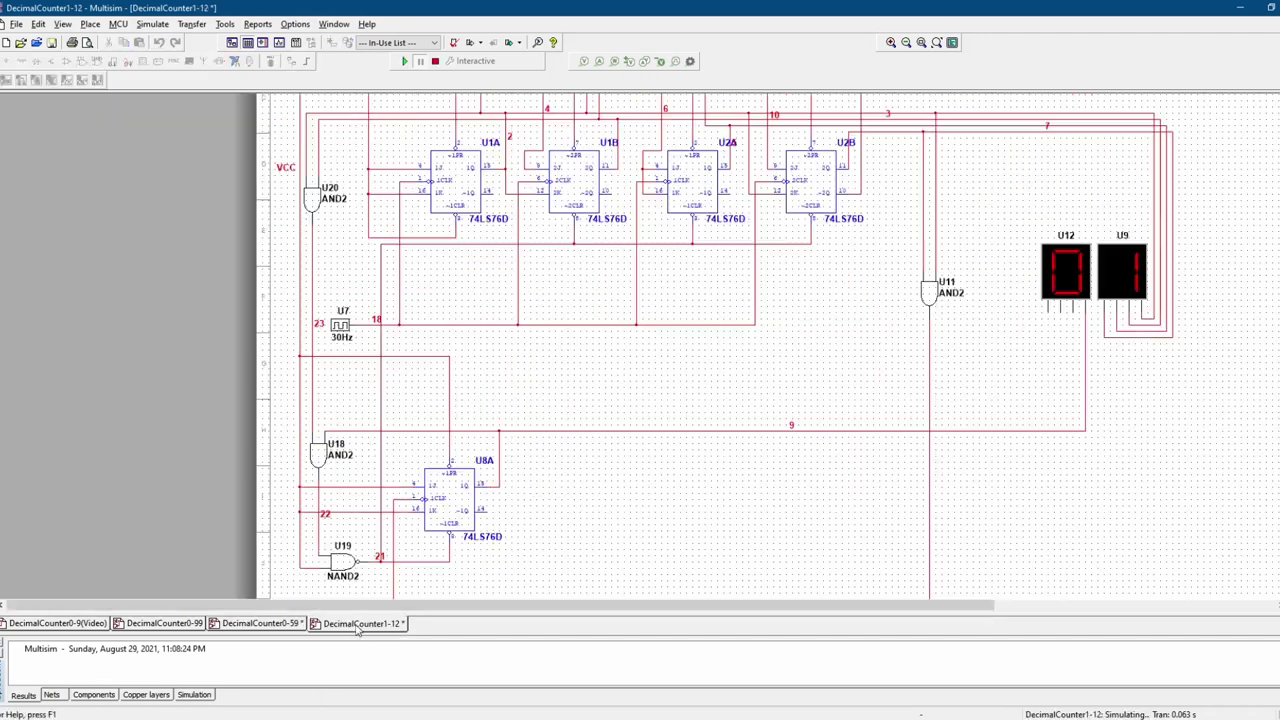
scroll(1275, 369, up, 2)
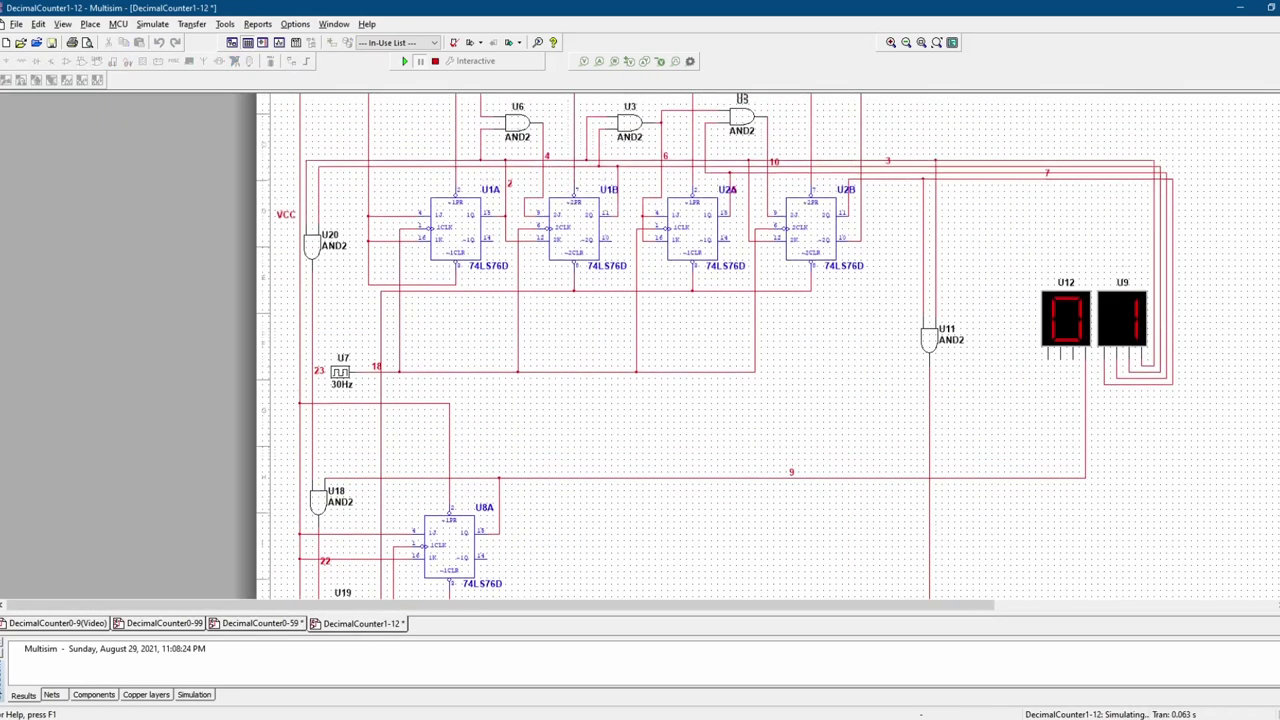
scroll(1005, 225, down, 4)
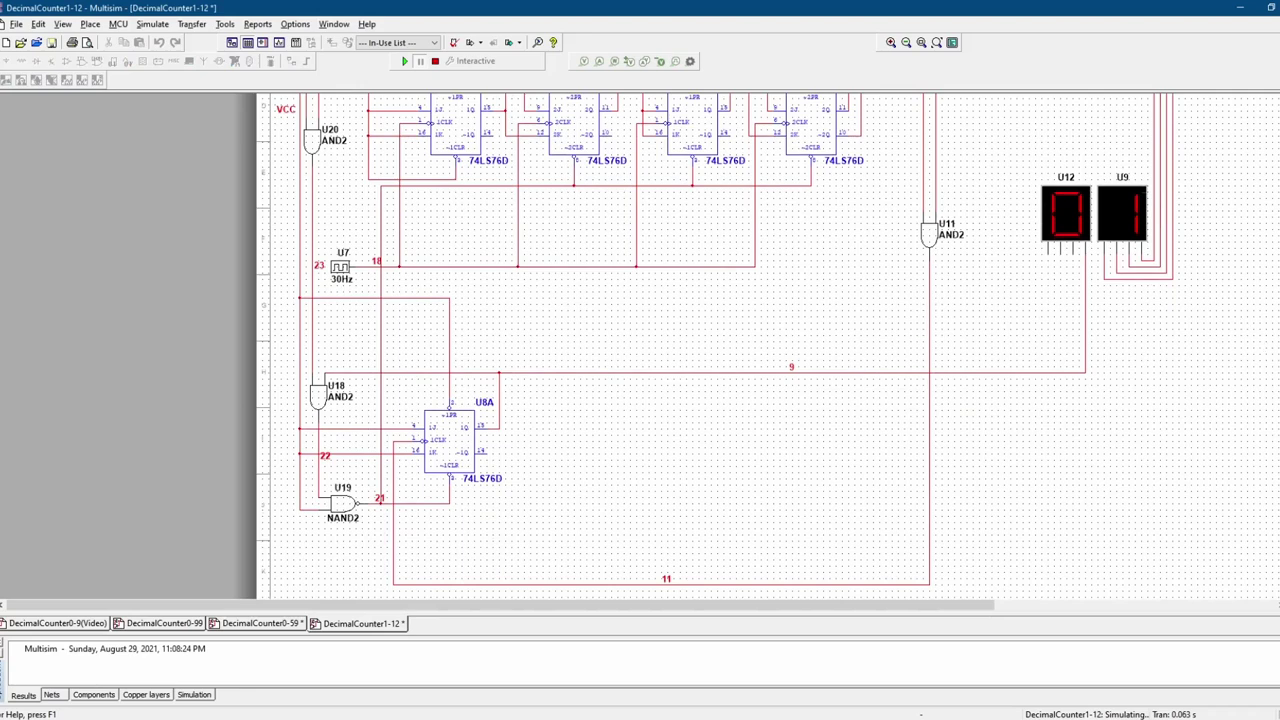
scroll(903, 297, up, 2)
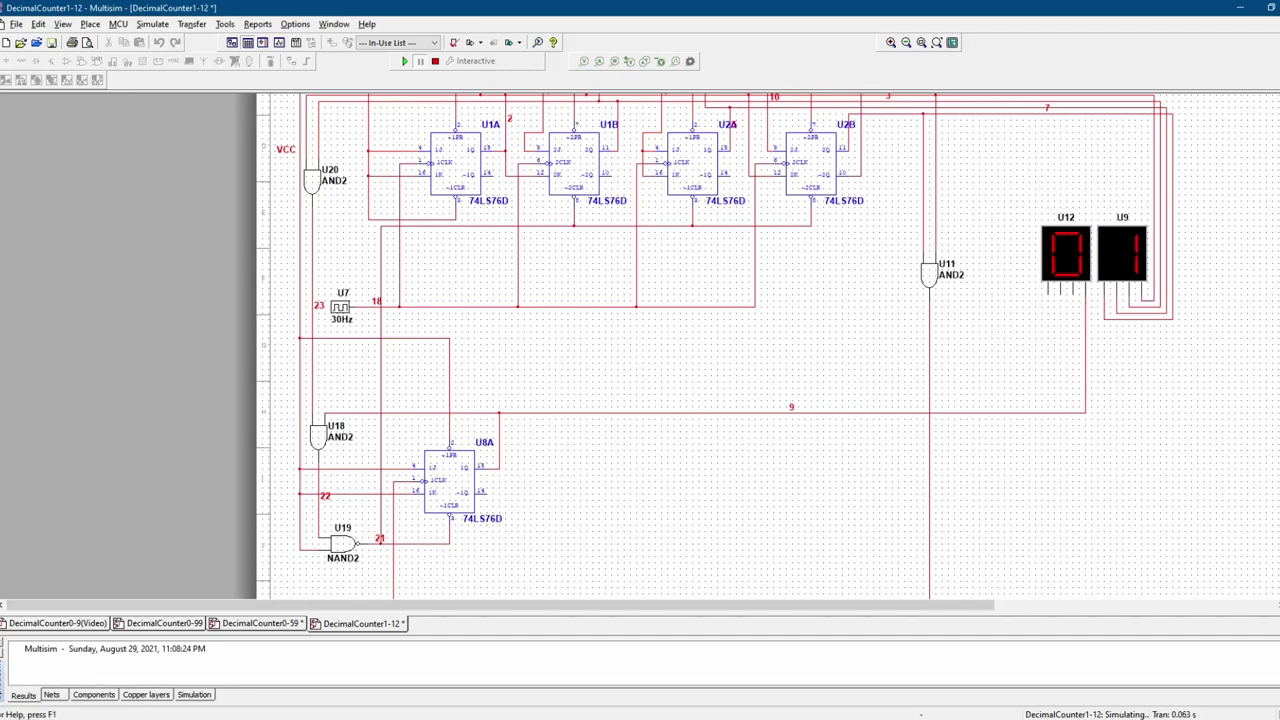
scroll(715, 345, down, 2)
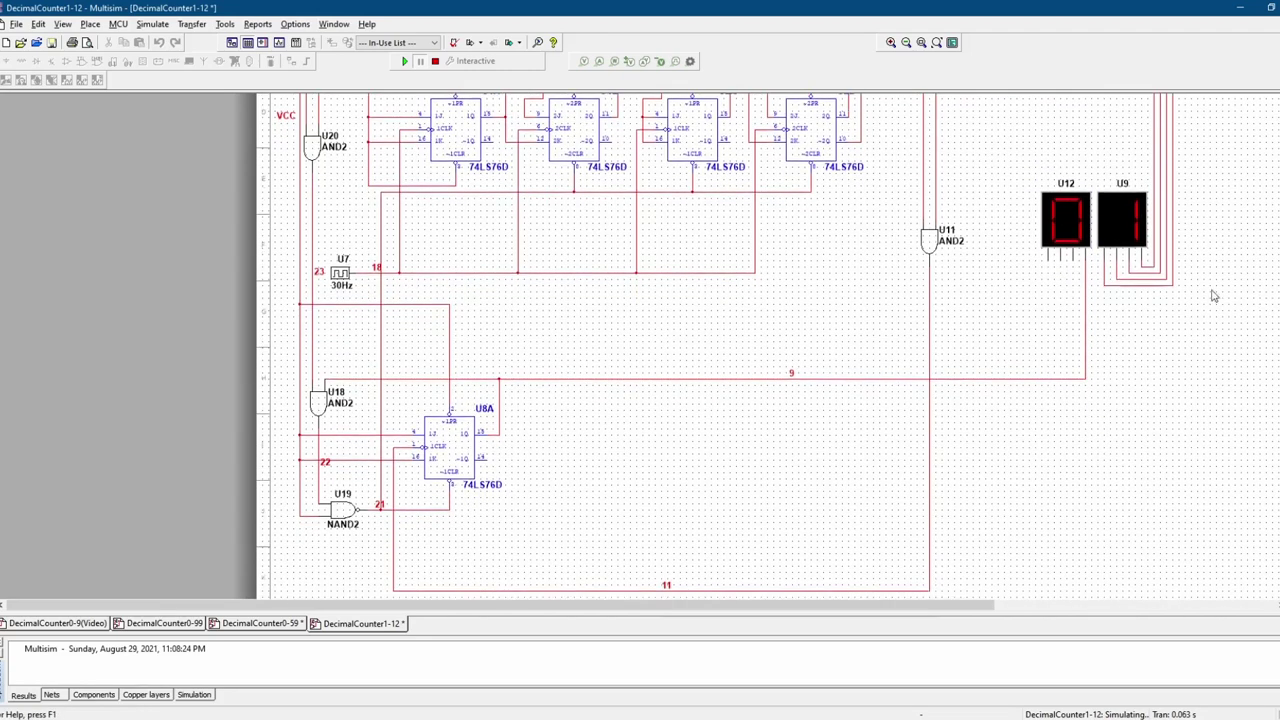
scroll(715, 345, up, 3)
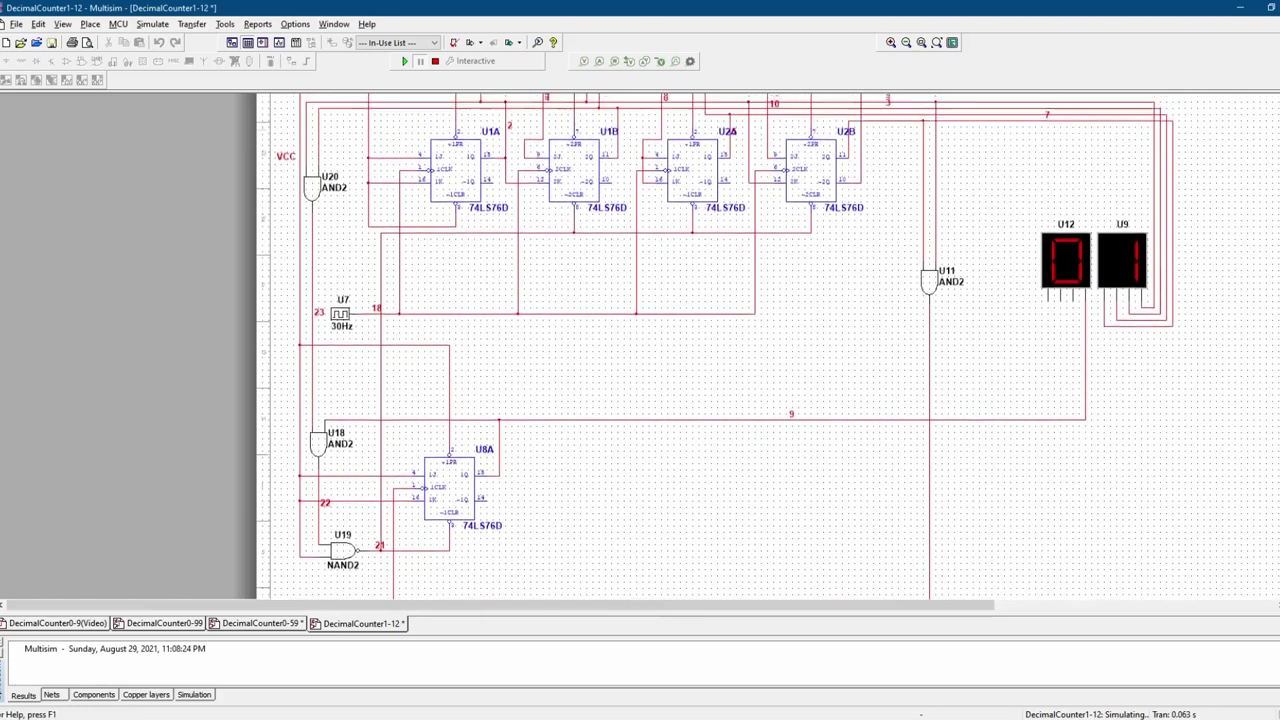
scroll(740, 283, up, 8)
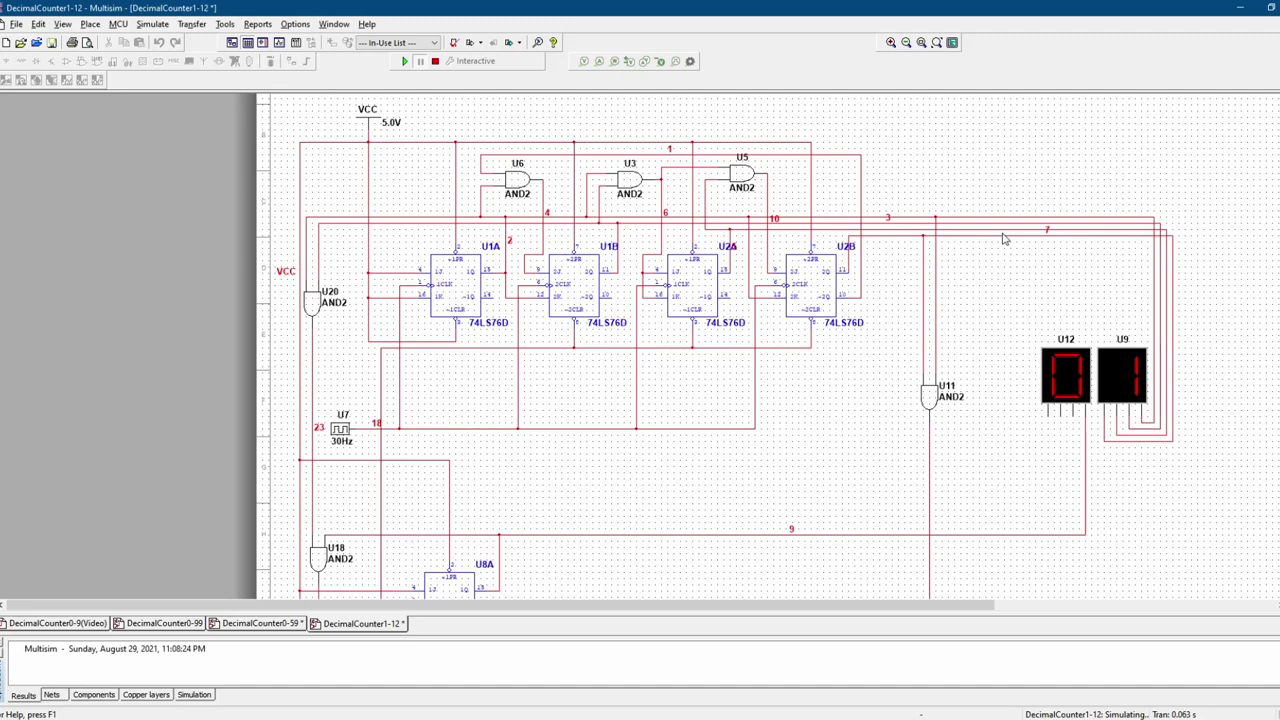
- Highlight the ones-digit flip-flops' output wires running to display U9 in the 1-12 counter
drag(1043, 200, 1000, 266)
click(998, 268)
click(995, 219)
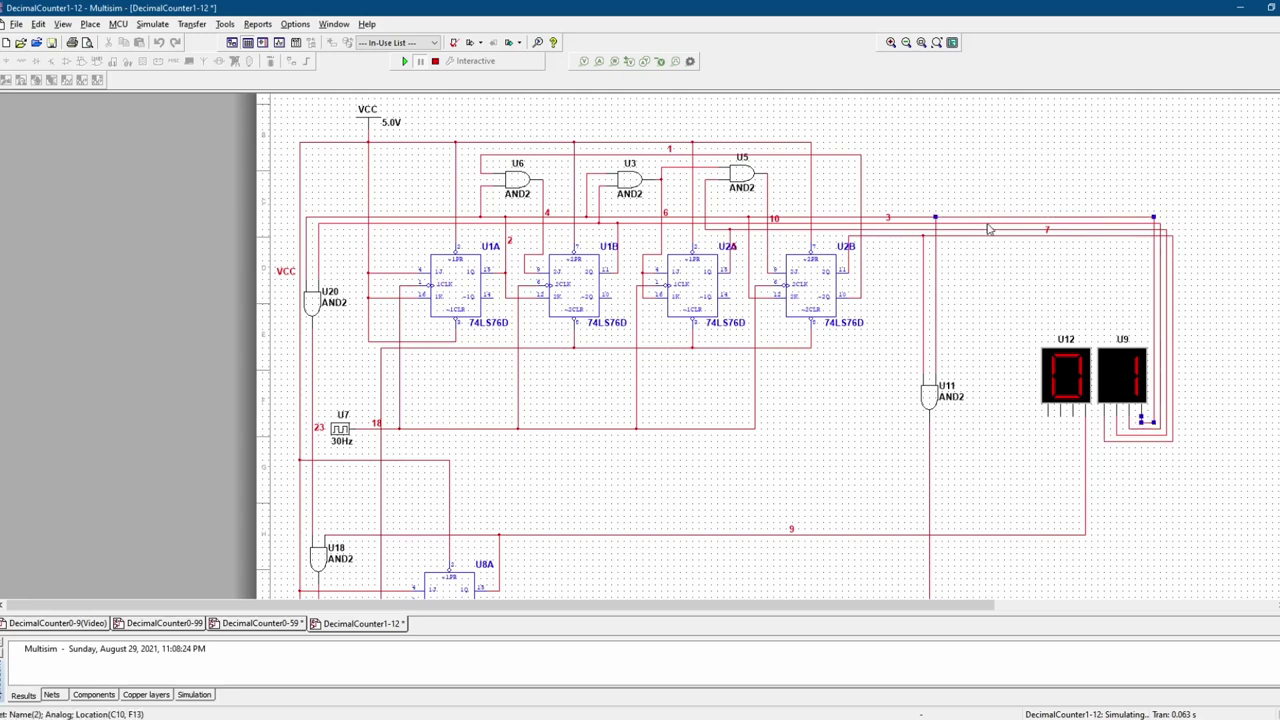
click(988, 230)
click(990, 246)
scroll(999, 225, up, 1)
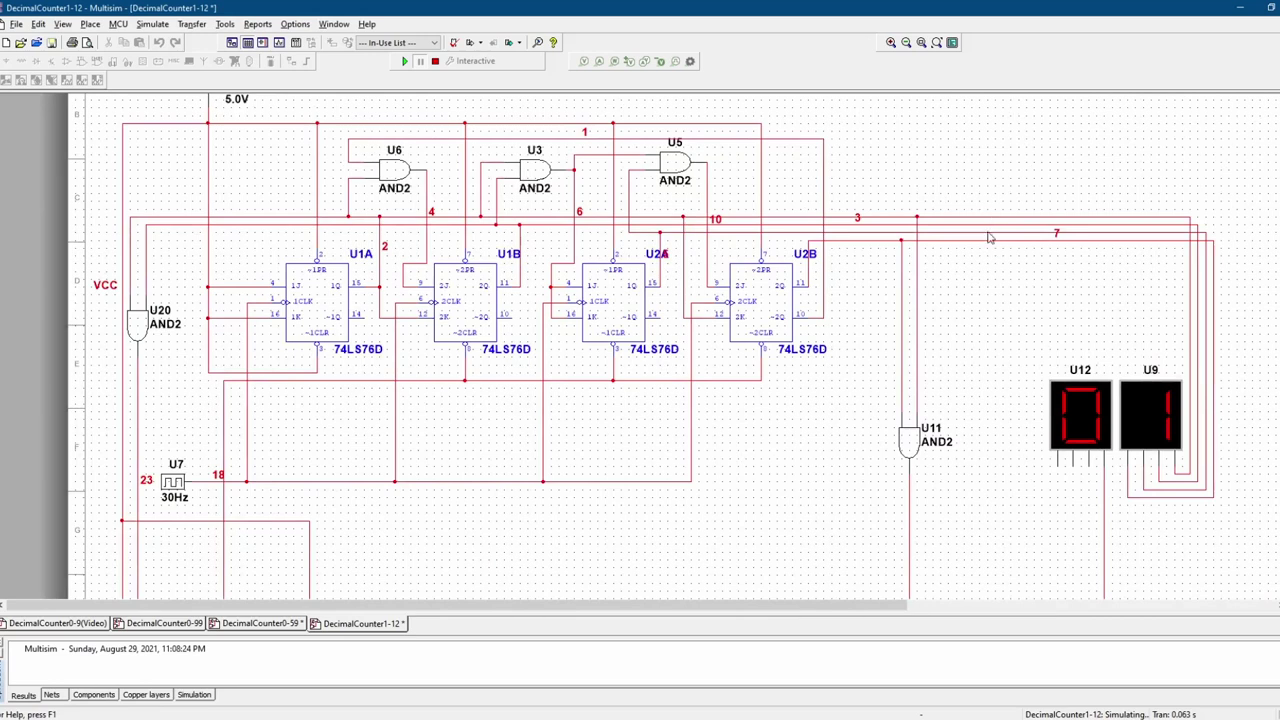
- Follow the tens-digit circuit down to NAND gate U19 and highlight the gate and its VCC input wire
scroll(640, 350, down, 5)
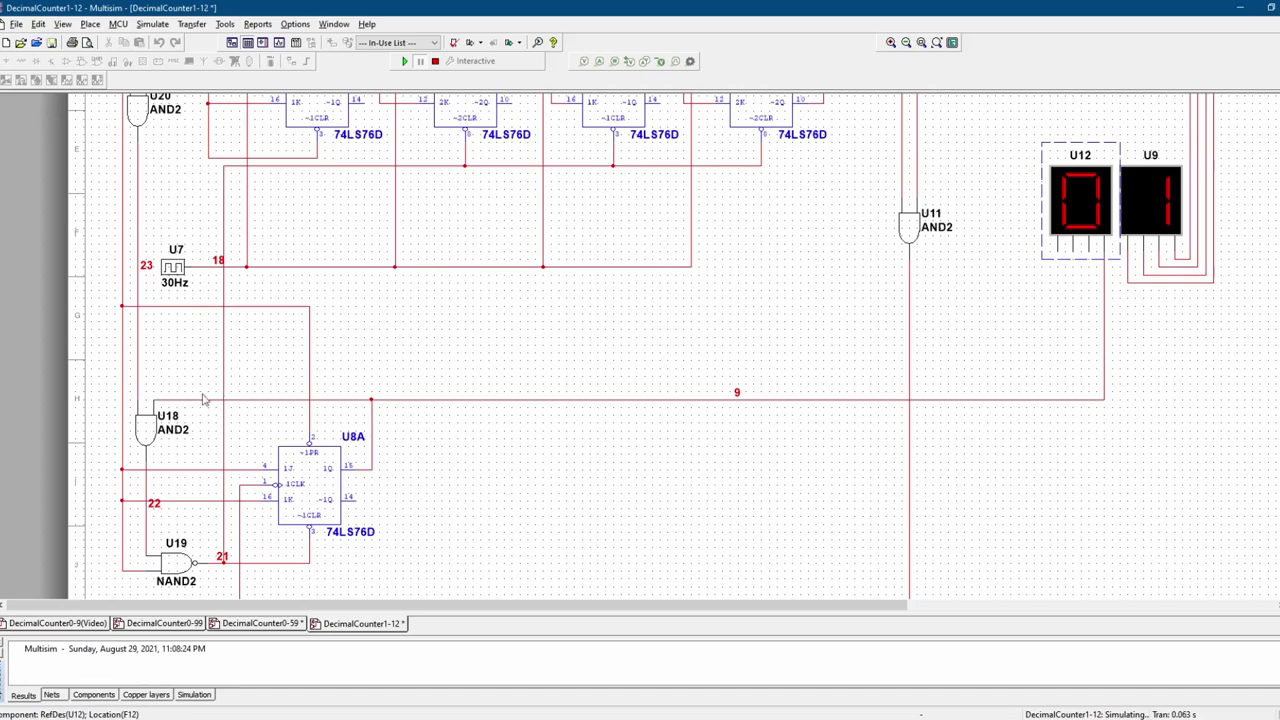
scroll(640, 350, down, 2)
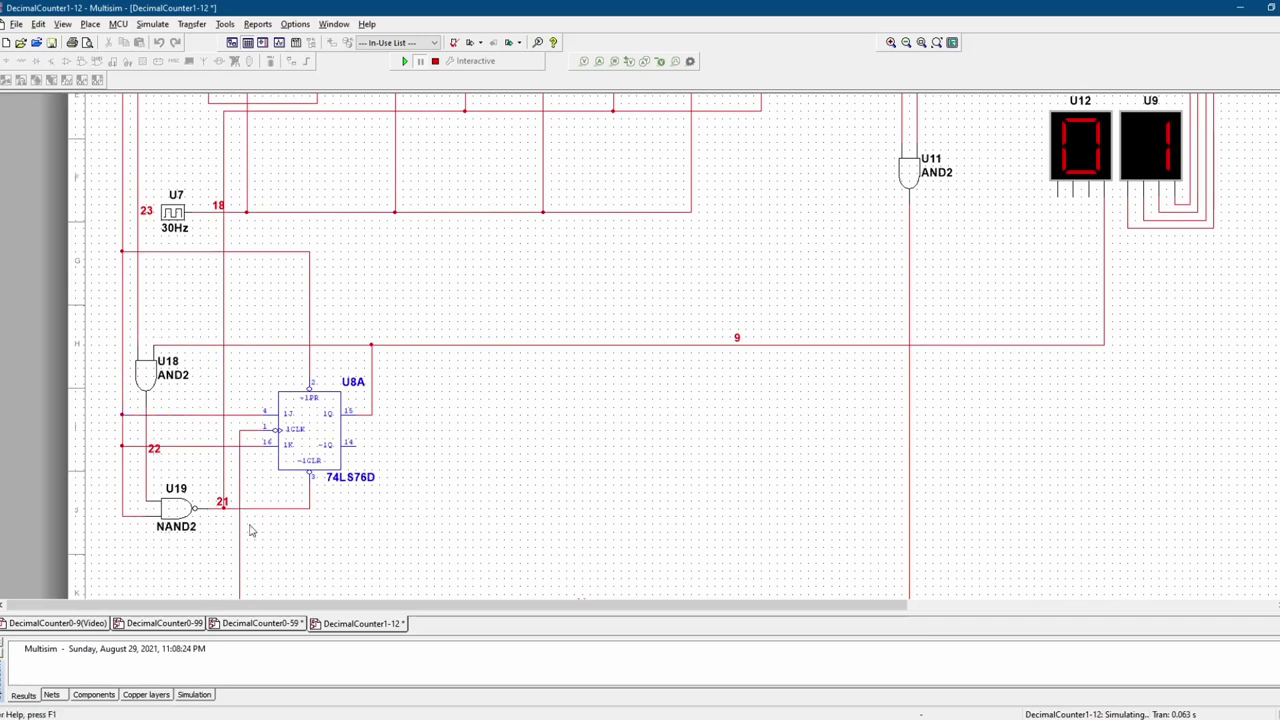
click(176, 512)
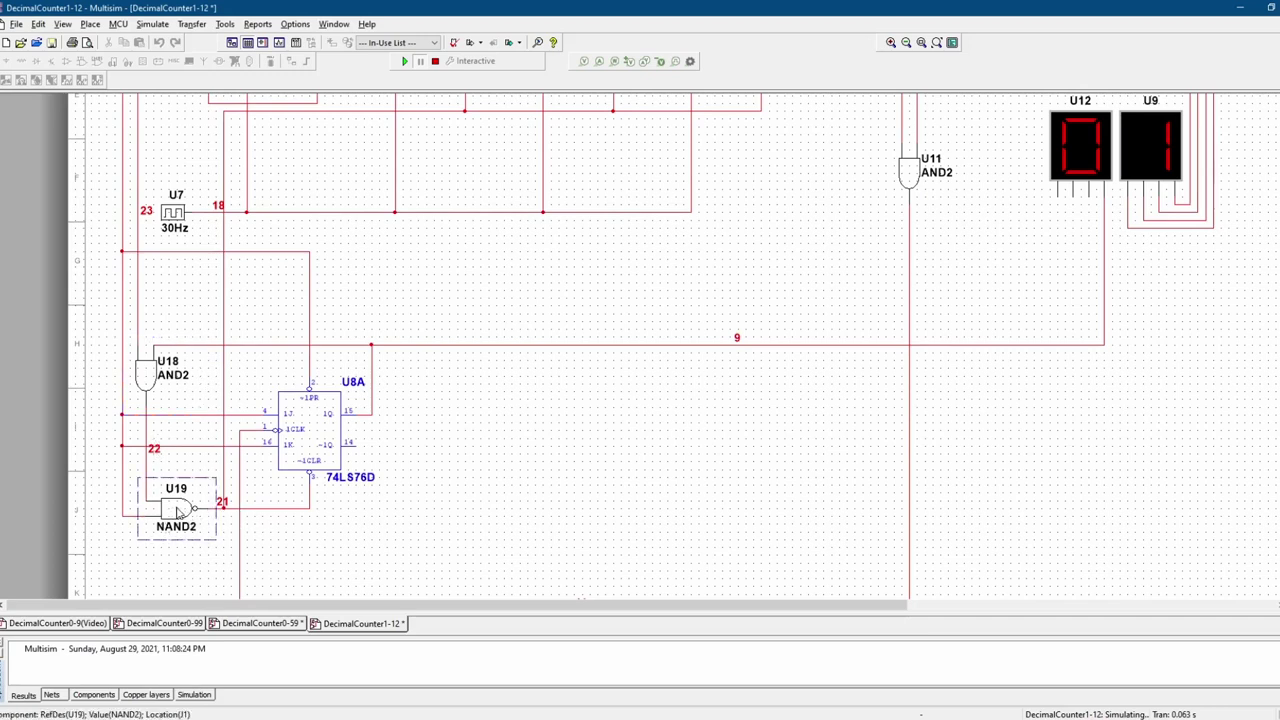
click(121, 483)
scroll(121, 483, up, 2)
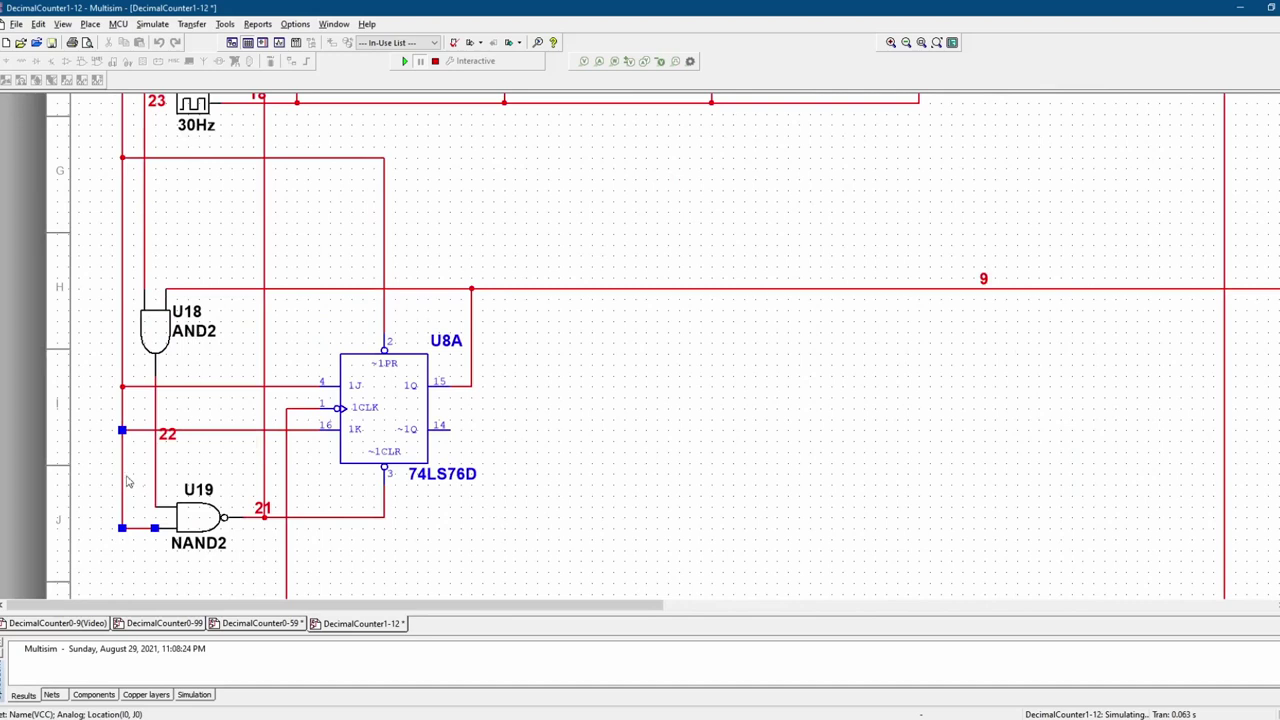
- Highlight AND gate U18, its input nets 9 and 23, and the tens flip-flop U8A in turn
click(161, 340)
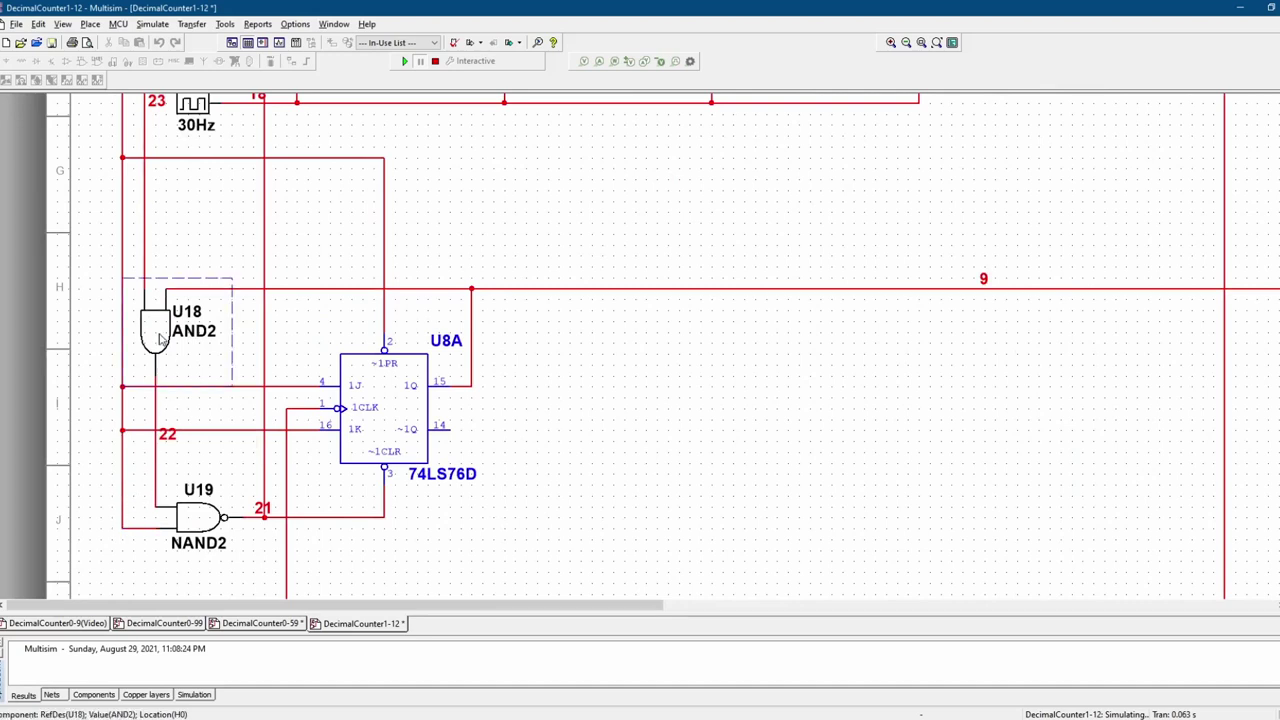
click(348, 290)
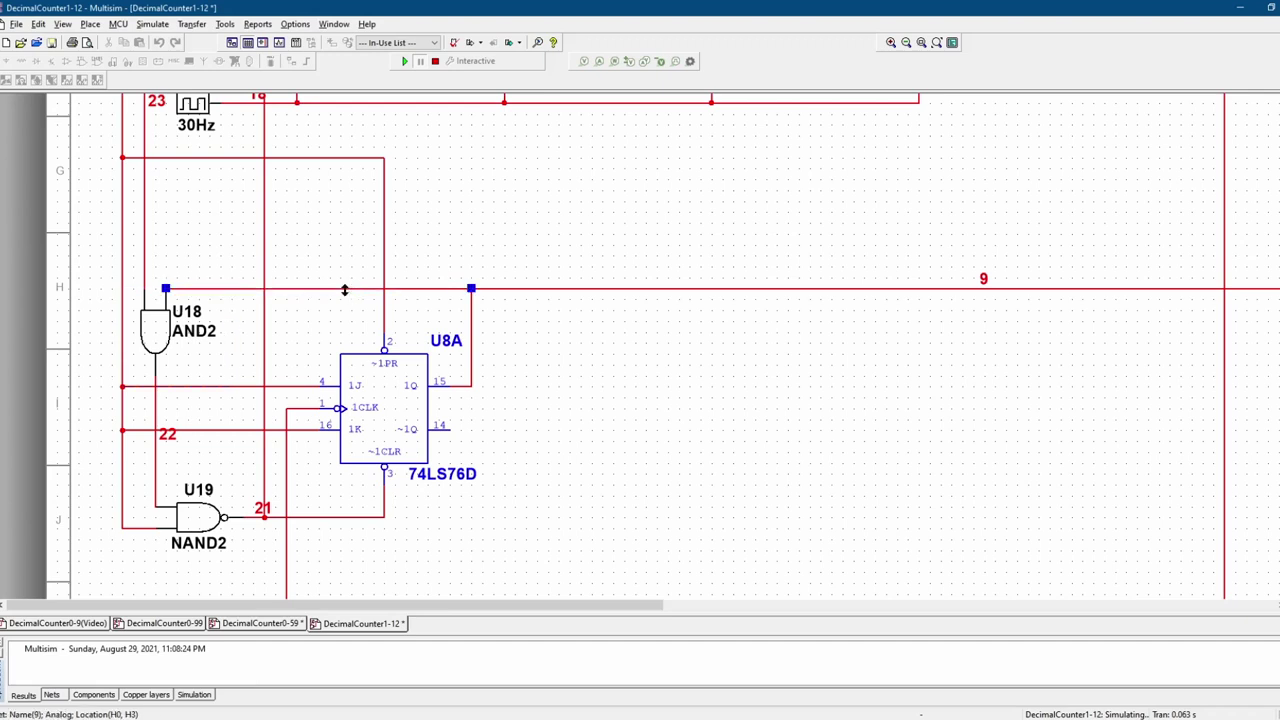
click(143, 238)
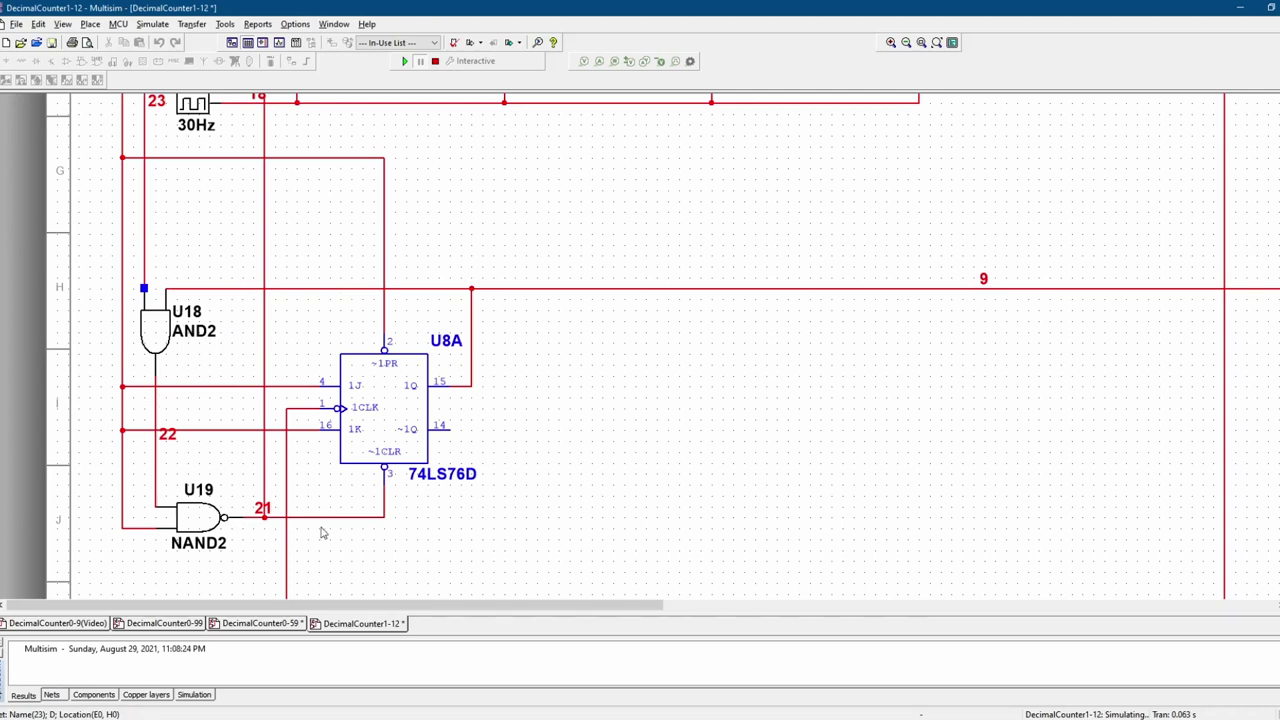
click(390, 432)
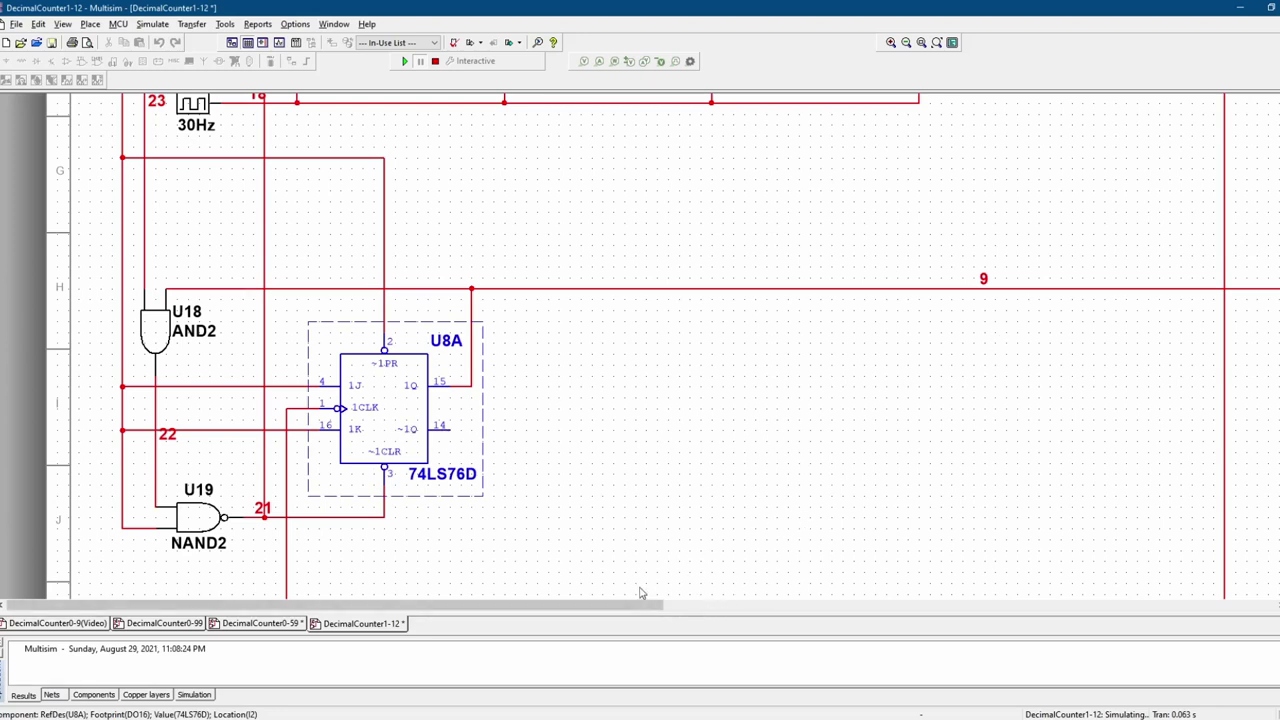
drag(632, 605, 683, 594)
scroll(822, 524, down, 1)
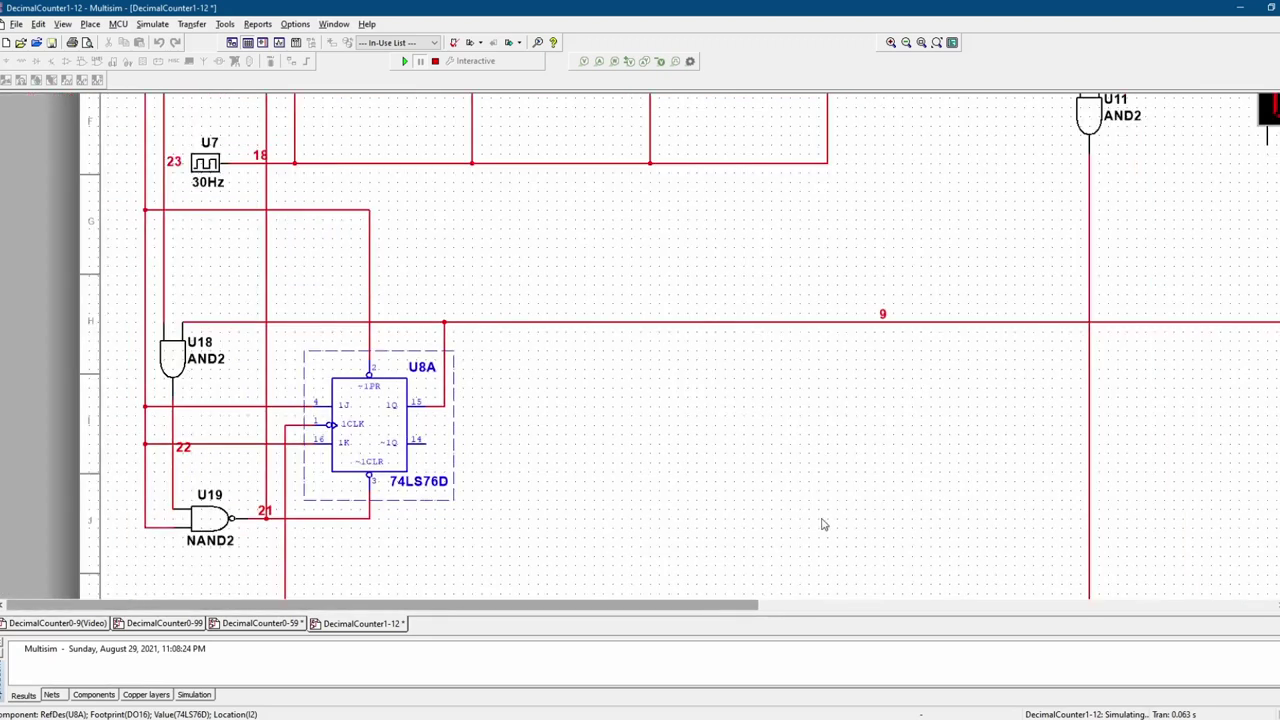
- Highlight the tens display U12 and the ones display U9 of the 1-12 counter in turn
scroll(822, 524, down, 1)
drag(772, 607, 794, 607)
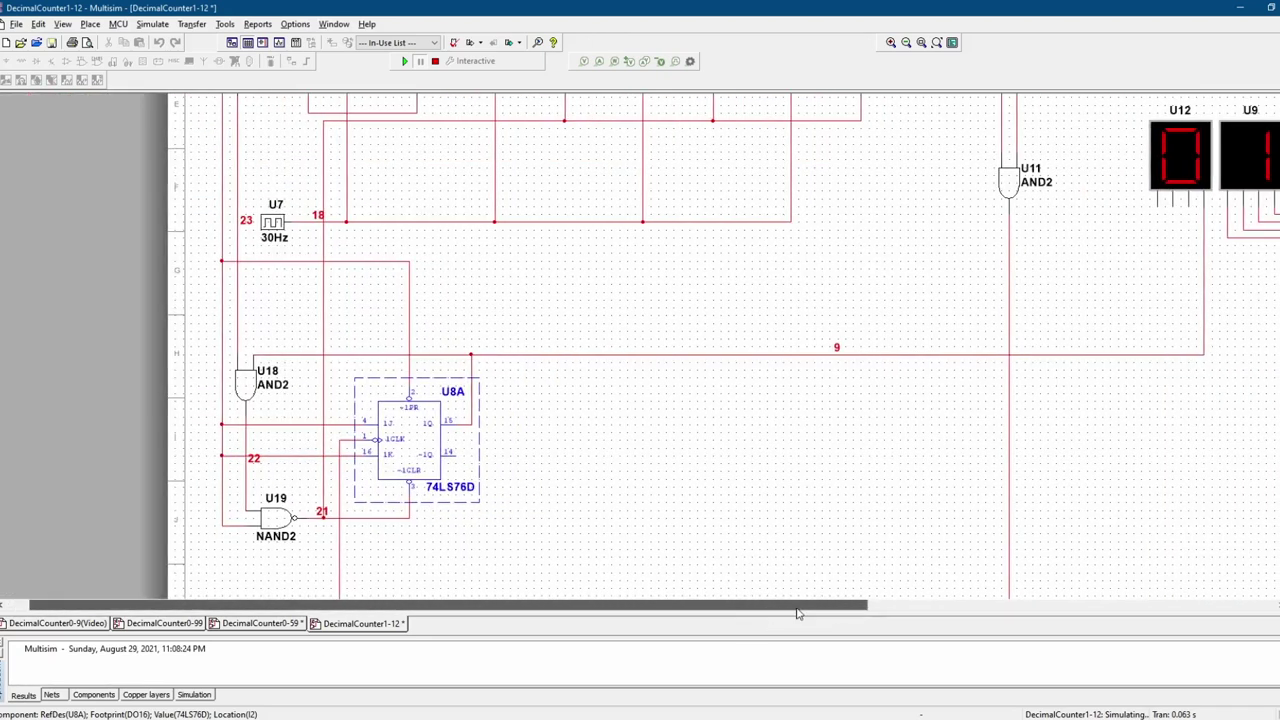
click(1173, 167)
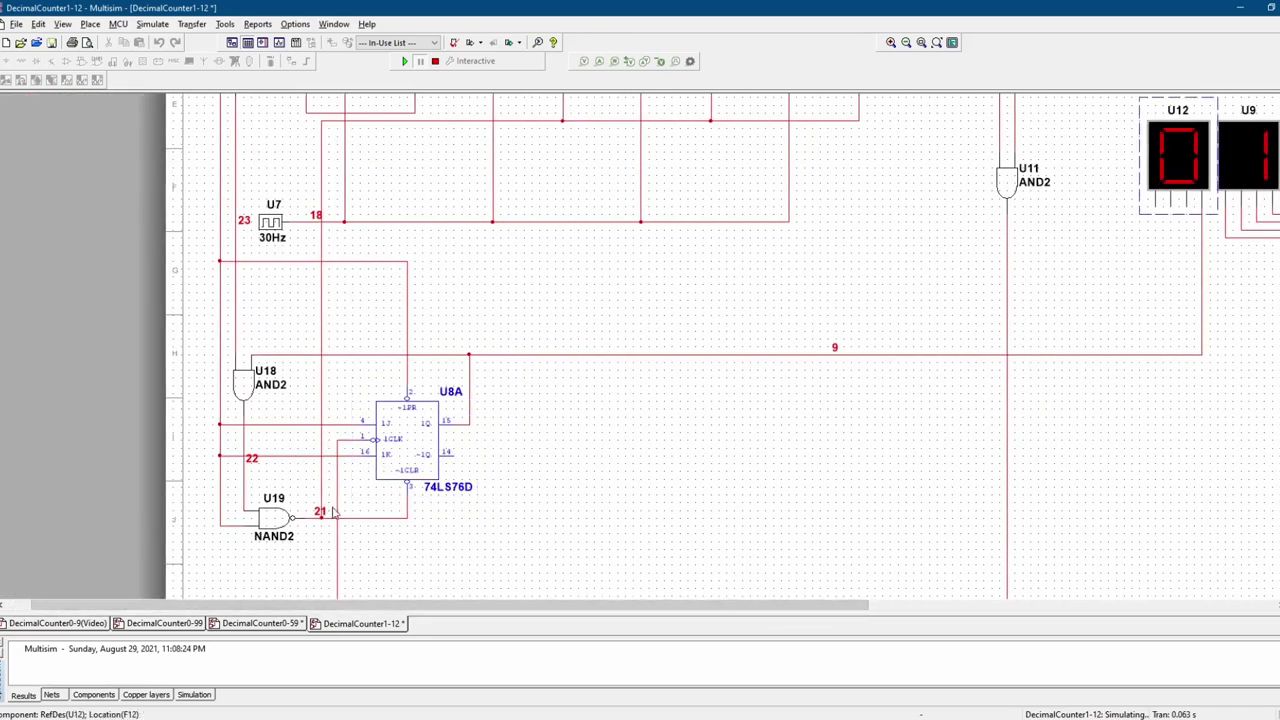
scroll(880, 567, up, 3)
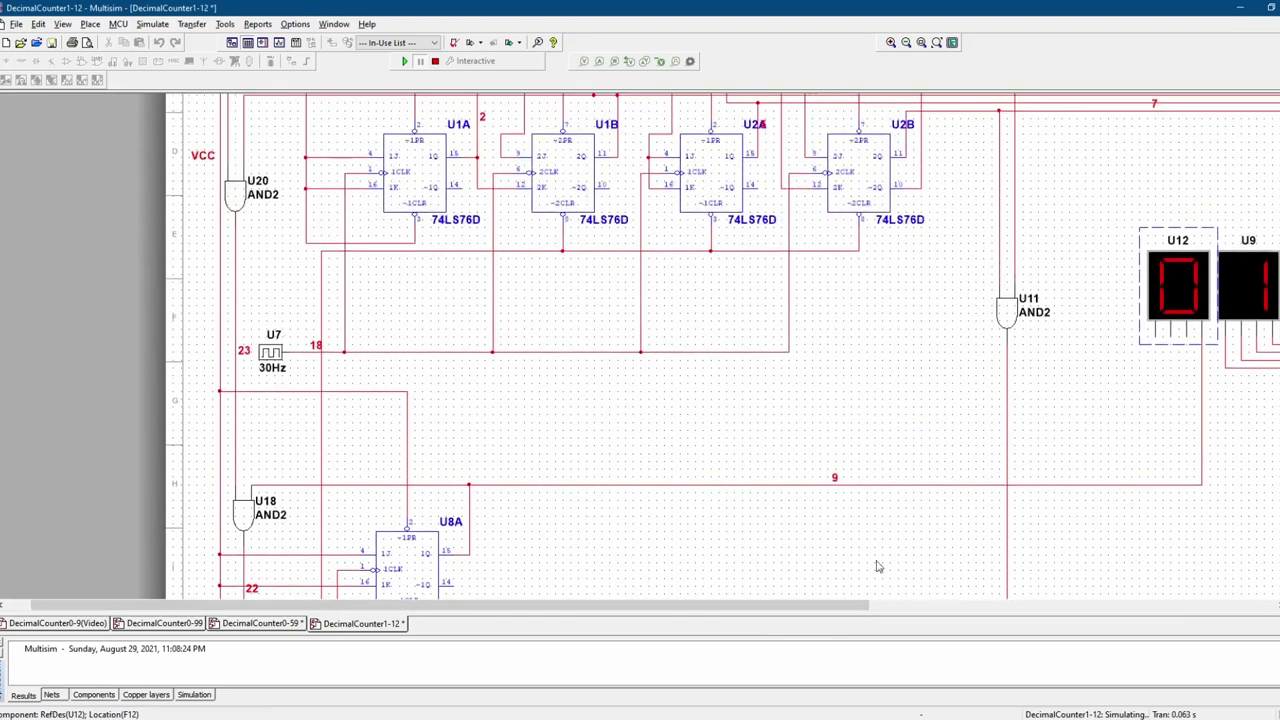
drag(819, 605, 857, 606)
click(1185, 295)
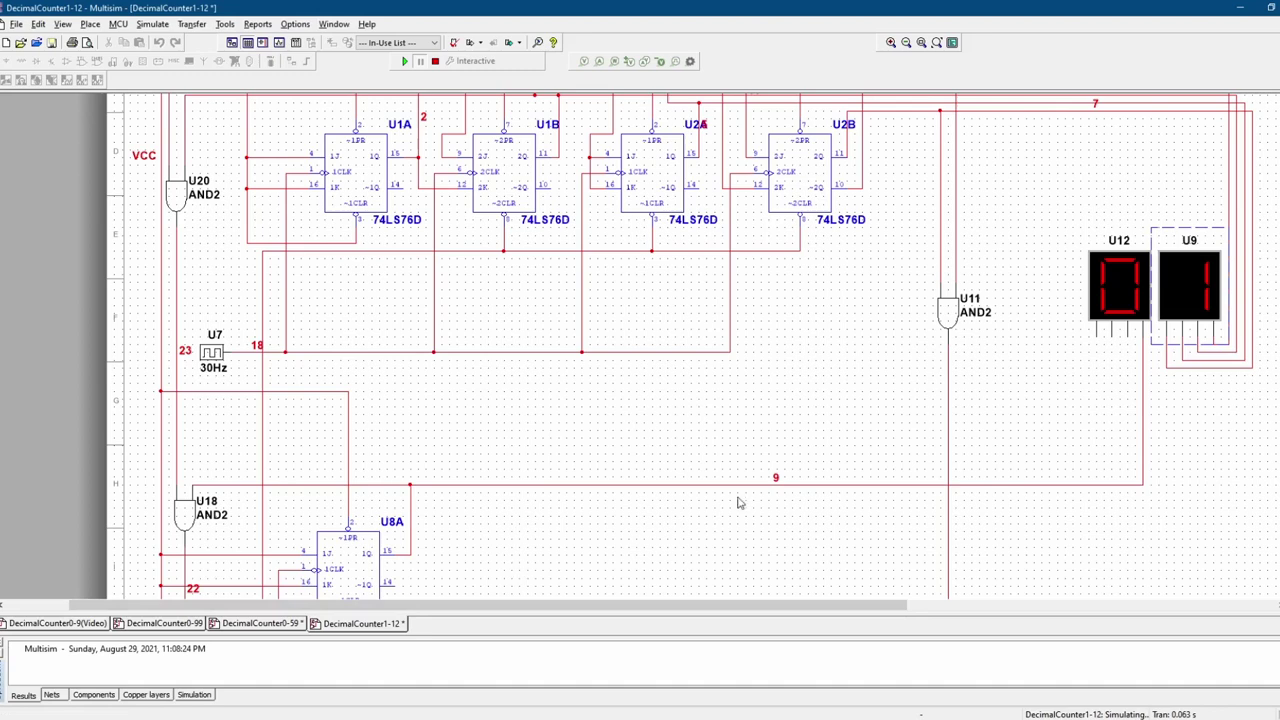
- Highlight output net 21 of NAND gate U19 and trace it to the clear line of the ones-digit flip-flops
scroll(461, 492, down, 1)
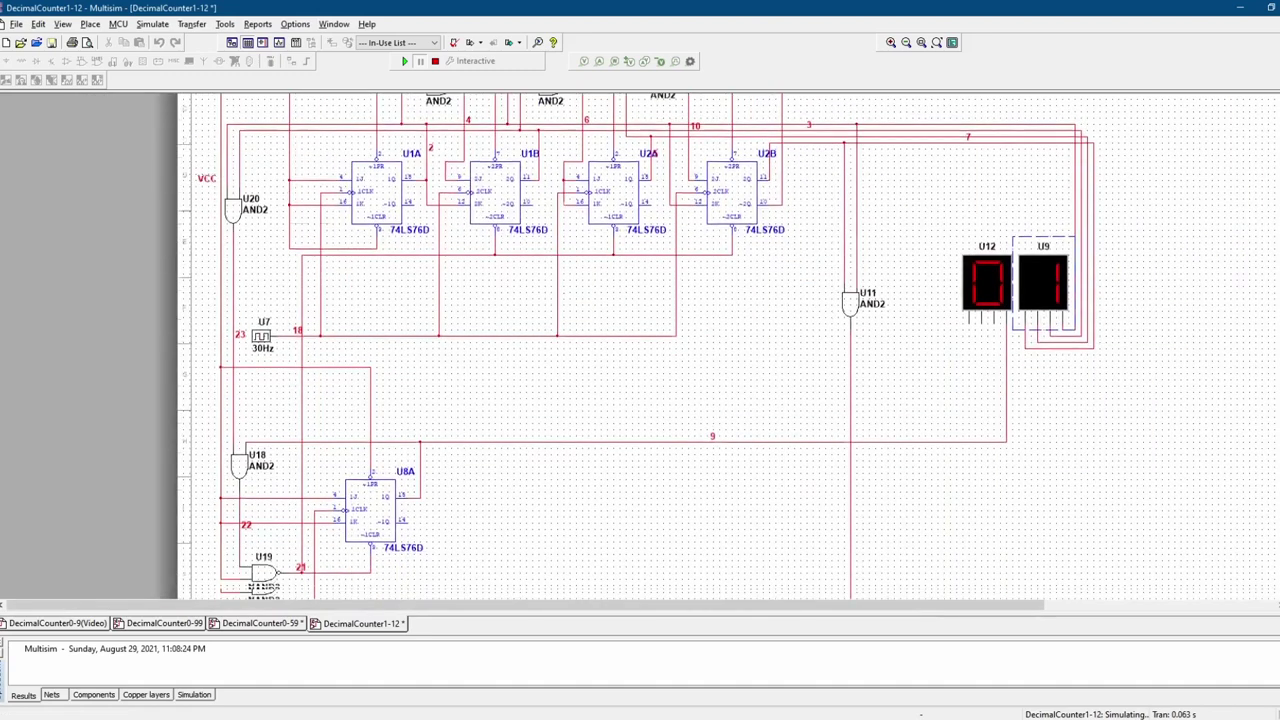
scroll(555, 403, down, 3)
scroll(300, 490, up, 2)
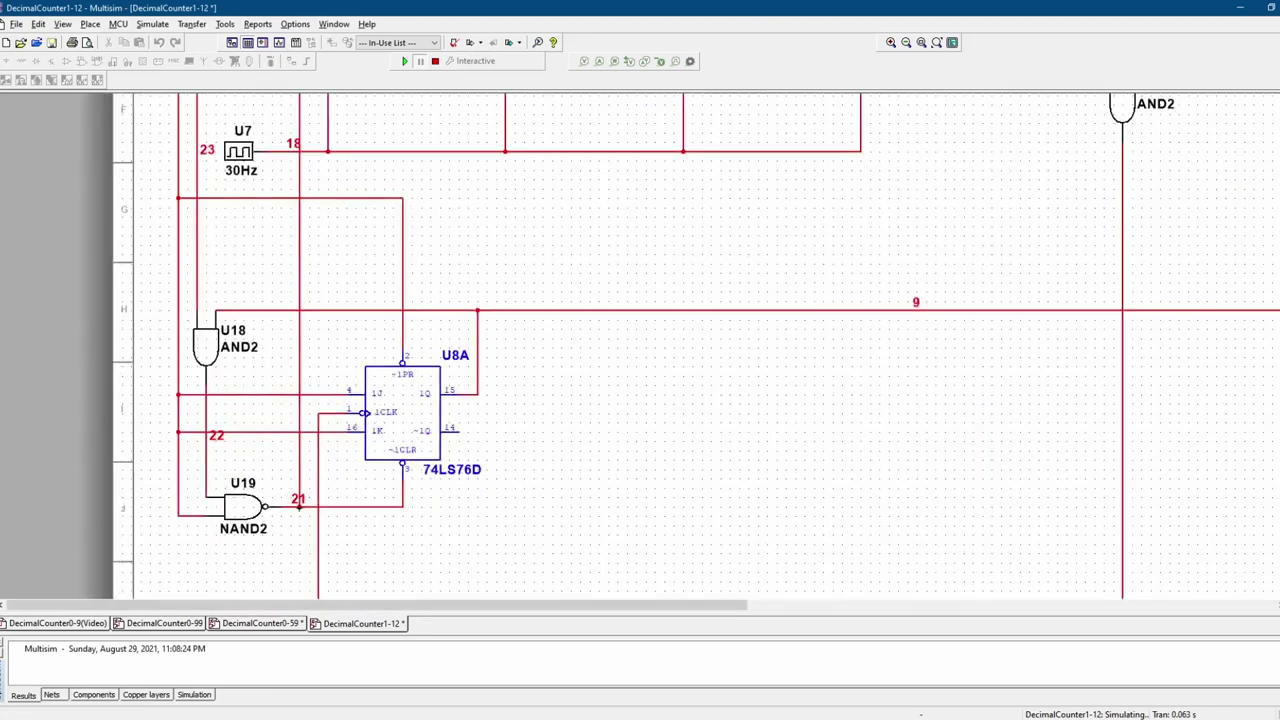
click(300, 500)
scroll(973, 320, up, 5)
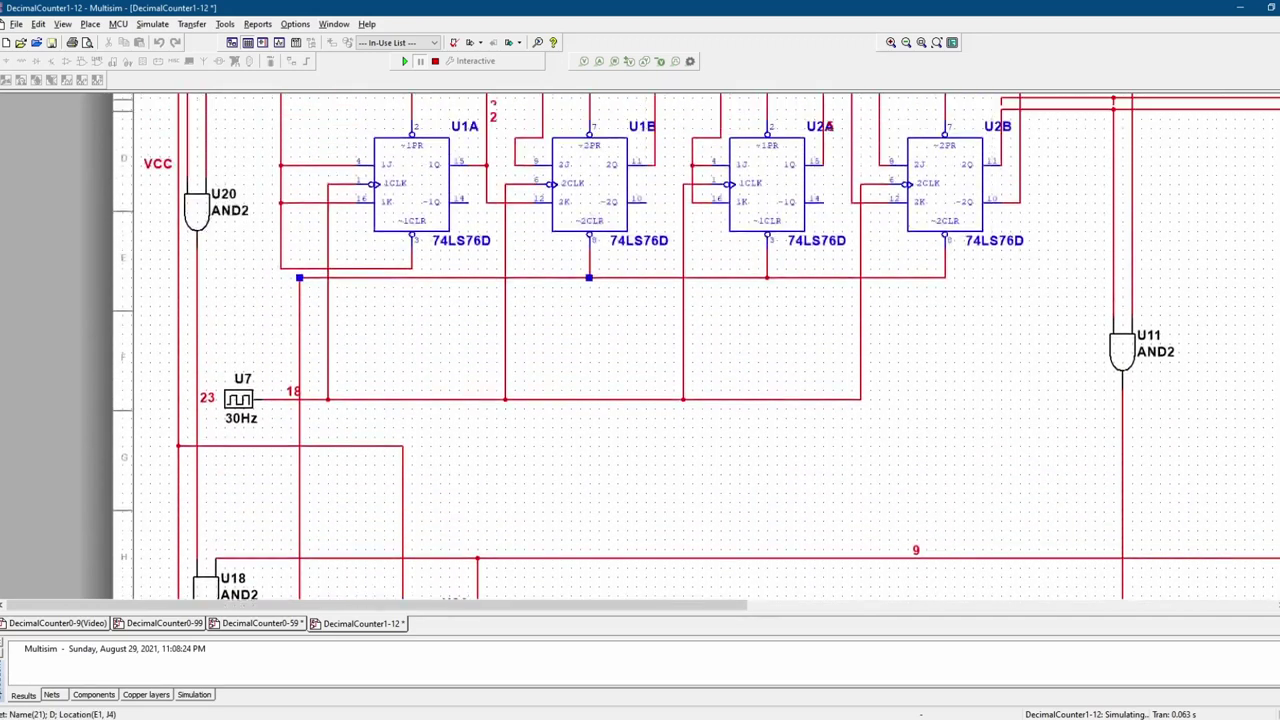
- Highlight the ones-digit flip-flops U1B, U2A, U2B and U1A in turn
click(588, 208)
click(762, 222)
click(949, 225)
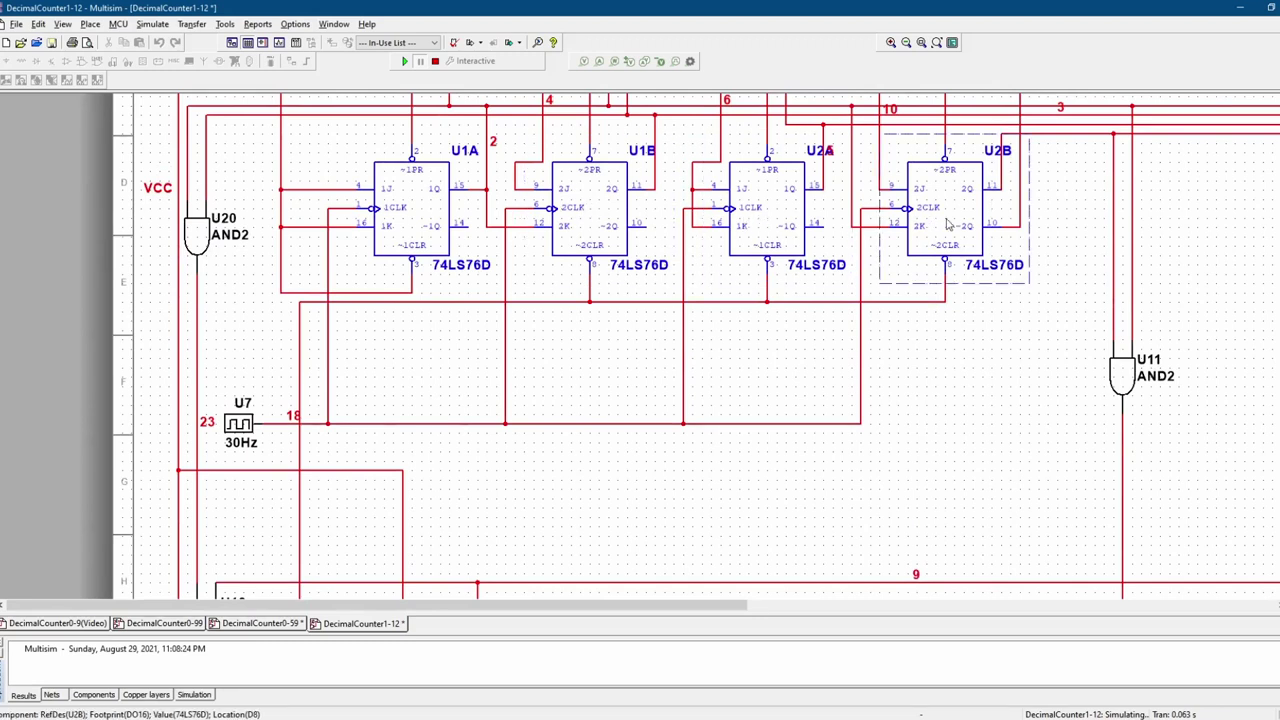
click(412, 225)
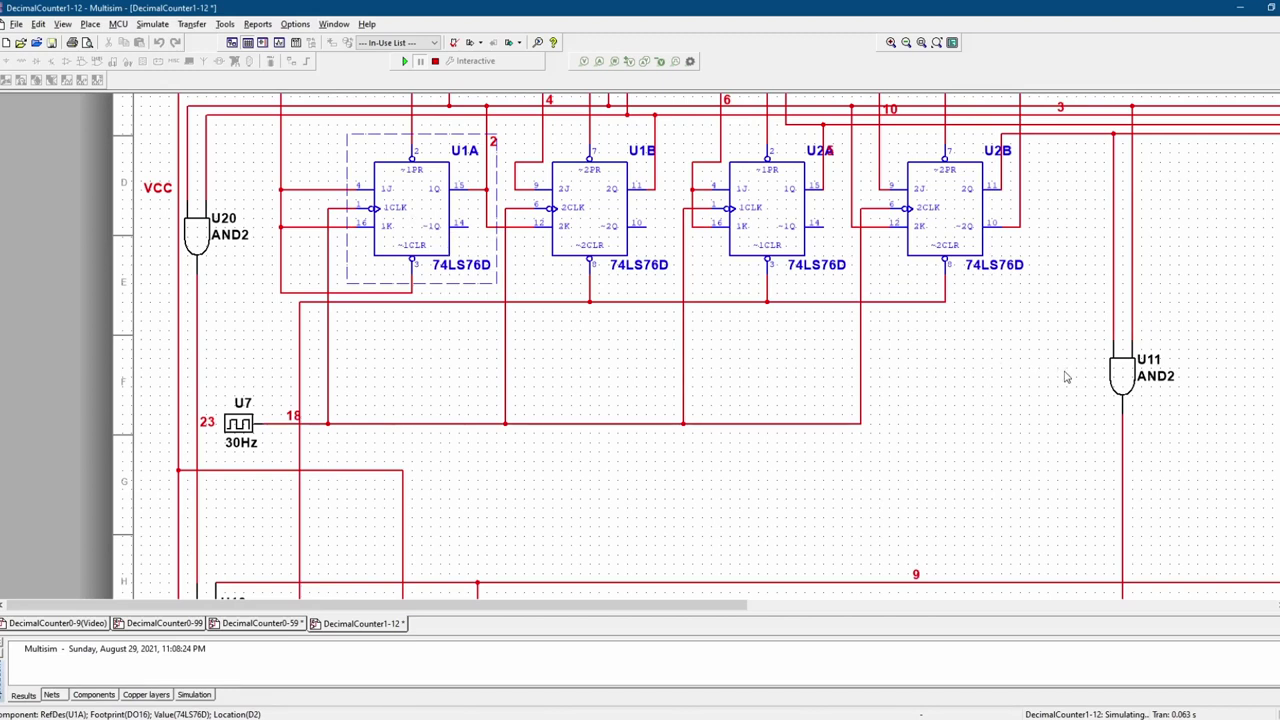
- Run the 1-12 counter simulation with displays U12 and U9 in view, pause it and resume it
scroll(936, 510, down, 2)
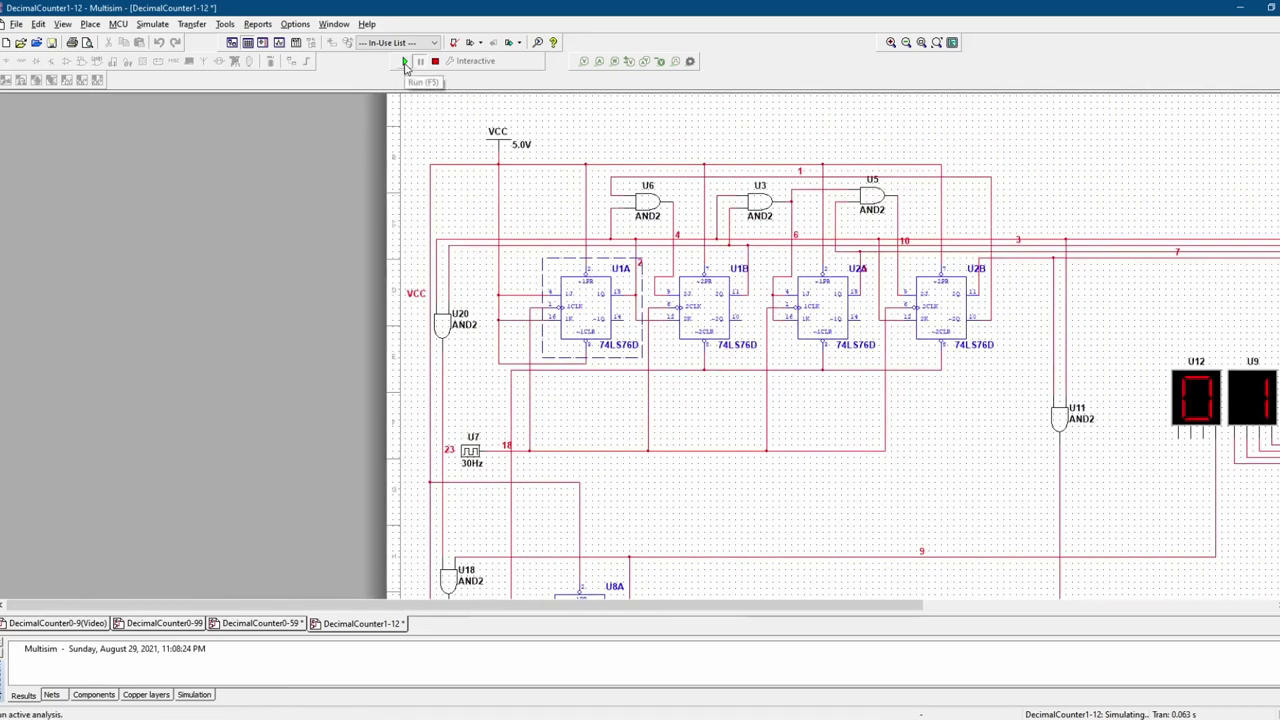
drag(757, 609, 930, 602)
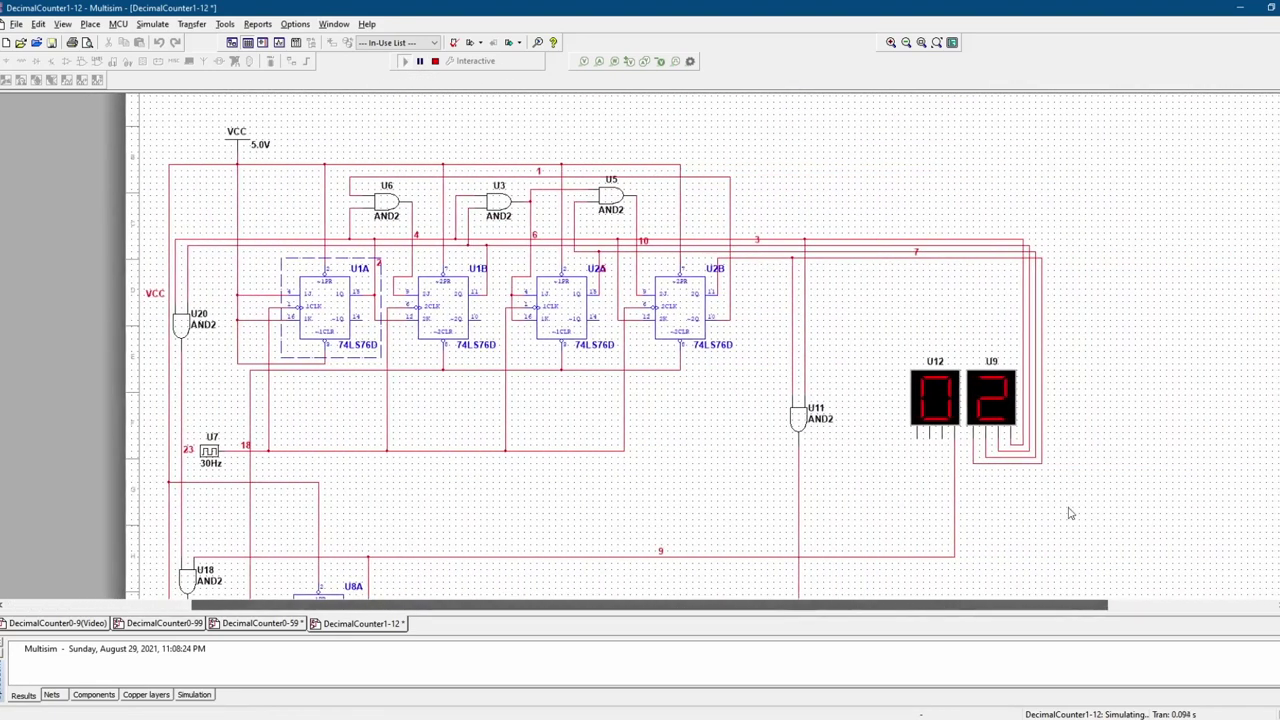
scroll(693, 346, down, 1)
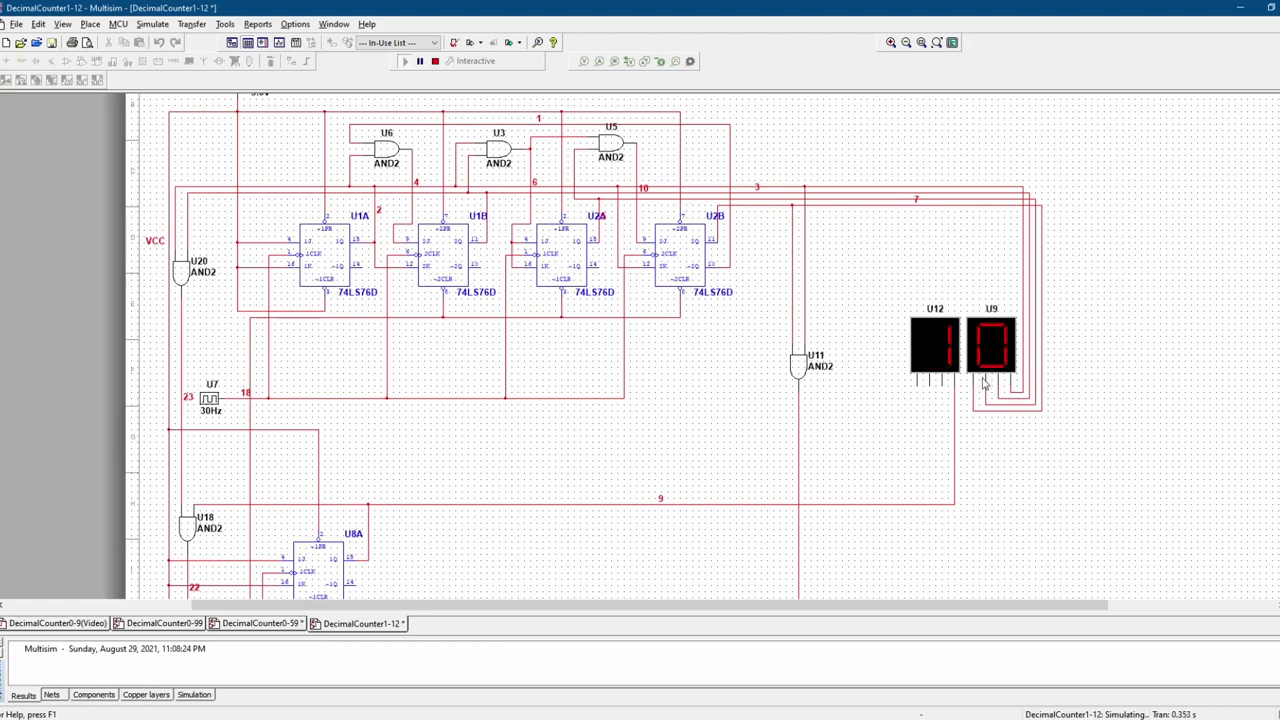
click(420, 61)
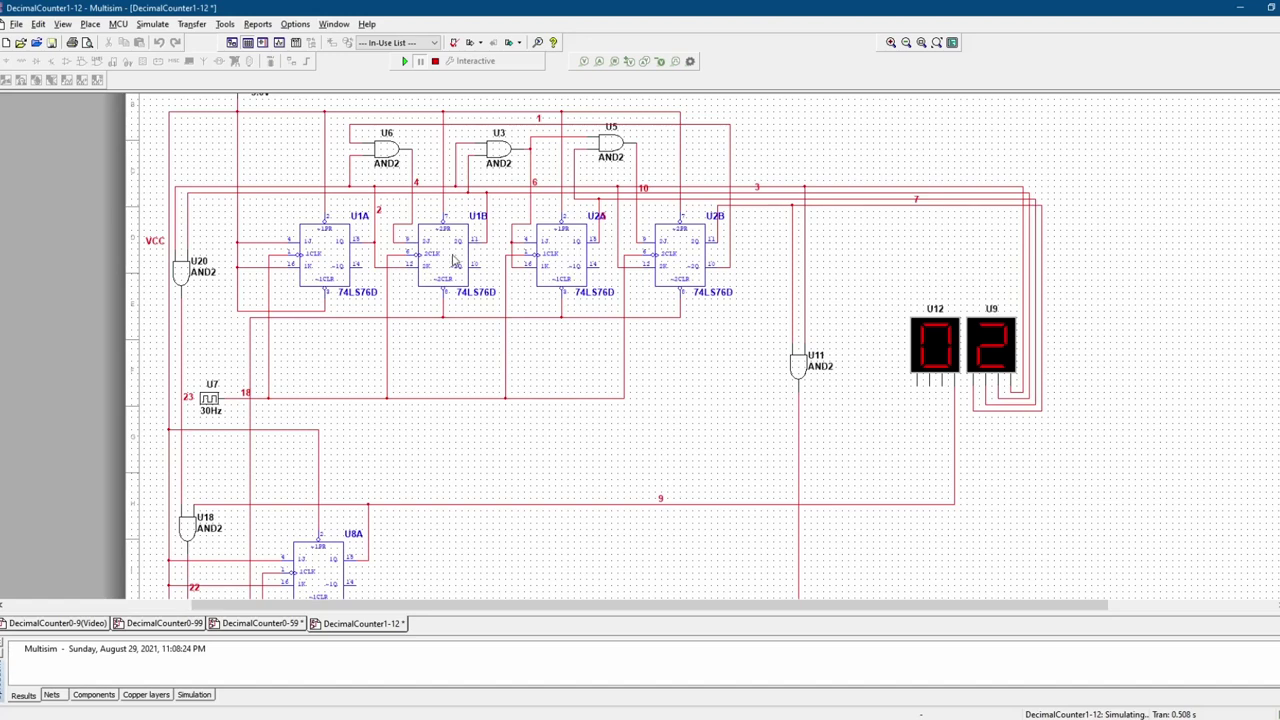
click(405, 62)
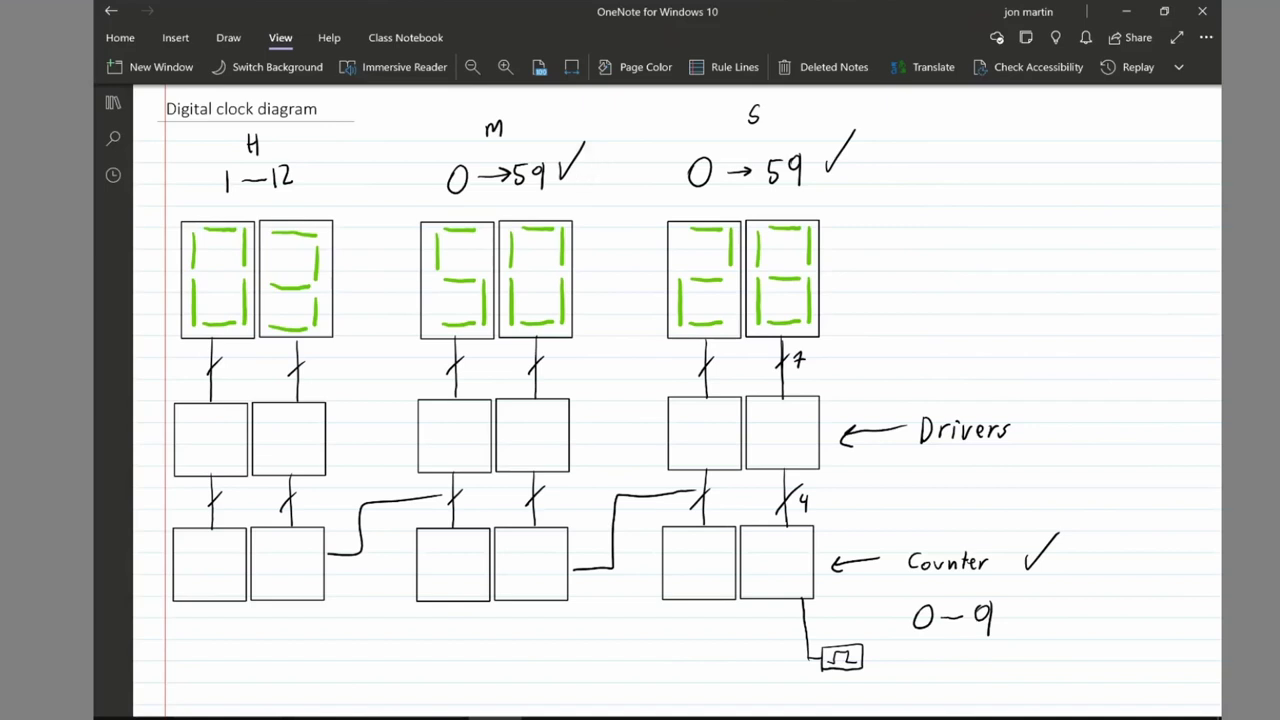
- Switch to the OneNote digital clock diagram, draw a check mark beside the 1-12 hours range and mark the Drivers label
mouse_move(307, 158)
mouse_down()
mouse_move(313, 172)
mouse_move(345, 122)
mouse_up()
mouse_move(919, 378)
mouse_down()
mouse_move(916, 444)
mouse_move(946, 455)
mouse_move(1012, 445)
mouse_move(944, 396)
mouse_move(914, 422)
mouse_up()
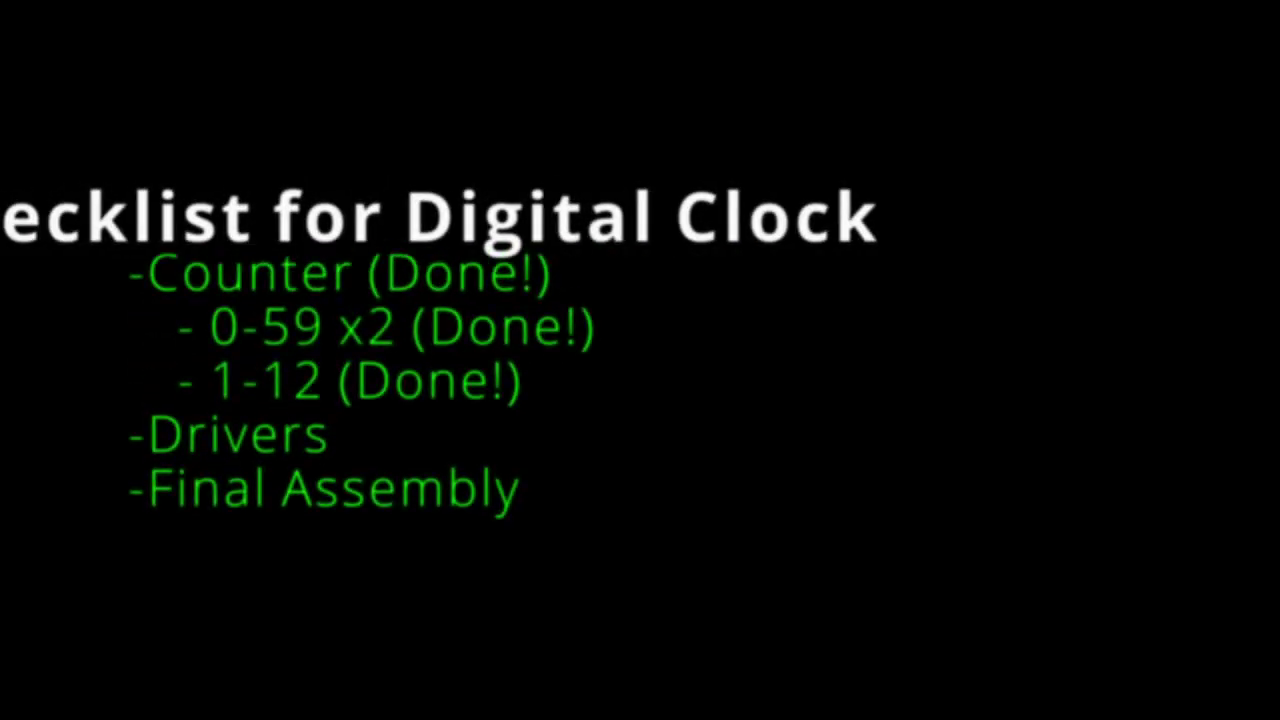